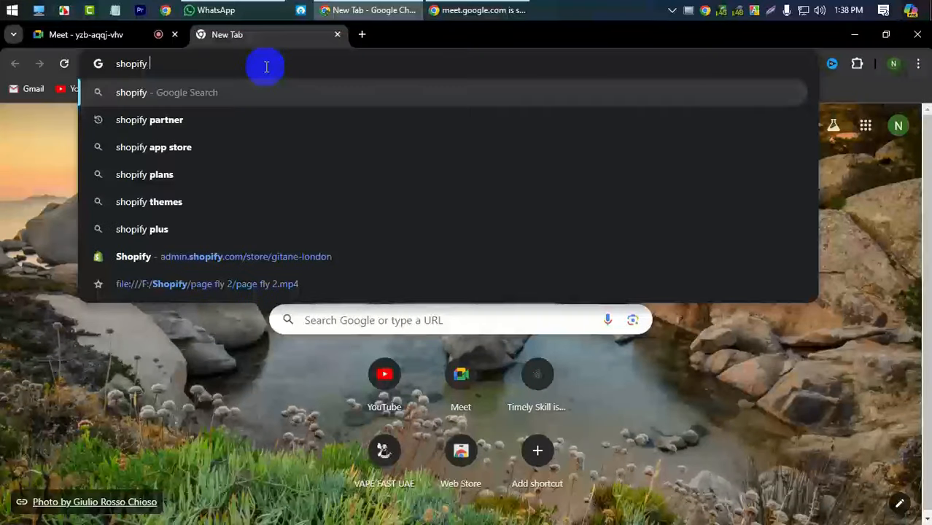
- Search Google for 'shopify partner' using the address-bar suggestion
click(210, 127)
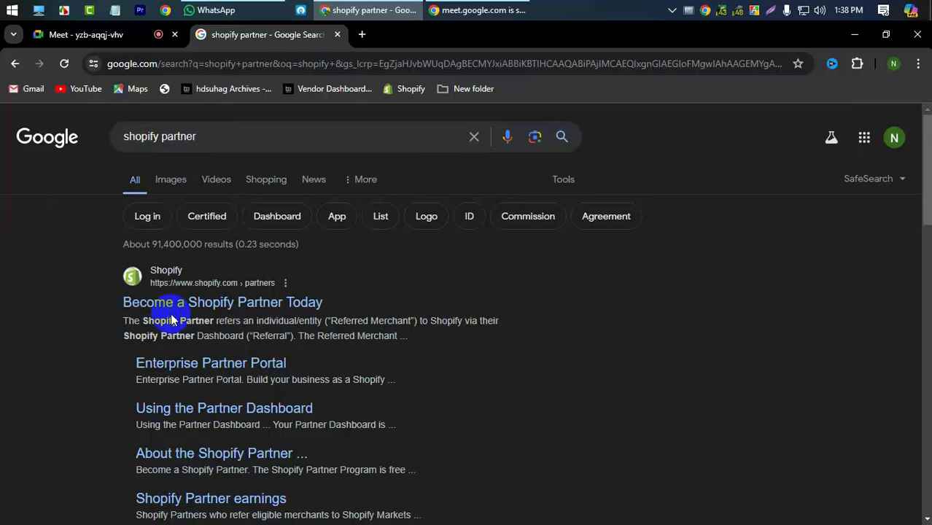
- Open the 'Become a Shopify Partner Today' result and start joining the Partners program
click(257, 313)
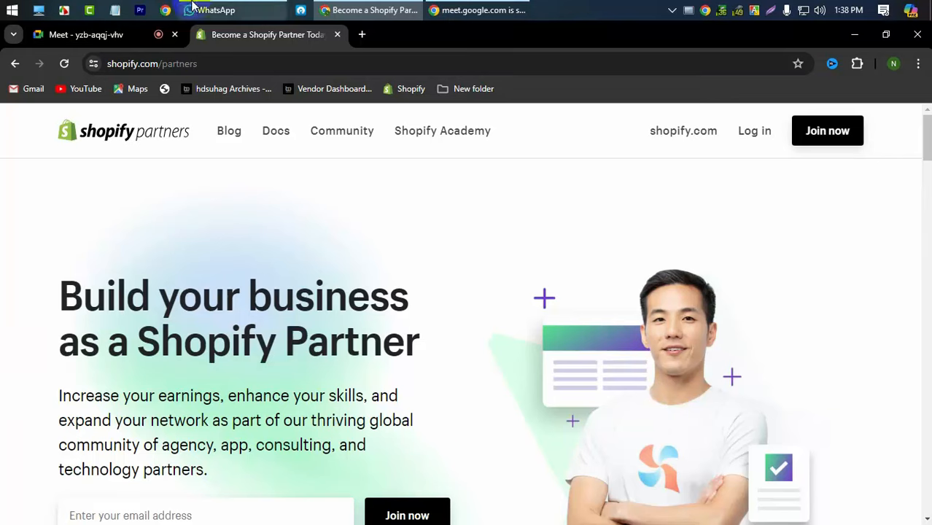
click(816, 138)
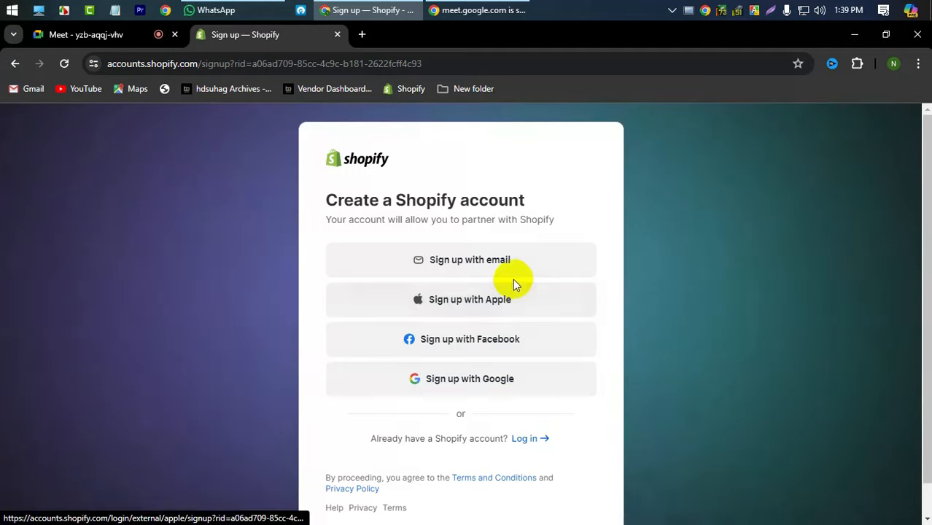
- Choose email sign-up, then in a new tab switch Google to the second account and select its e-mail
click(476, 264)
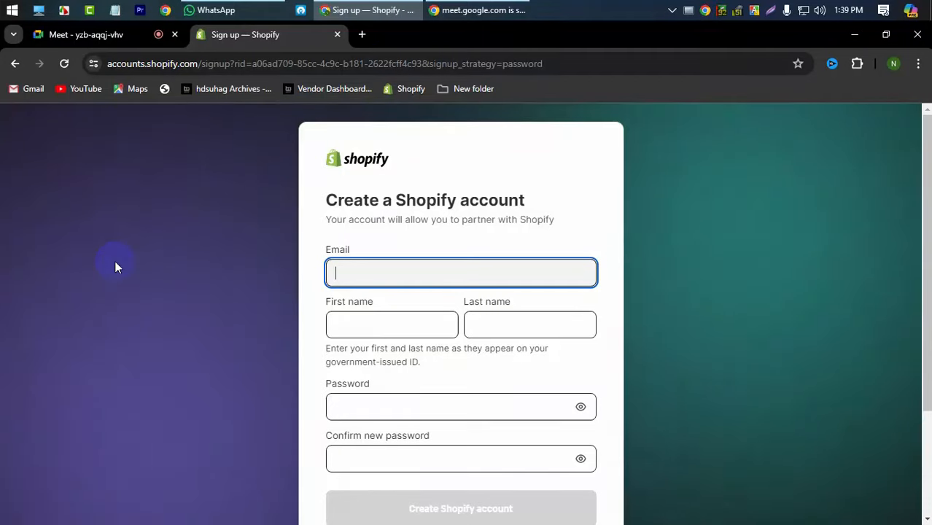
click(362, 34)
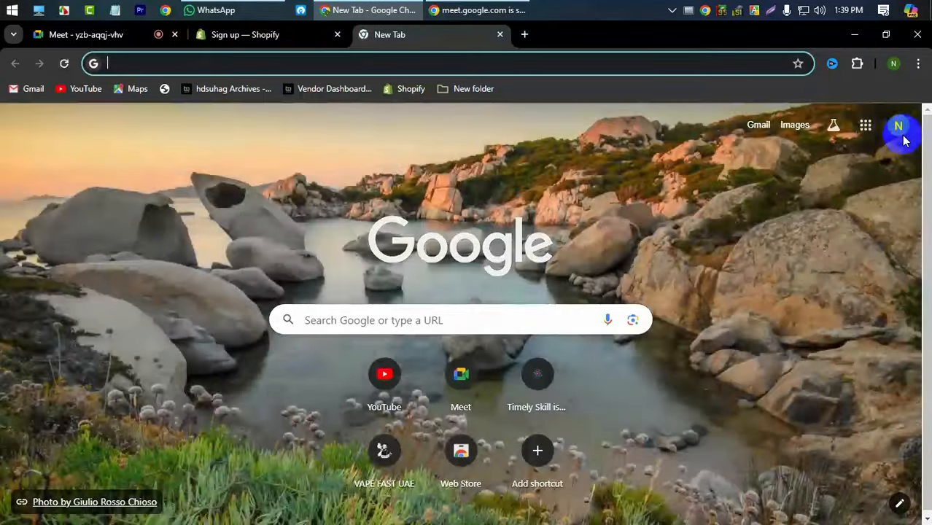
click(901, 135)
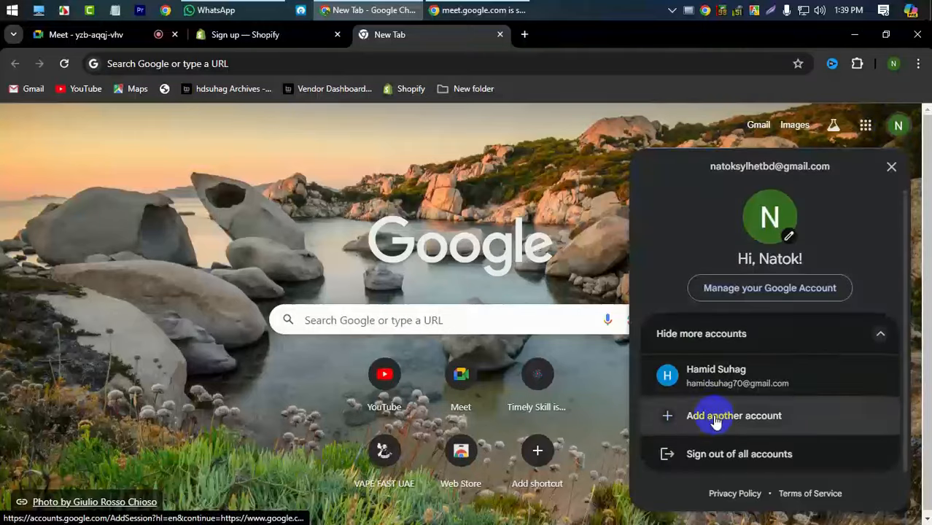
click(675, 380)
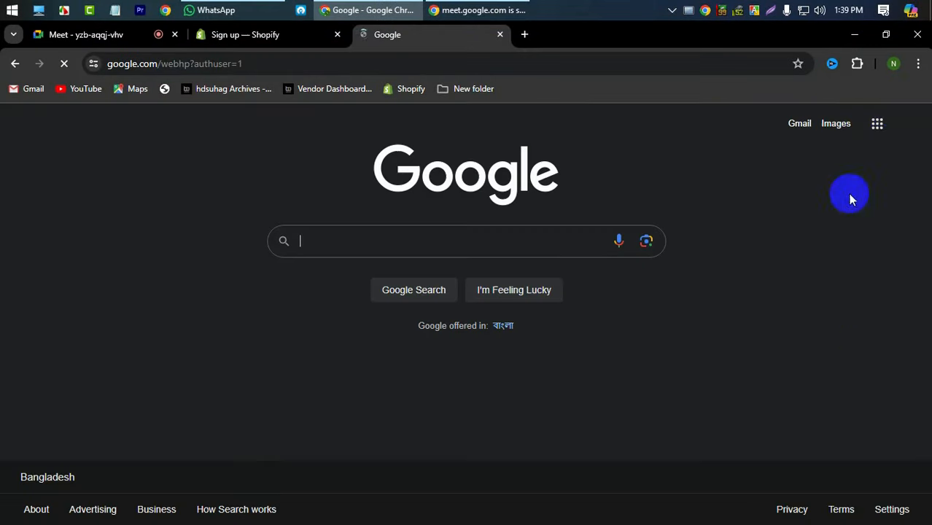
click(901, 126)
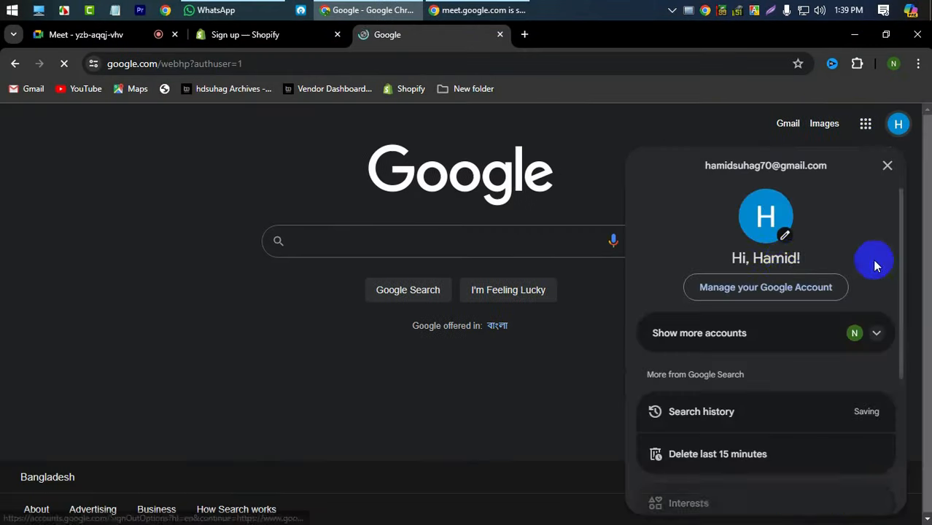
triple_click(765, 165)
key(ctrl+c)
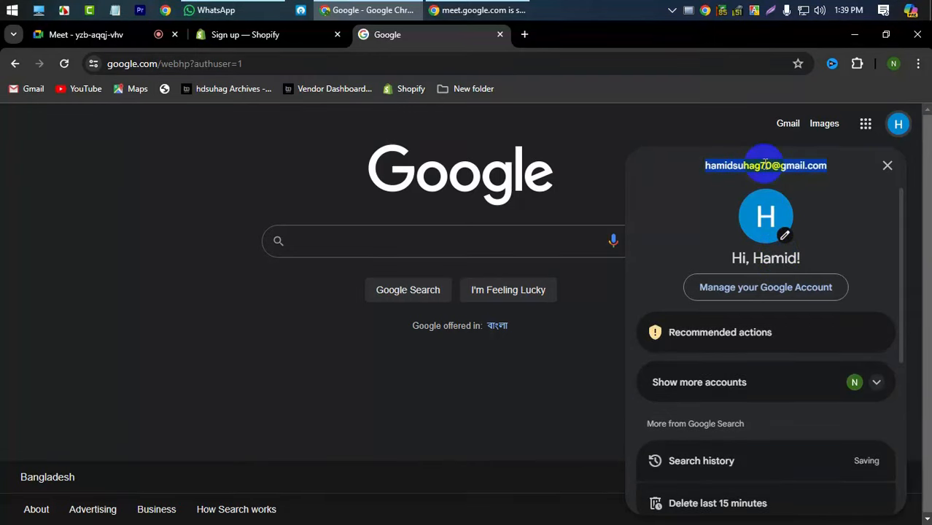
- Paste the copied e-mail into the sign-up form and enter the account holder's first and last name
click(267, 34)
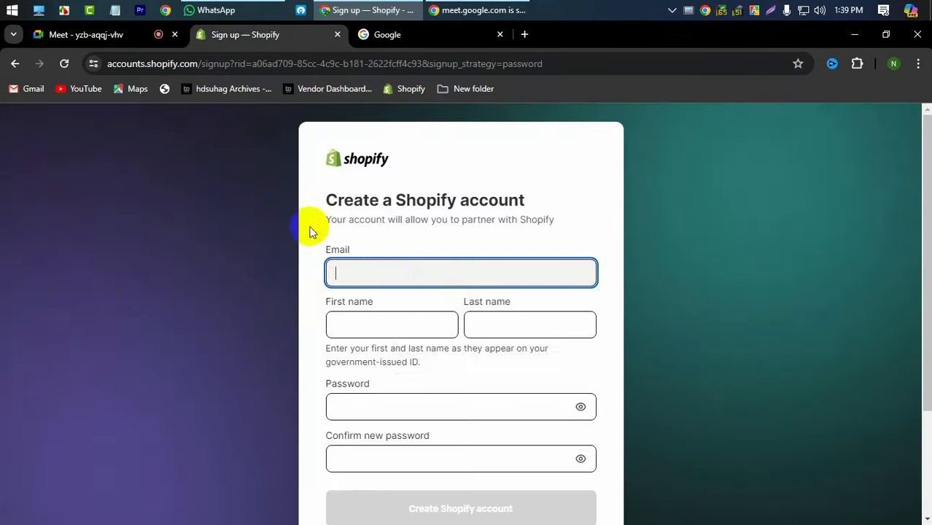
click(414, 278)
key(ctrl+v)
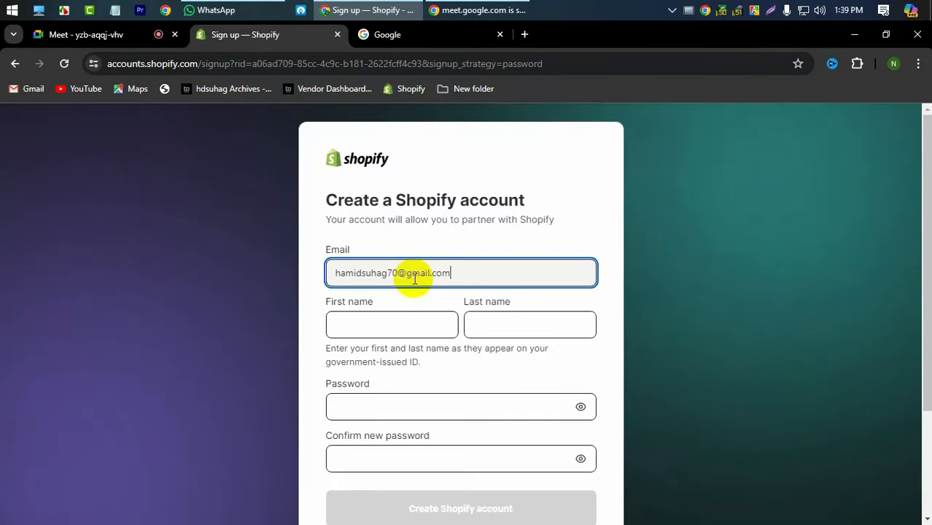
click(382, 331)
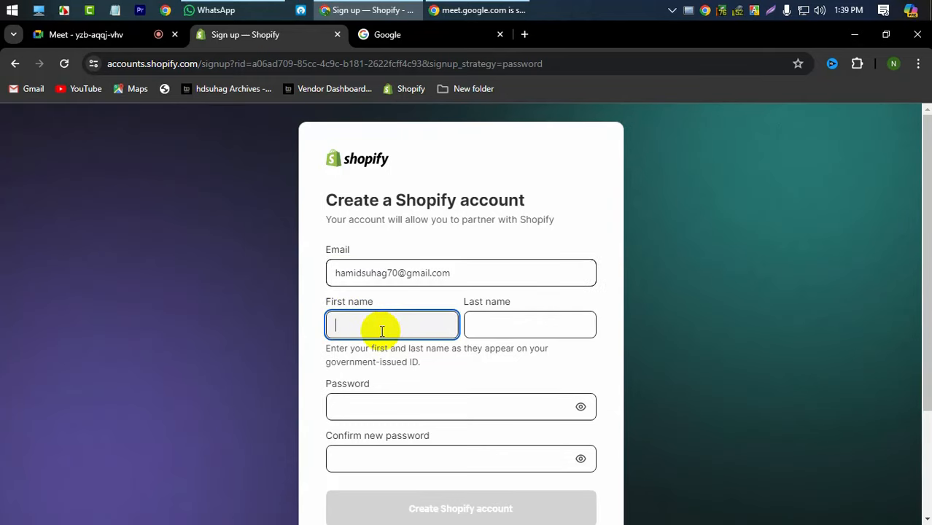
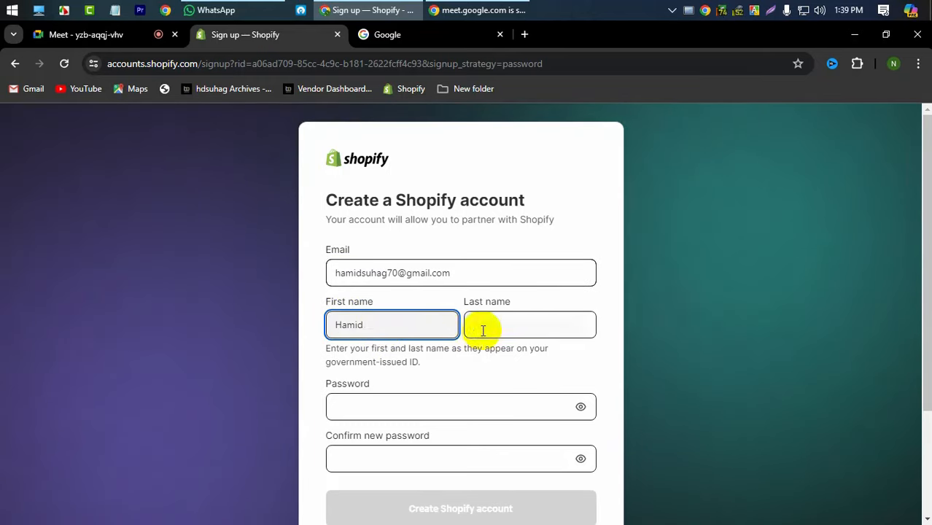
click(483, 329)
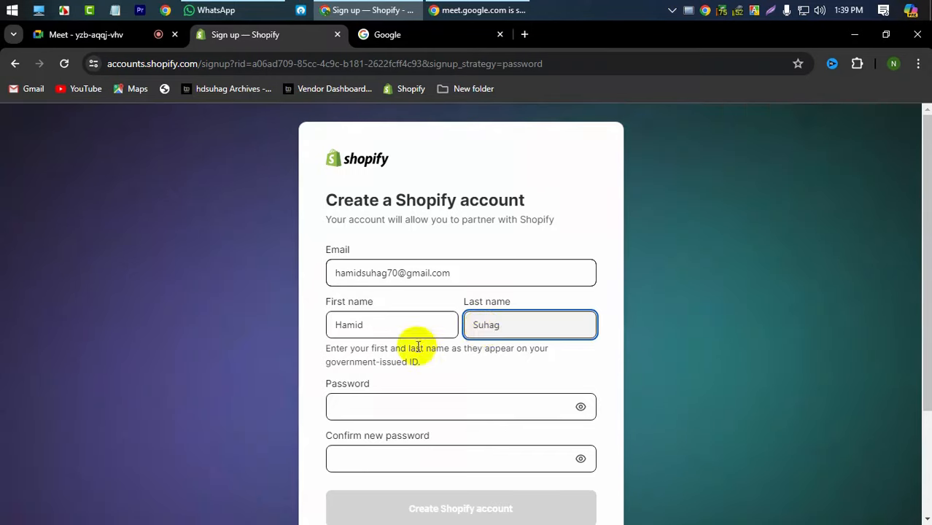
- Enter and confirm the account password, then create the Shopify account
click(420, 415)
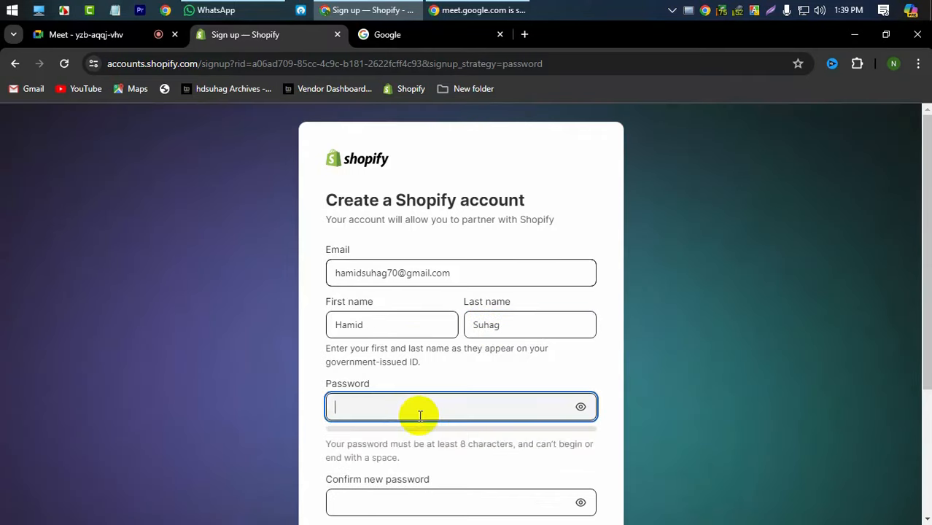
scroll(420, 415, down, 1)
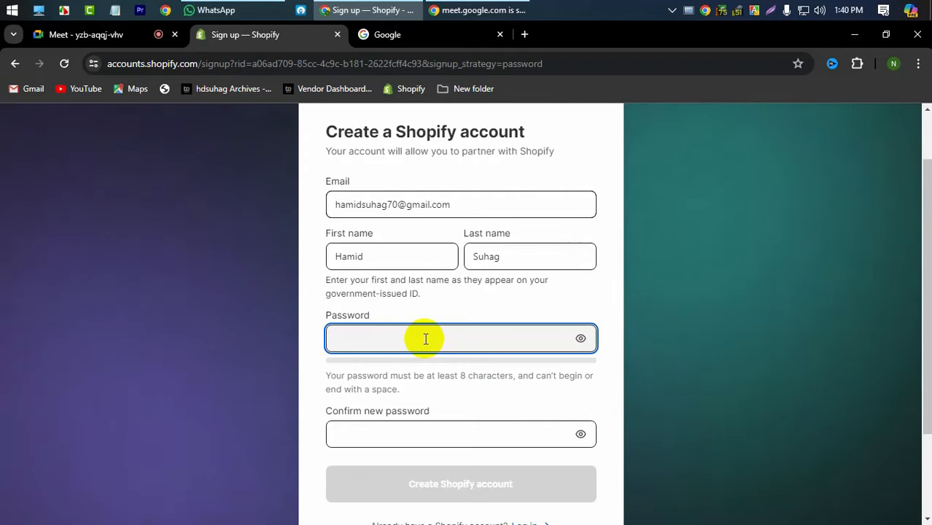
text(********)
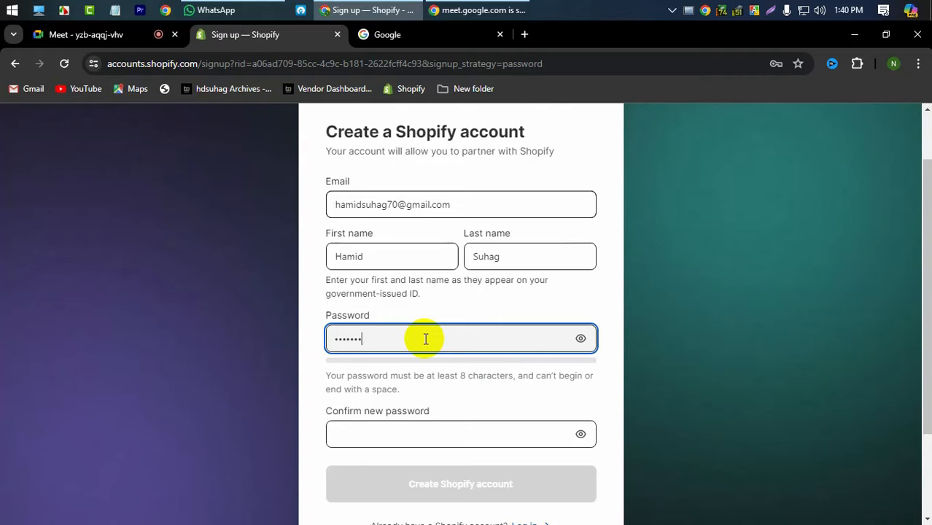
click(426, 437)
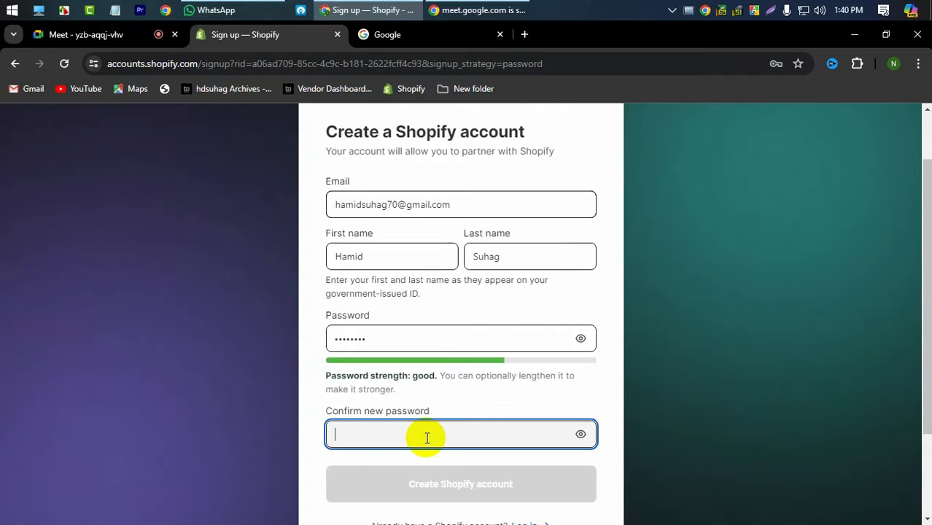
text(********)
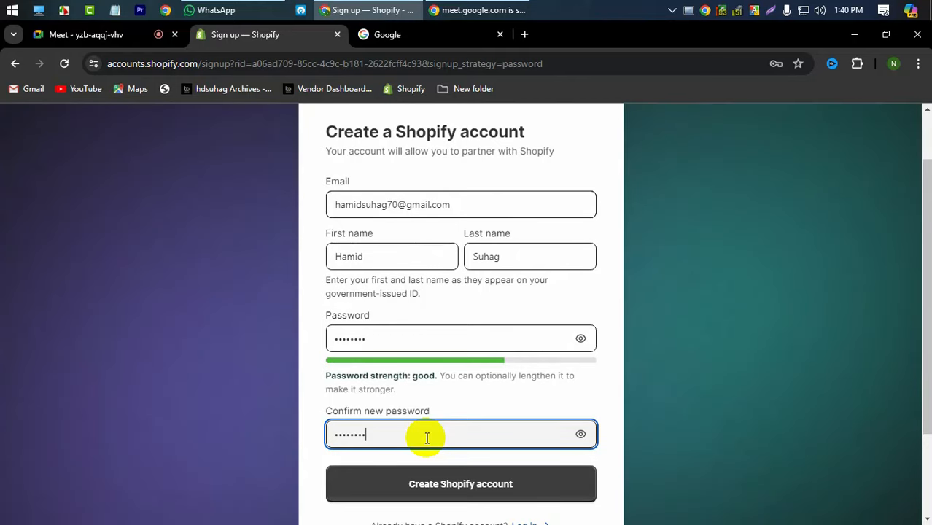
click(391, 488)
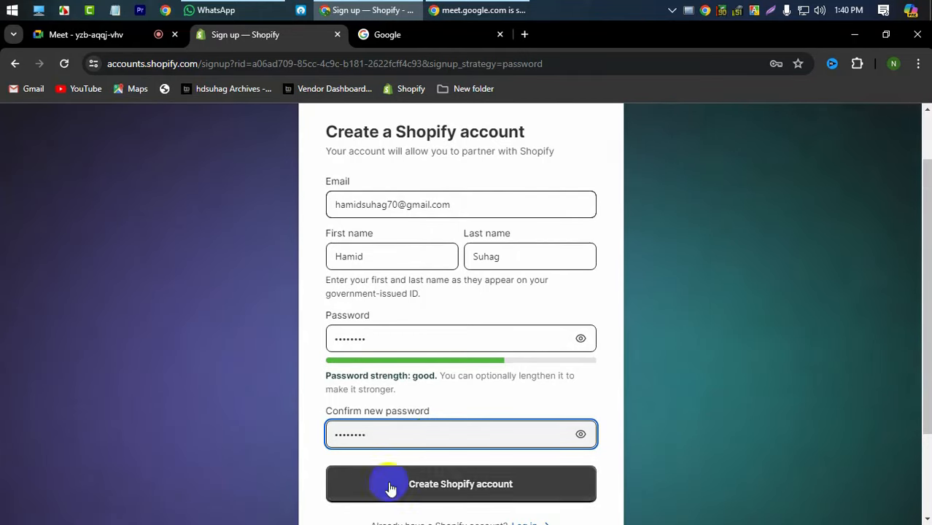
click(467, 492)
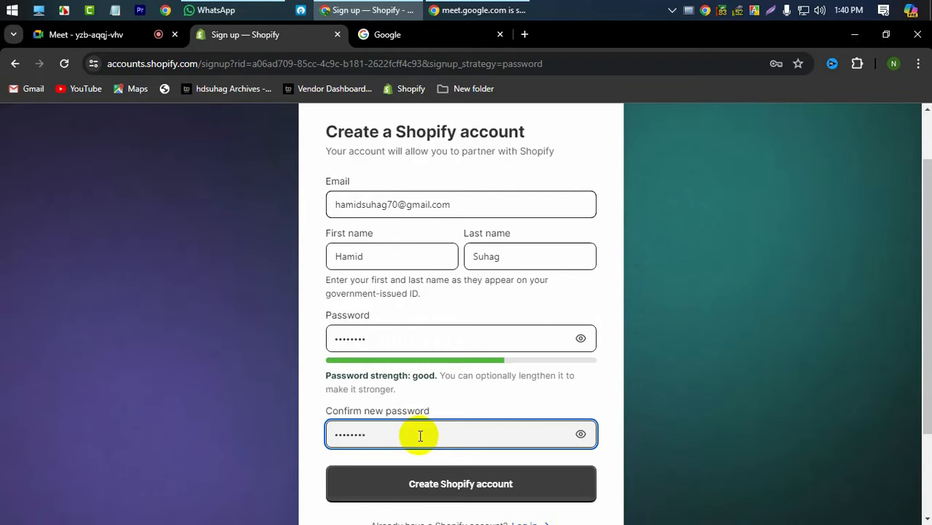
click(454, 490)
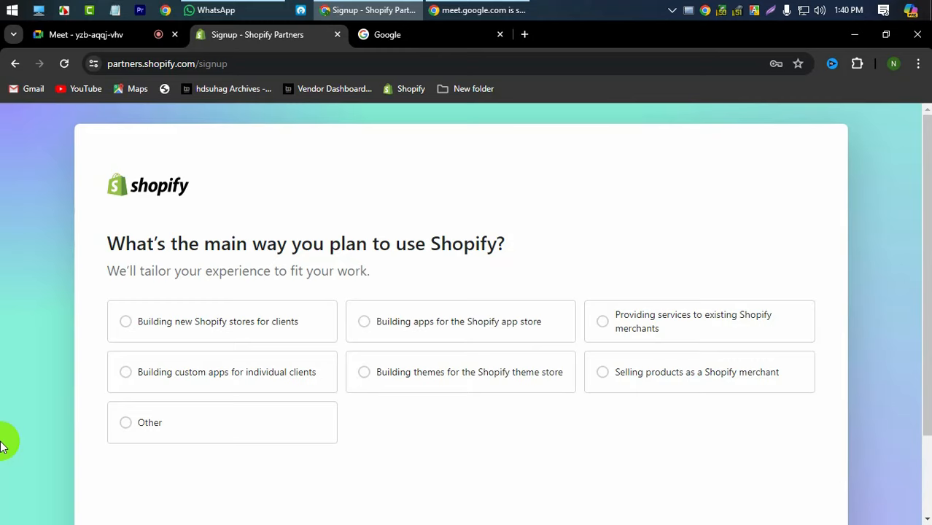
- Choose building new Shopify stores for clients as the main use of Shopify
scroll(1, 446, down, 1)
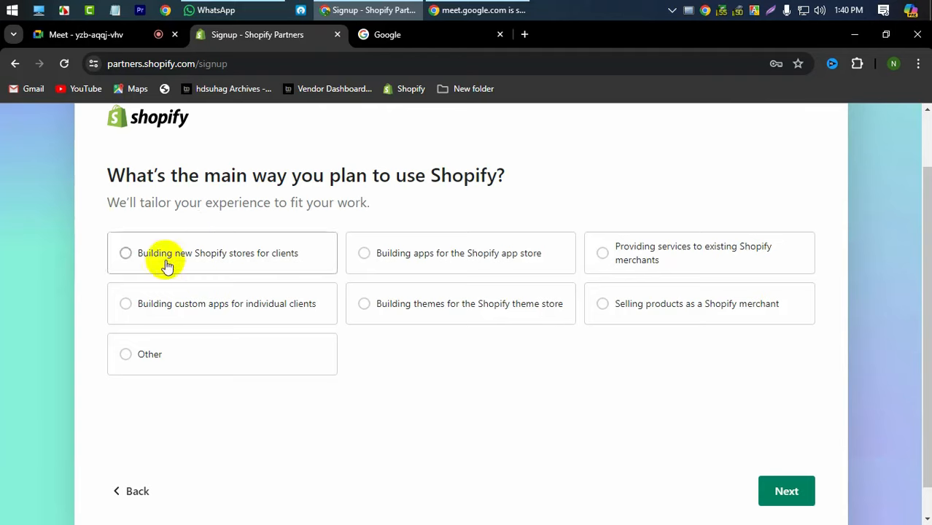
click(257, 266)
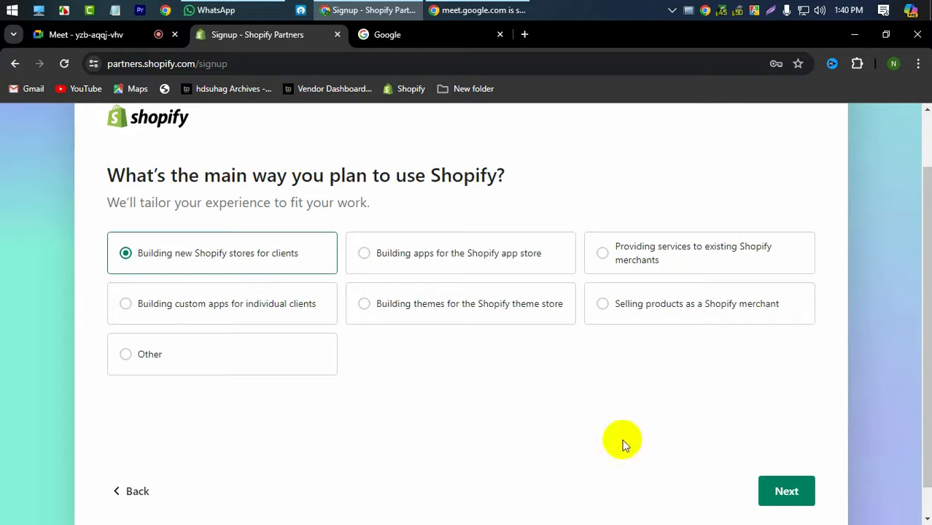
click(786, 500)
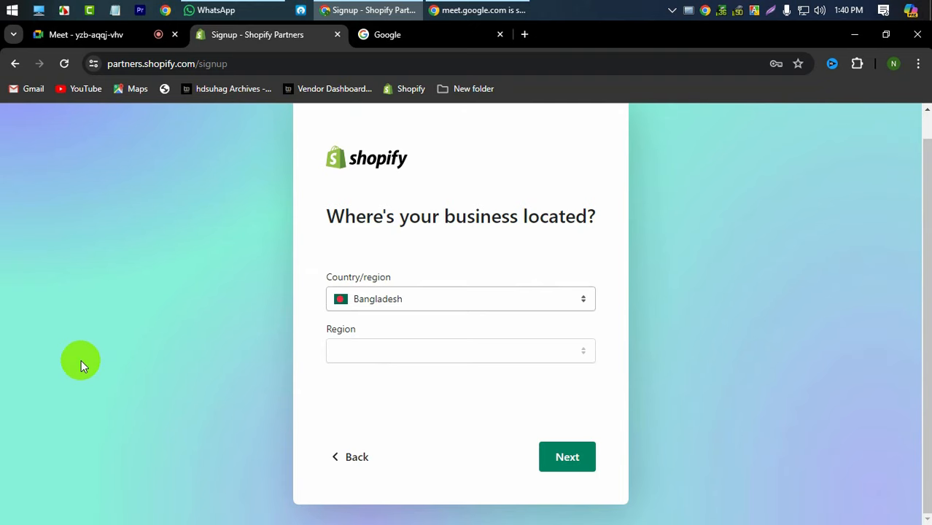
- Set the business country/region to Bangladesh
click(422, 301)
scroll(425, 161, down, 20)
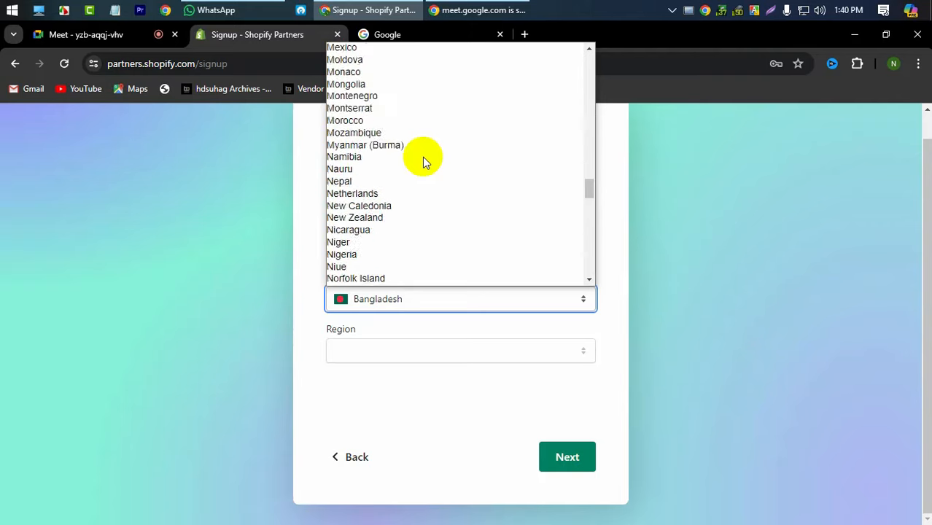
scroll(423, 159, up, 20)
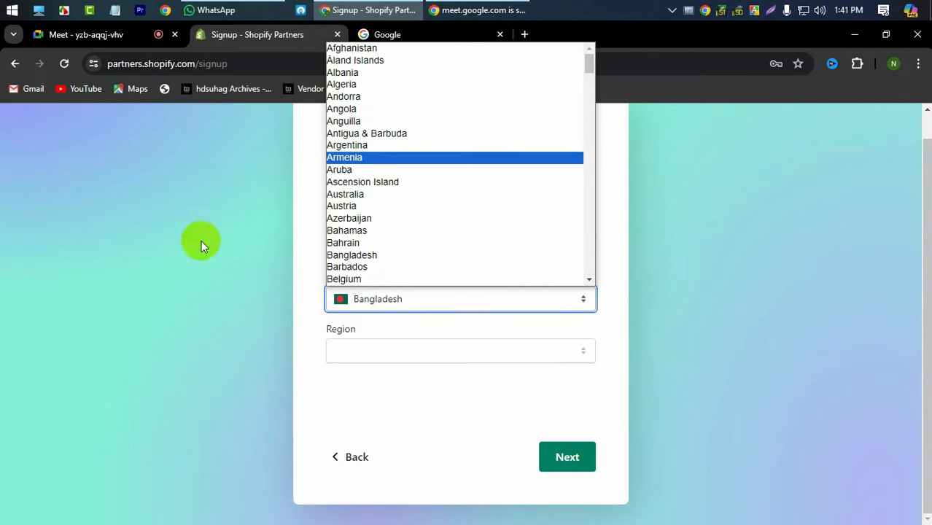
click(229, 301)
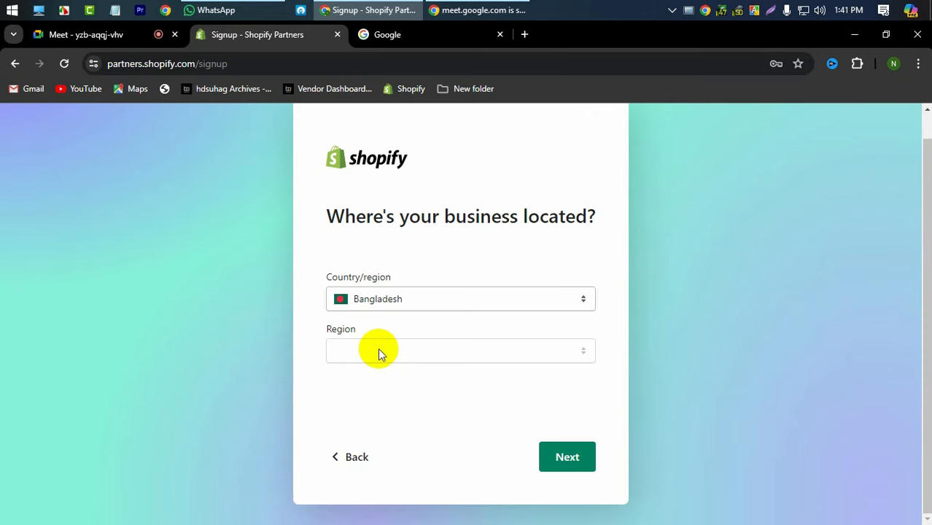
- Enter the business name and the first address line
click(552, 454)
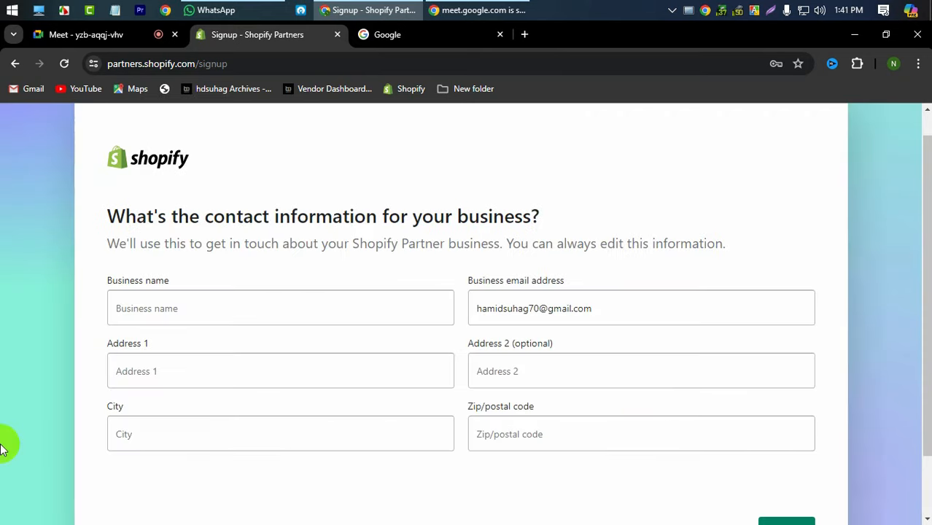
click(216, 317)
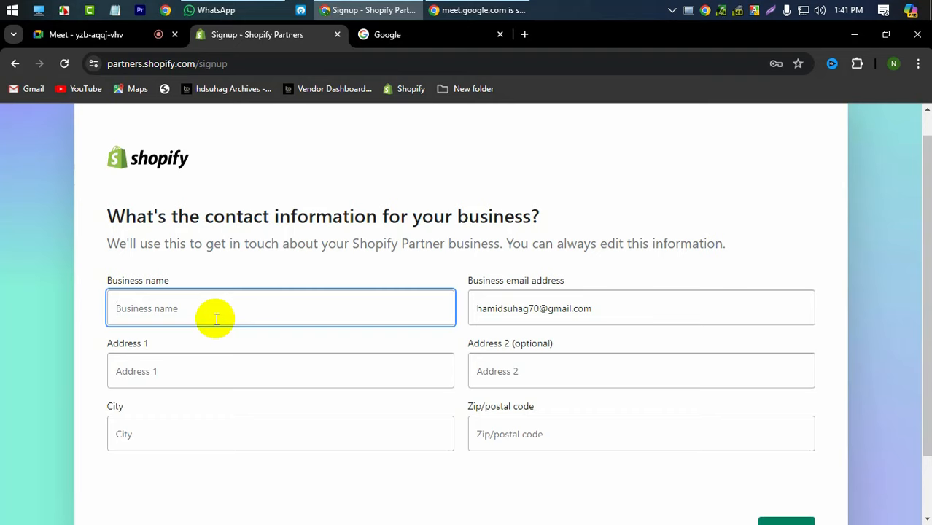
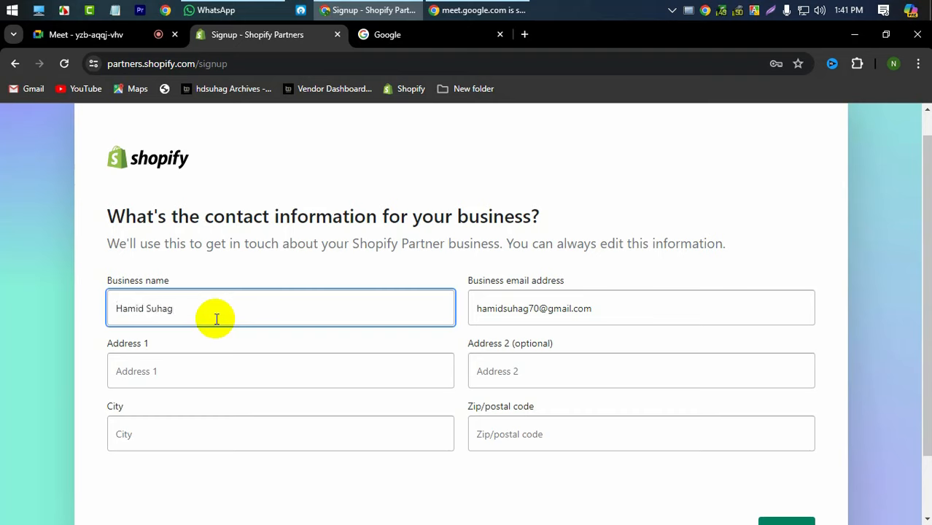
click(164, 375)
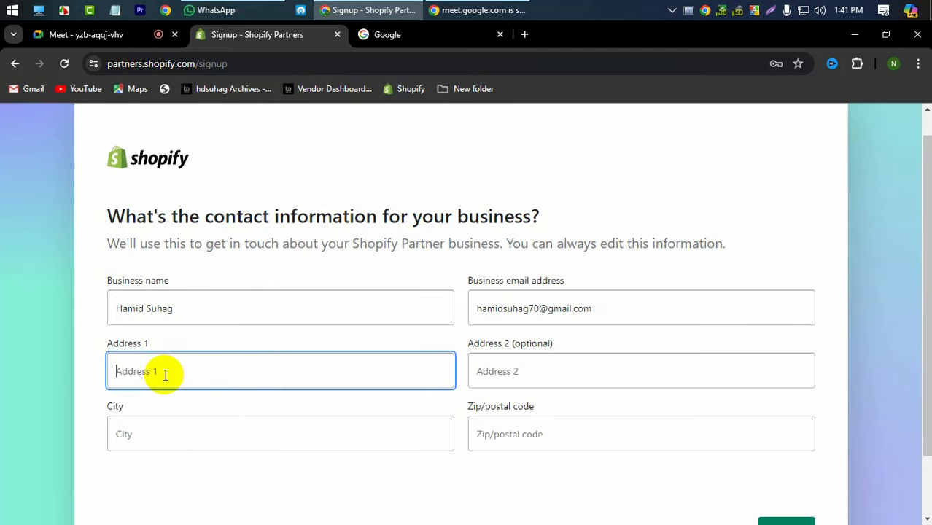
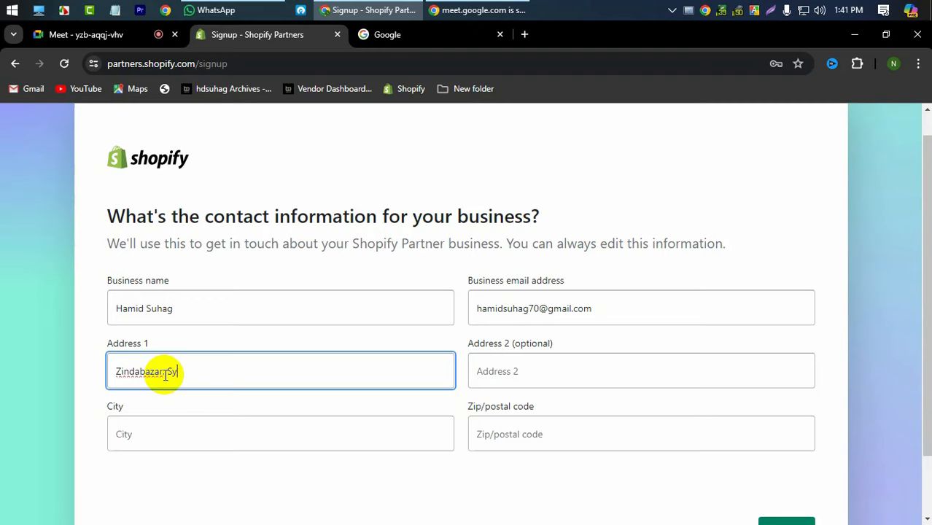
- Fill in the city and zip/postal code, then continue to the next step
click(175, 423)
text(Sy)
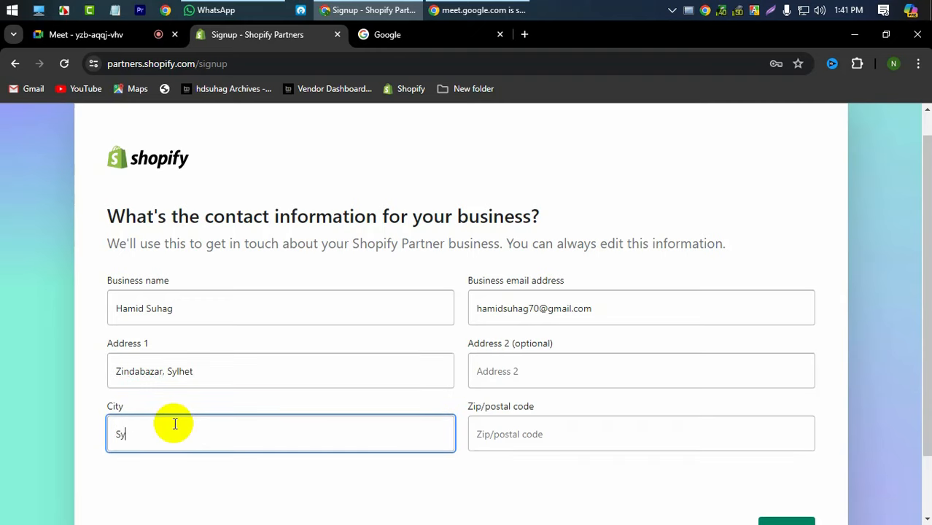
text(lhet)
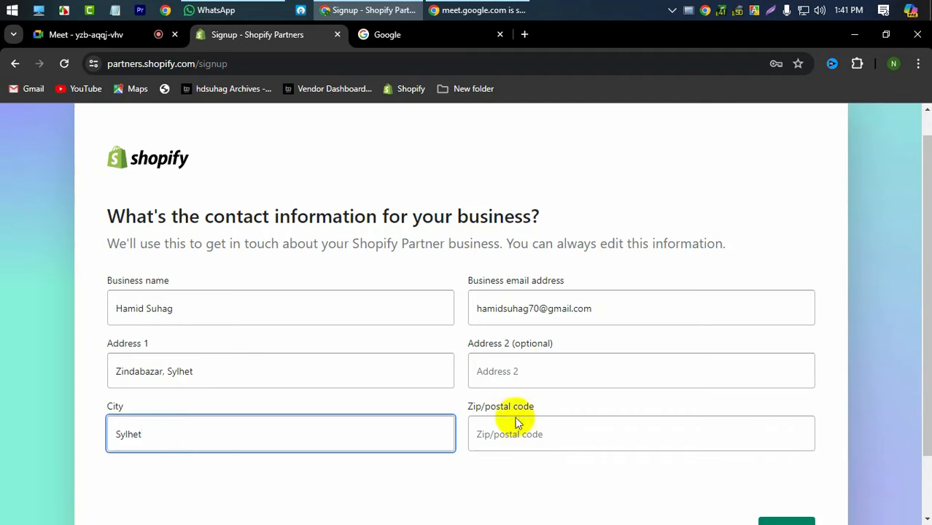
click(524, 382)
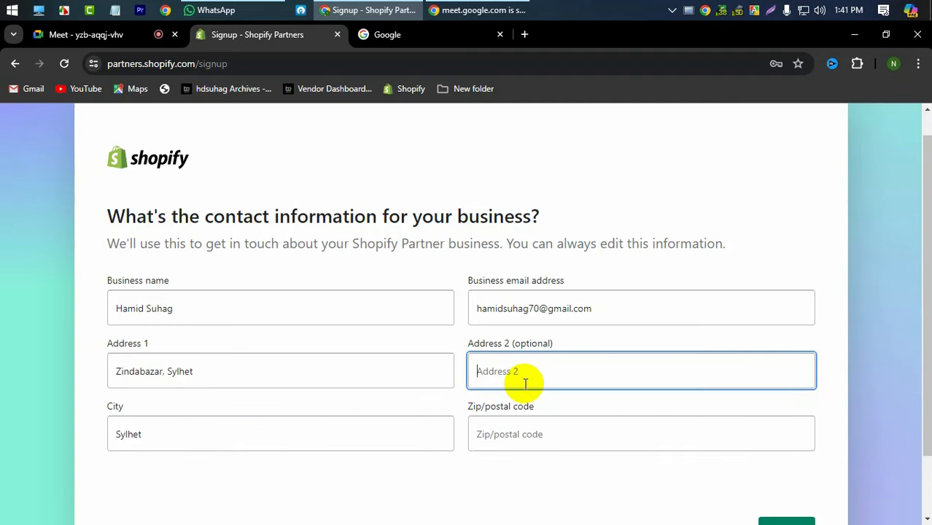
click(532, 433)
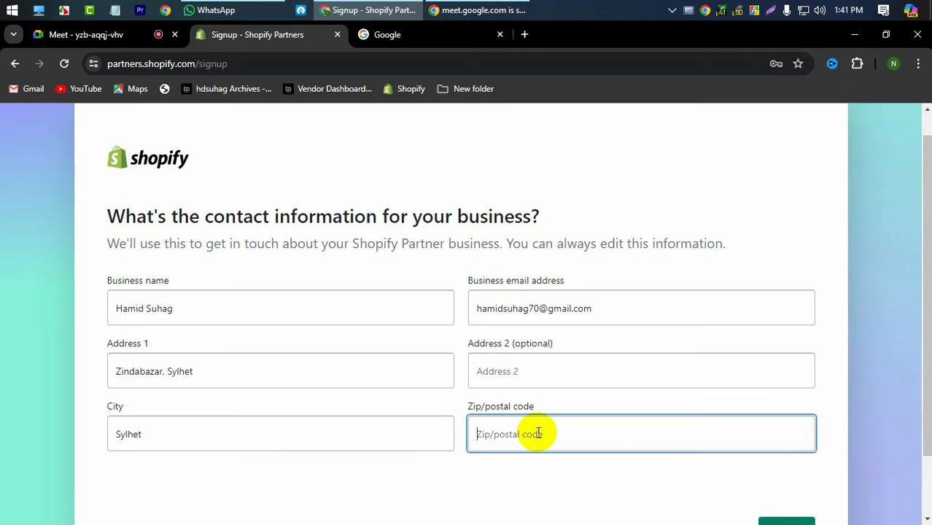
text(3100)
scroll(479, 387, down, 1)
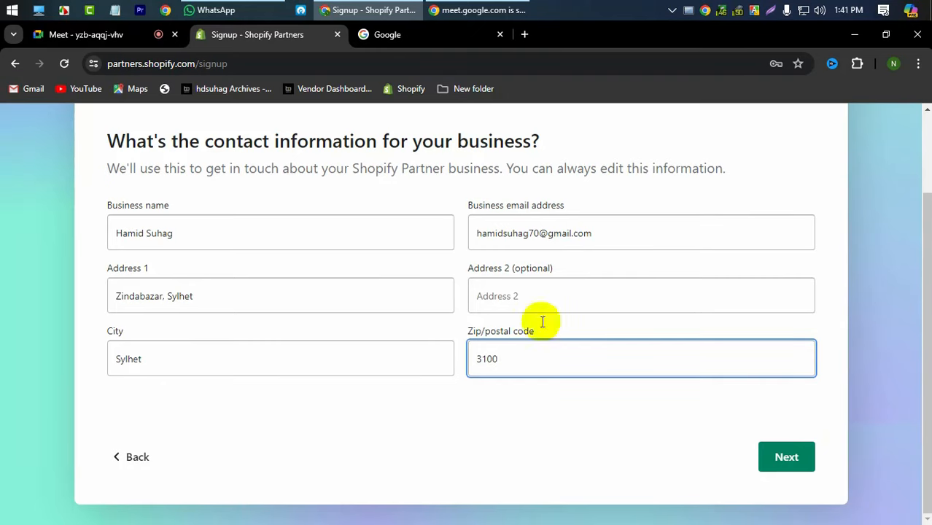
click(771, 456)
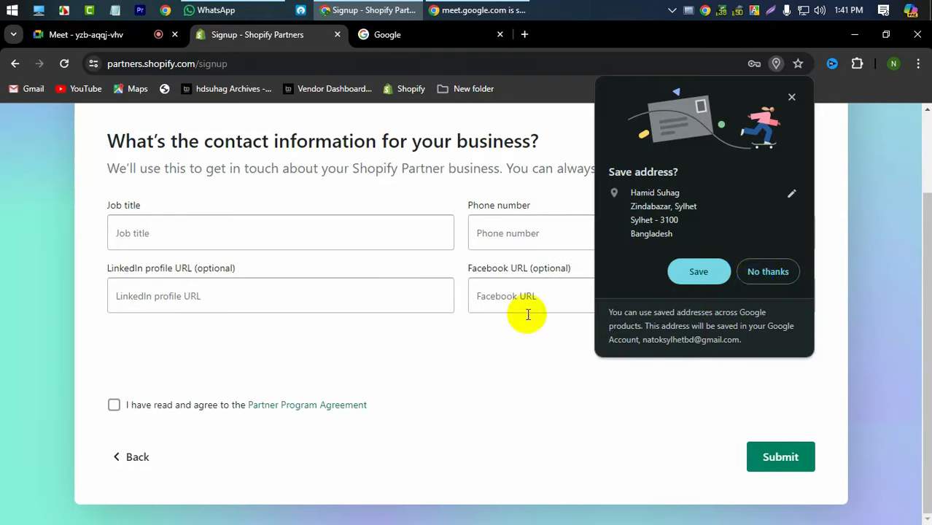
- Decline saving the address and set the job title to 'Shopify Designer'
click(768, 273)
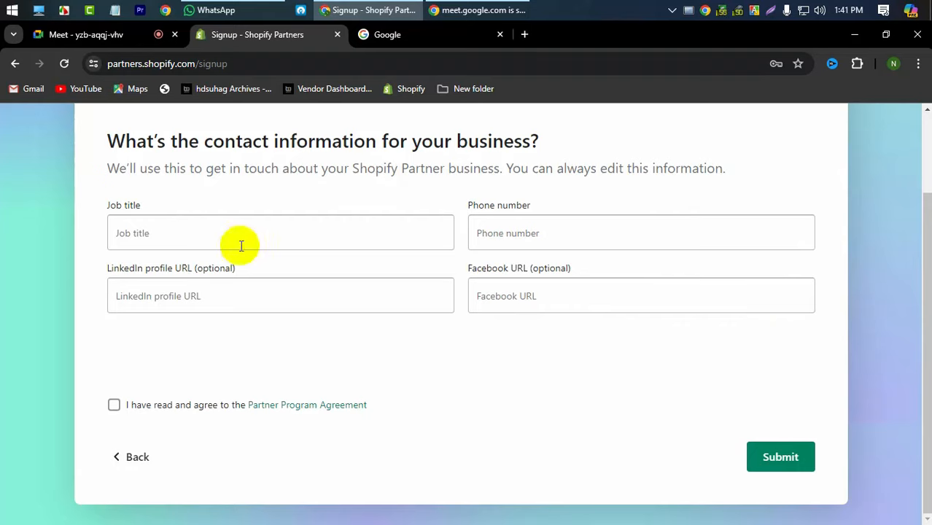
click(220, 230)
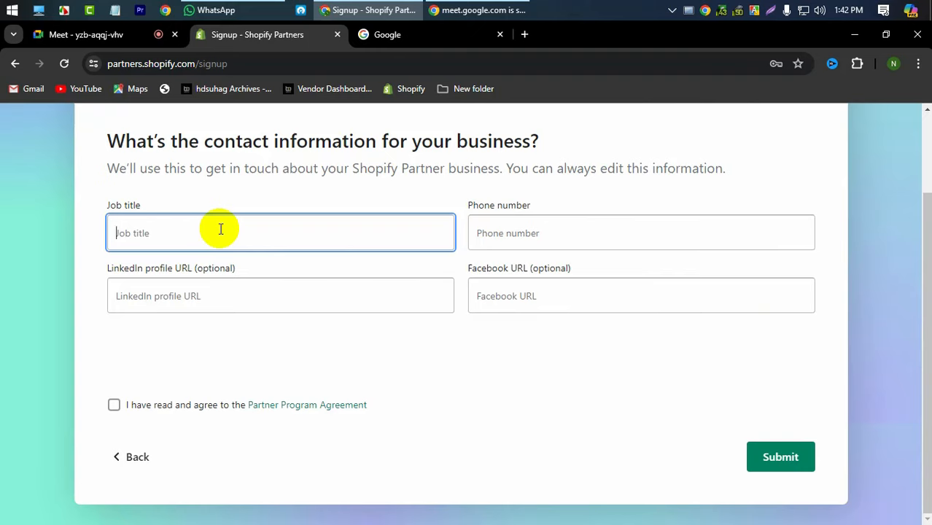
text(Shopify Designer)
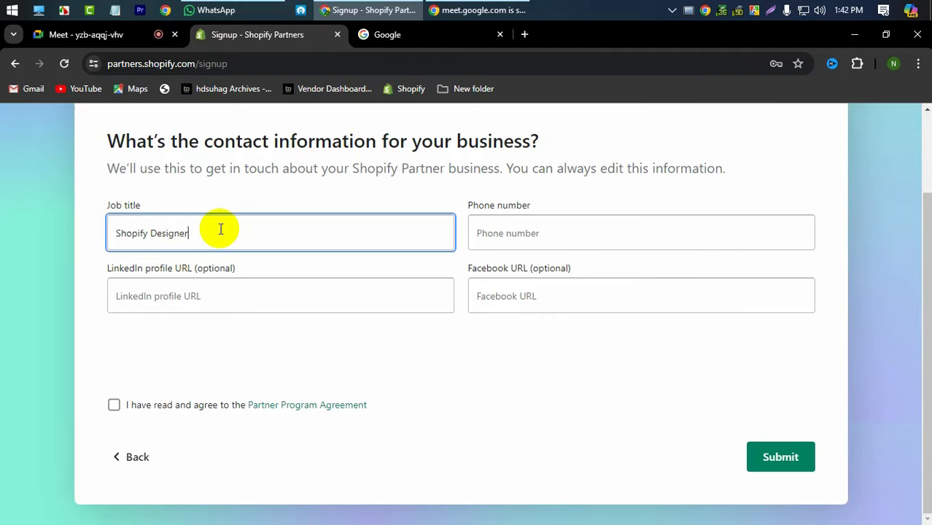
click(222, 301)
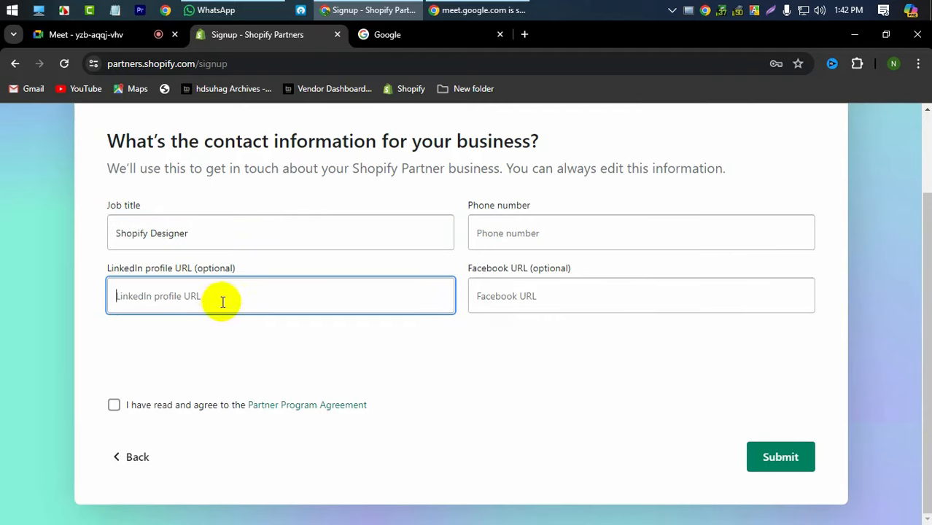
- Enter the phone number, accept the Partner Program Agreement and submit the signup
click(570, 233)
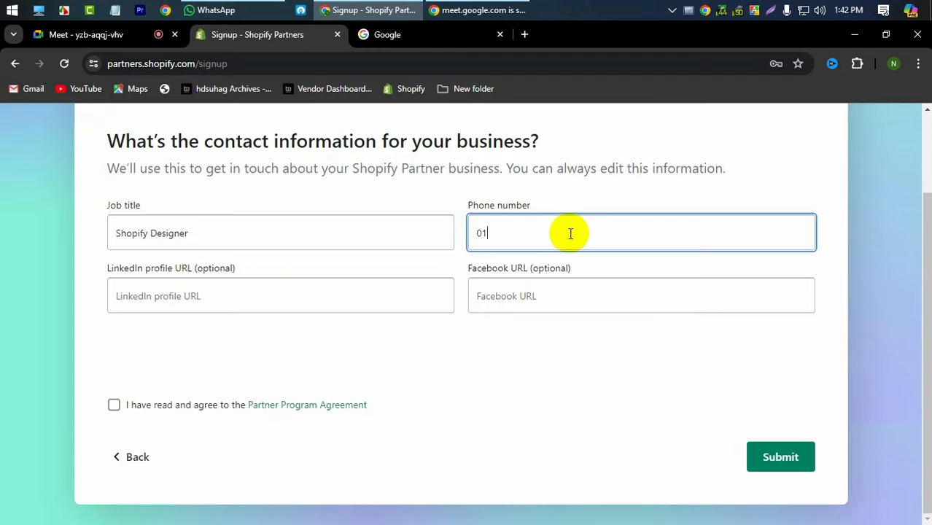
click(509, 296)
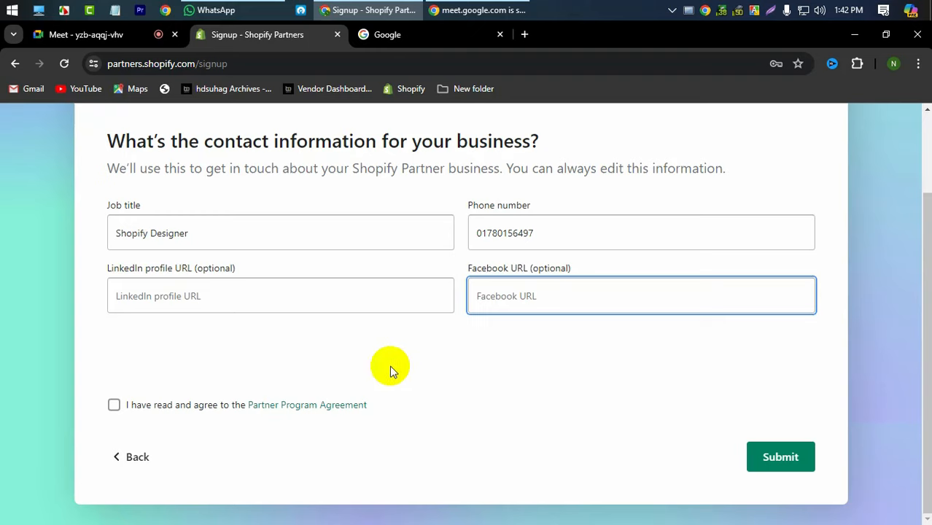
click(115, 407)
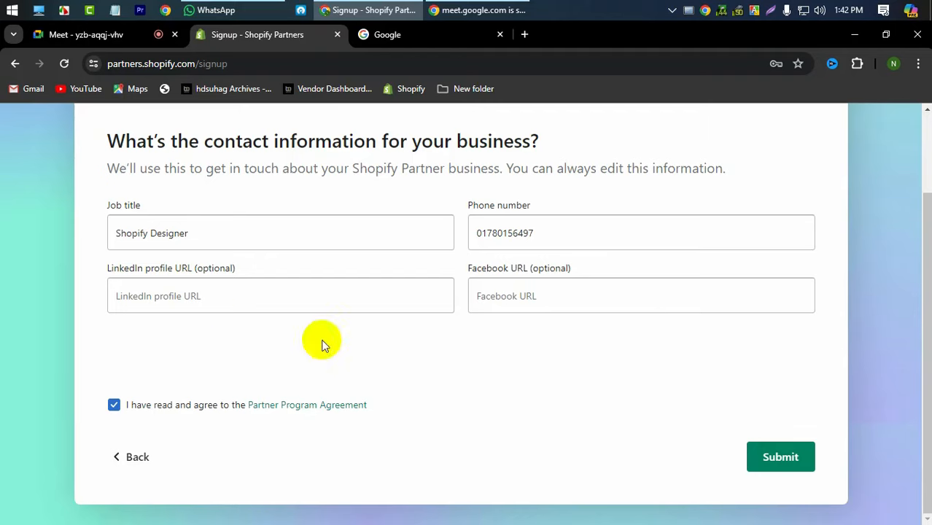
click(796, 463)
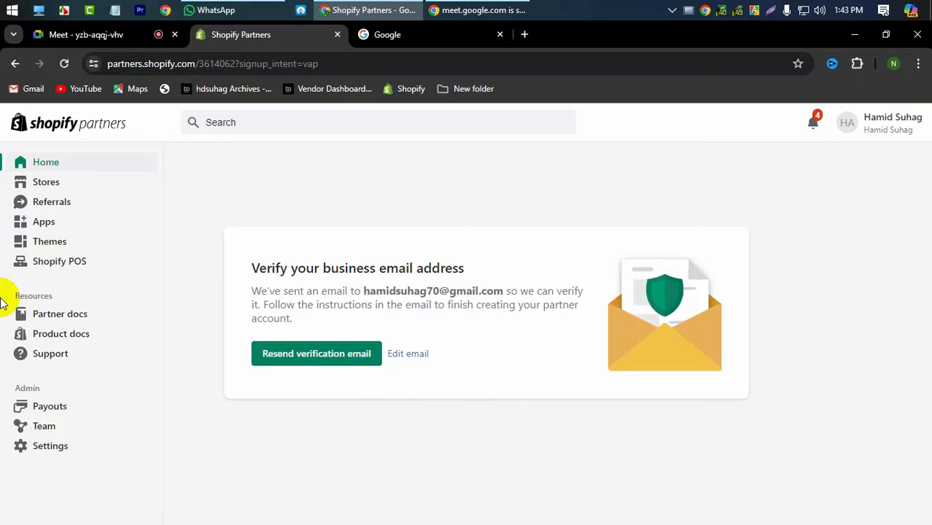
- In Gmail, open the 'Verify your business email' message and verify the address
click(410, 35)
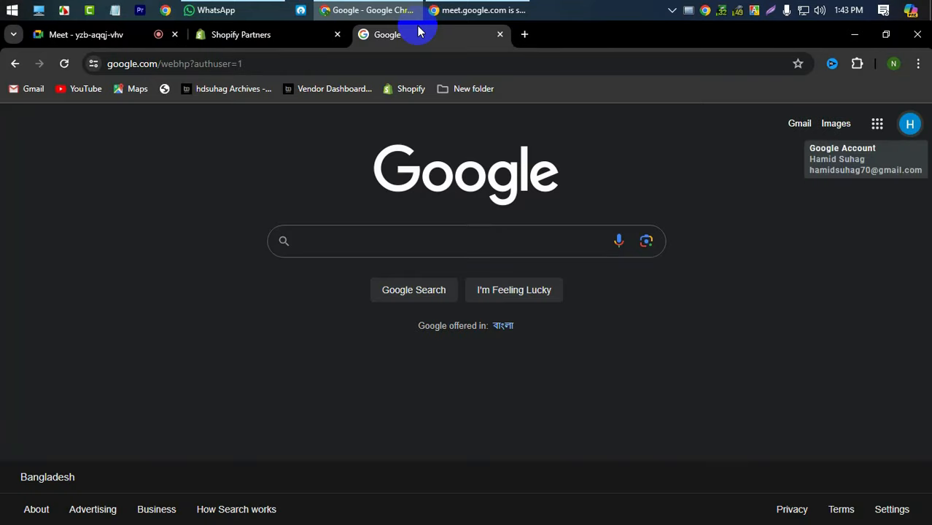
click(796, 126)
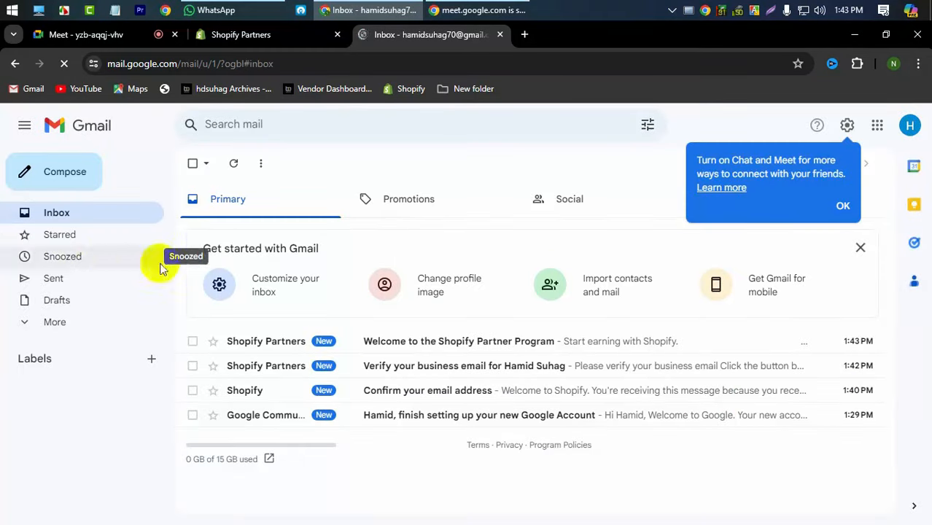
drag(418, 343, 354, 368)
click(353, 368)
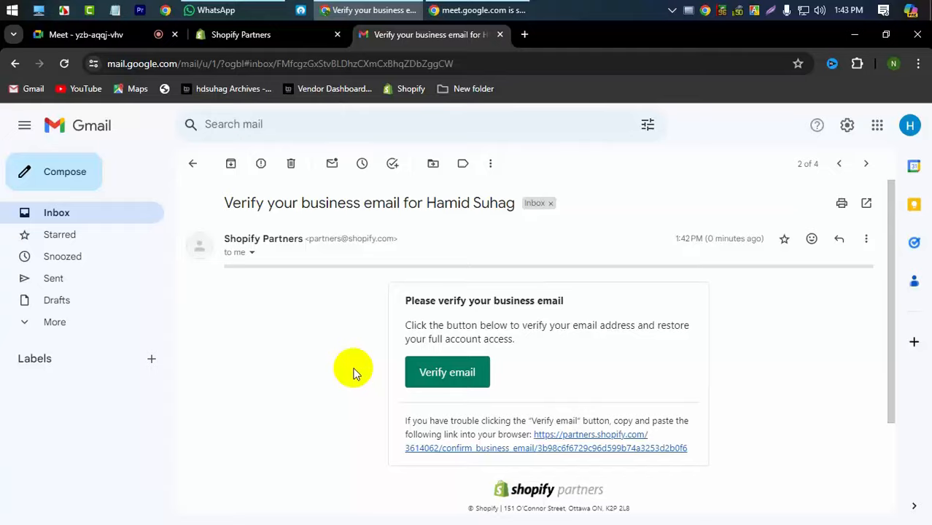
click(450, 374)
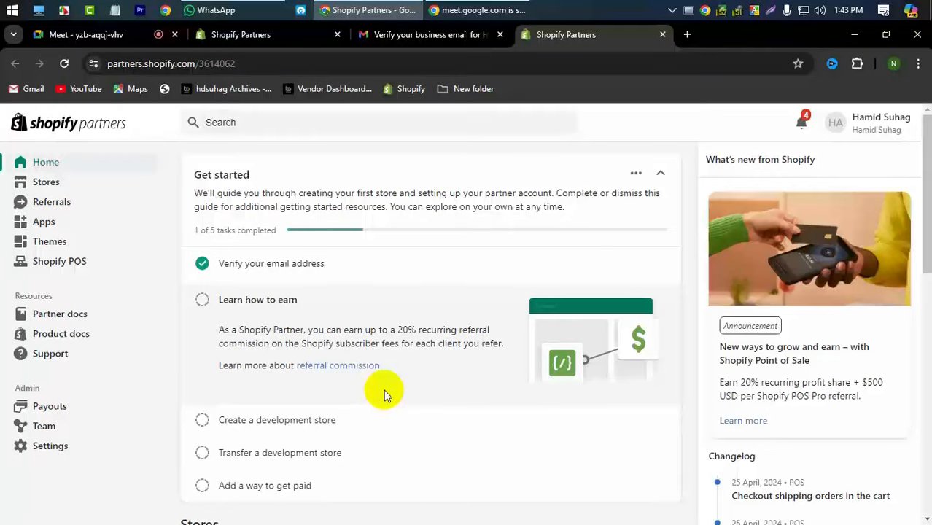
- Look over the Partners dashboard and account menu, then go to the Stores page
scroll(71, 309, down, 2)
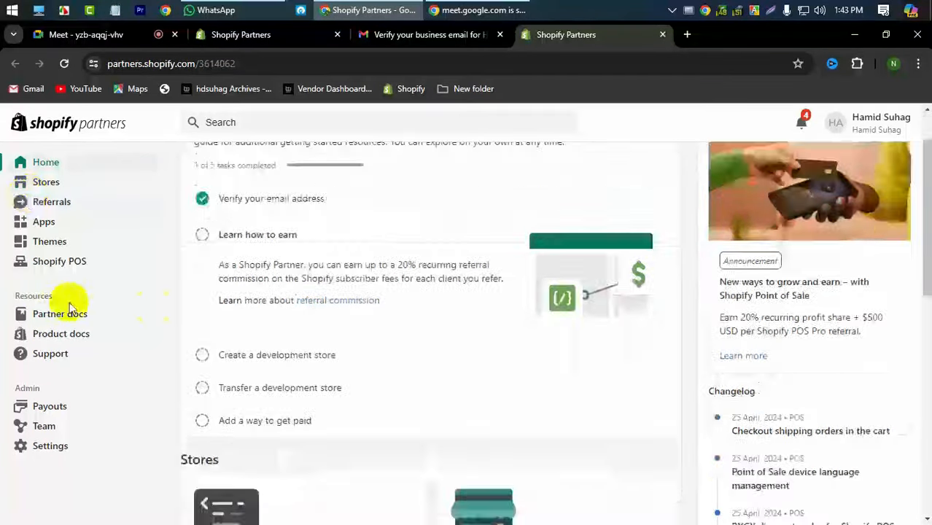
scroll(264, 306, down, 8)
scroll(260, 308, up, 9)
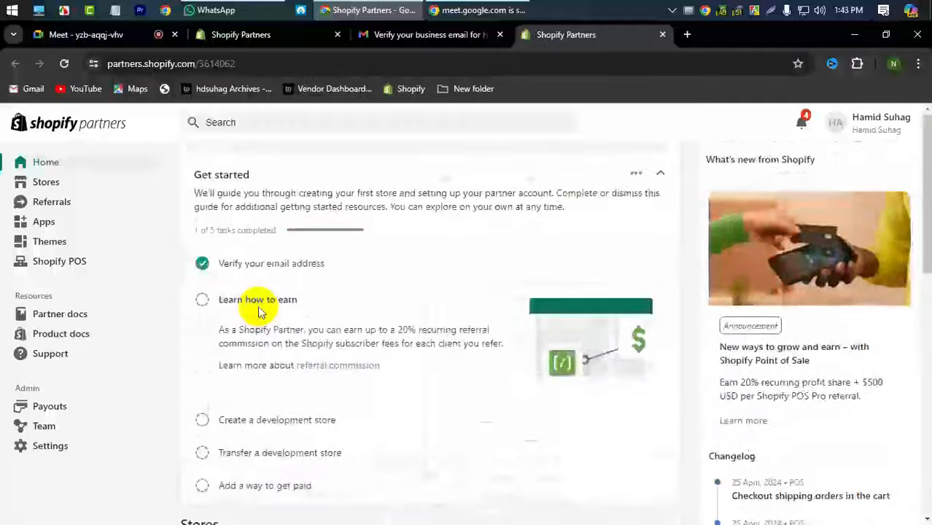
scroll(259, 310, down, 6)
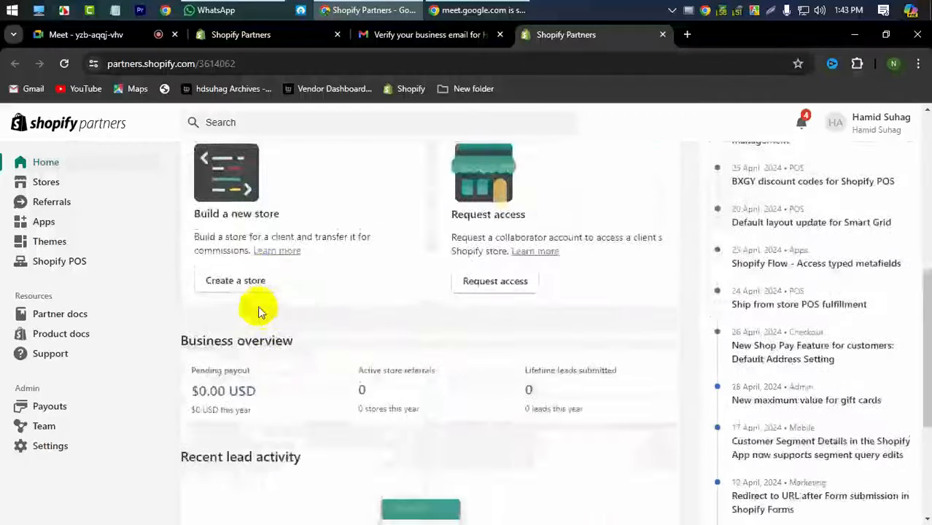
scroll(259, 310, down, 4)
scroll(259, 310, up, 6)
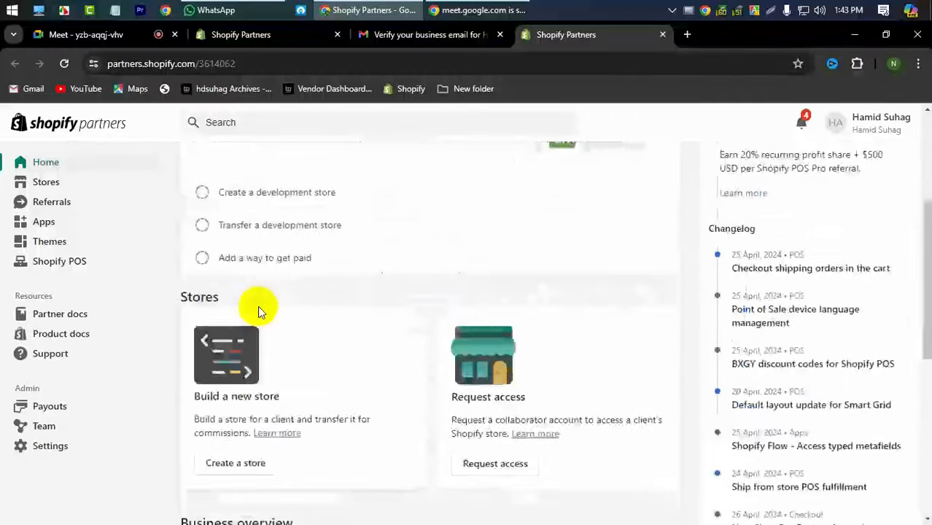
scroll(257, 310, up, 3)
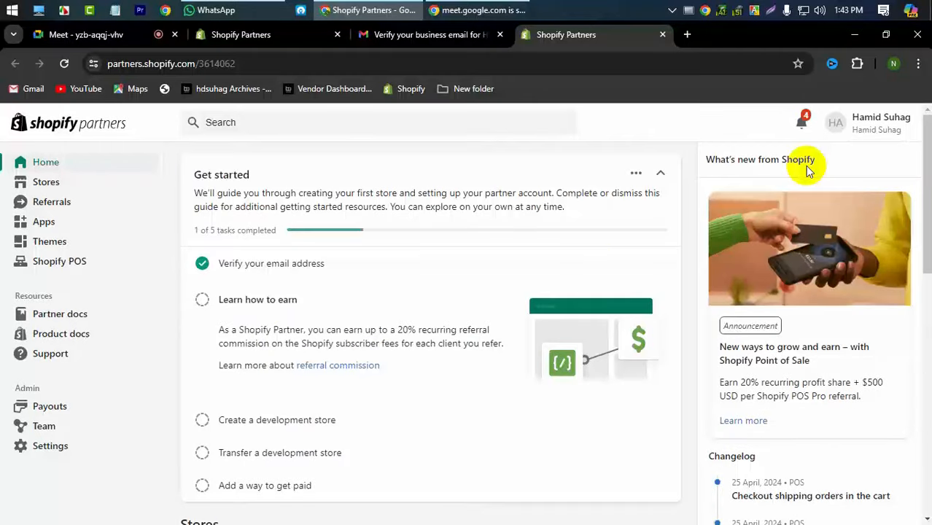
click(879, 125)
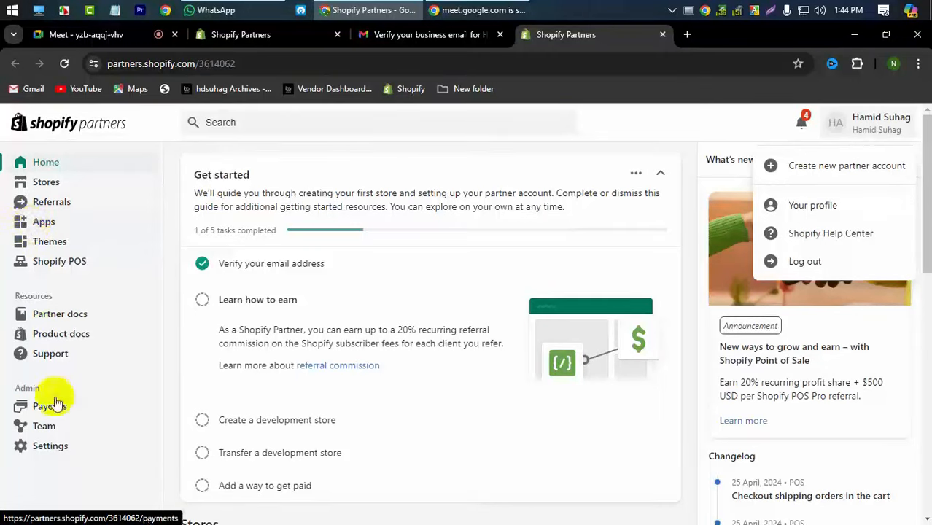
click(169, 328)
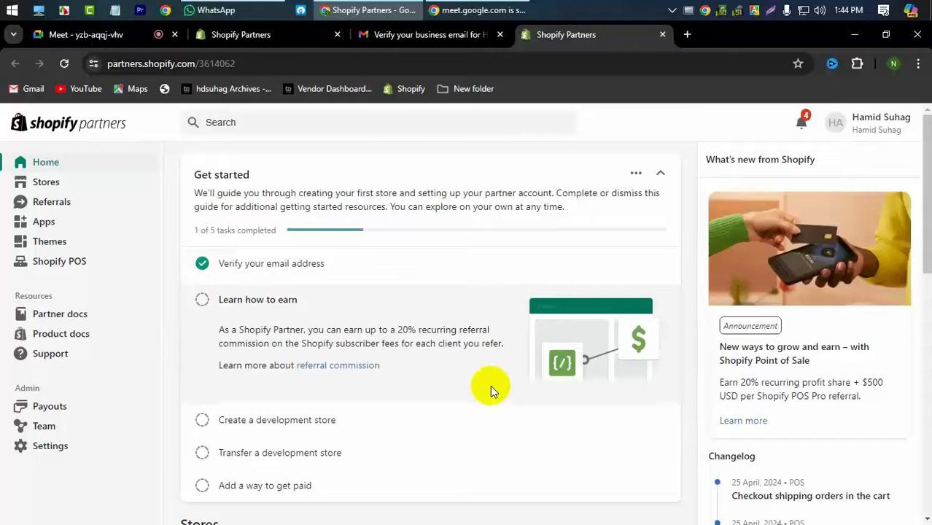
scroll(490, 385, down, 4)
scroll(503, 372, up, 4)
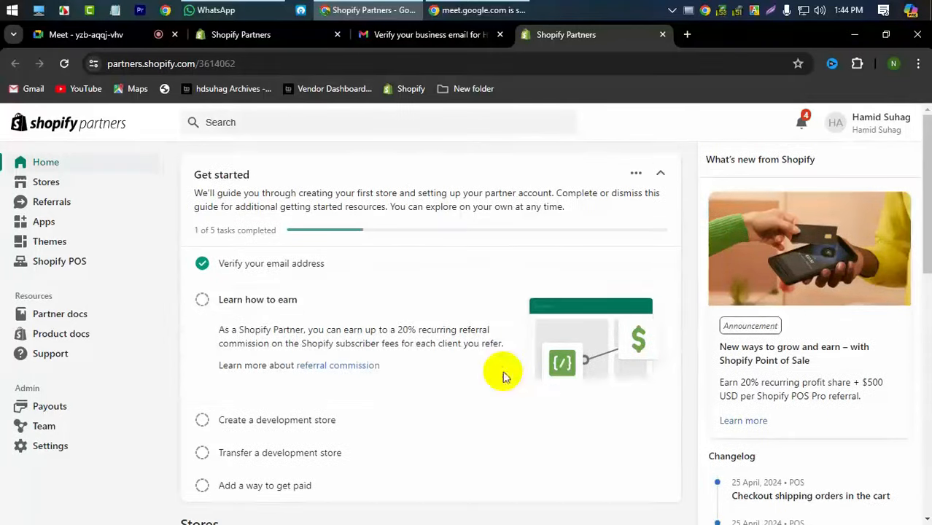
click(52, 184)
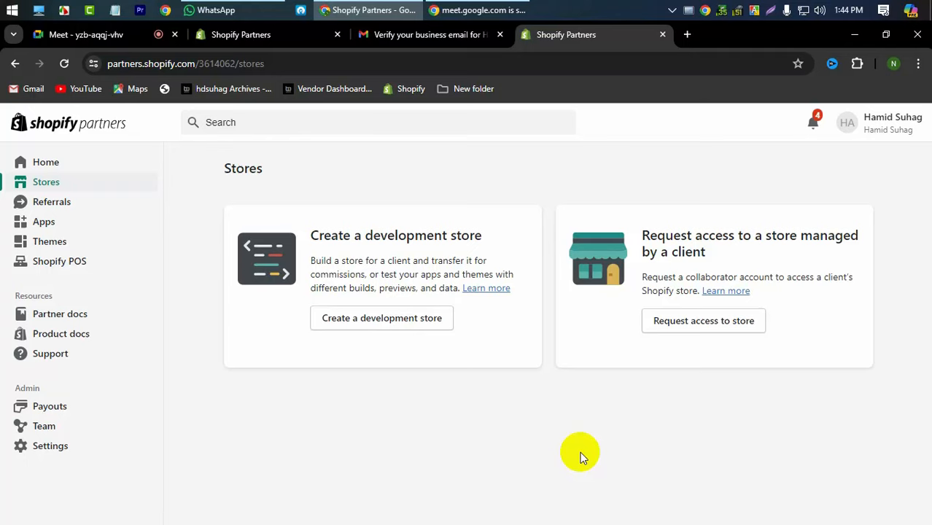
- Start a request for access to a client's store and focus the empty Store URL field
click(714, 328)
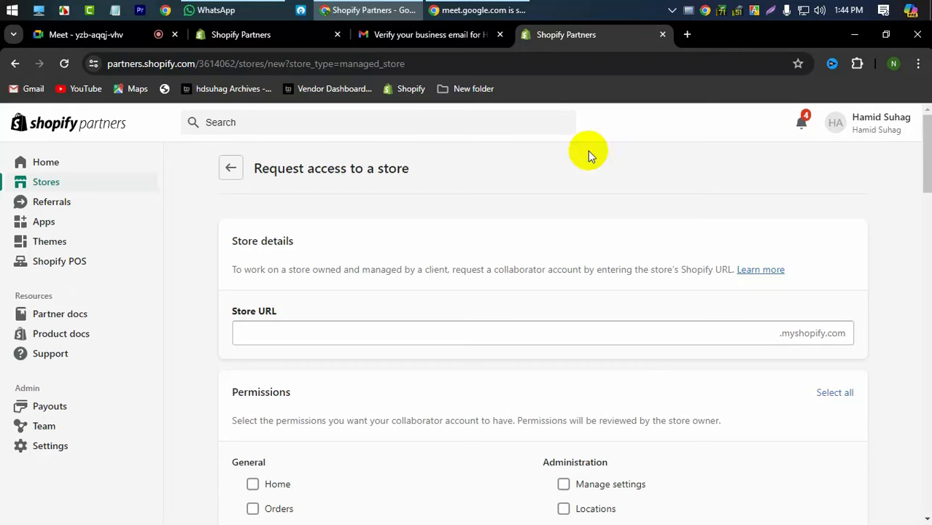
click(312, 333)
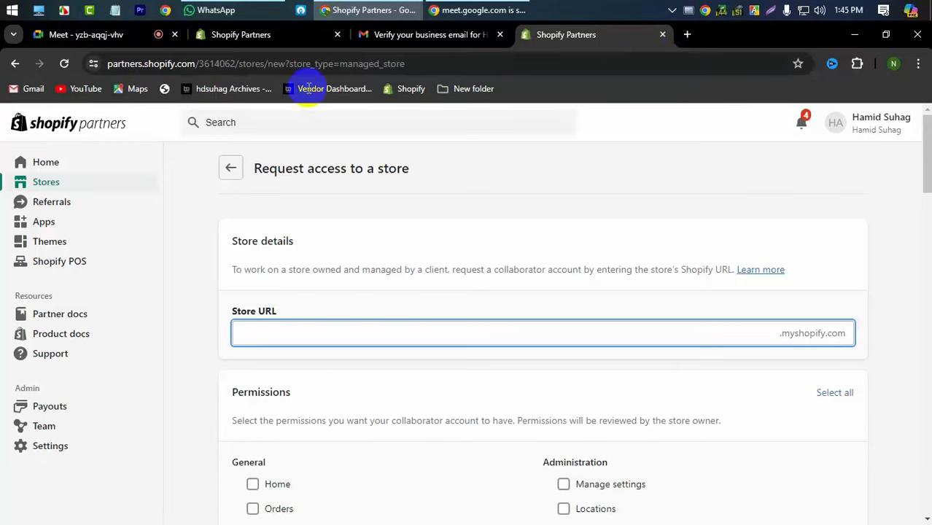
- Open the client's krazydeco.com store link from the client's WhatsApp chat
click(250, 10)
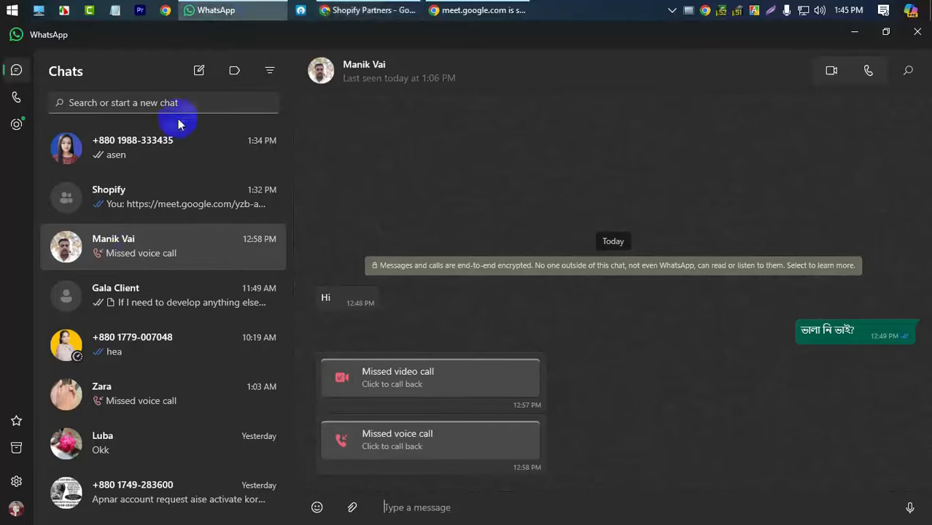
click(143, 305)
scroll(419, 306, up, 5)
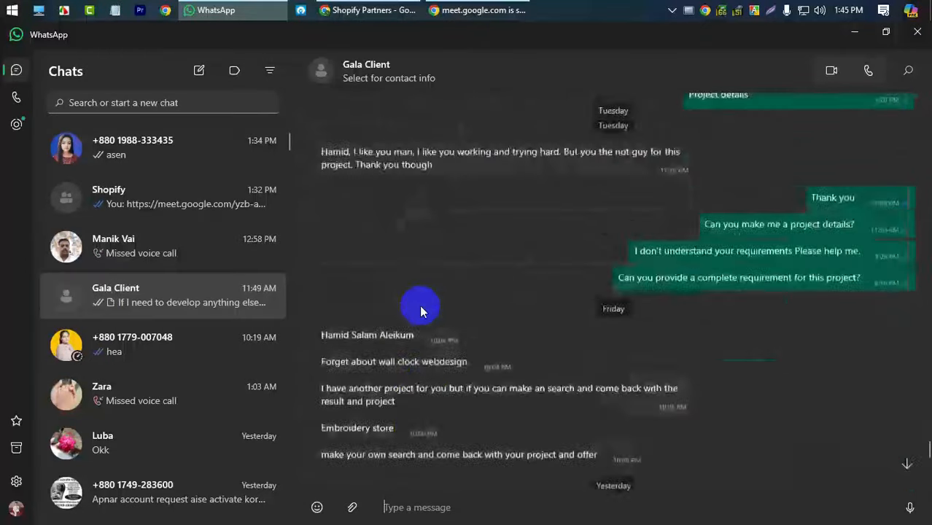
scroll(421, 310, up, 15)
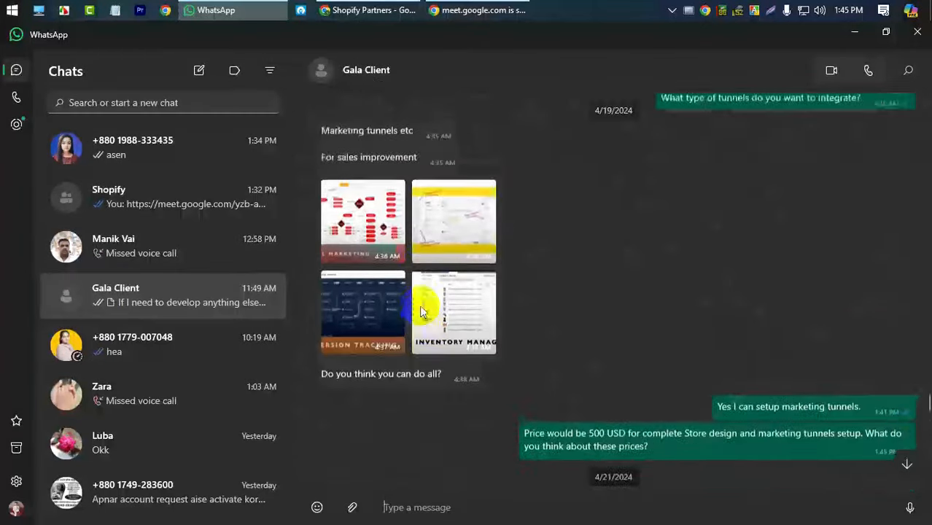
scroll(420, 305, up, 10)
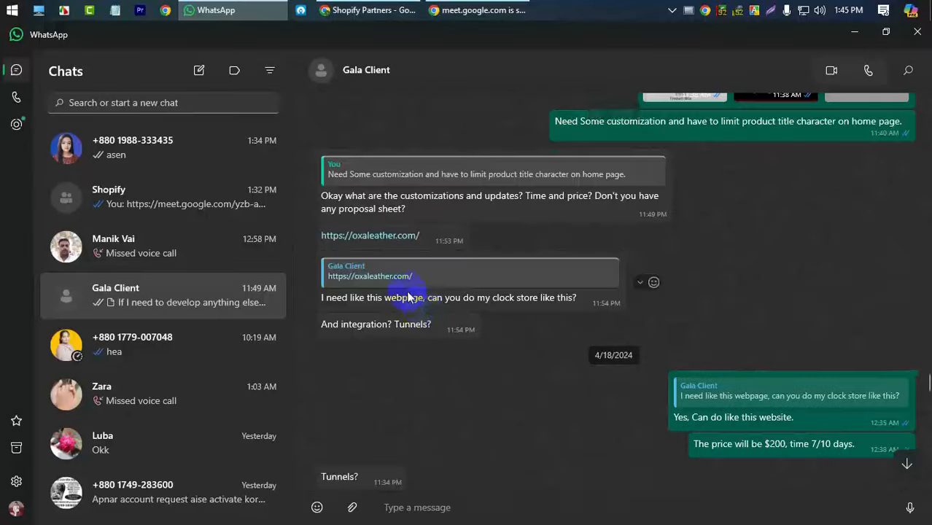
scroll(406, 290, up, 5)
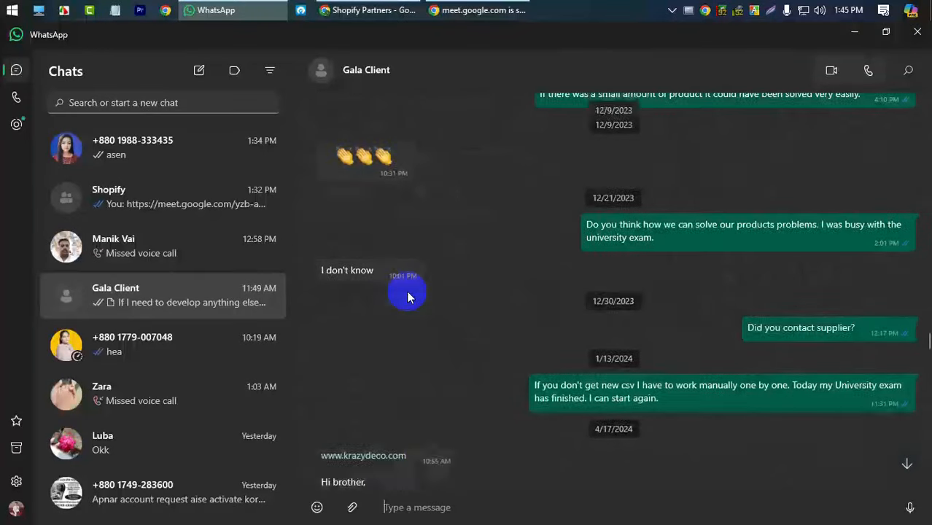
click(372, 450)
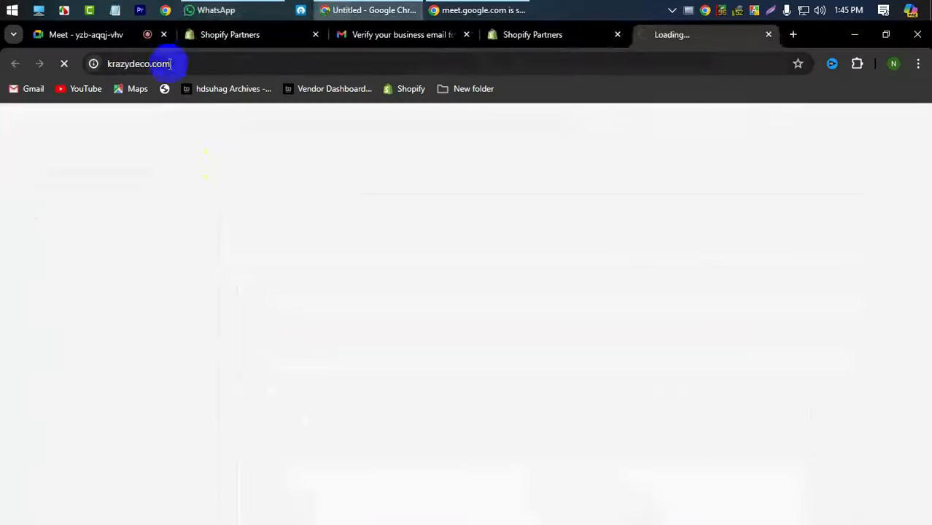
- Copy the krazydeco.com web address and return to the Shopify store access request form
click(163, 63)
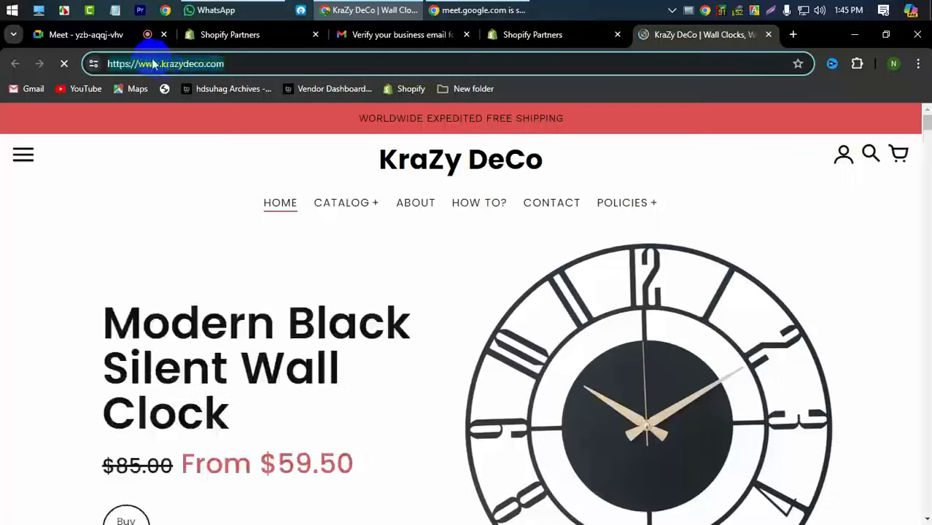
right_click(163, 64)
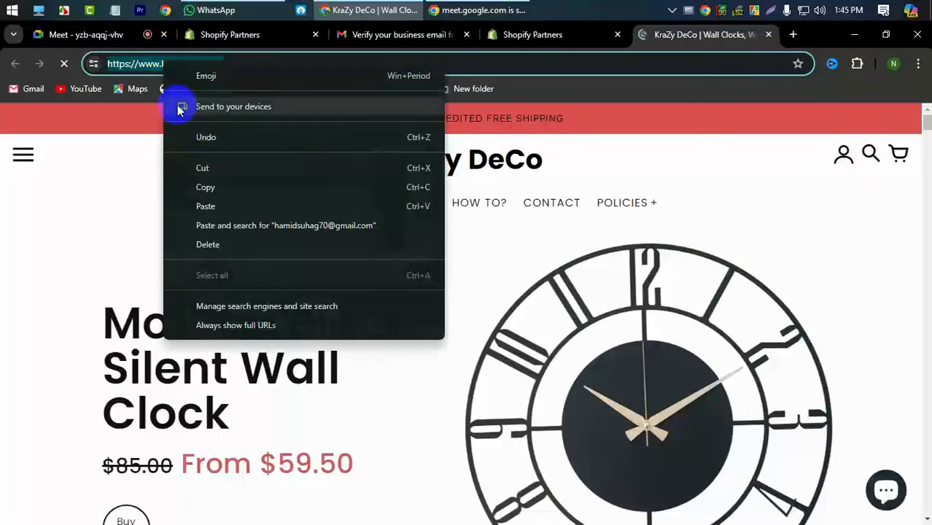
click(225, 188)
click(524, 35)
click(427, 35)
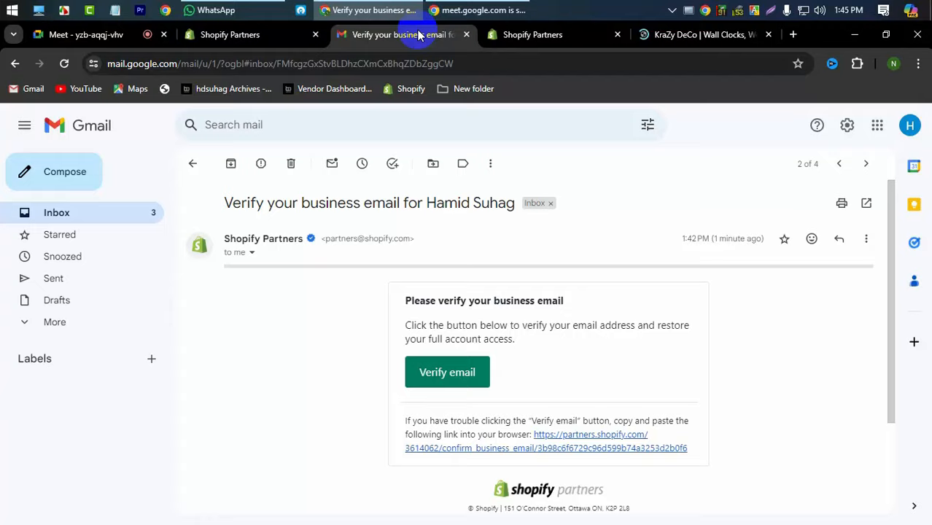
click(555, 37)
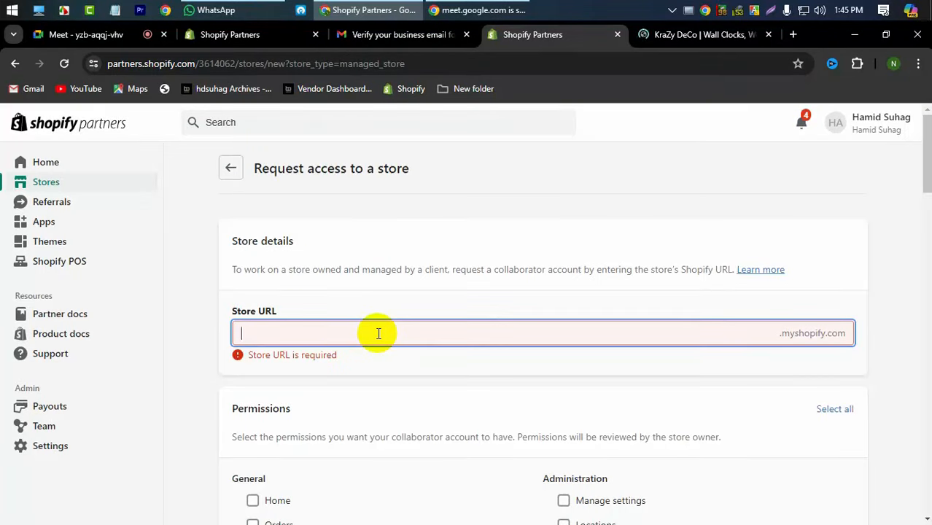
key(ctrl+v)
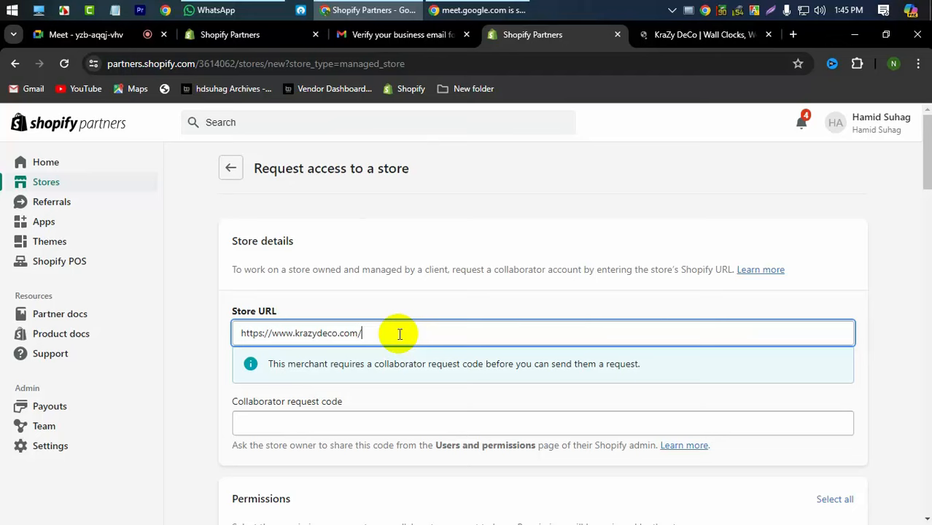
key(BackSpace)
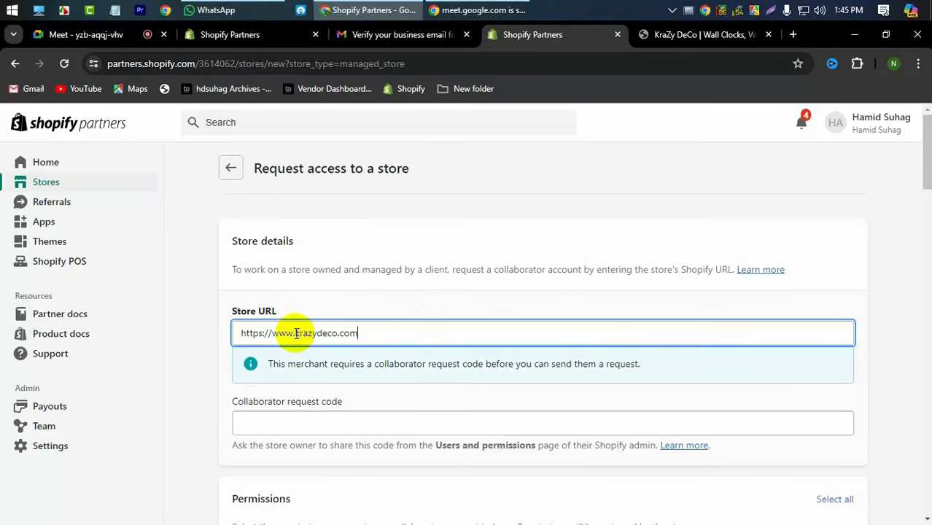
scroll(368, 339, down, 2)
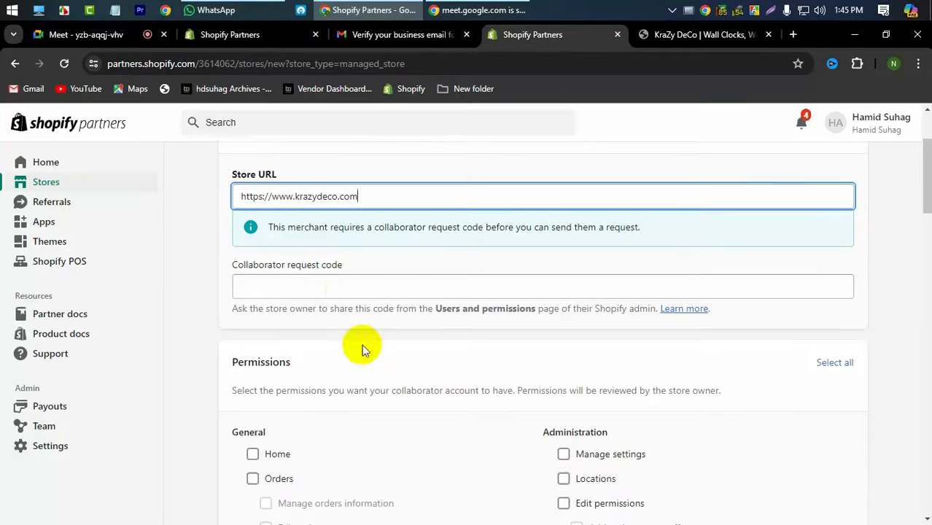
click(347, 289)
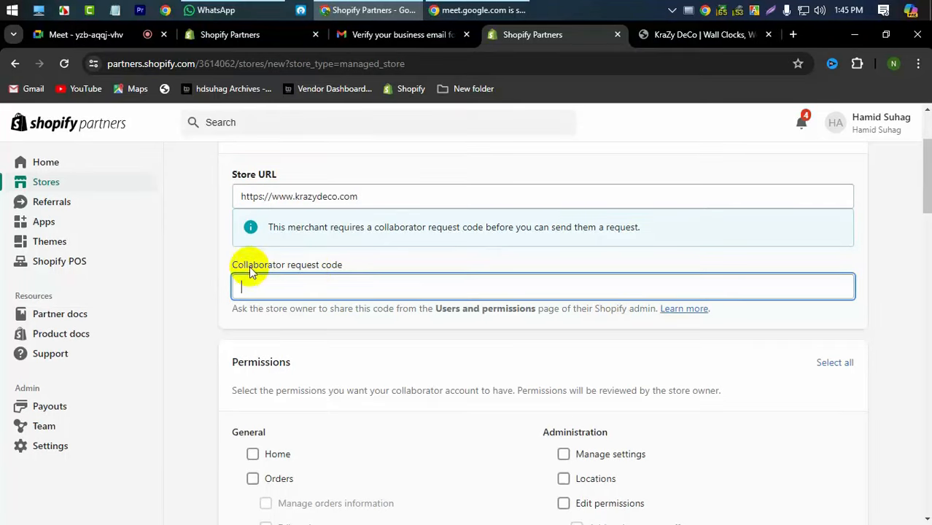
scroll(495, 307, up, 2)
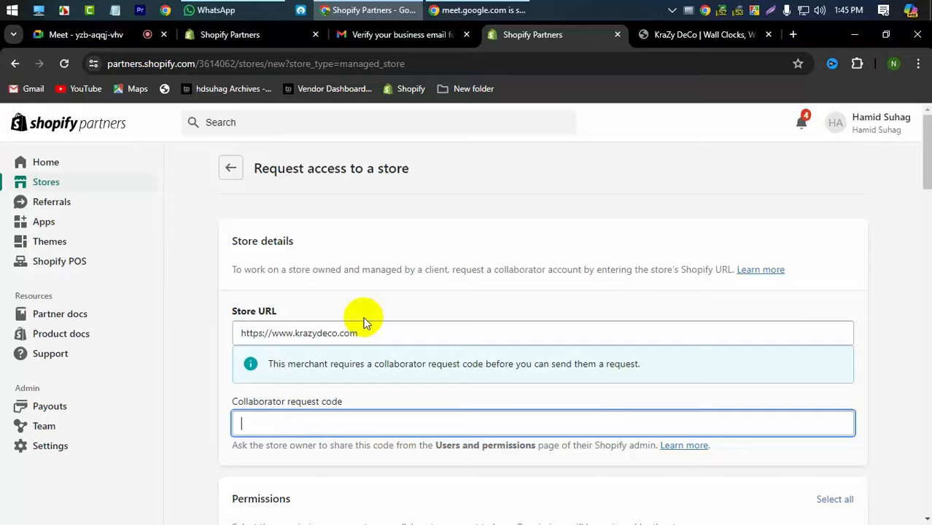
scroll(364, 318, down, 4)
click(252, 318)
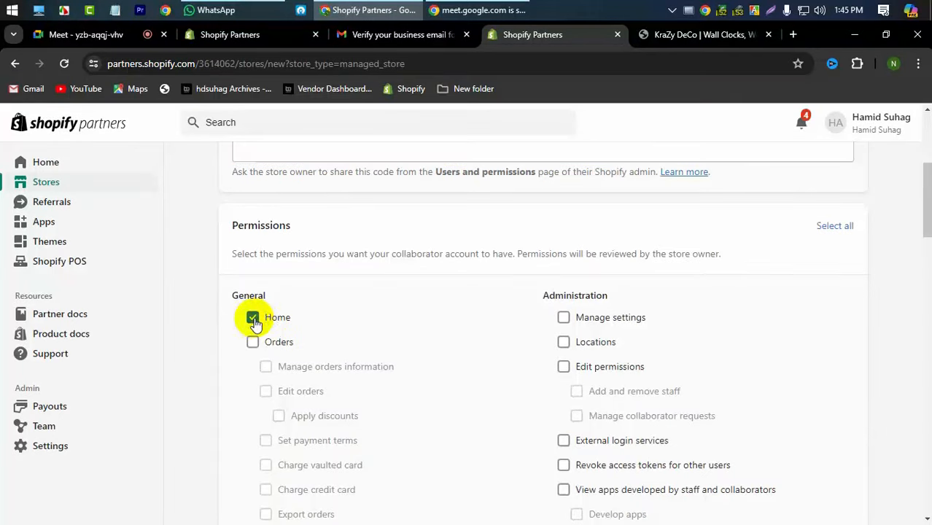
click(252, 342)
click(565, 319)
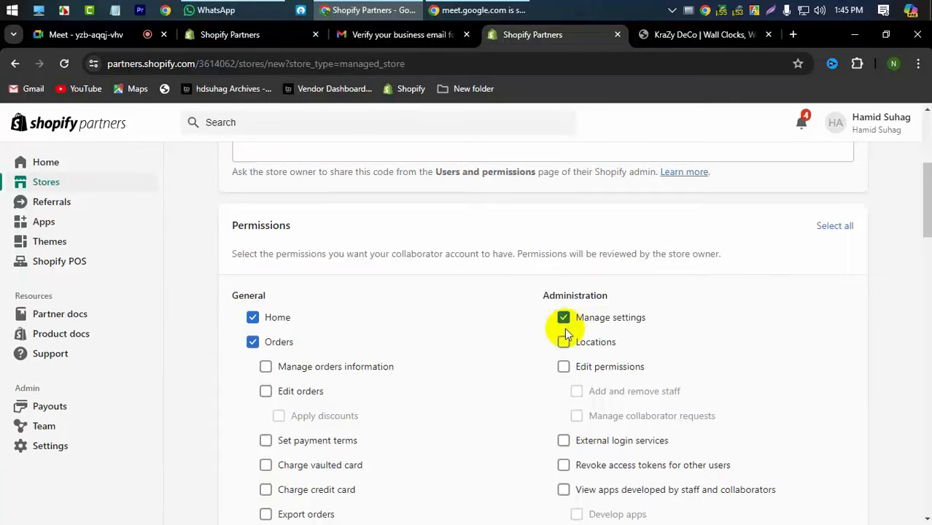
click(834, 227)
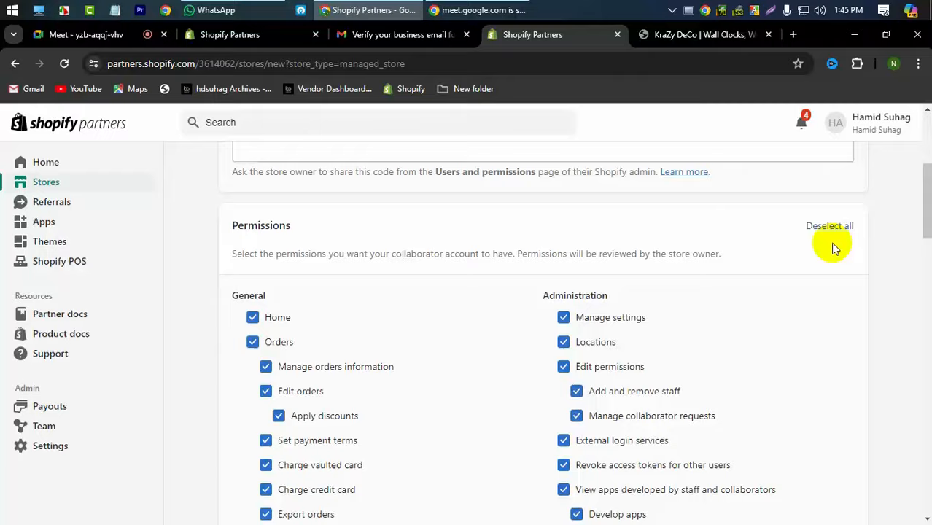
scroll(634, 344, down, 14)
scroll(633, 346, down, 4)
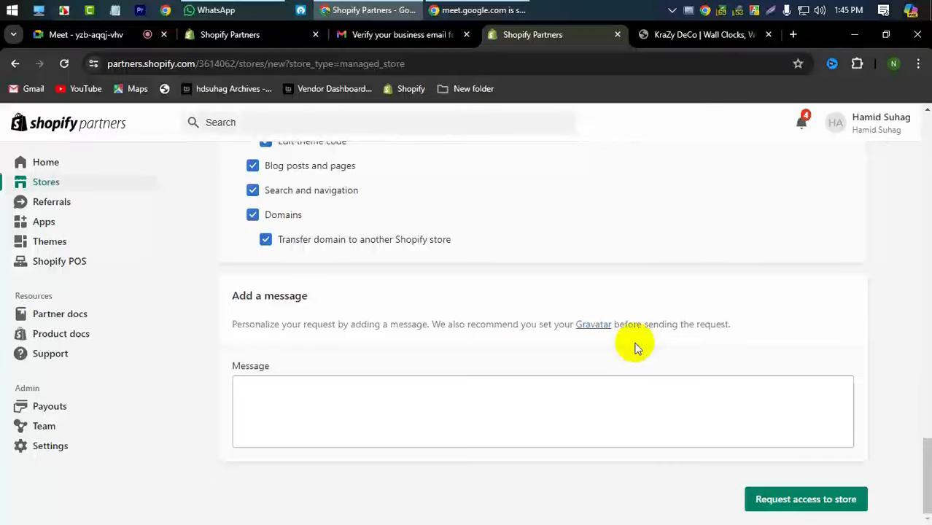
scroll(380, 302, up, 18)
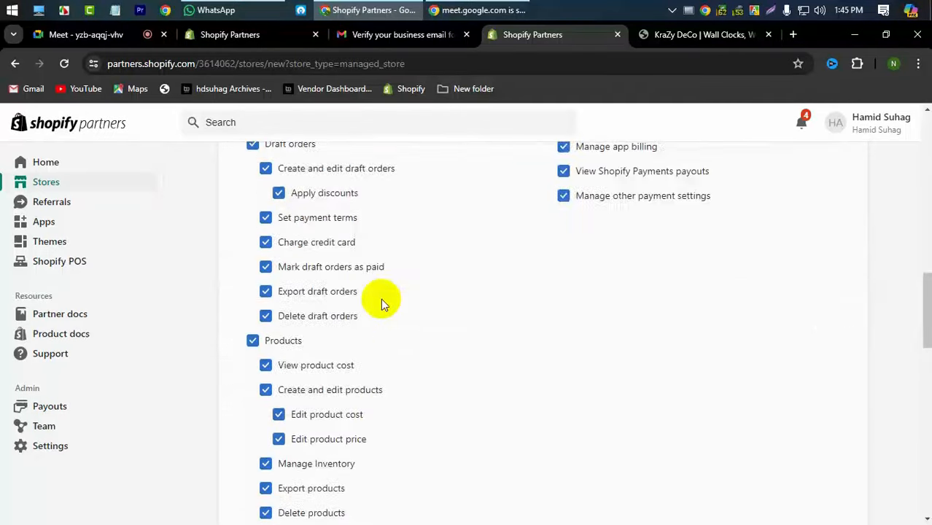
scroll(380, 298, up, 3)
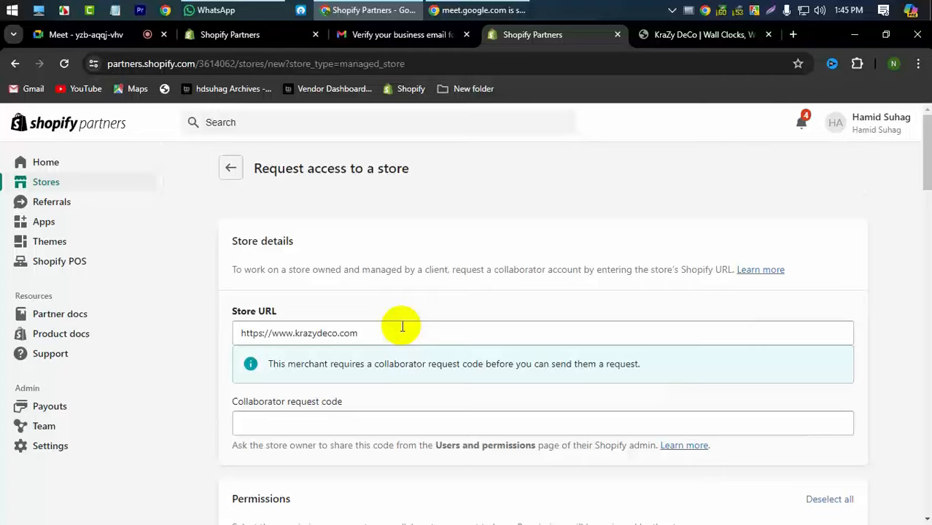
click(393, 331)
double_click(392, 331)
click(393, 330)
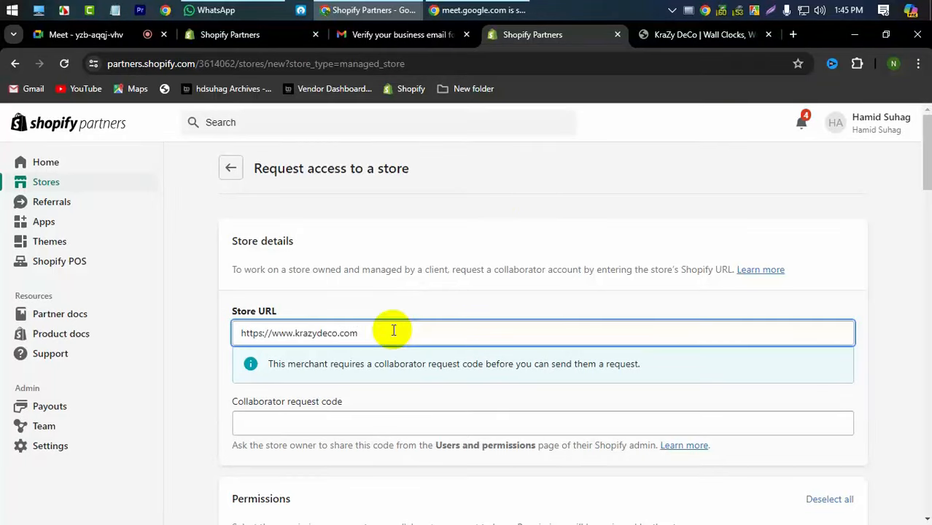
scroll(443, 270, down, 3)
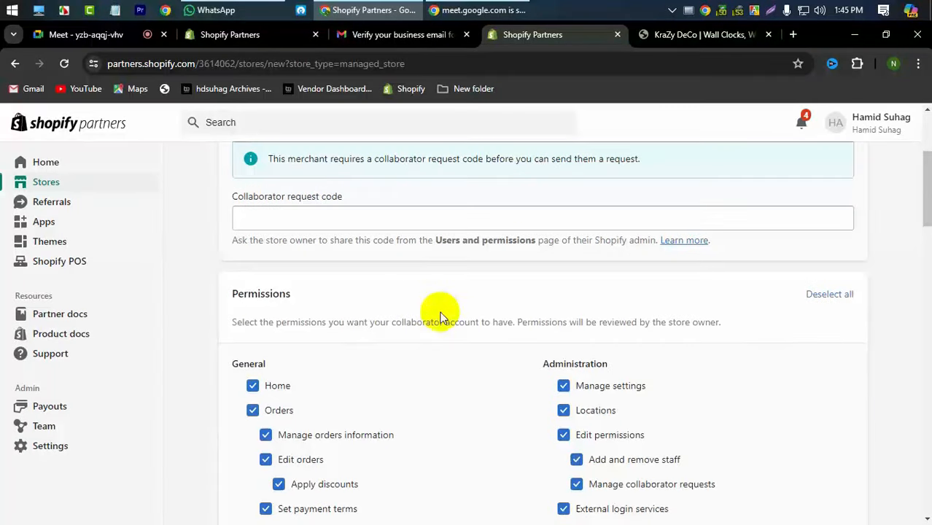
scroll(397, 357, down, 1)
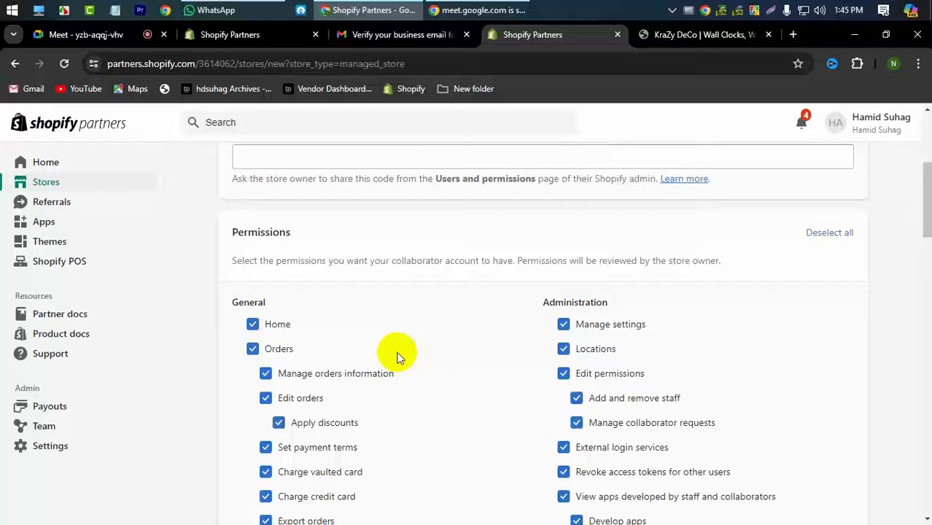
scroll(397, 357, down, 12)
scroll(662, 358, up, 10)
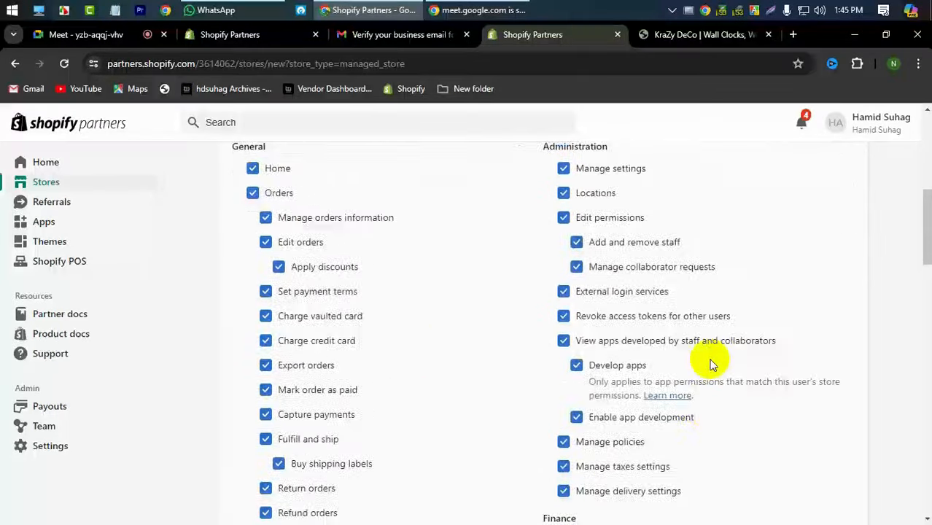
scroll(710, 362, up, 4)
scroll(751, 306, down, 2)
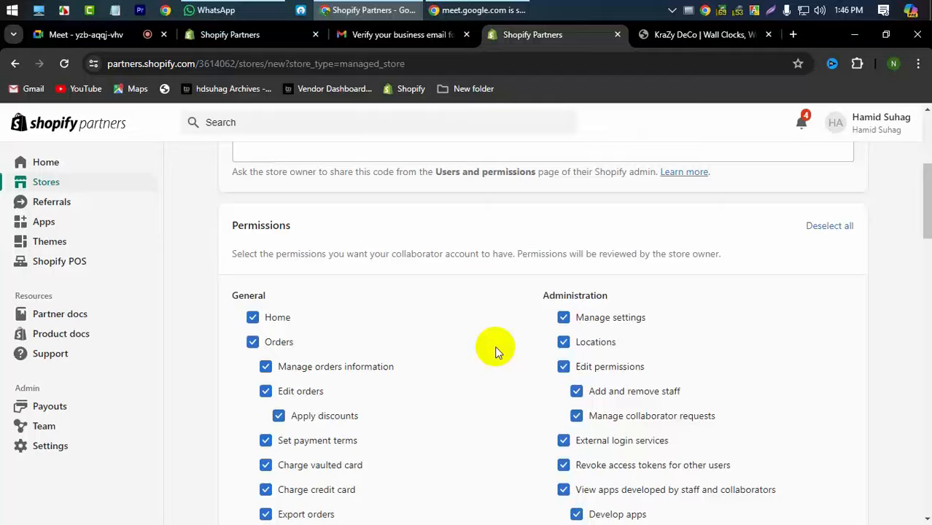
scroll(495, 351, down, 9)
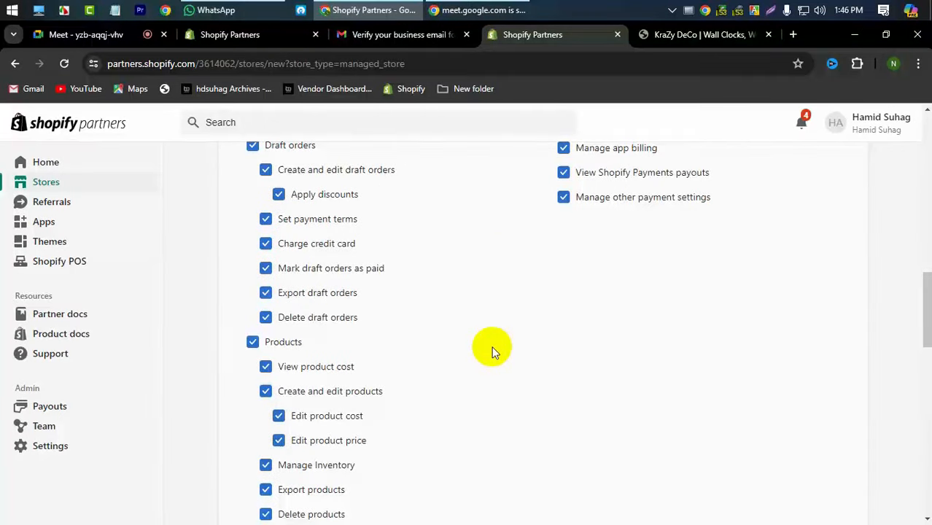
scroll(396, 304, down, 3)
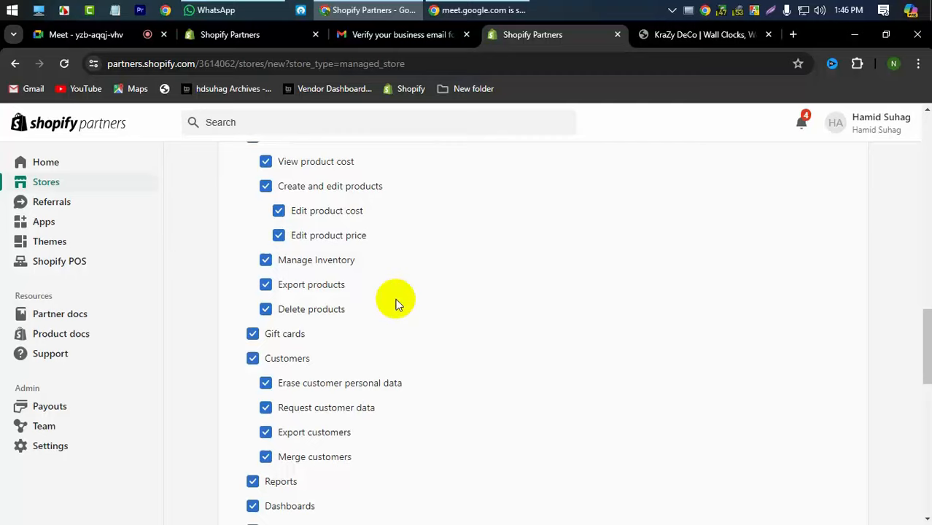
scroll(396, 304, down, 10)
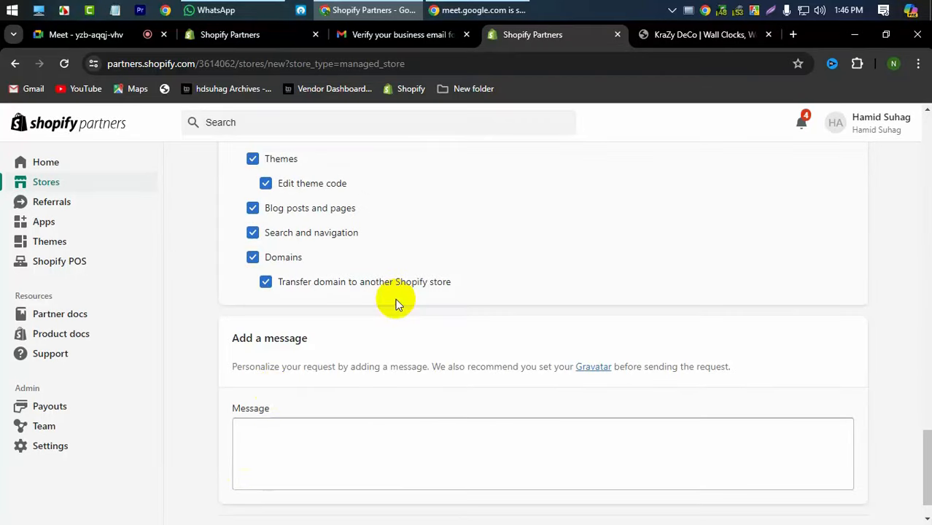
click(302, 444)
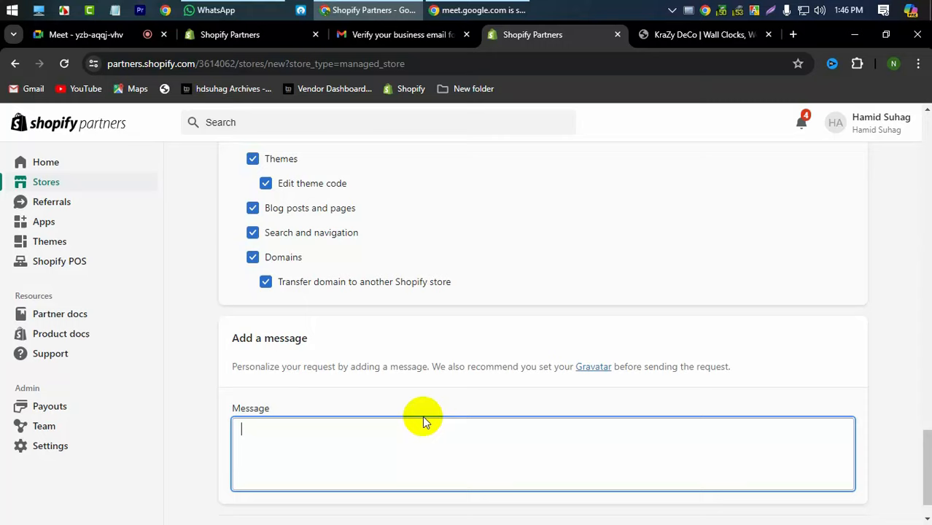
scroll(423, 418, down, 1)
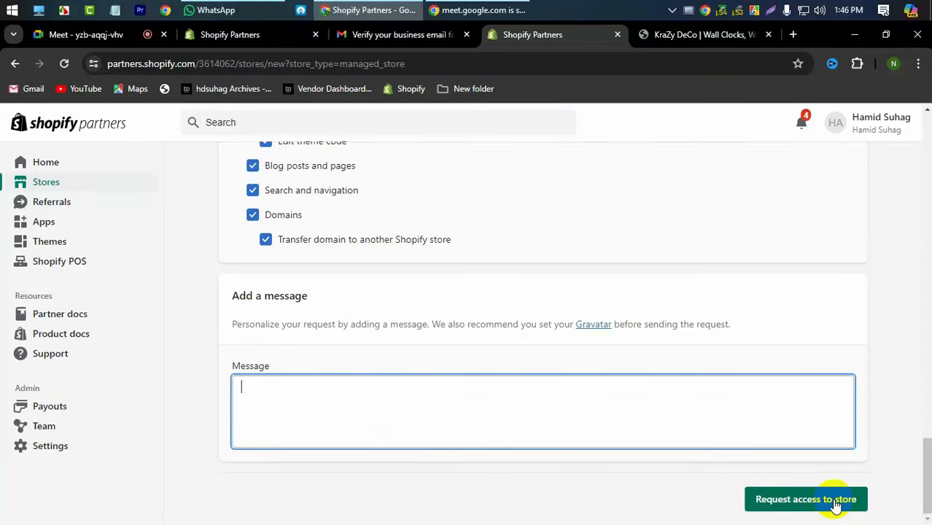
scroll(595, 444, up, 8)
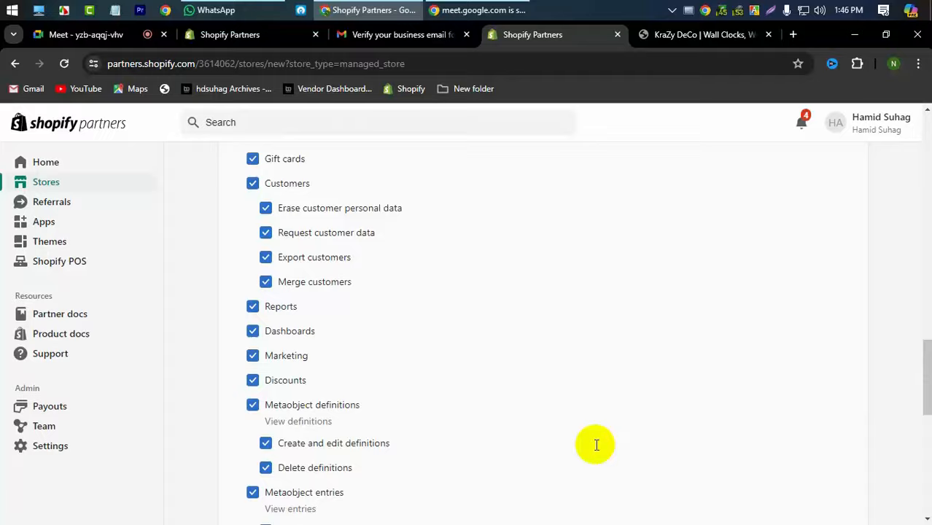
scroll(595, 443, up, 15)
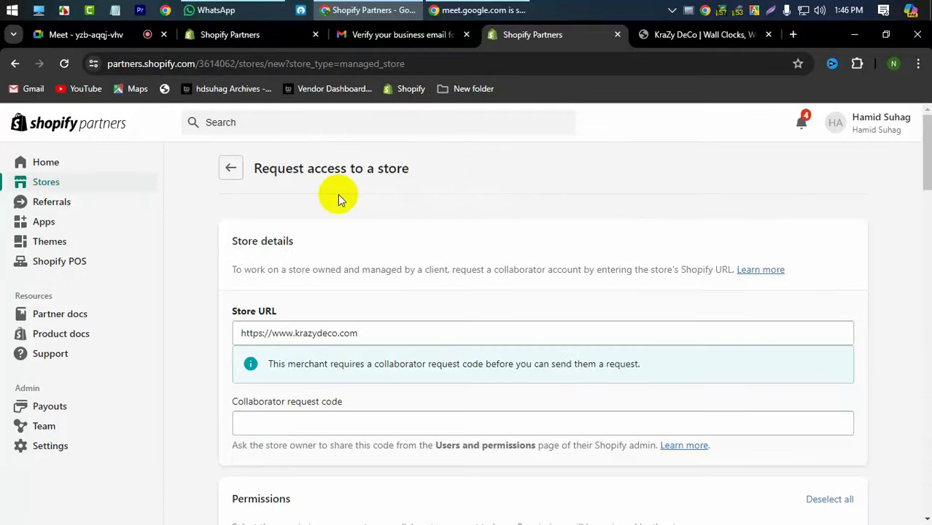
- Go back to the Stores overview from the sidebar
click(62, 183)
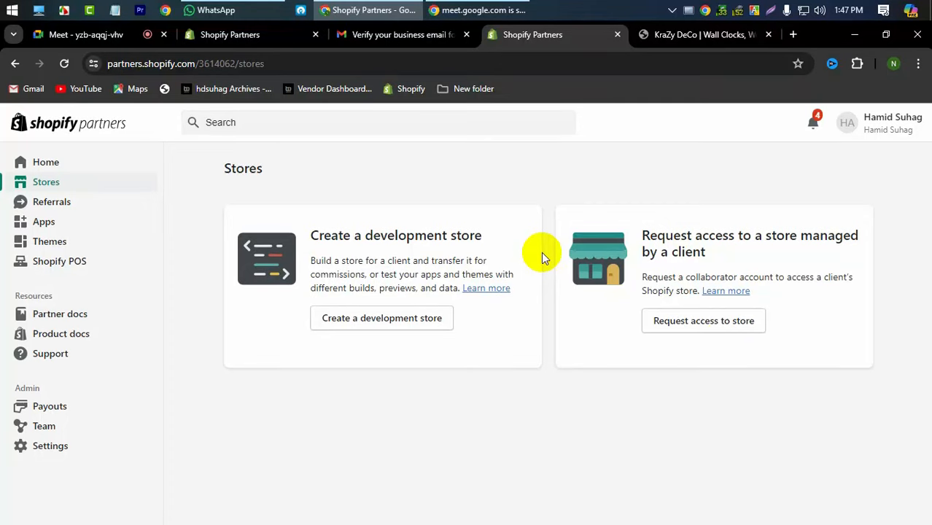
- Start a new client store access request and select all collaborator permissions
click(729, 330)
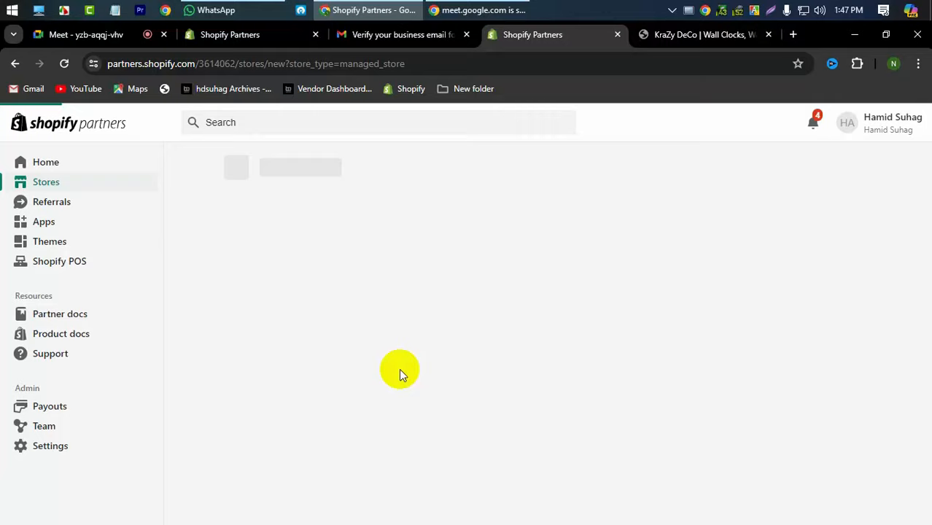
scroll(328, 383, down, 3)
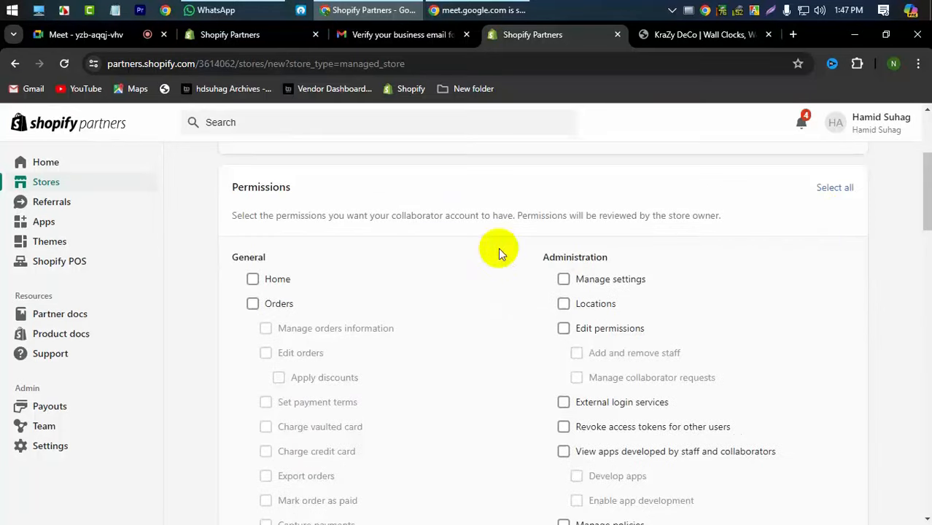
click(831, 190)
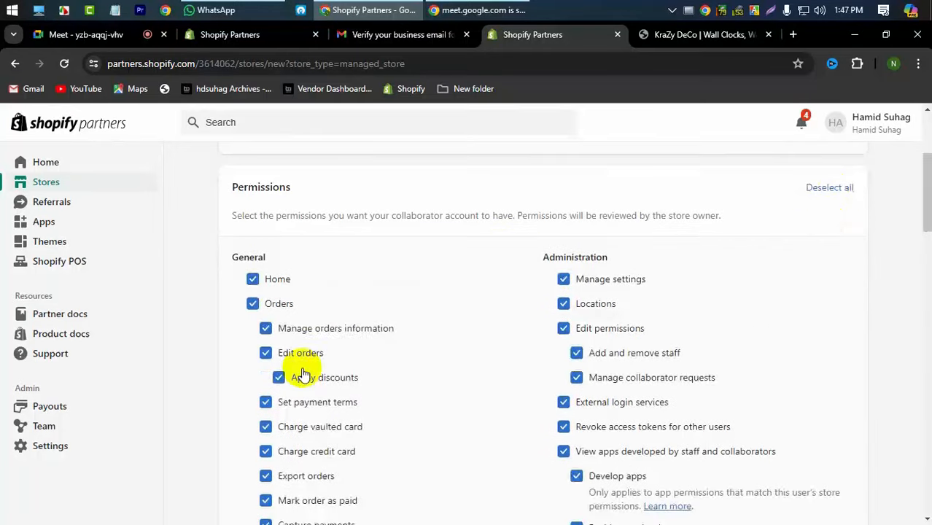
scroll(302, 365, down, 5)
scroll(412, 371, down, 15)
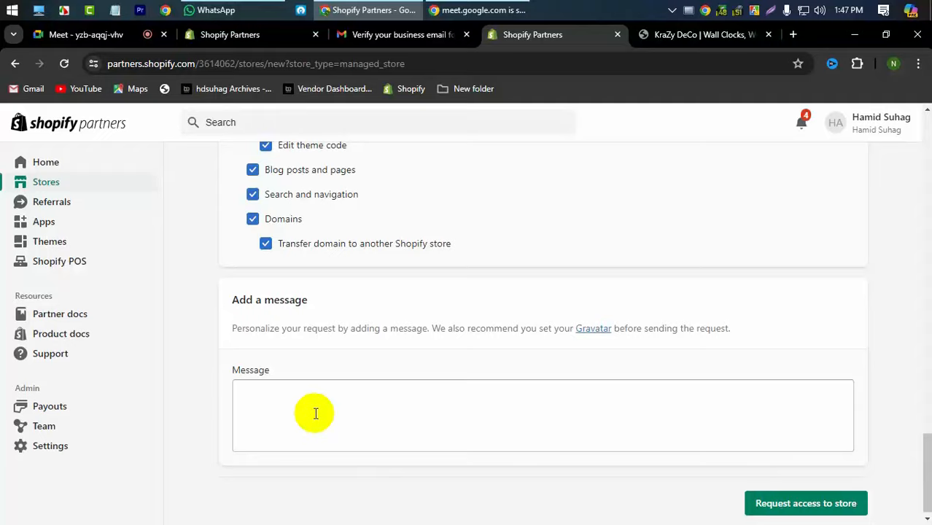
- Review the request form, then abandon it and return to Stores
scroll(315, 413, up, 15)
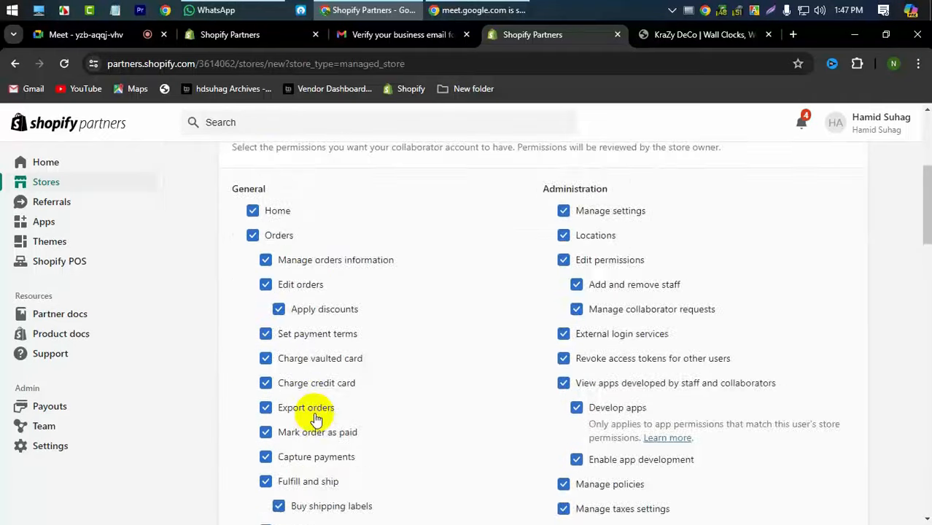
scroll(315, 417, up, 3)
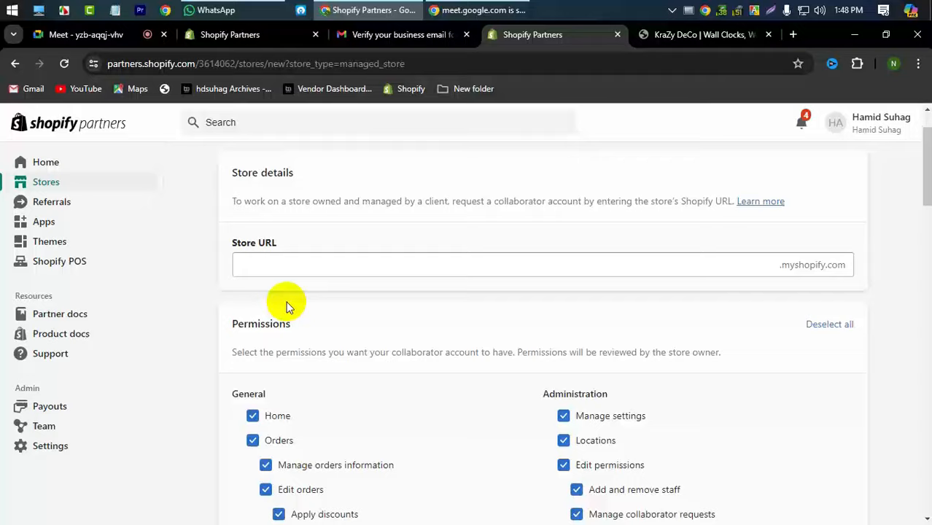
scroll(543, 272, down, 3)
scroll(405, 276, down, 15)
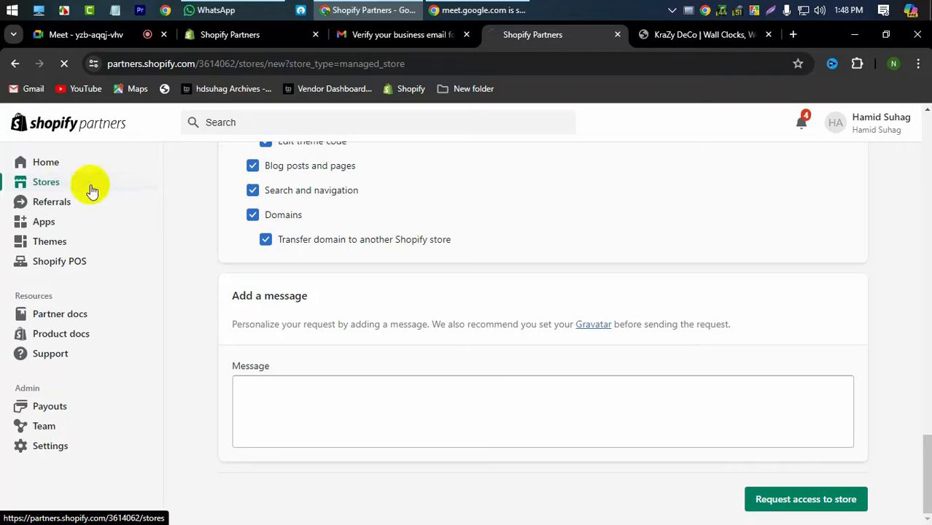
click(56, 189)
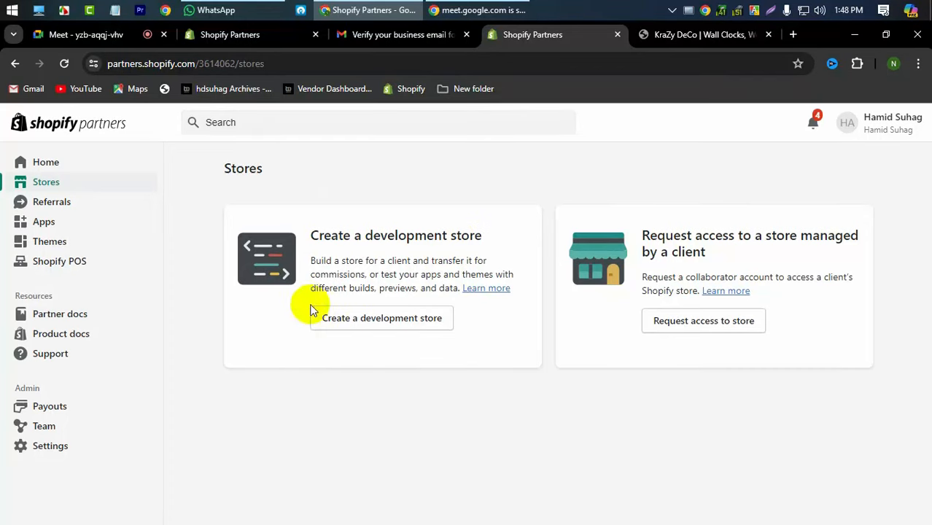
- Begin a new development store for a client and scroll to the Store name field
click(385, 326)
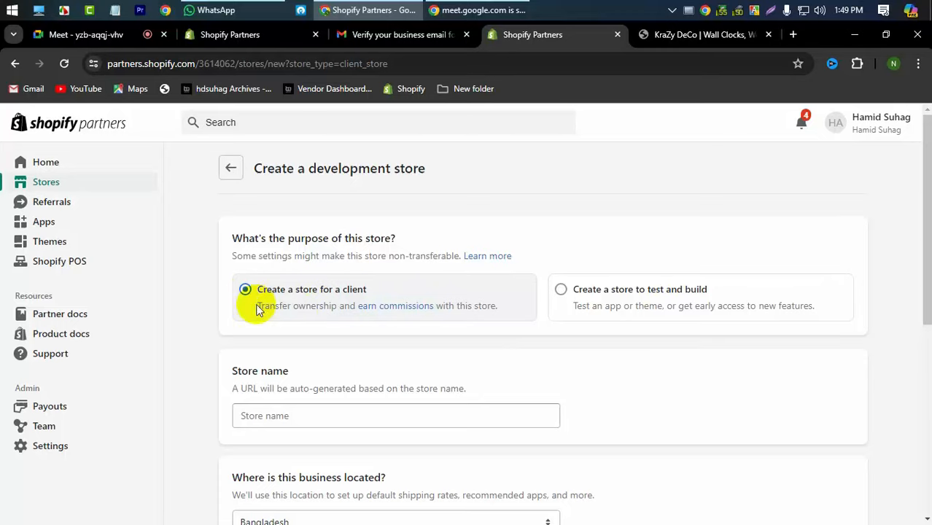
scroll(277, 312, down, 1)
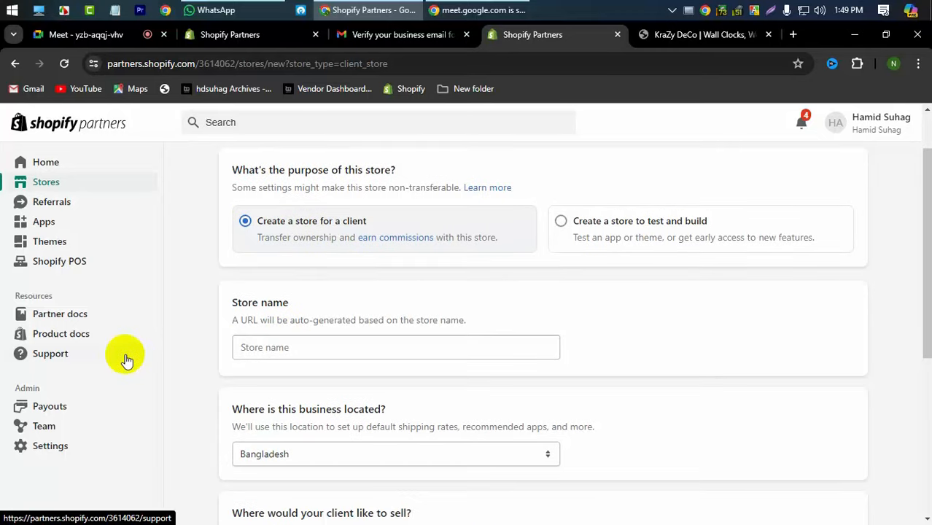
- Enter the new store's name, ending in 1235, and select the full name text
click(280, 350)
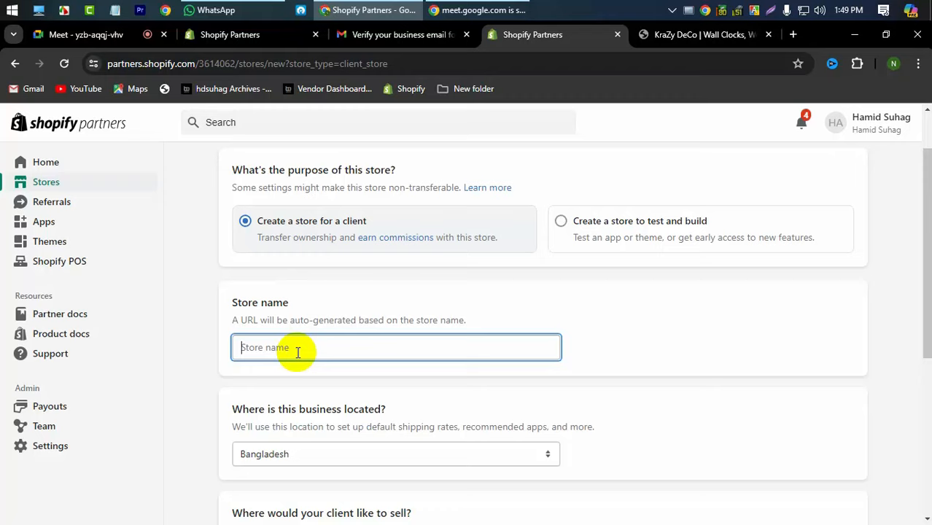
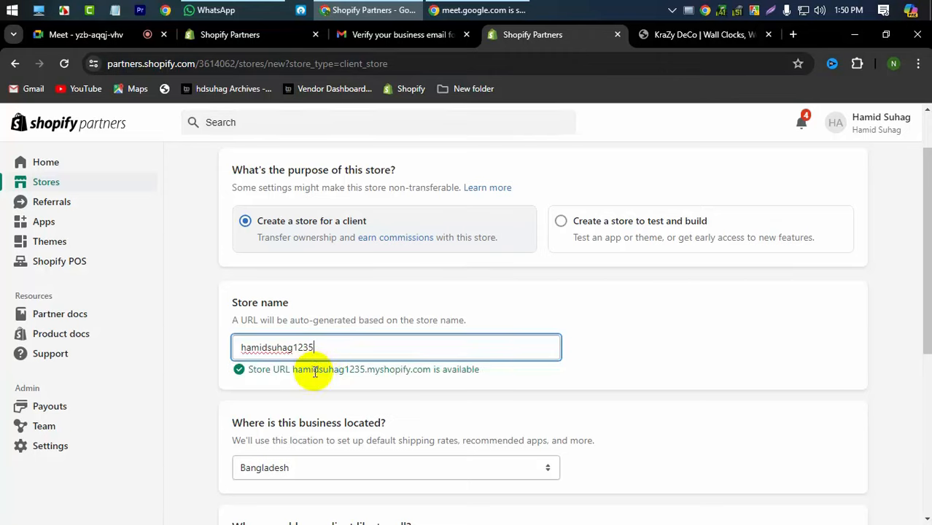
double_click(266, 347)
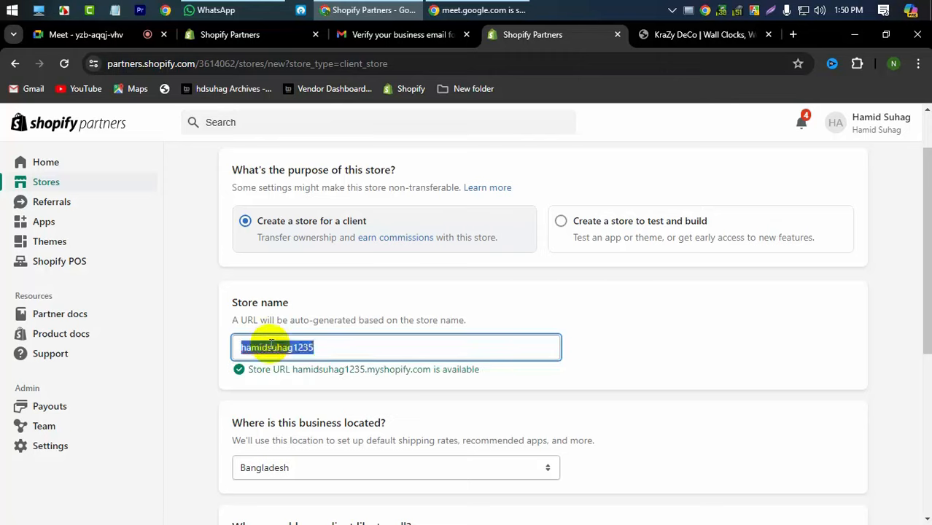
click(380, 347)
key(ctrl+a)
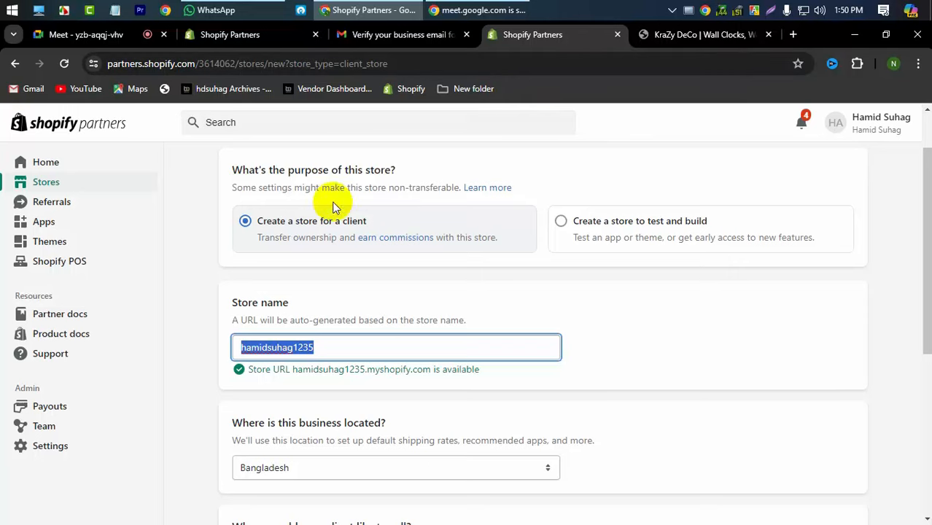
- Recheck the store URL's availability and tick Online as where the client sells
click(387, 381)
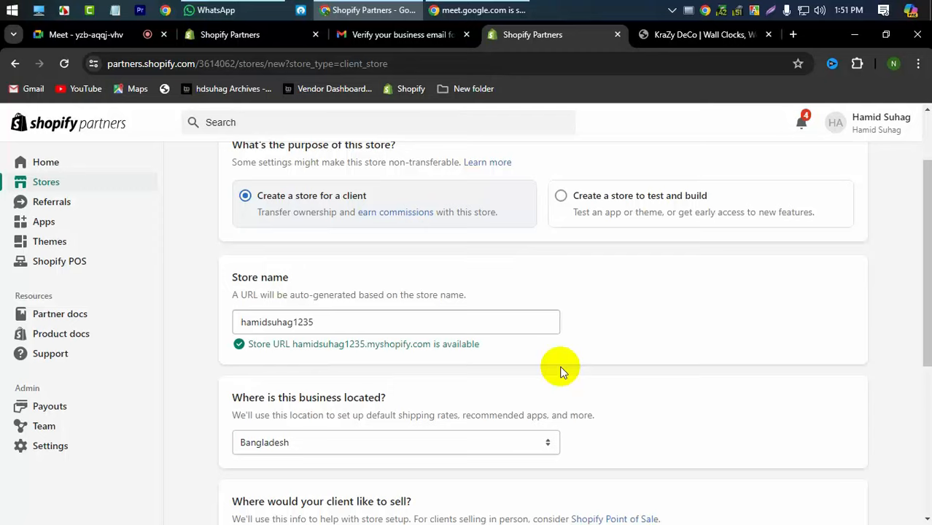
scroll(561, 372, down, 1)
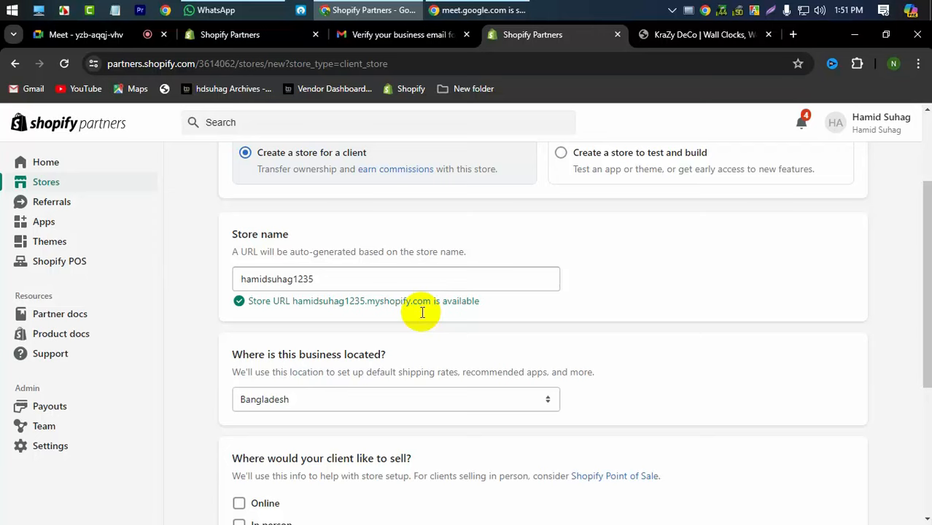
double_click(329, 277)
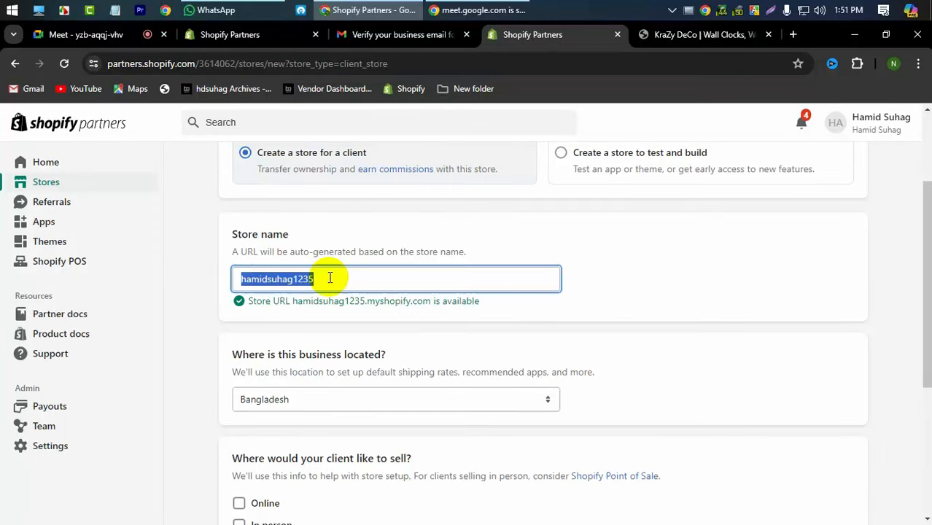
scroll(522, 357, down, 3)
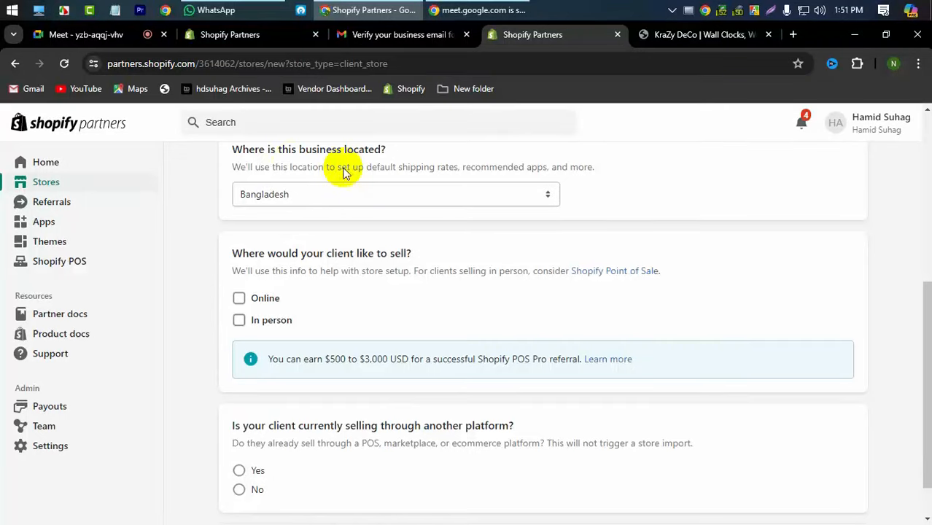
scroll(343, 197, up, 1)
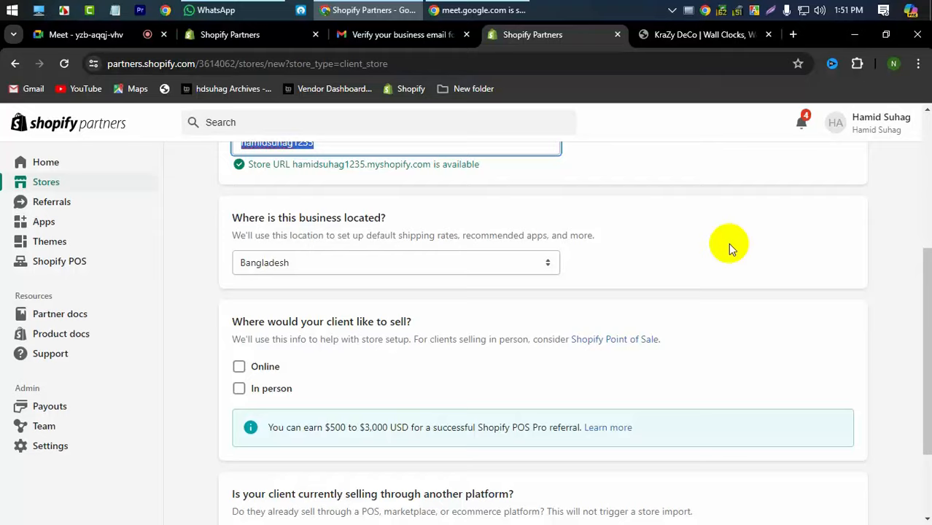
scroll(310, 336, down, 1)
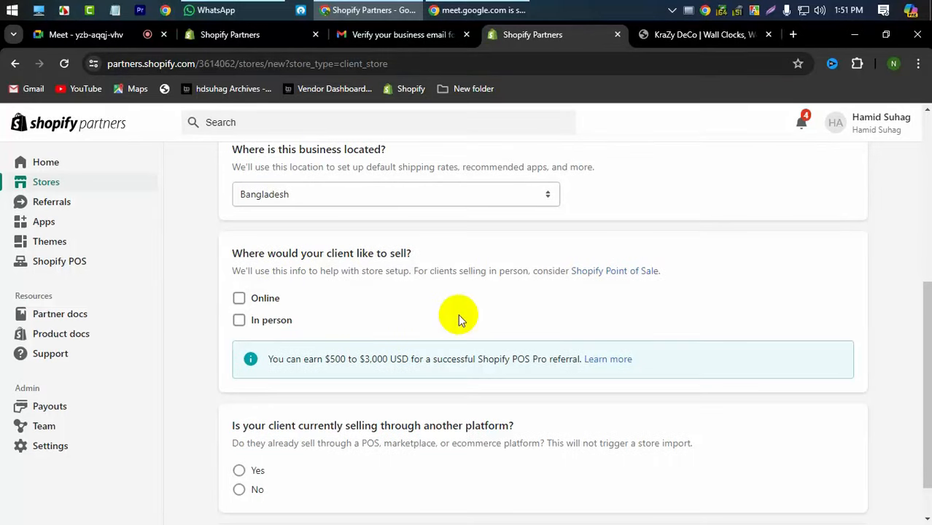
click(238, 297)
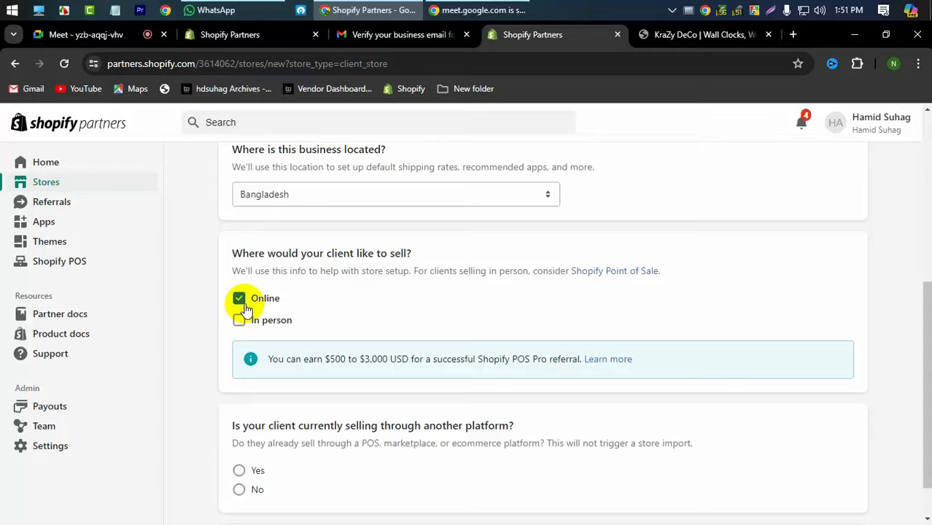
scroll(458, 337, down, 1)
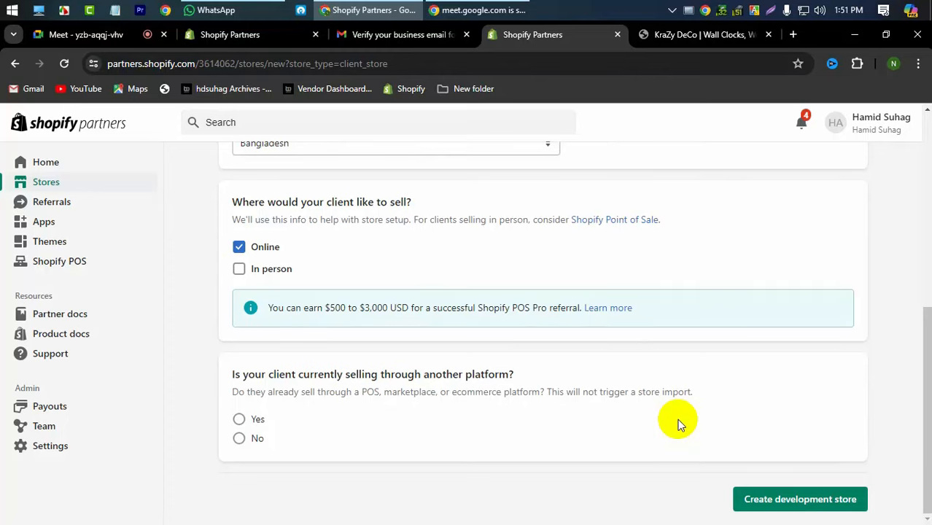
click(241, 420)
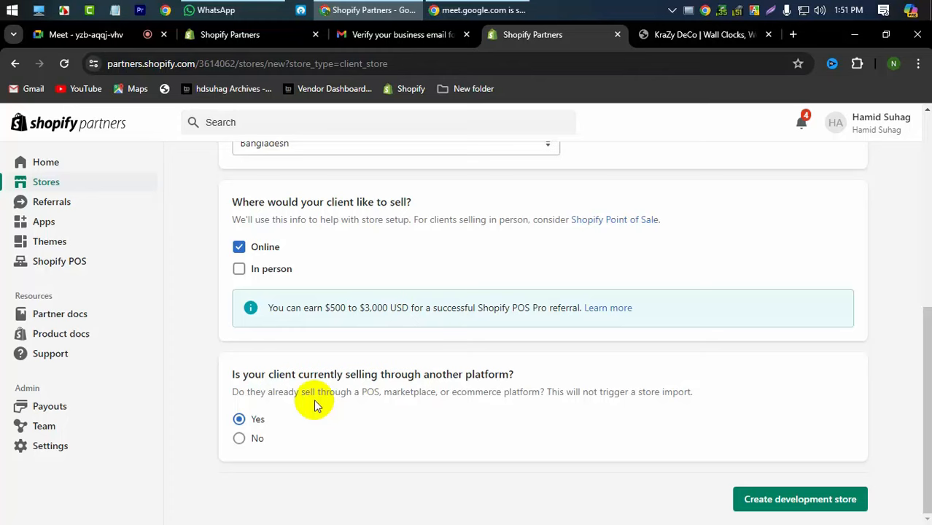
click(239, 438)
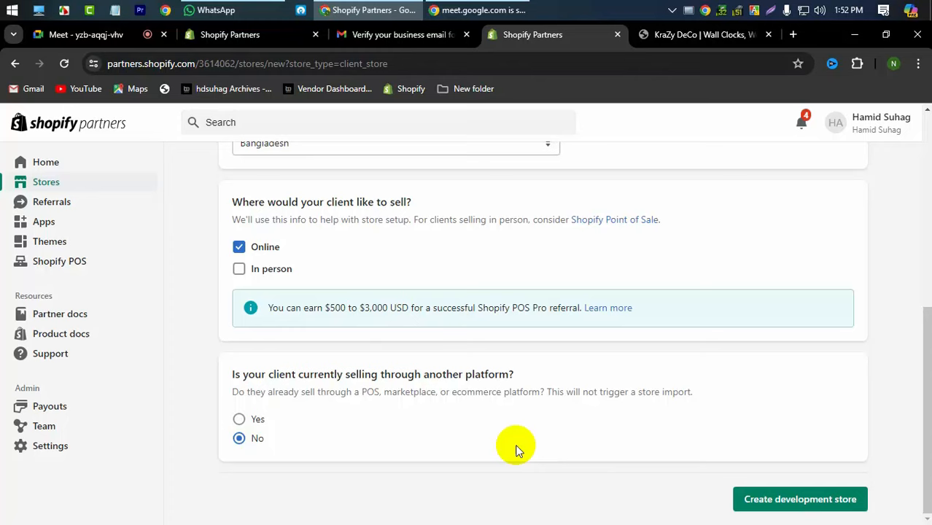
click(241, 420)
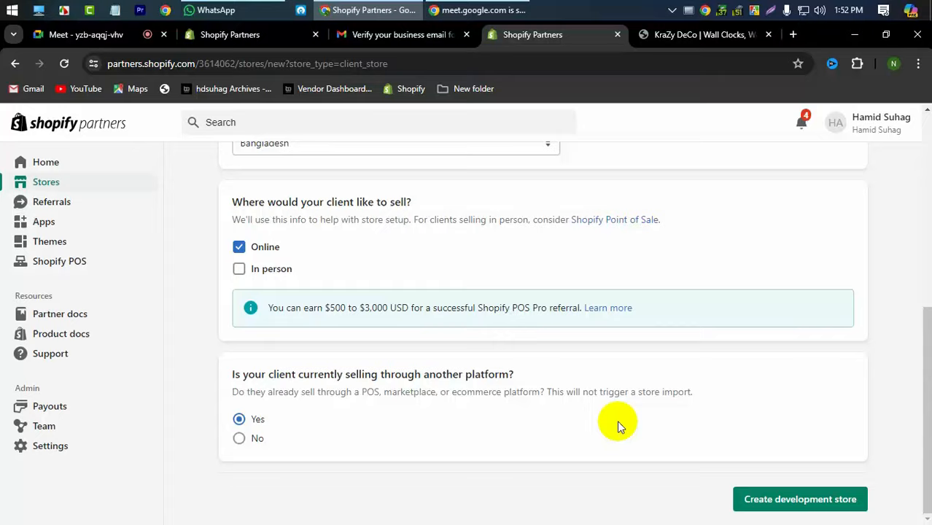
scroll(617, 420, up, 5)
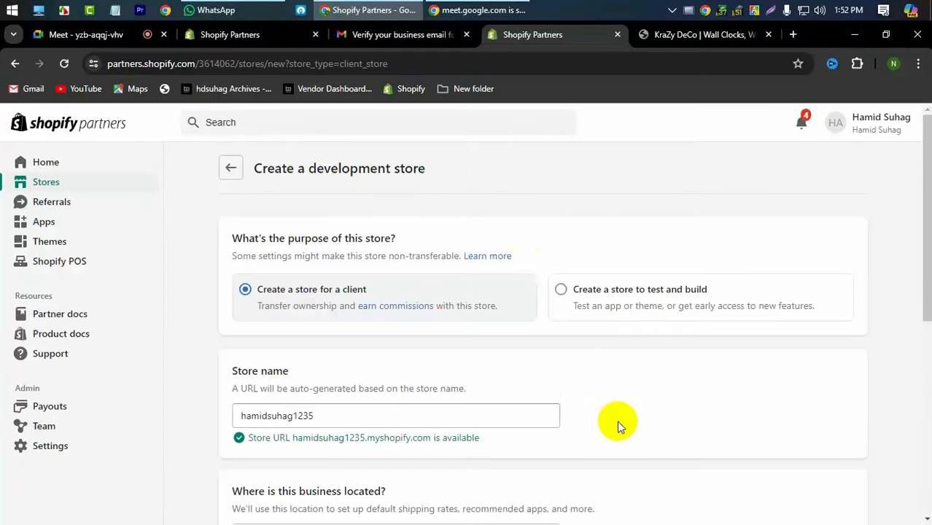
scroll(343, 328, down, 5)
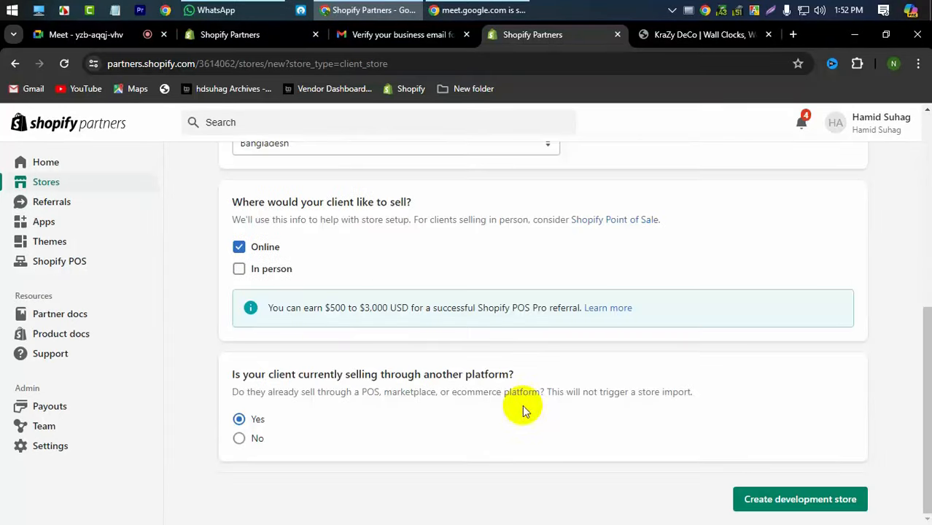
- Create the development store and continue with the signed-in Shopify account
click(798, 500)
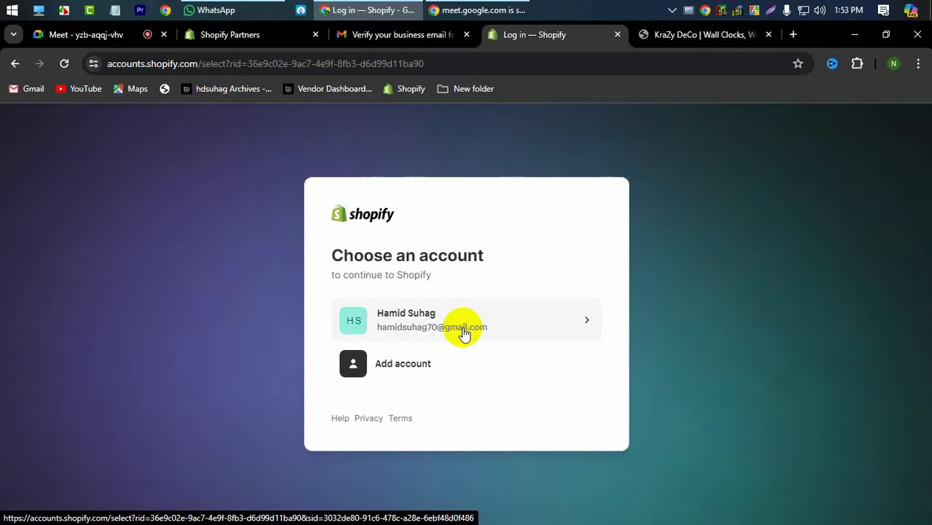
click(430, 330)
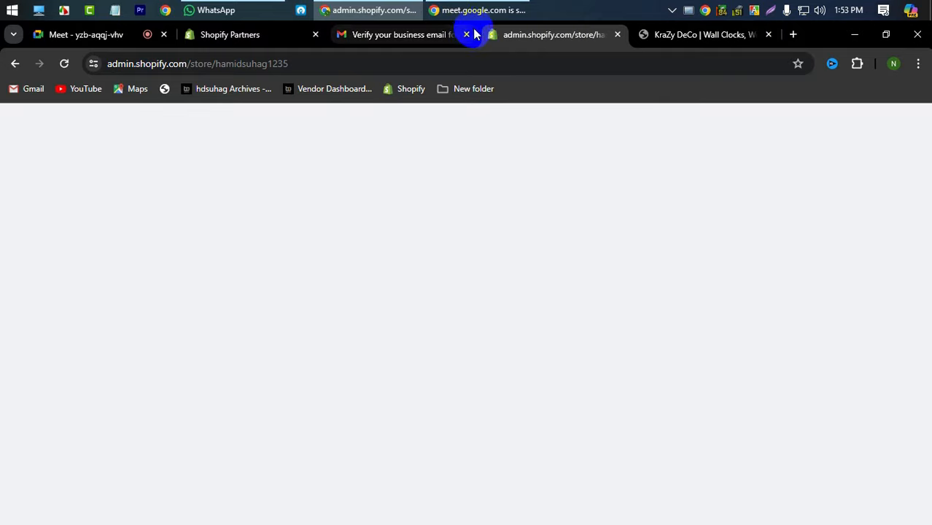
- Close the email verification tab and preview the storefront, which reports 'Shop has no theme'
click(467, 34)
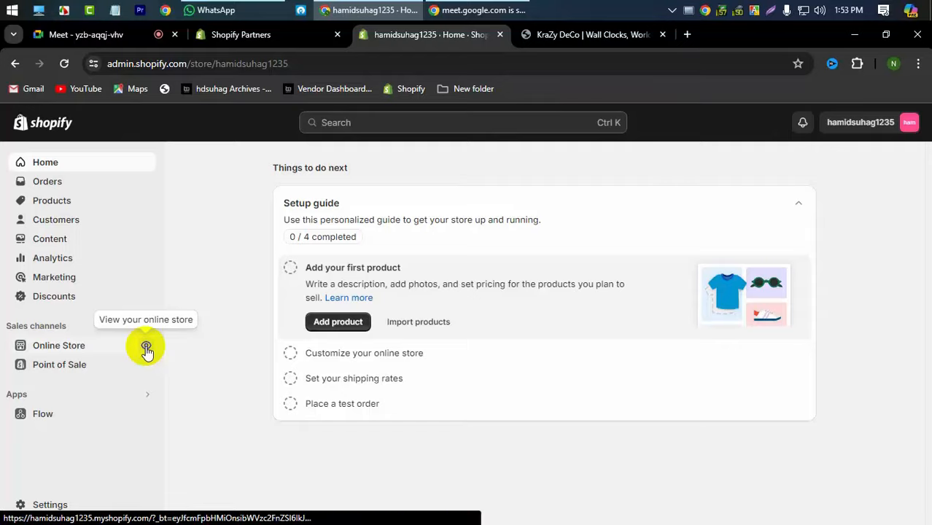
click(146, 349)
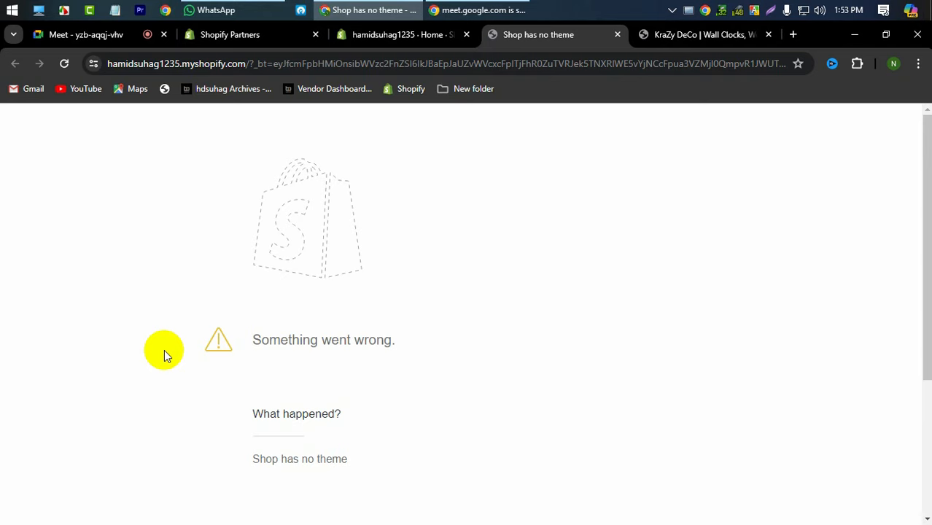
- Reload the storefront preview, then close the error tab twice to return to the 0 / 4 Home page
click(63, 63)
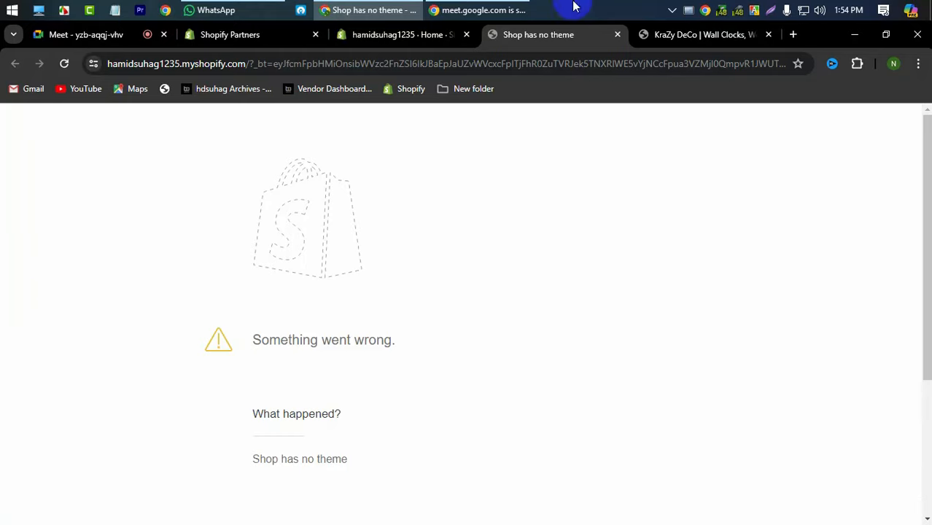
click(616, 35)
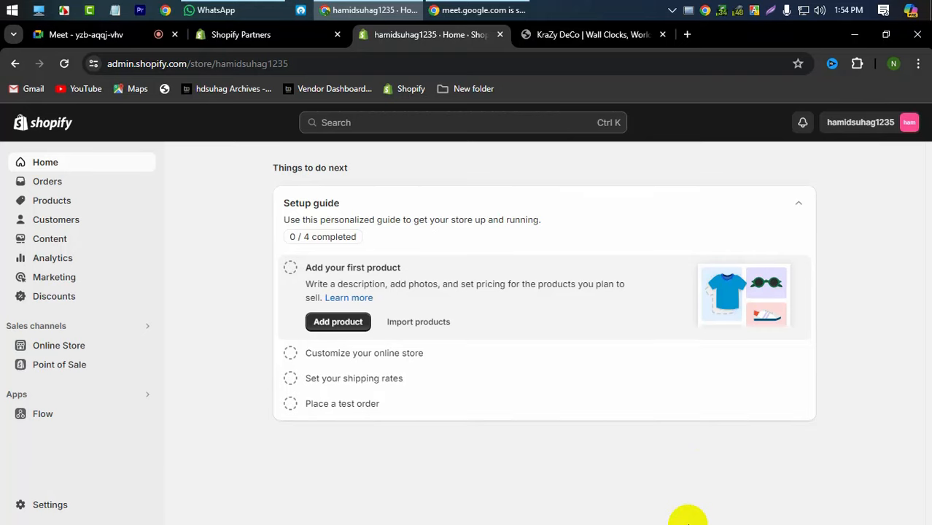
click(142, 347)
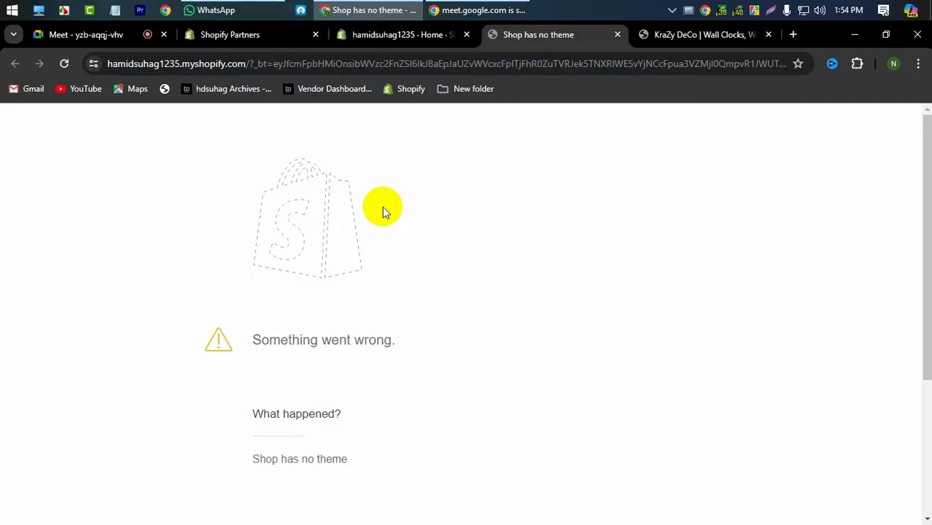
click(616, 34)
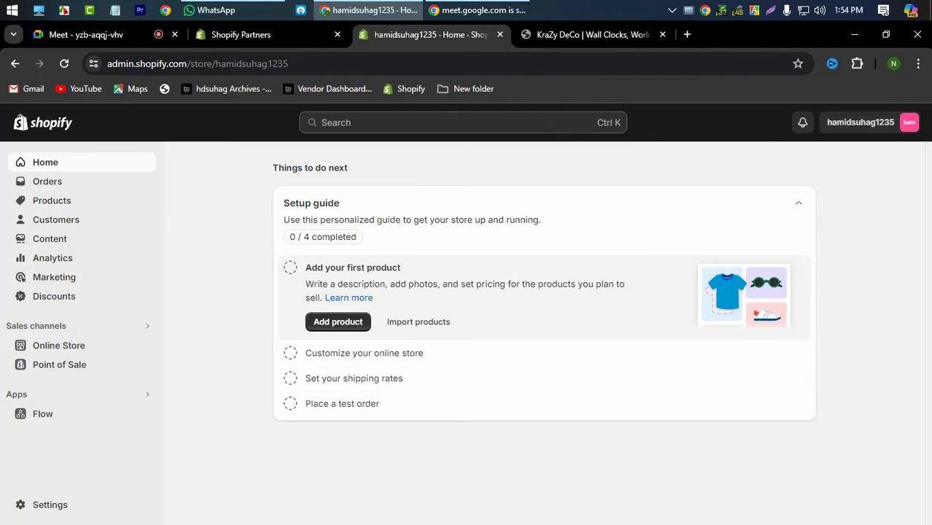
- Browse the empty Orders and Products pages, then go to Collections showing only Home page
click(42, 181)
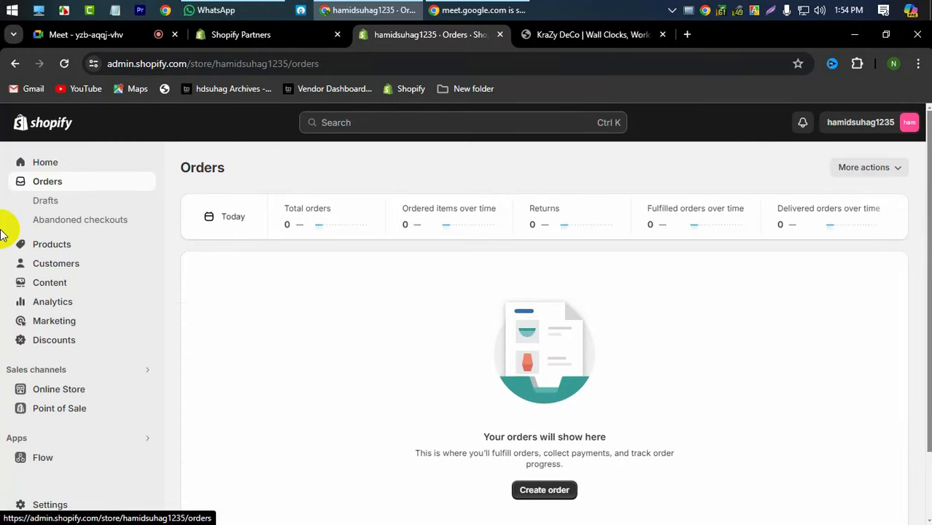
click(52, 248)
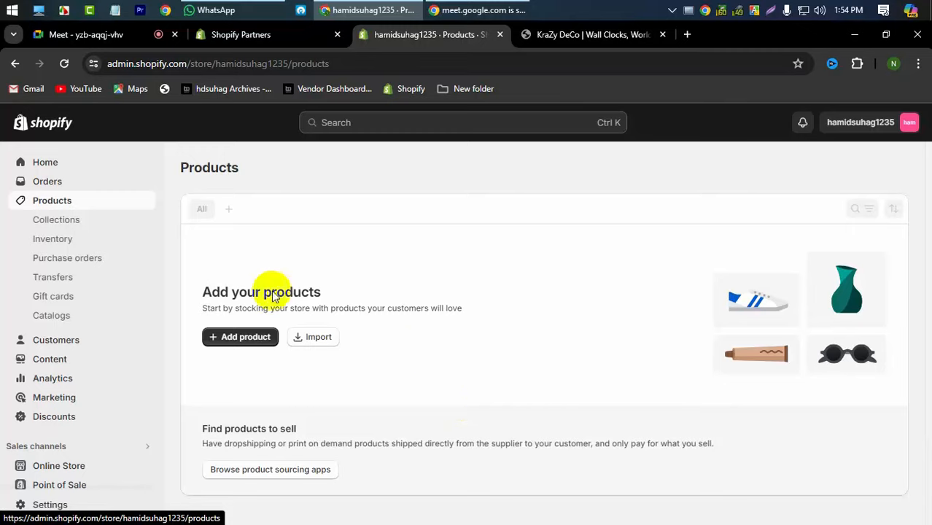
click(64, 222)
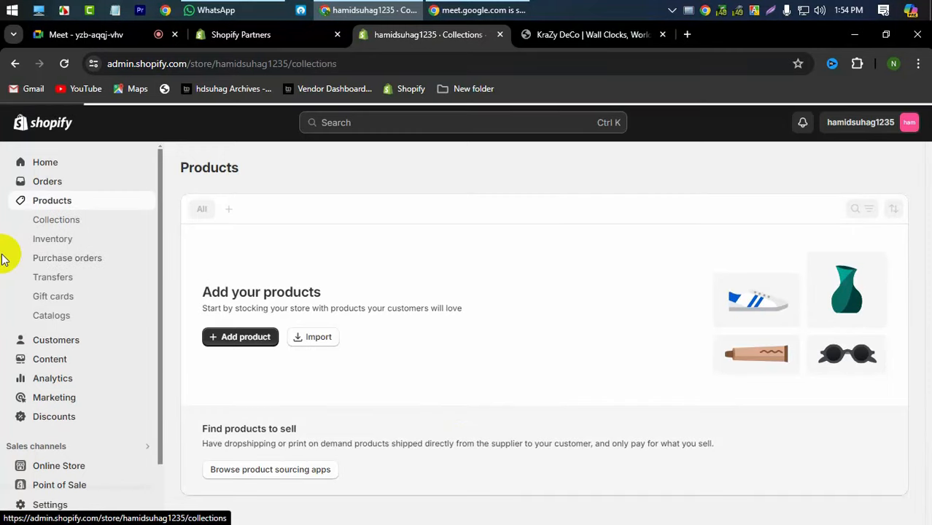
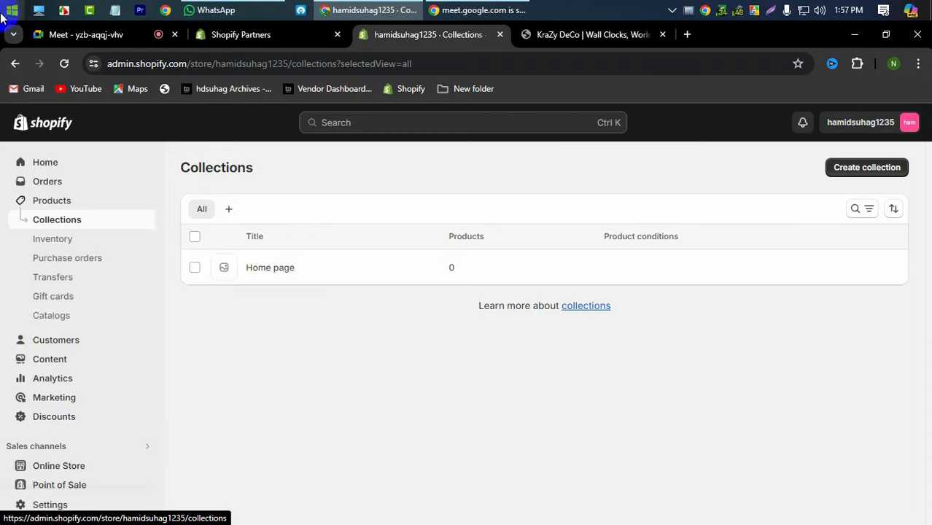
- Check the Catalogs page, then go to Content to reach the empty Metaobjects page
scroll(46, 331, down, 2)
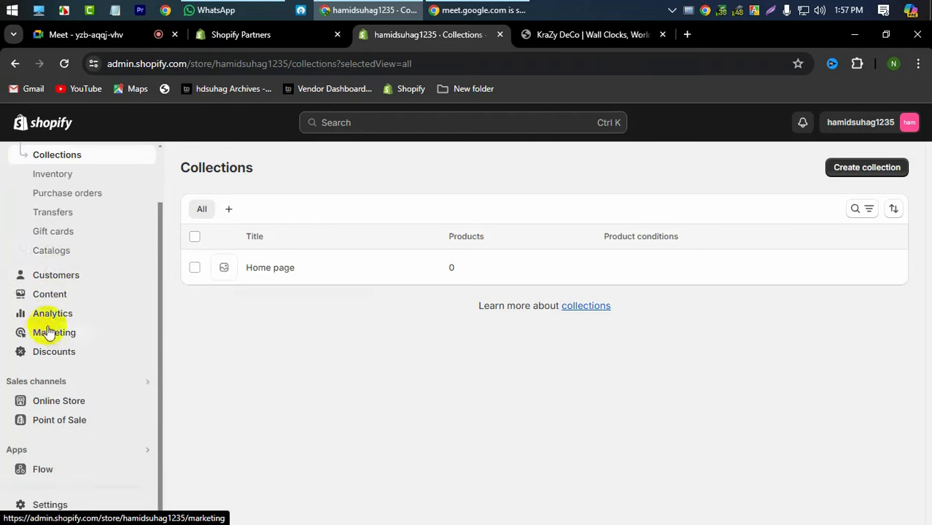
click(67, 255)
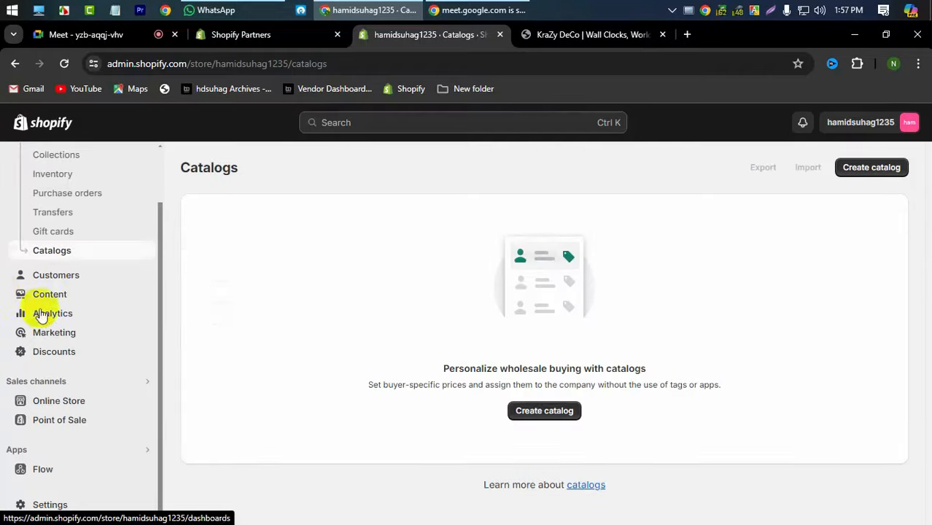
click(58, 293)
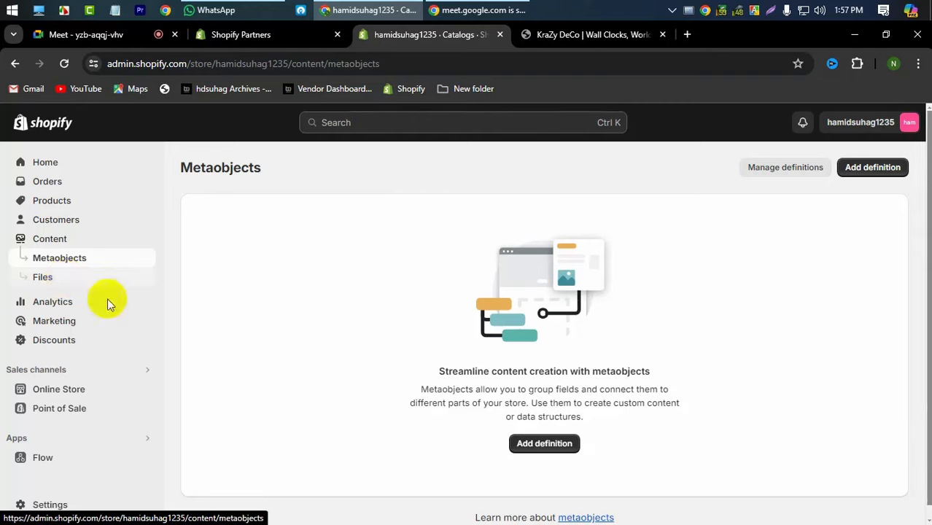
- Look through the Files page and the Analytics dashboard, then go to the Marketing overview
click(56, 275)
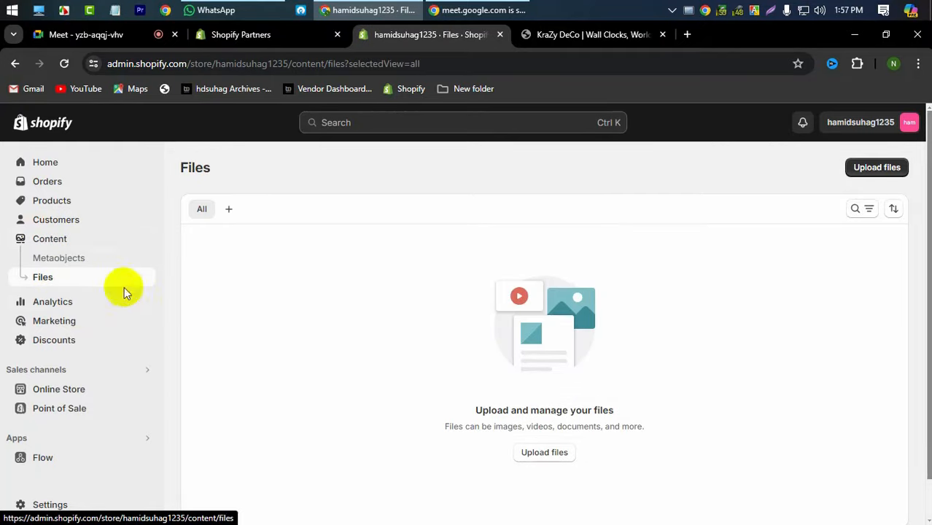
click(53, 302)
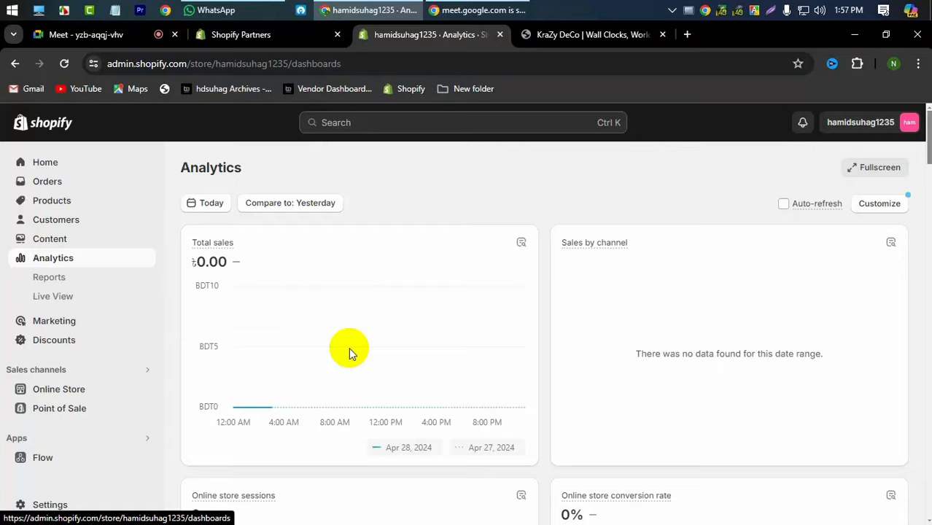
scroll(349, 352, down, 4)
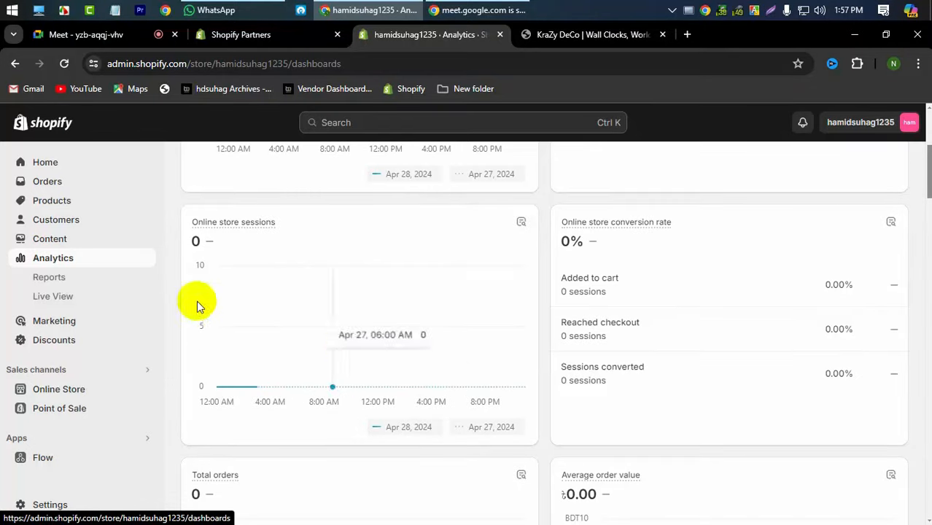
click(61, 329)
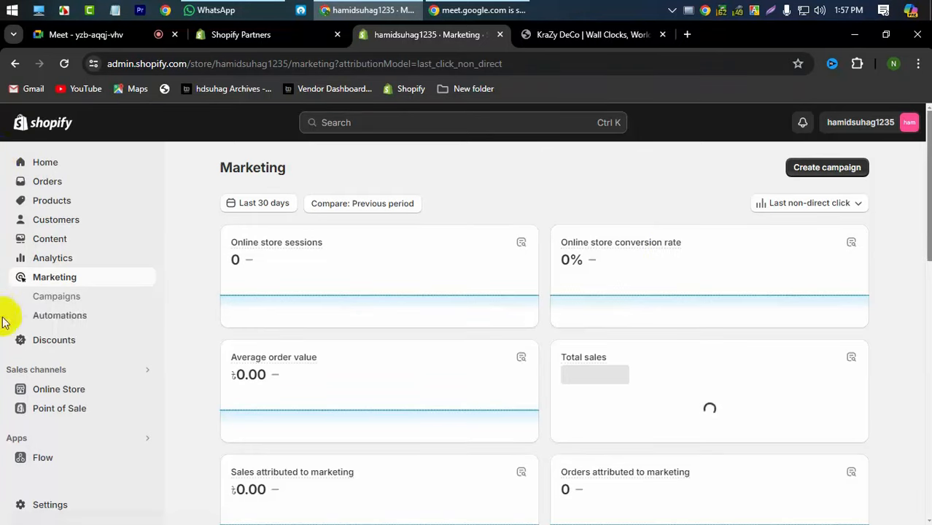
- Go to Marketing Automations and review the abandoned checkout, cart and product browse automations
click(76, 320)
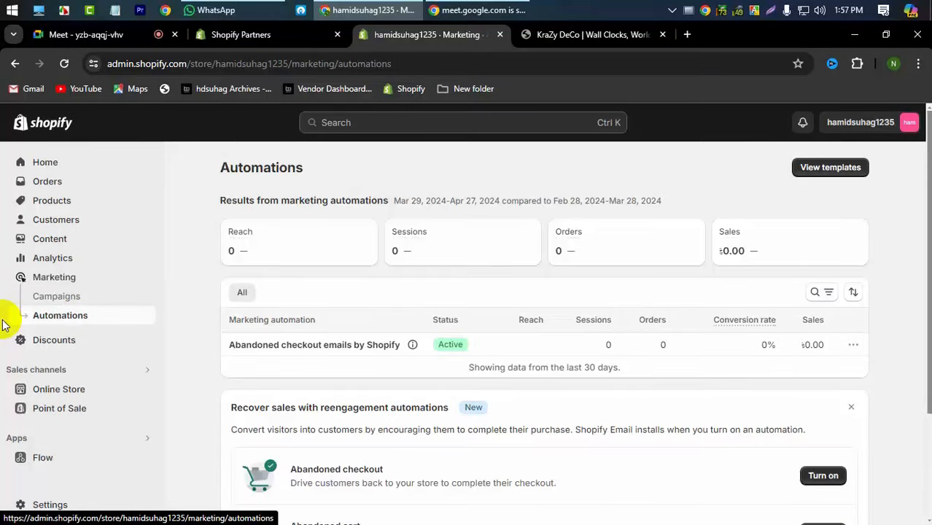
scroll(354, 332, down, 2)
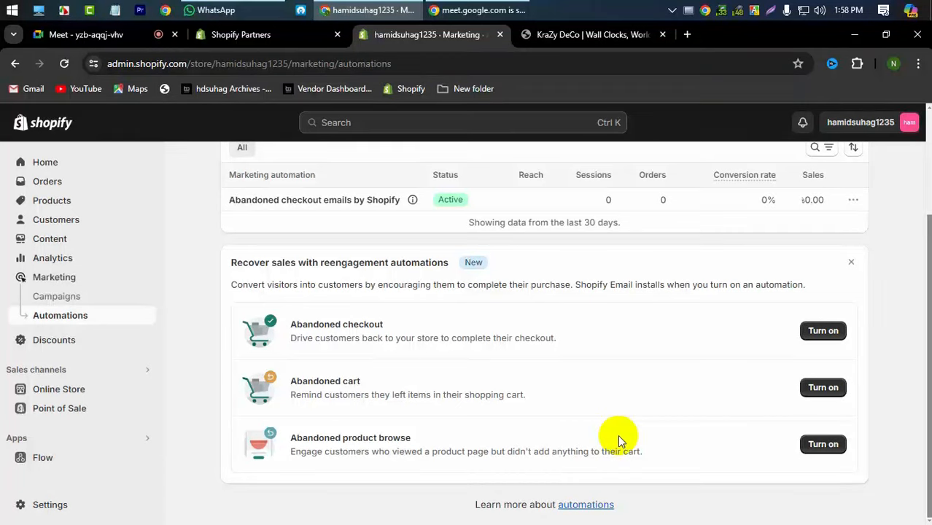
scroll(611, 383, up, 3)
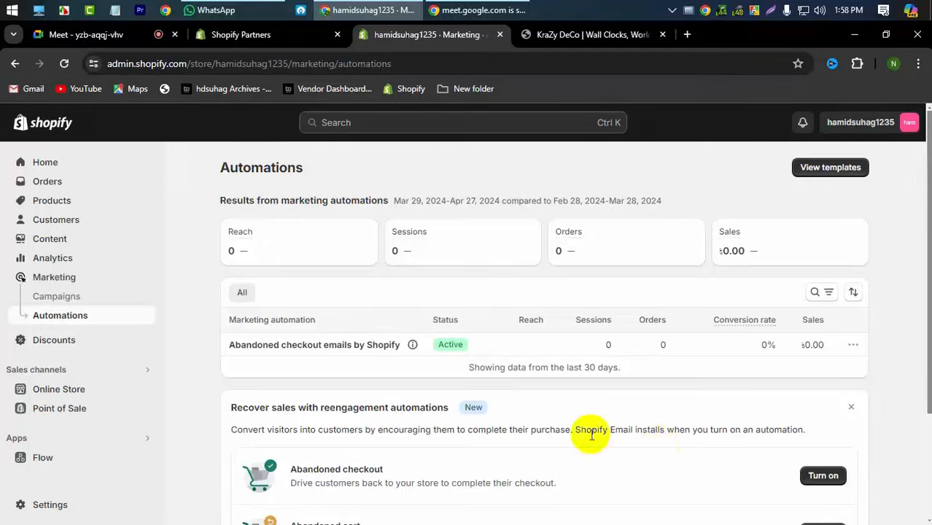
scroll(588, 436, down, 2)
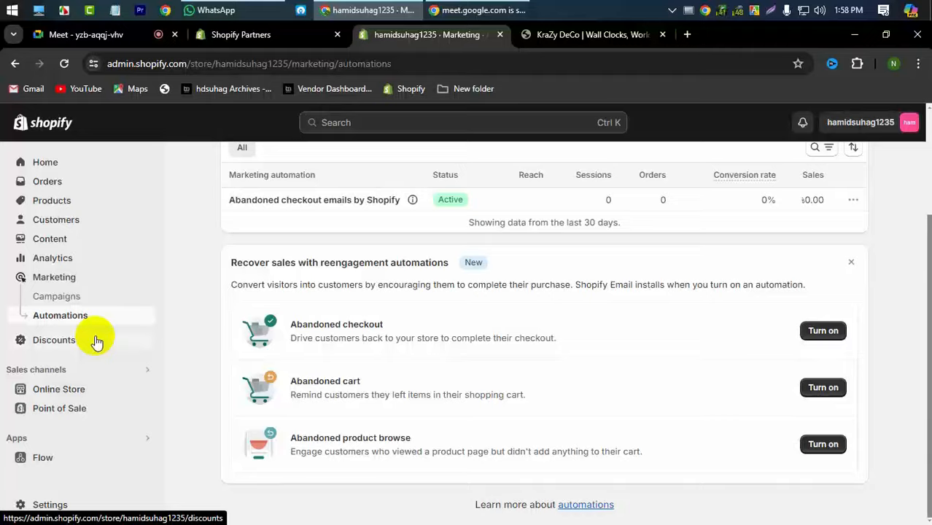
scroll(604, 370, up, 3)
scroll(604, 370, down, 2)
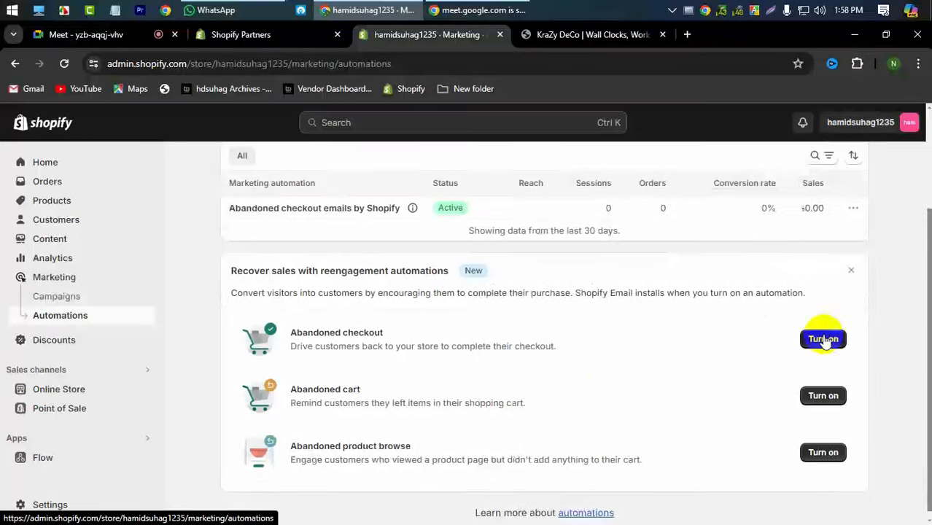
- Try enabling the Abandoned checkout automation and open its email template in a new tab, then dismiss the failure prompt
click(823, 339)
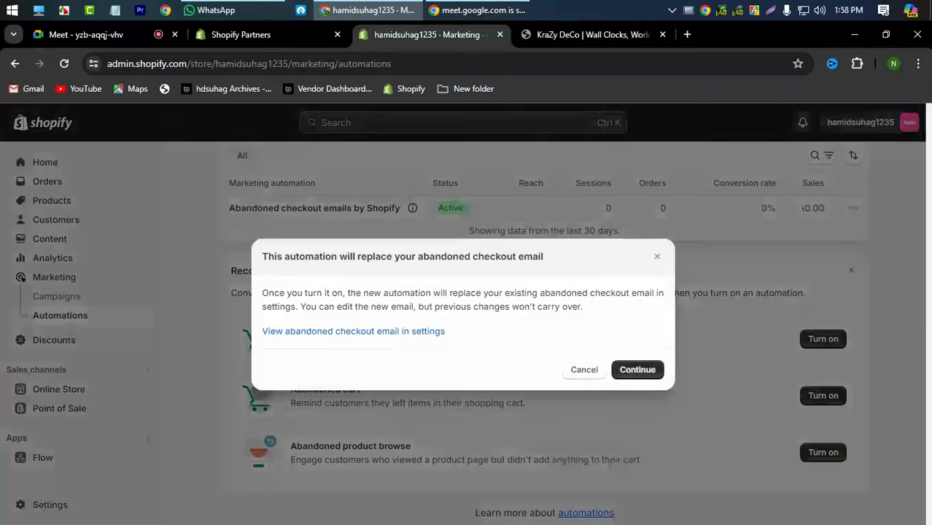
click(621, 369)
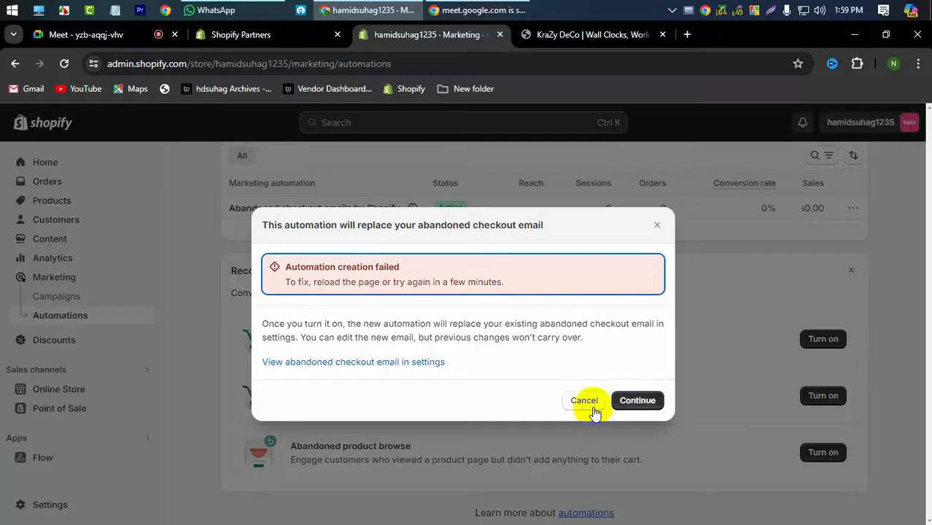
click(376, 362)
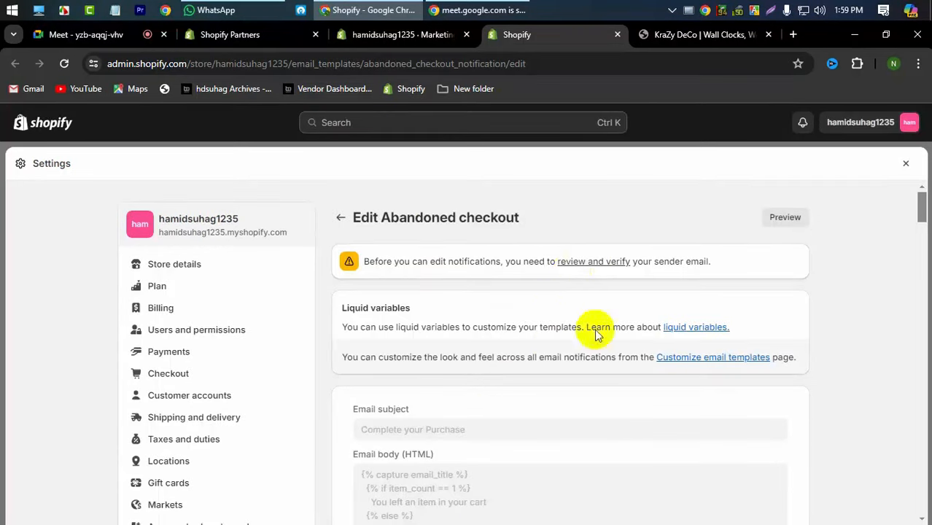
scroll(468, 318, down, 15)
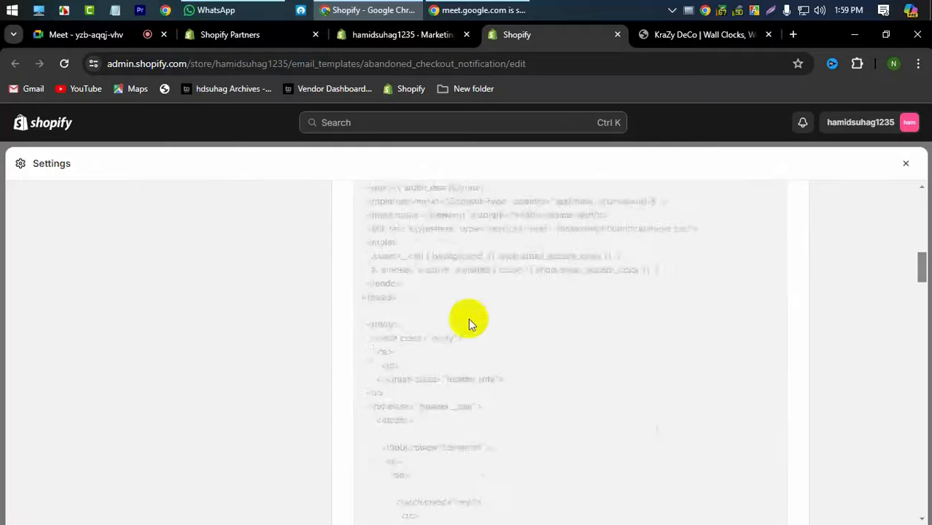
scroll(468, 318, down, 15)
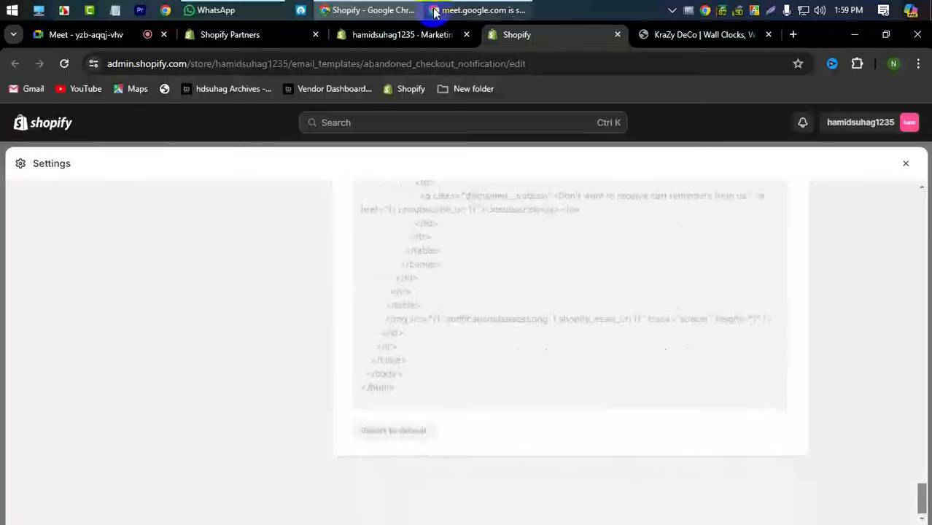
click(387, 44)
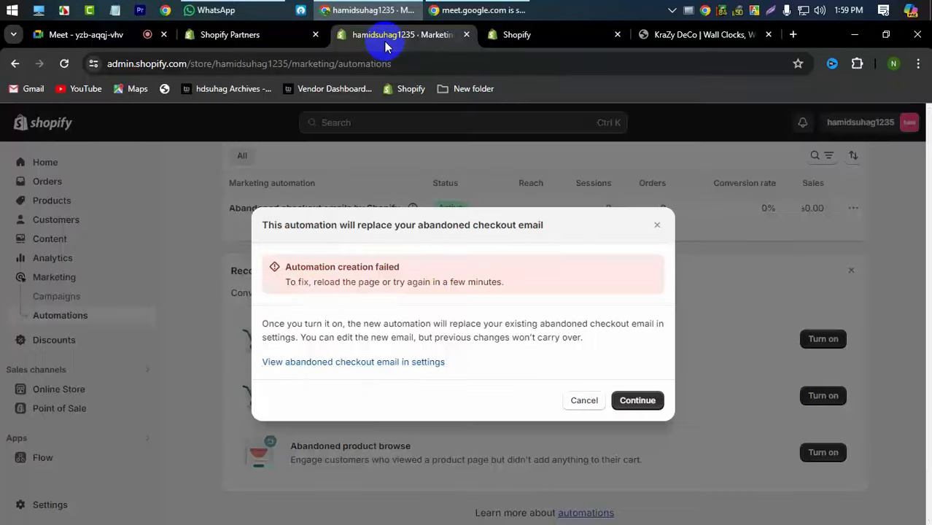
click(657, 224)
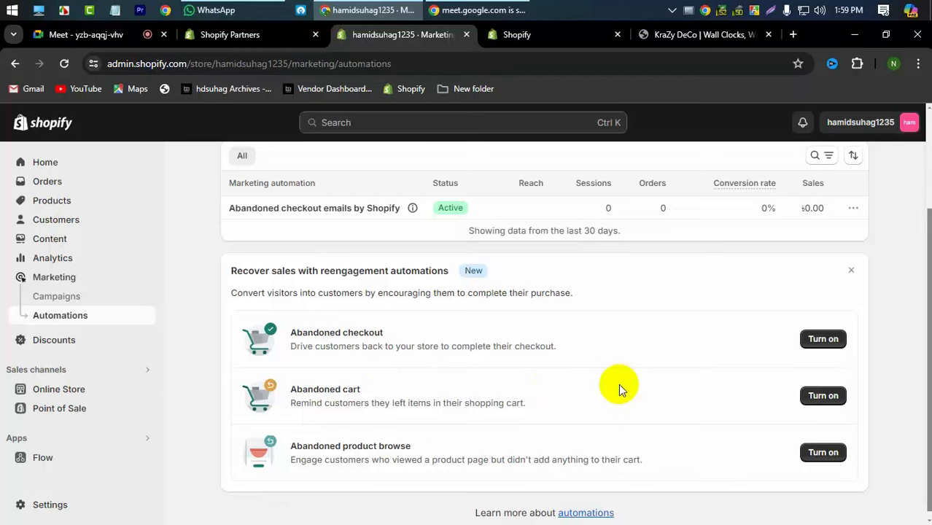
- Look at the Discounts page, then go to Online Store under Sales channels
click(66, 351)
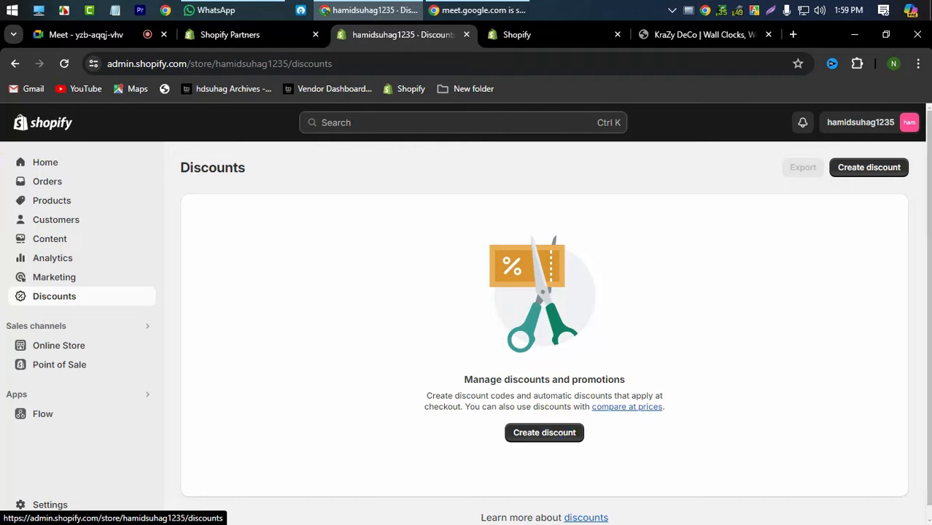
click(73, 348)
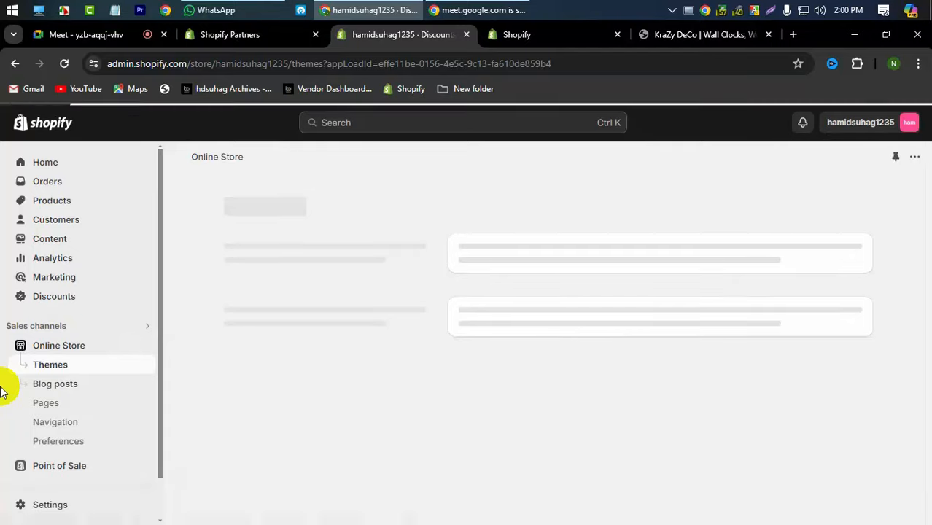
- Add the free Dawn theme (version 14.0.0) and publish it as the current theme
click(138, 346)
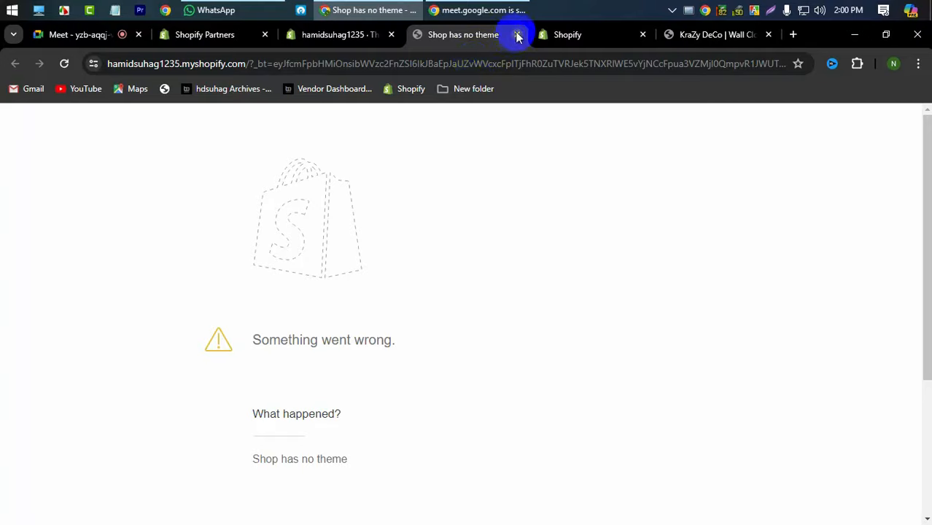
click(374, 35)
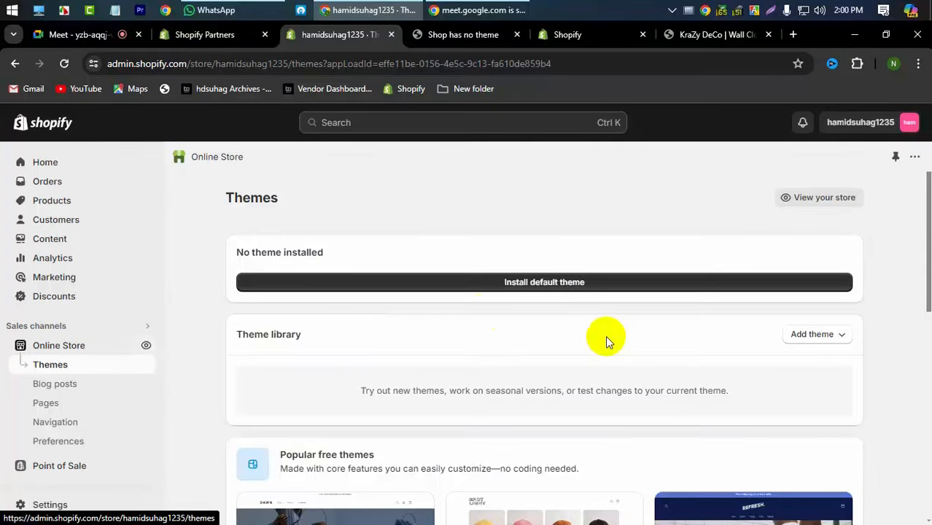
scroll(332, 312, down, 2)
scroll(329, 311, up, 2)
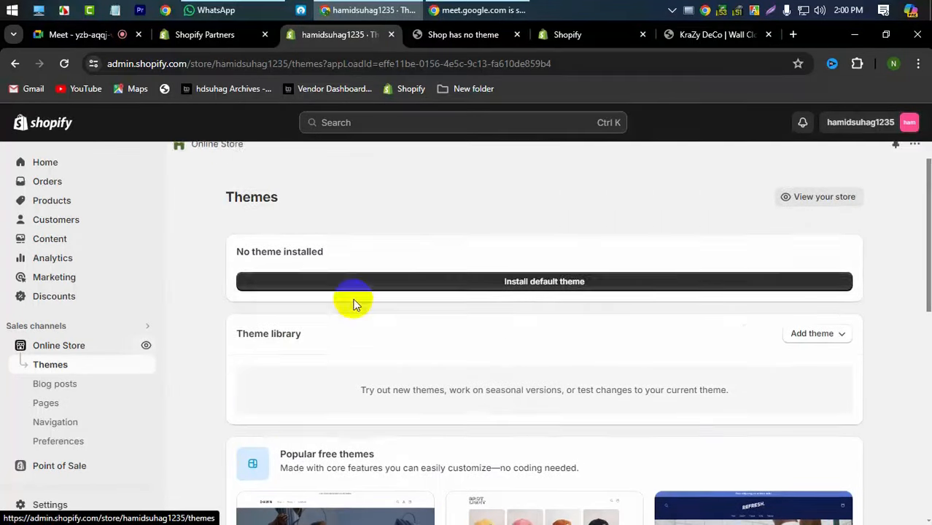
click(534, 286)
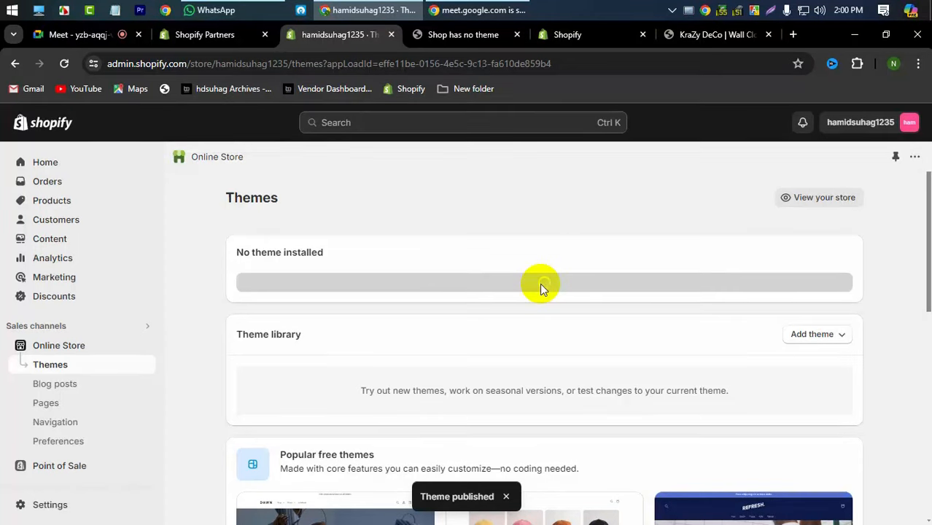
scroll(540, 283, down, 4)
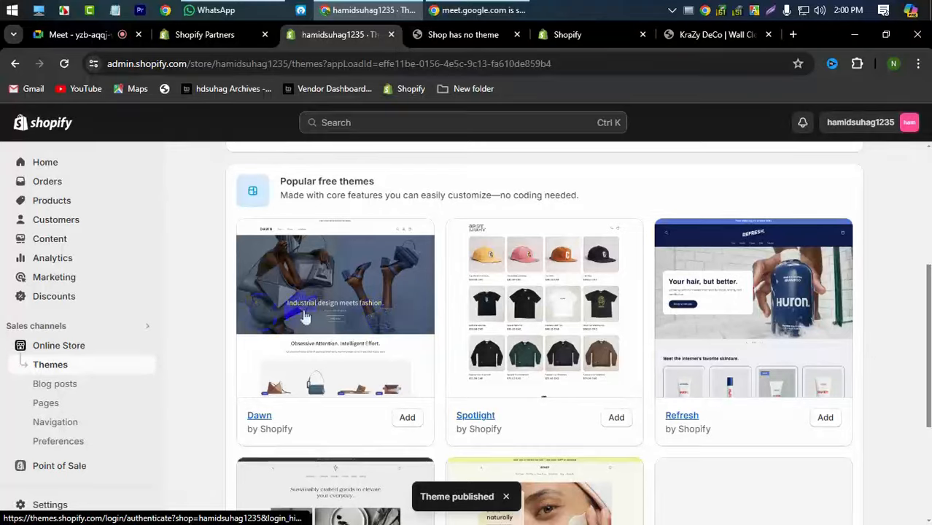
scroll(634, 395, down, 3)
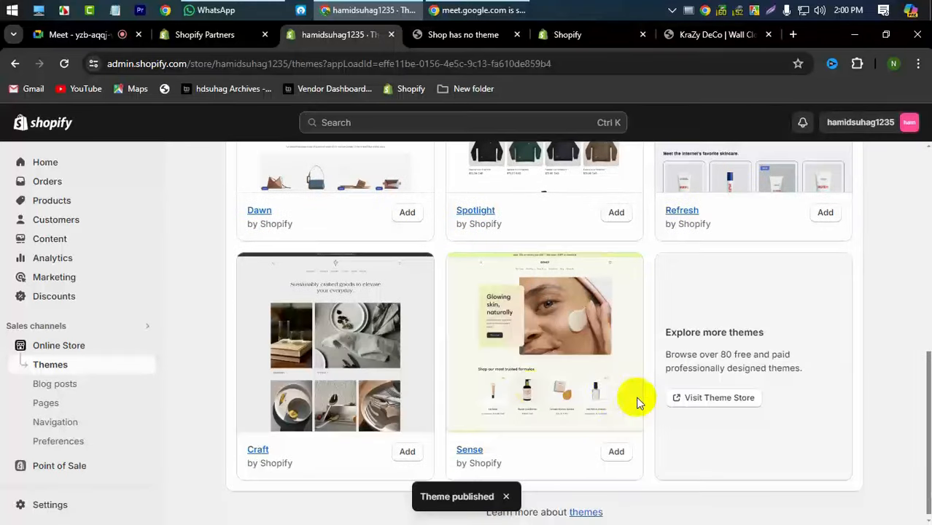
scroll(416, 363, up, 7)
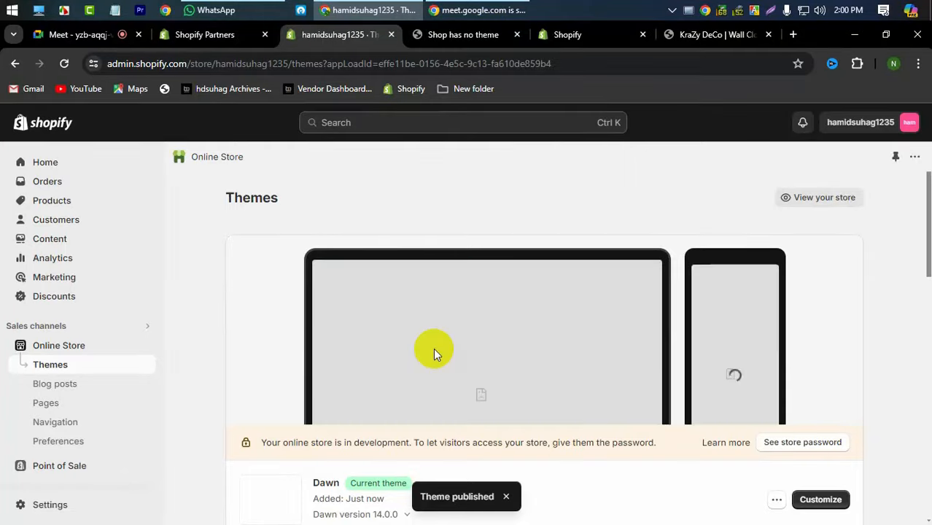
- Reload the 'Shop has no theme' tab so the Dawn homepage loads, and reveal its full https address
click(448, 34)
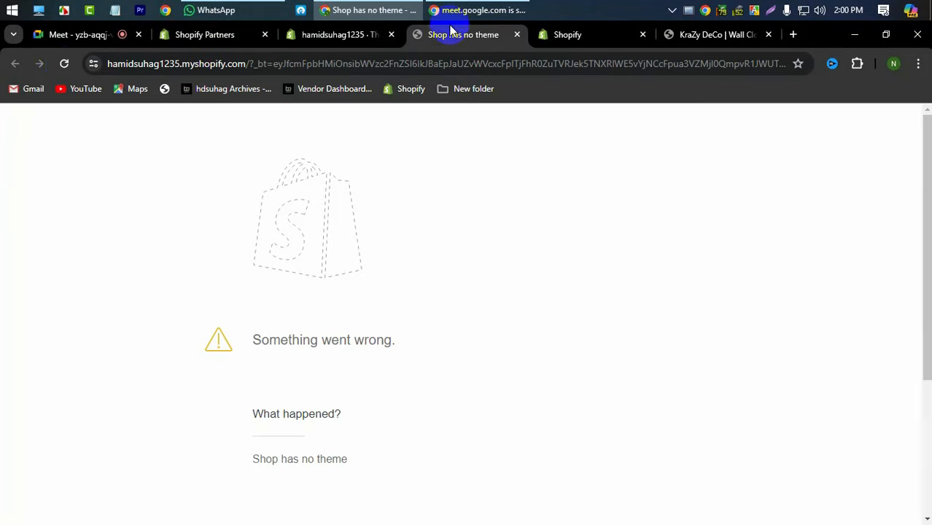
click(64, 63)
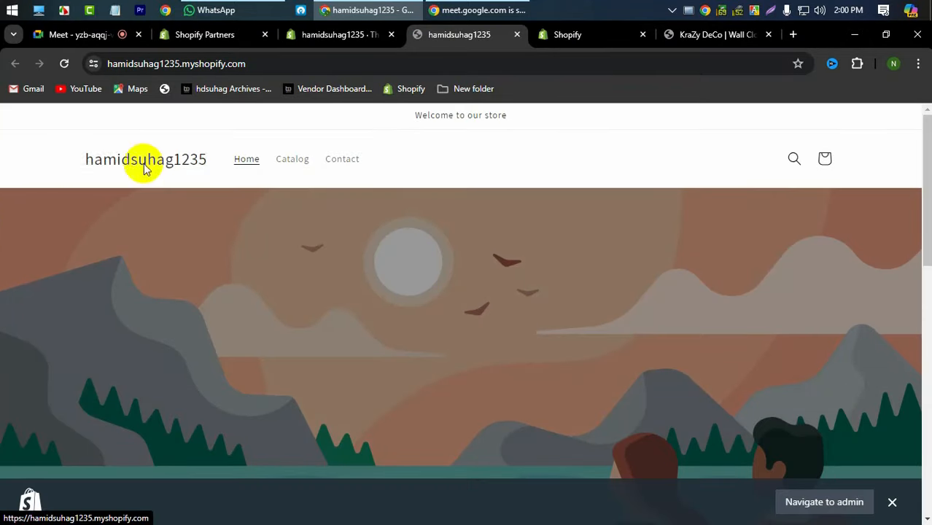
click(169, 61)
click(168, 62)
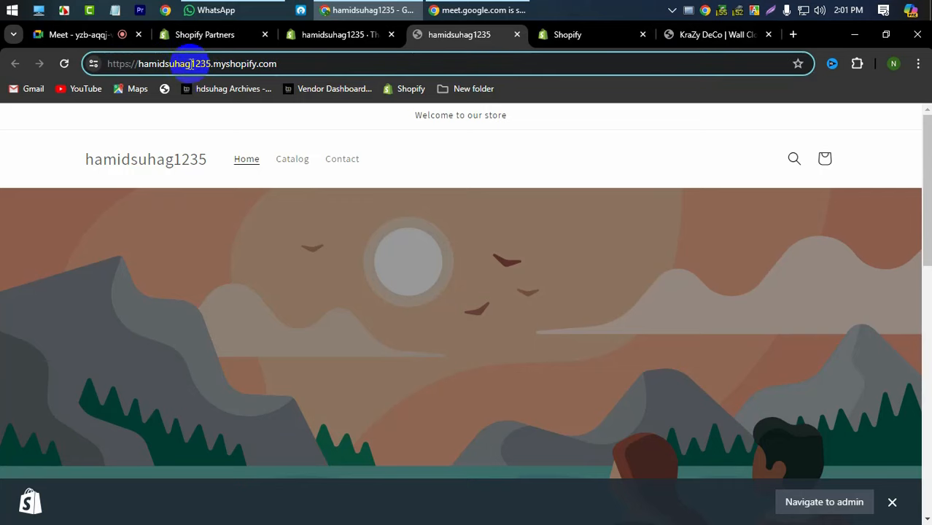
- Select parts of the storefront address: the whole URL, the myshopify part and the com ending
triple_click(283, 62)
triple_click(283, 62)
triple_click(283, 62)
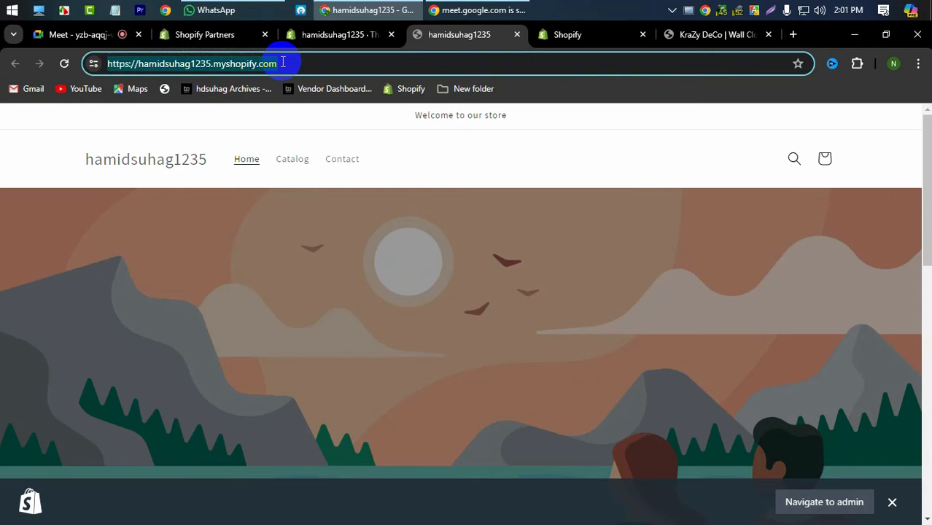
triple_click(283, 62)
double_click(283, 62)
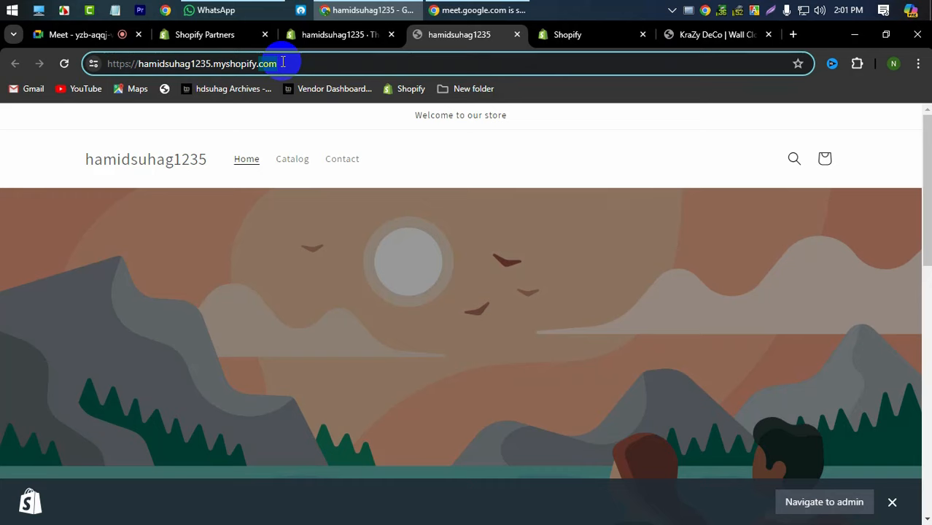
triple_click(203, 65)
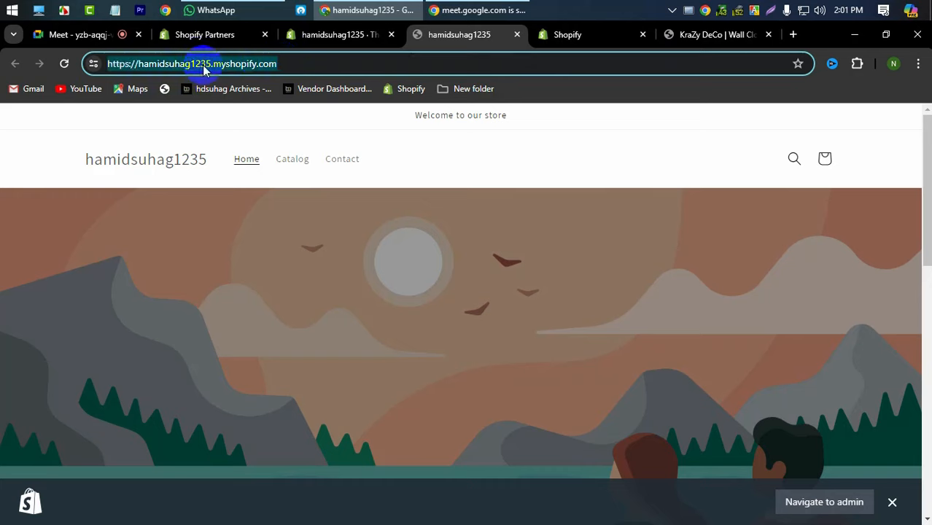
double_click(251, 65)
double_click(269, 64)
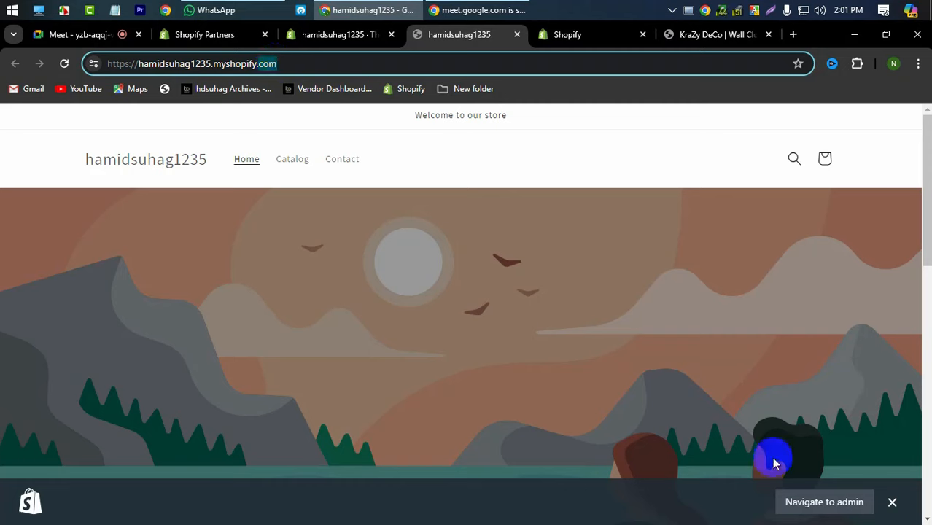
- Close the Navigate to admin bar and switch to the KraZy DeCo storefront
click(889, 500)
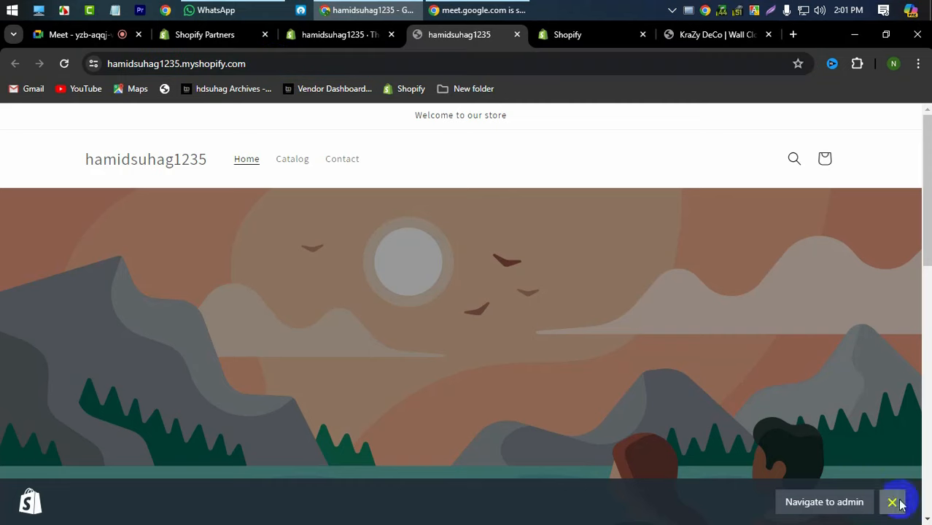
click(188, 63)
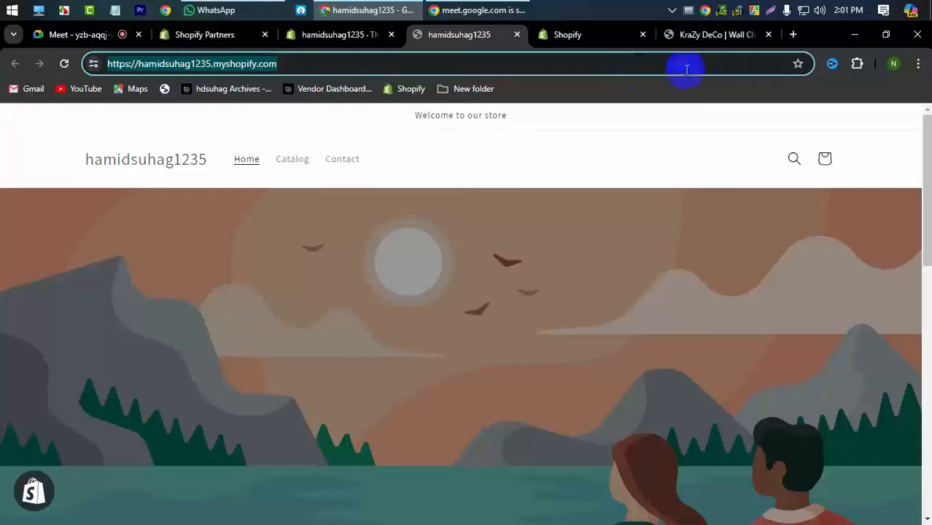
click(704, 36)
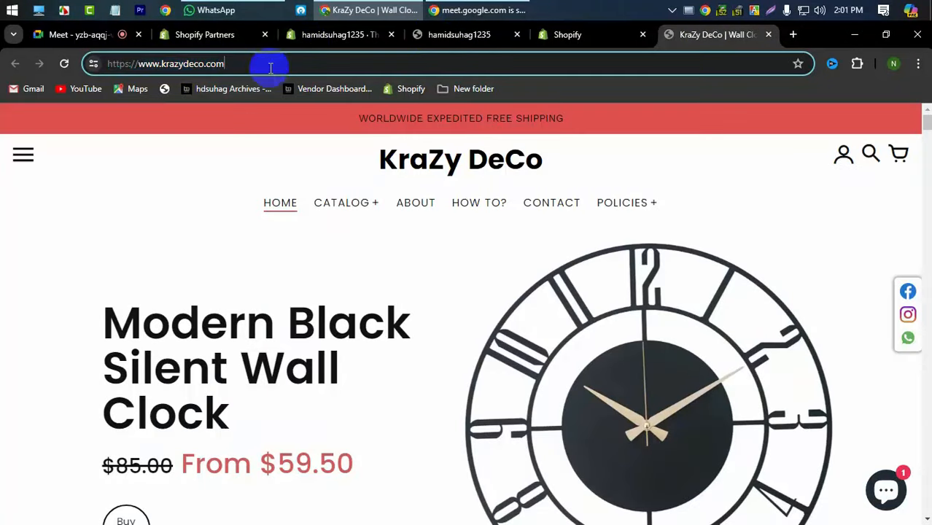
- Highlight the new store's name in its myshopify address and the krazydeco and com parts of KraZy DeCo's domain
click(474, 33)
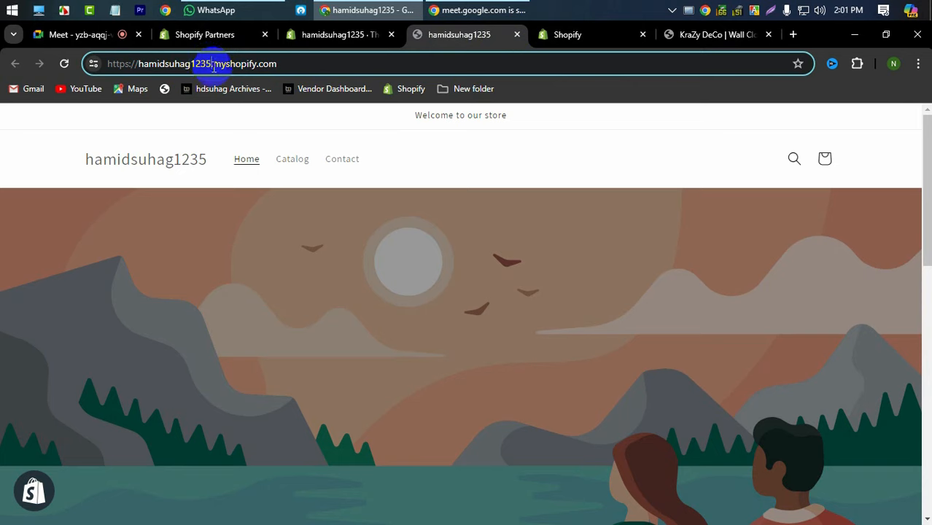
drag(211, 64, 124, 64)
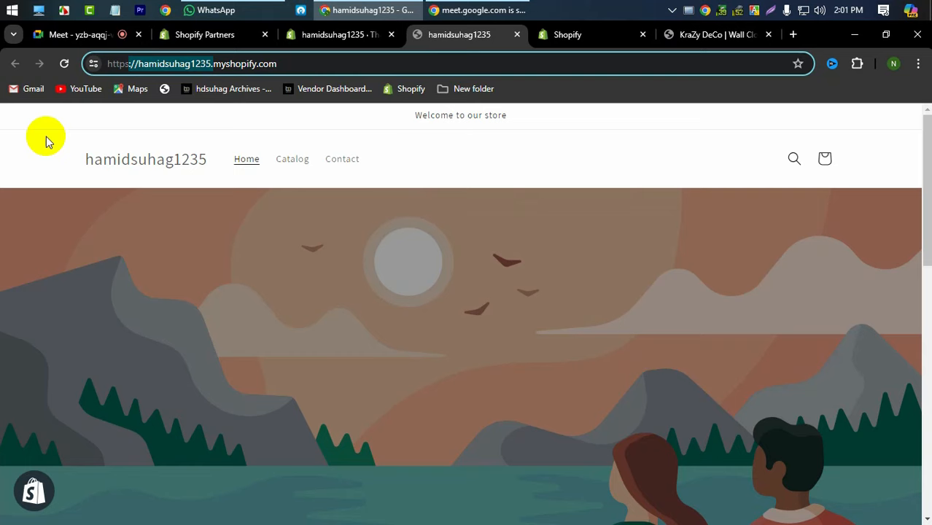
click(669, 34)
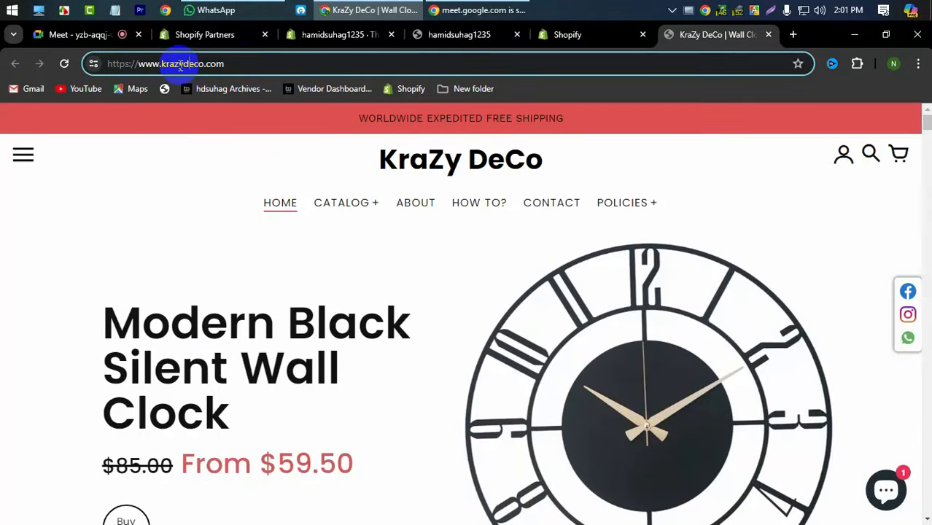
click(236, 63)
double_click(236, 64)
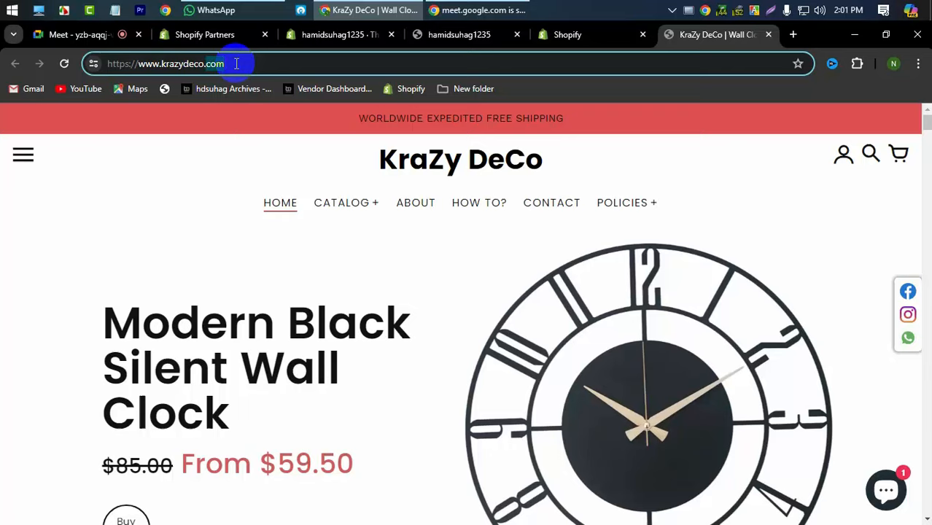
double_click(193, 66)
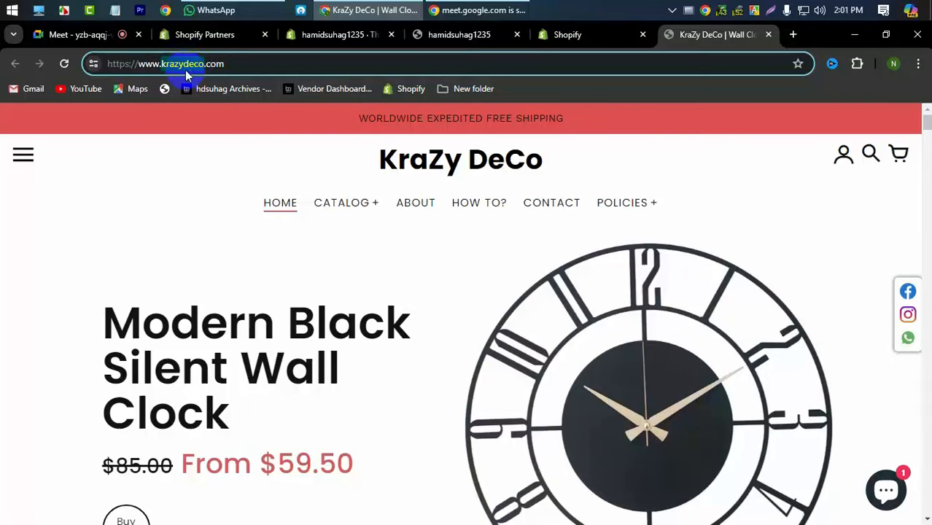
click(574, 38)
click(343, 38)
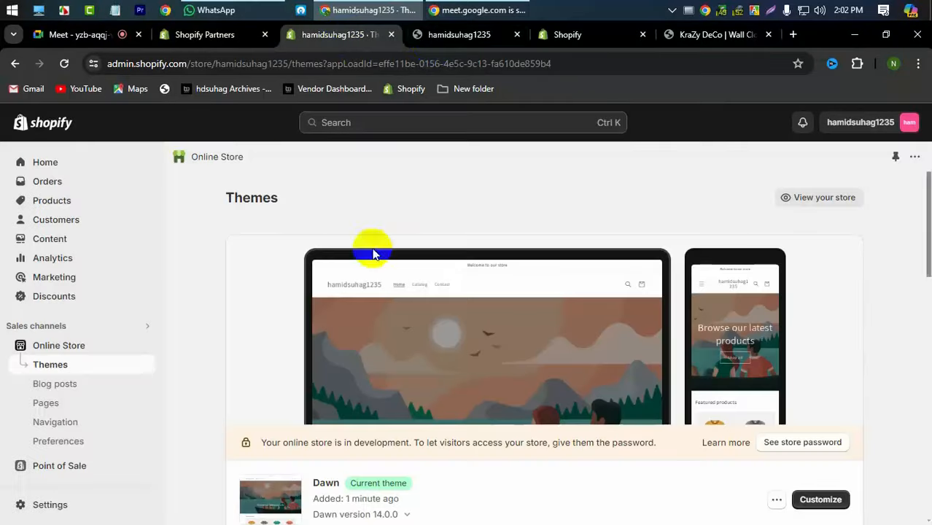
- Move between the storefront, Themes and Shopify Partners tabs, ending on the live Dawn homepage's Welcome banner
click(454, 35)
click(286, 34)
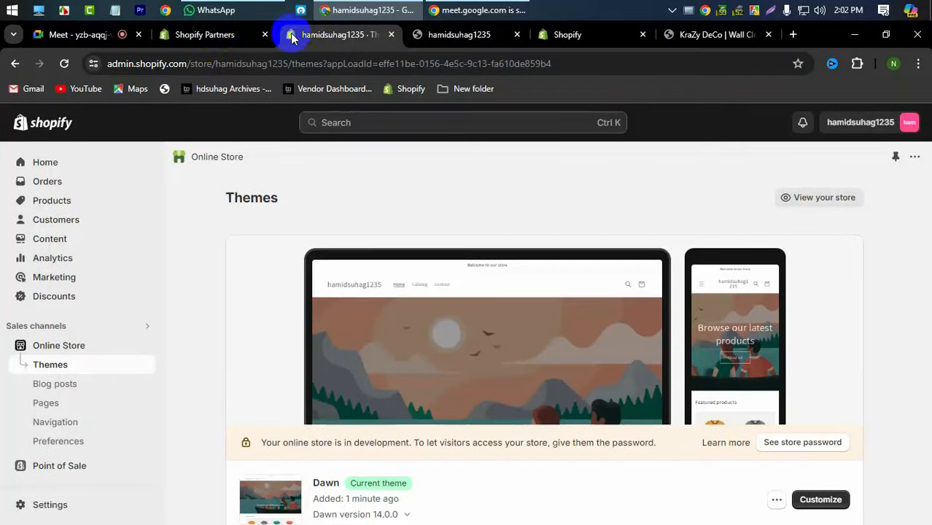
click(219, 34)
click(325, 43)
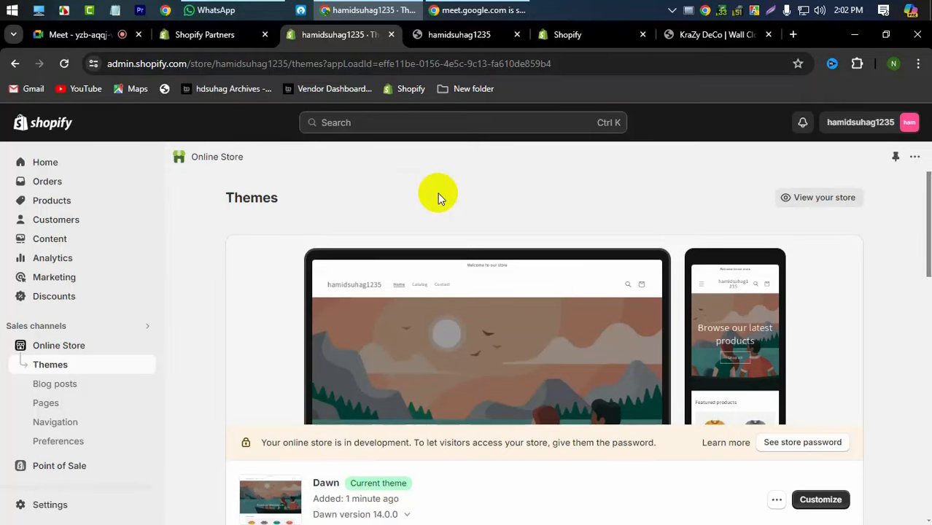
click(439, 35)
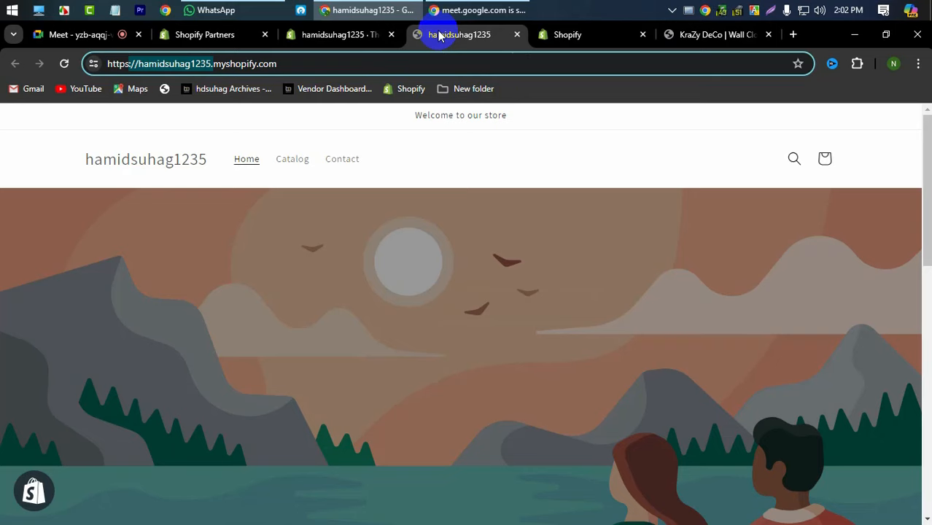
double_click(322, 65)
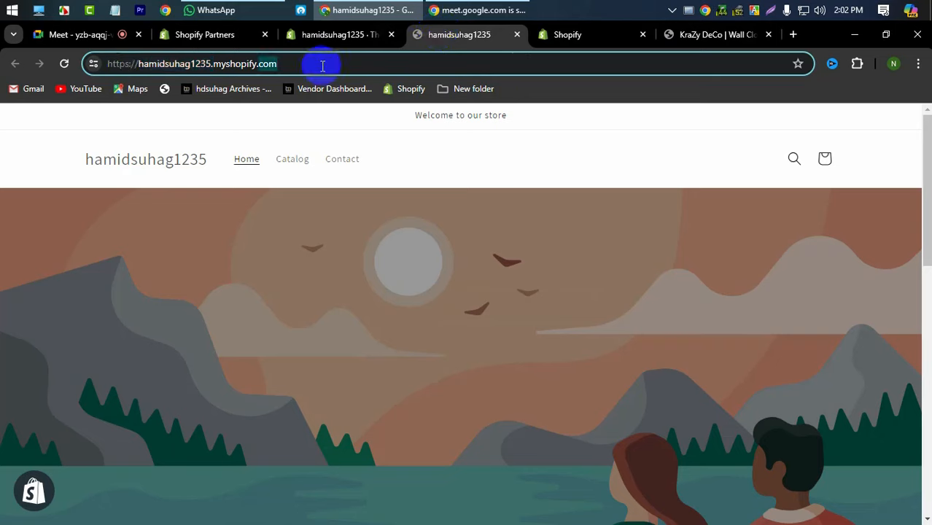
click(322, 66)
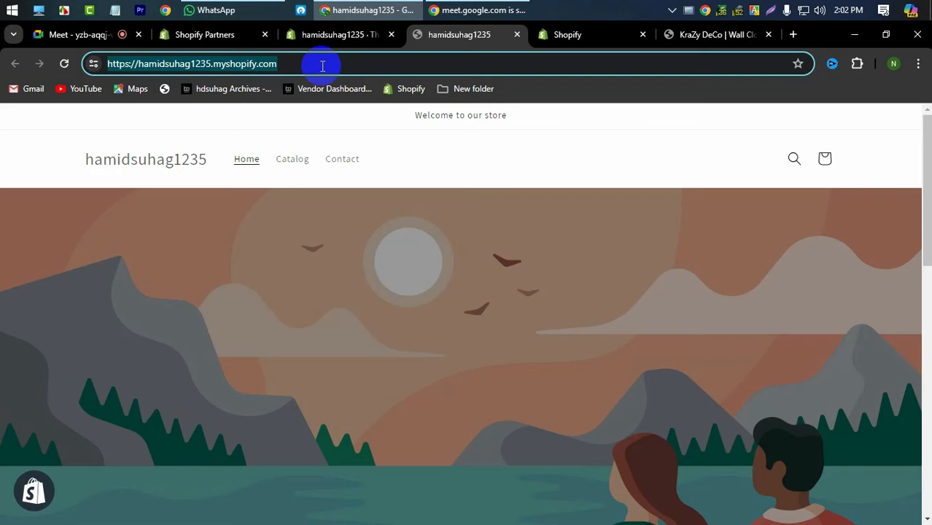
click(322, 66)
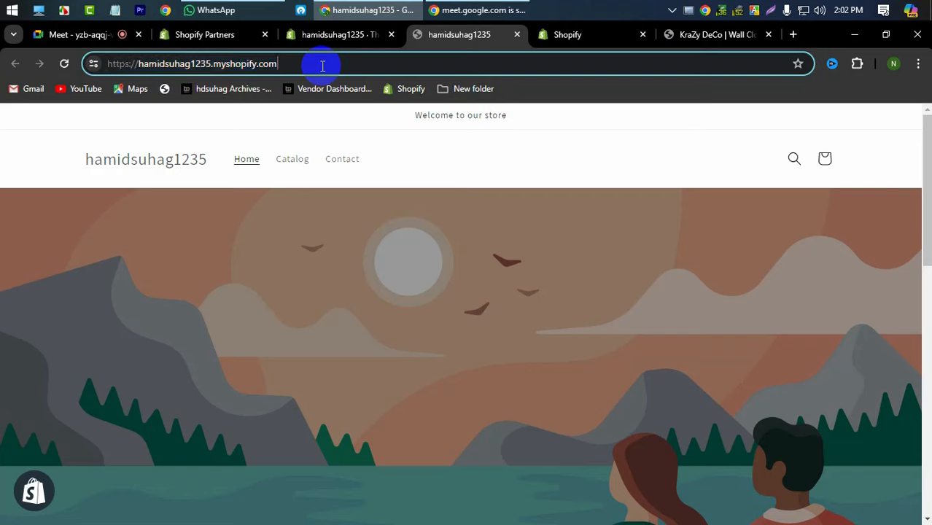
click(141, 118)
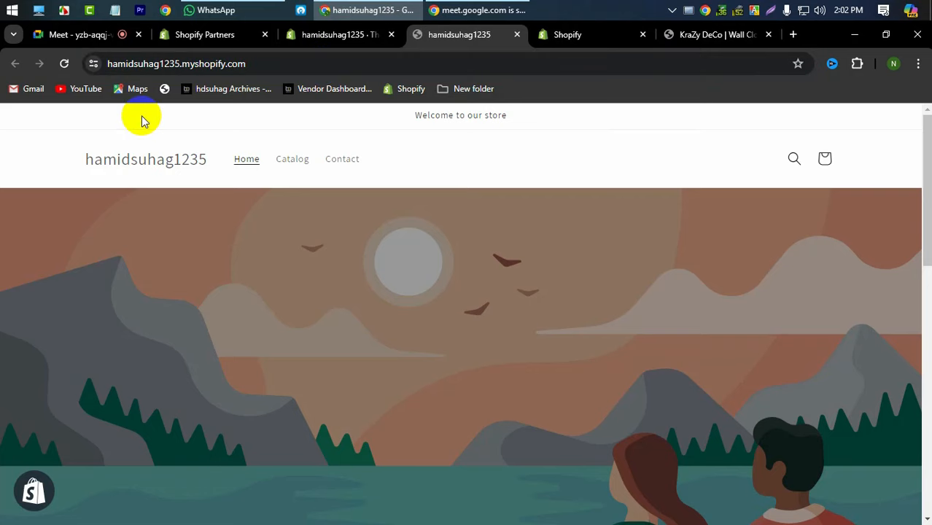
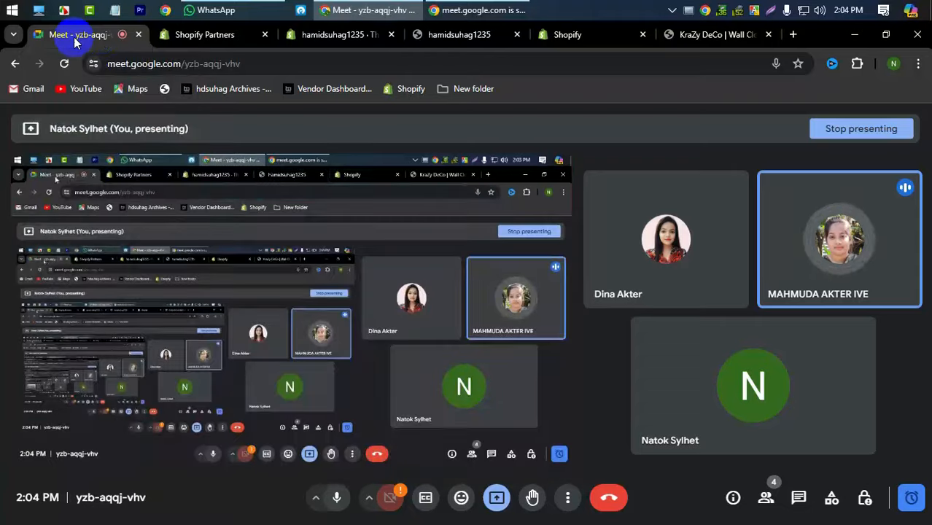
- Check the new store's live Dawn storefront, scrolling its homepage after visiting Partners and Themes
click(188, 38)
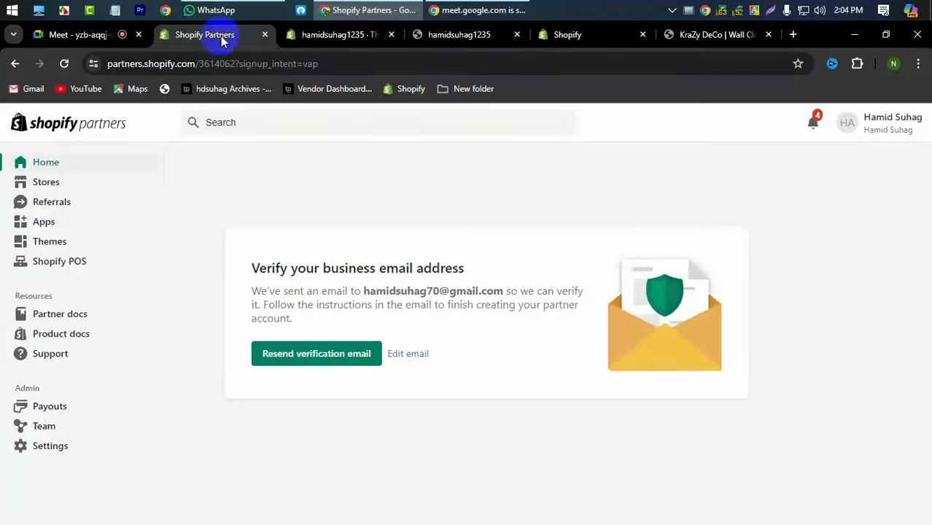
click(314, 38)
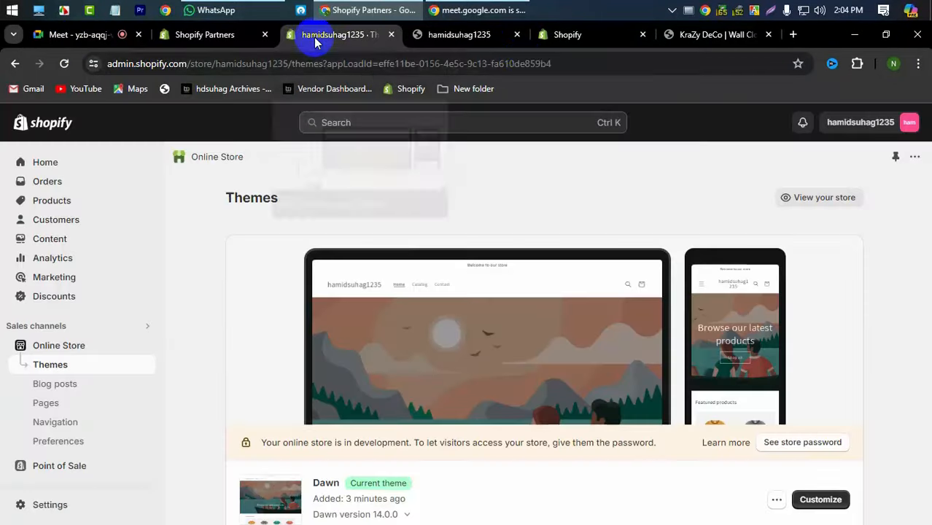
click(467, 31)
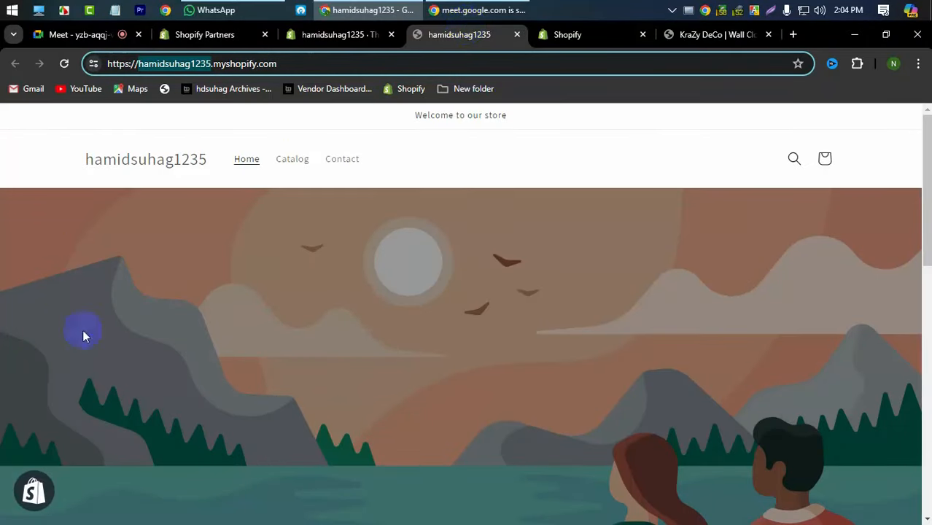
scroll(83, 332, down, 10)
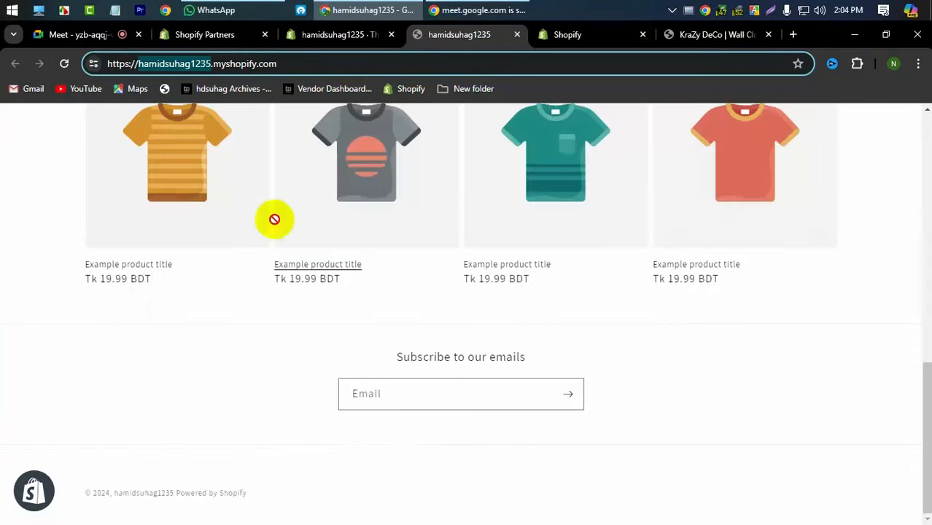
scroll(274, 219, up, 10)
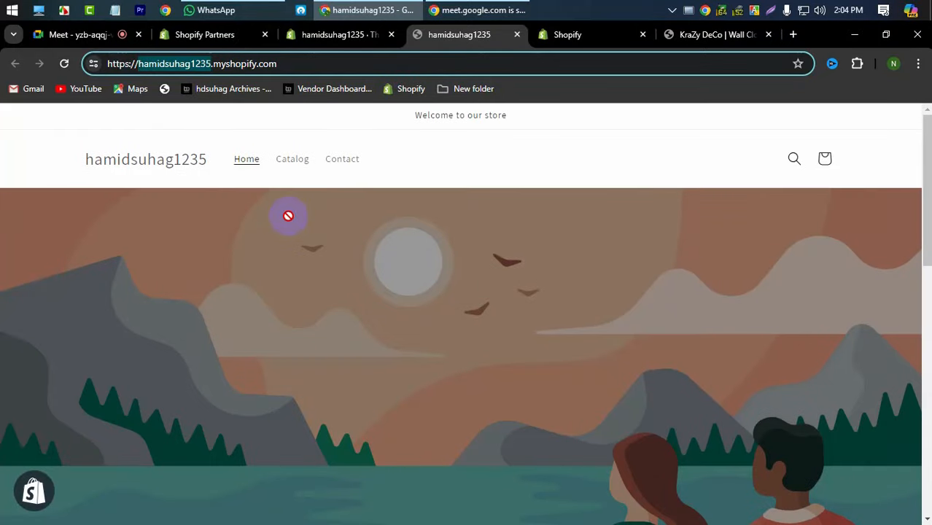
- Close the unused email-template tab, recheck Themes and the storefront, then show KraZy DeCo
click(583, 36)
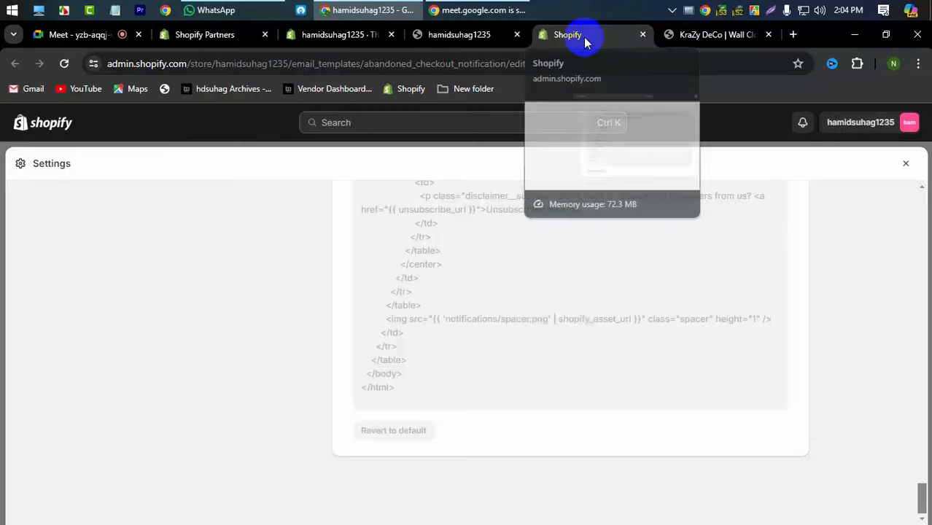
click(643, 35)
click(459, 35)
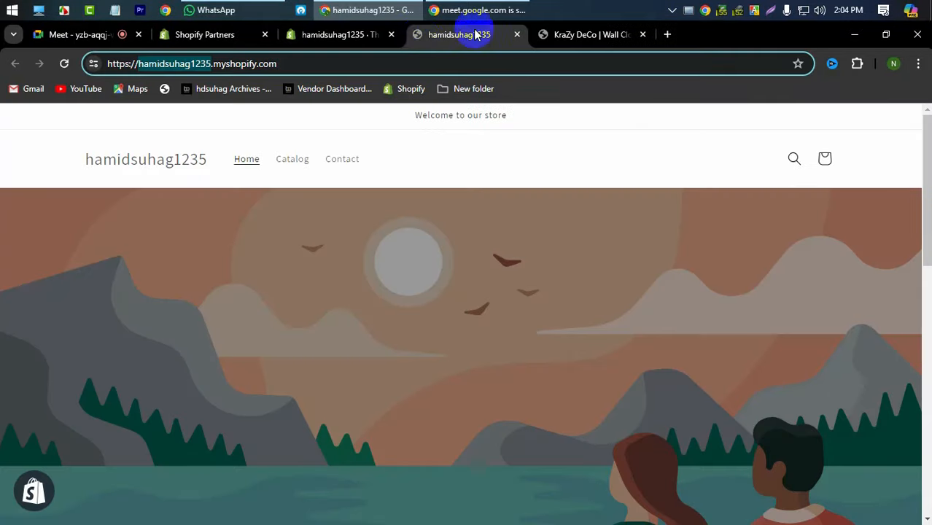
click(336, 36)
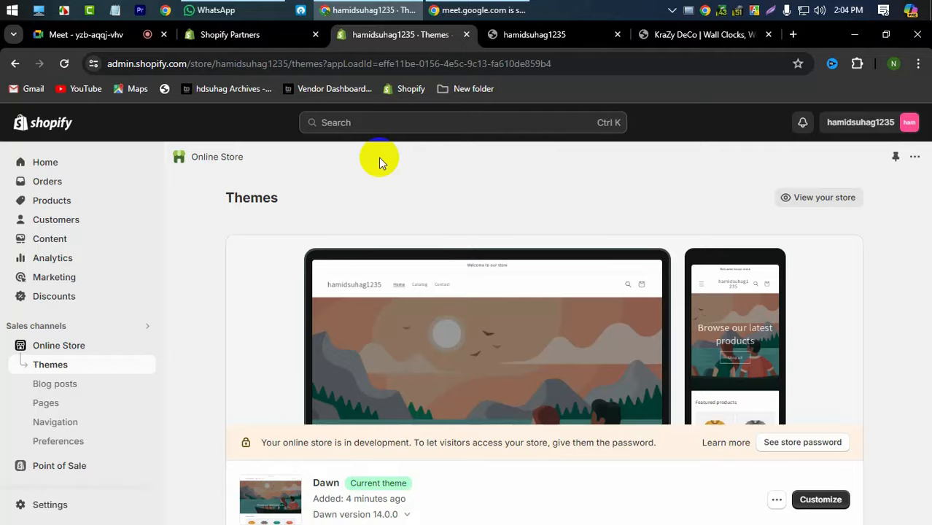
click(531, 35)
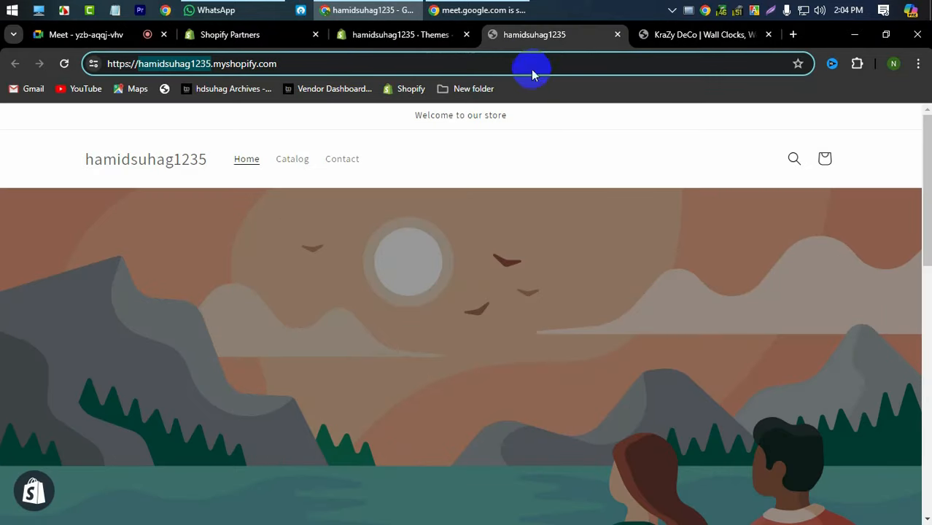
click(541, 161)
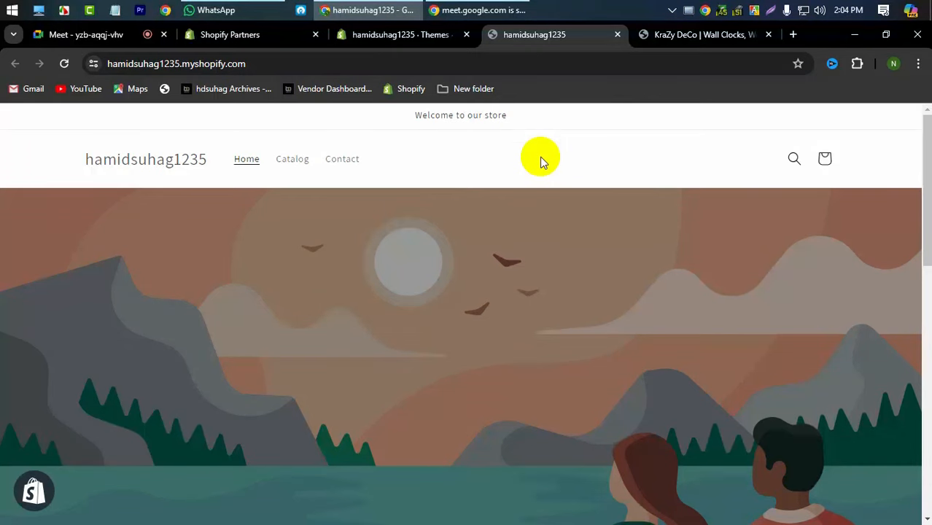
click(657, 33)
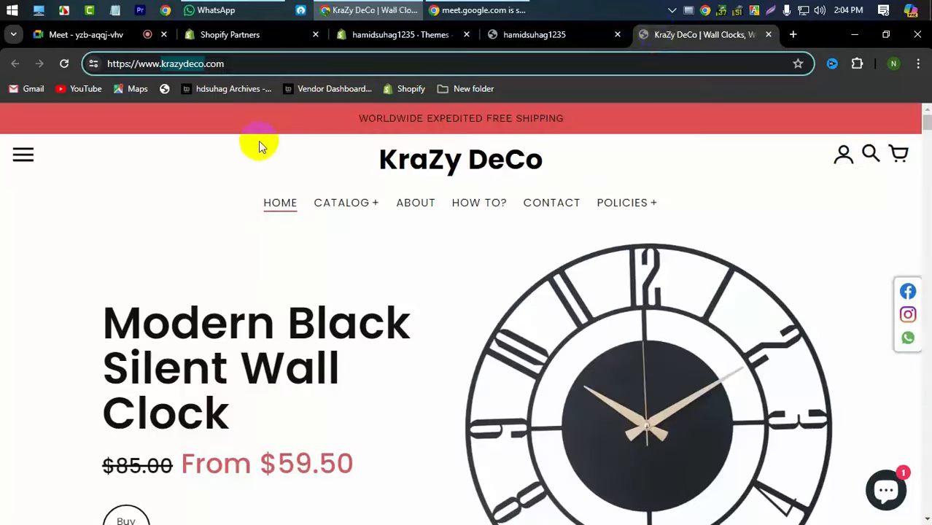
- Copy 'krazydeco' from the reference store's web address
click(187, 64)
right_click(187, 64)
click(185, 63)
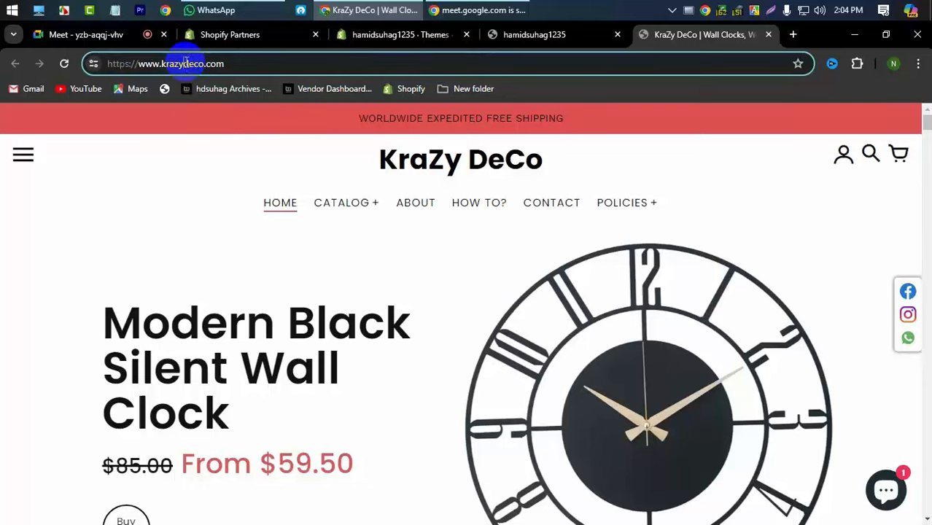
double_click(187, 64)
right_click(185, 65)
click(244, 187)
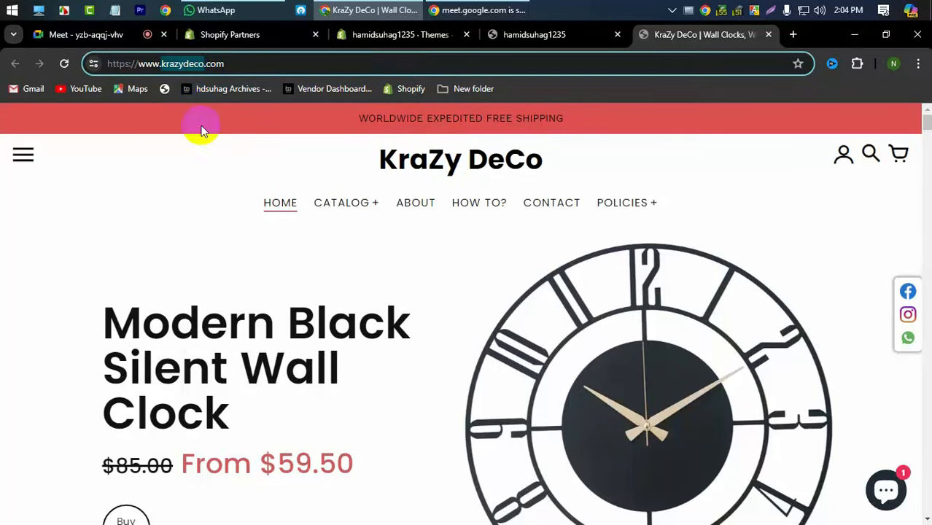
- Search Google for krazydeco in a new tab and copy the query
click(792, 34)
key(ctrl+v)
key(Return)
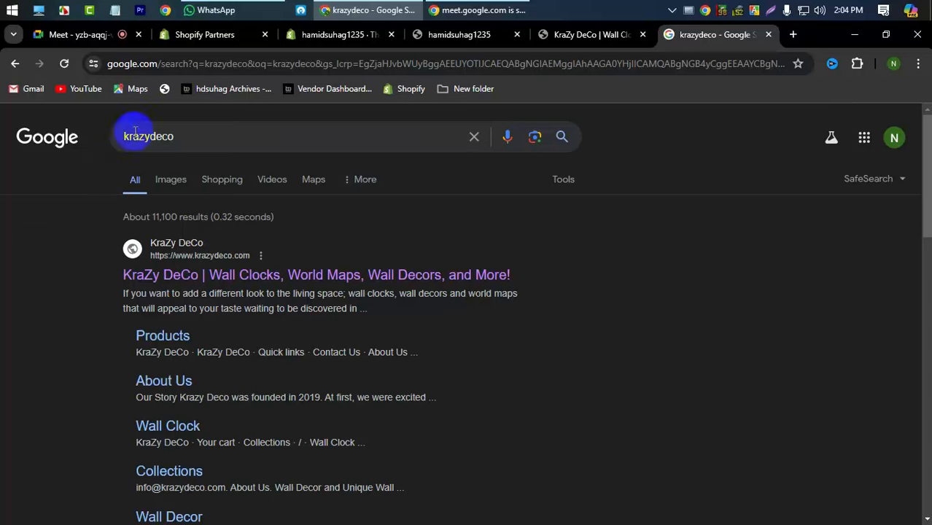
double_click(162, 142)
right_click(162, 146)
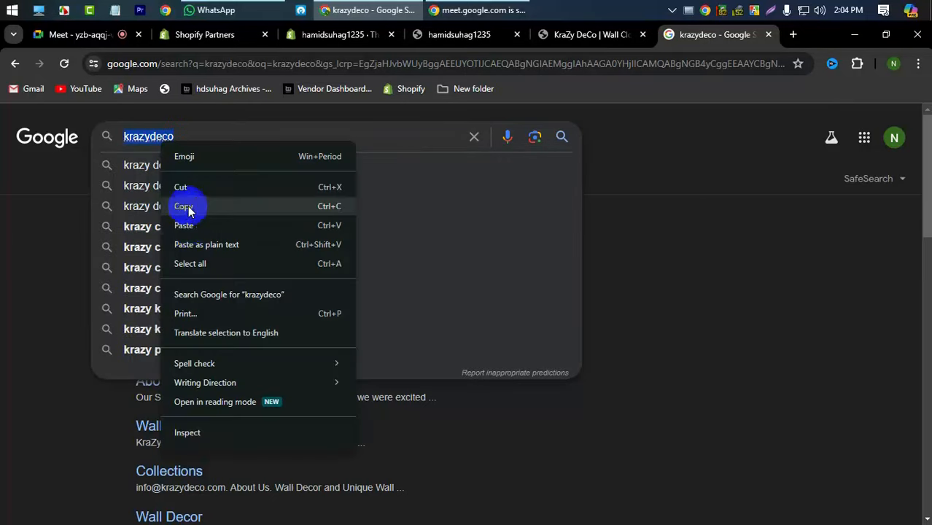
click(187, 209)
click(890, 65)
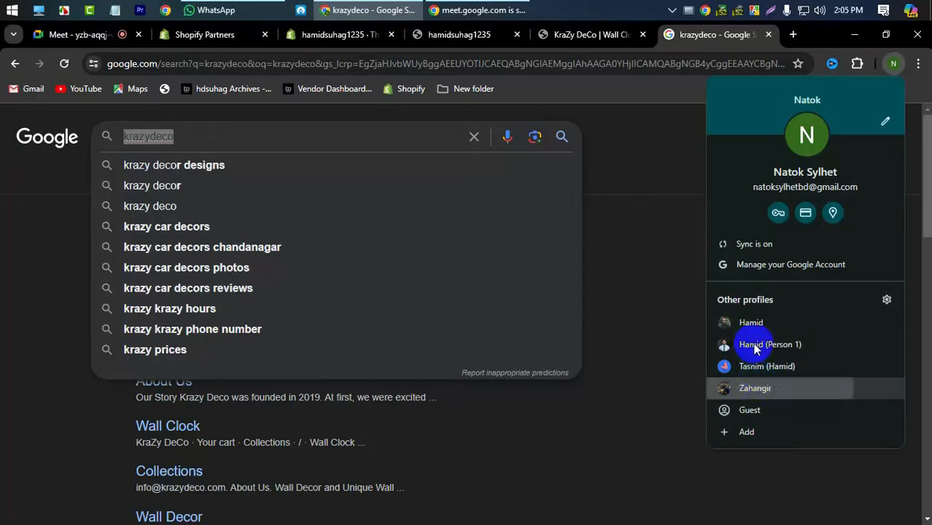
- Run the krazydeco Google search in the other profile's window and look over the results
key(ctrl+v)
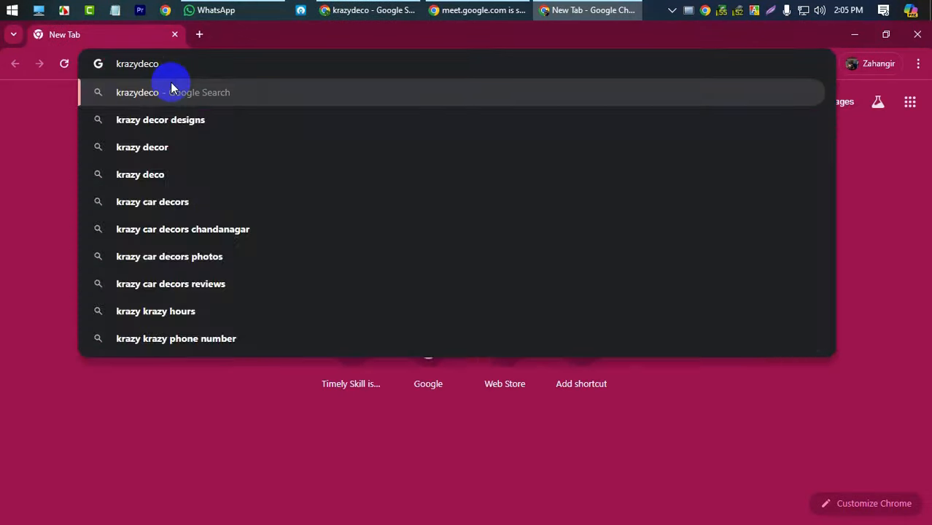
click(171, 92)
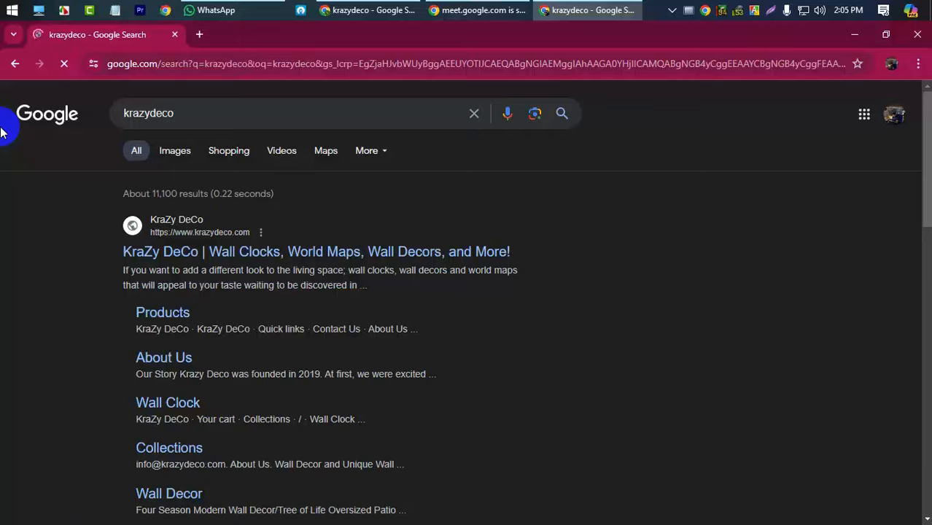
scroll(191, 283, down, 3)
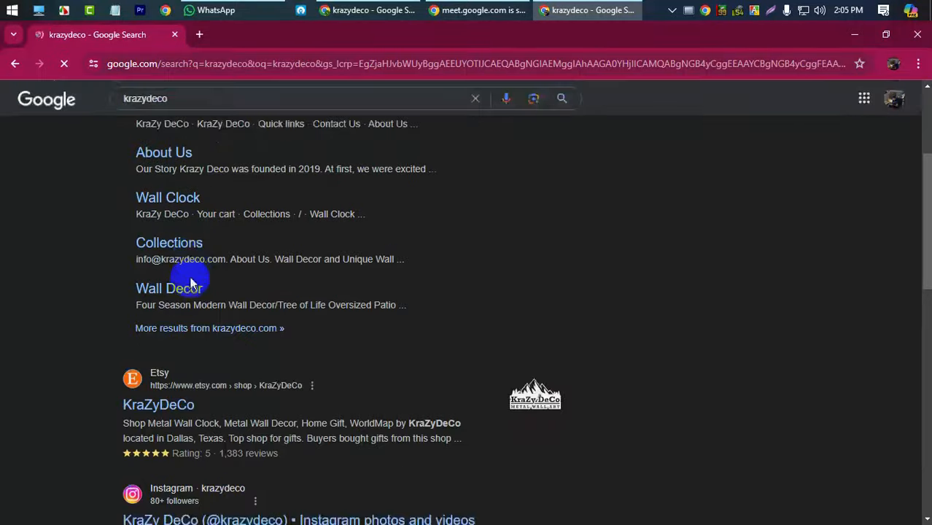
scroll(355, 295, up, 3)
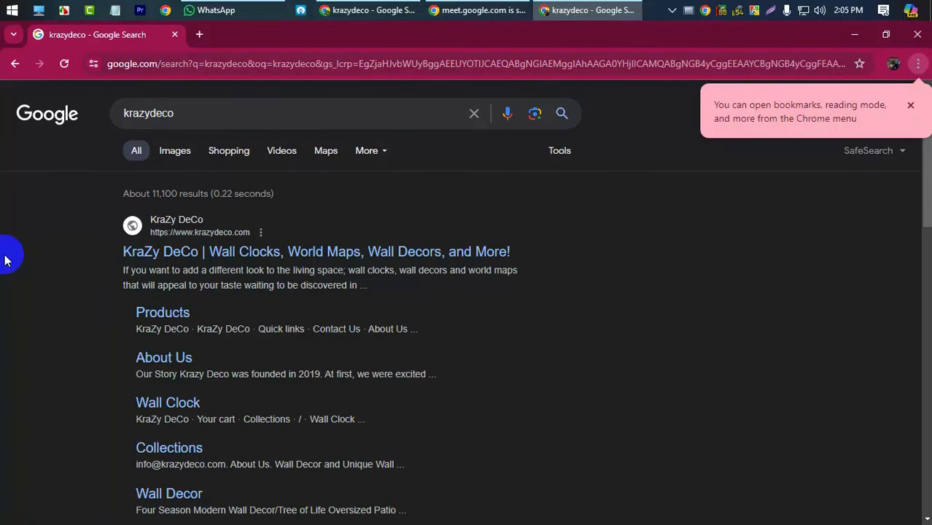
double_click(165, 112)
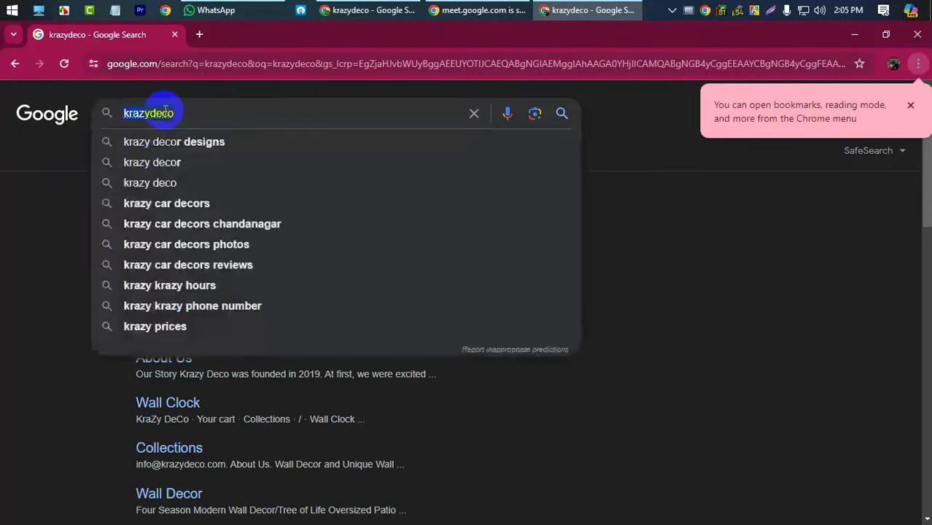
click(219, 109)
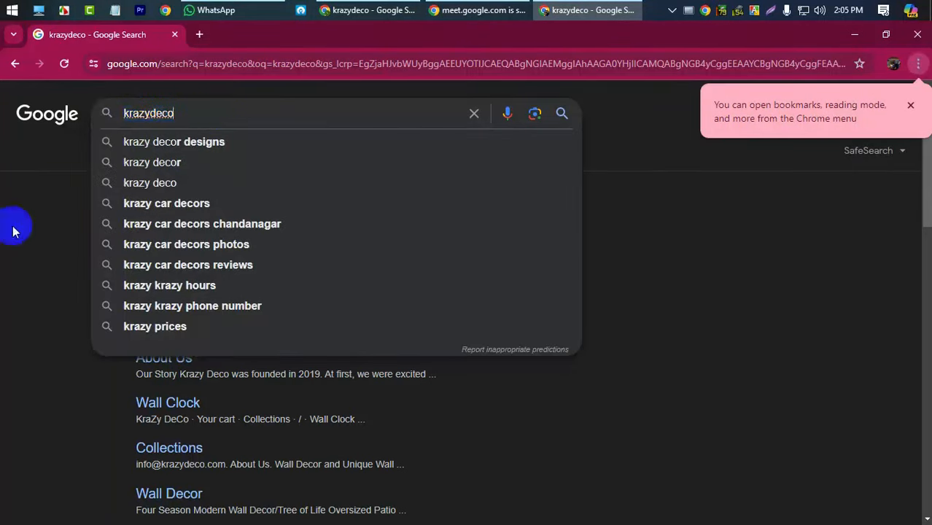
click(1, 292)
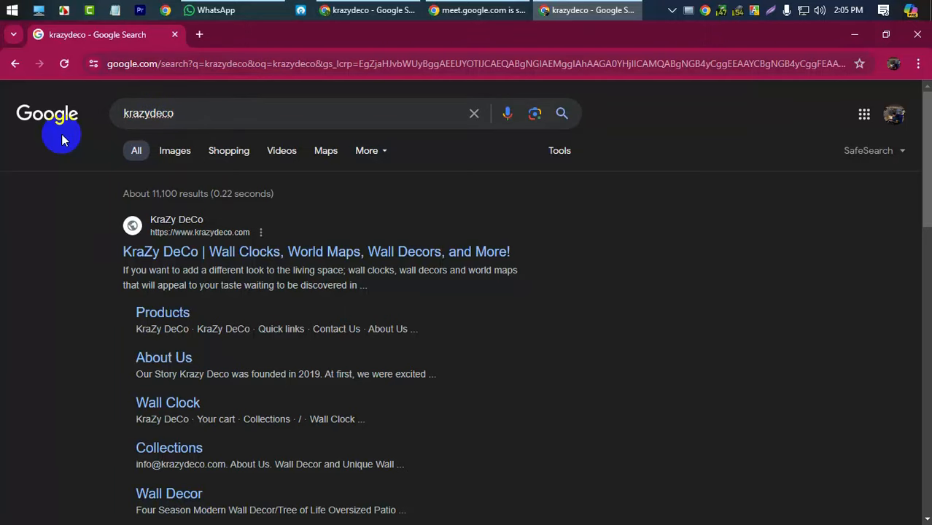
- Search Google for aliexpress in a new tab
click(198, 35)
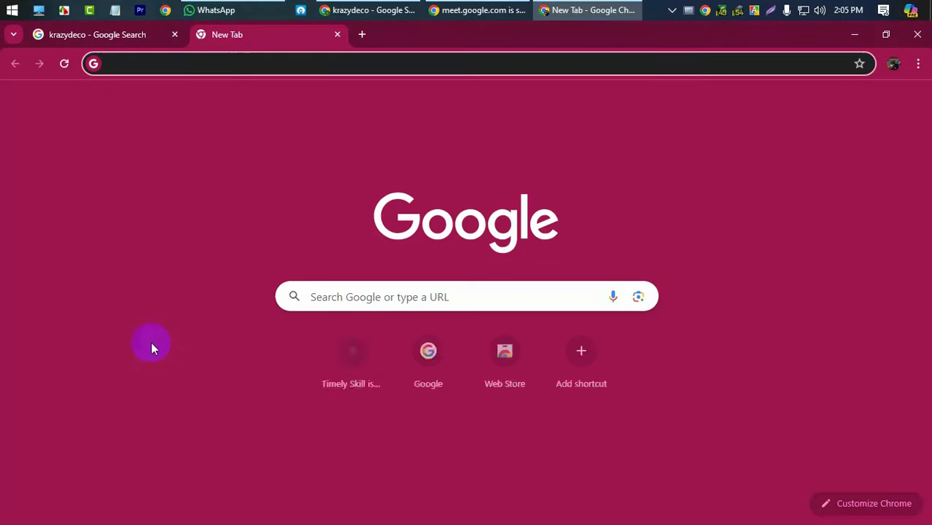
text(ami)
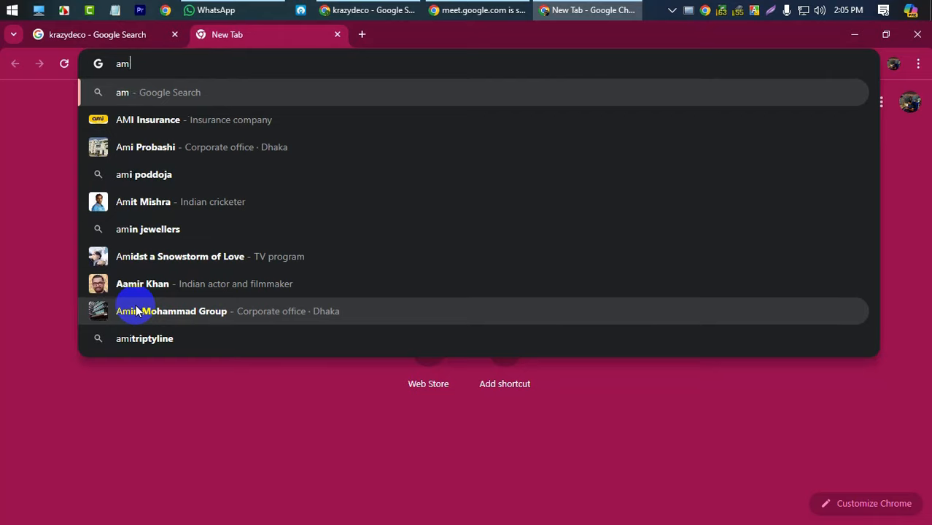
key(BackSpace)
key(BackSpace)
text(lia)
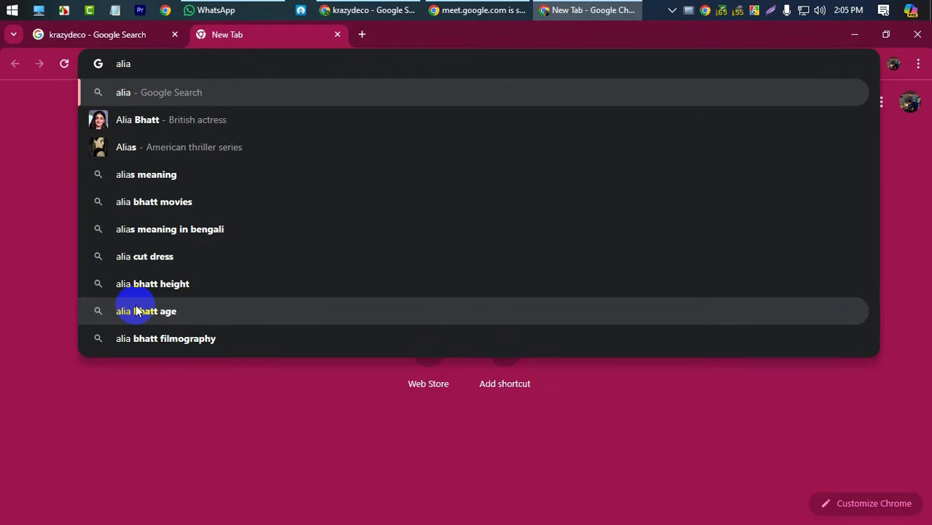
key(BackSpace)
text(express)
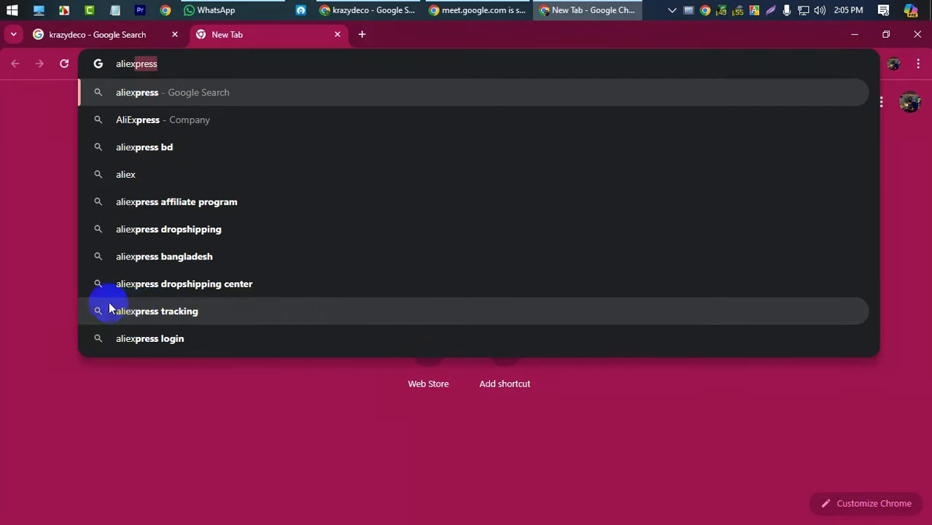
key(Return)
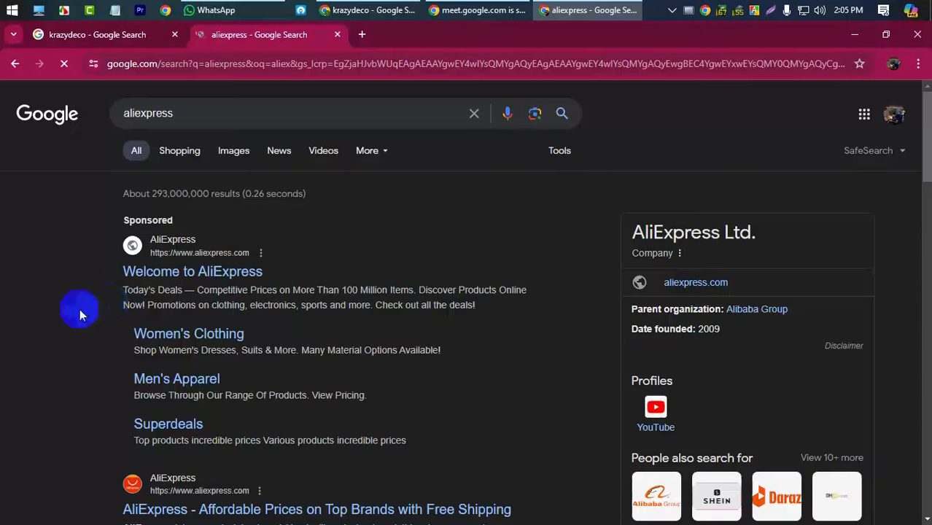
- Look over the Sponsored AliExpress results, close that tab, and return to the main window
double_click(155, 217)
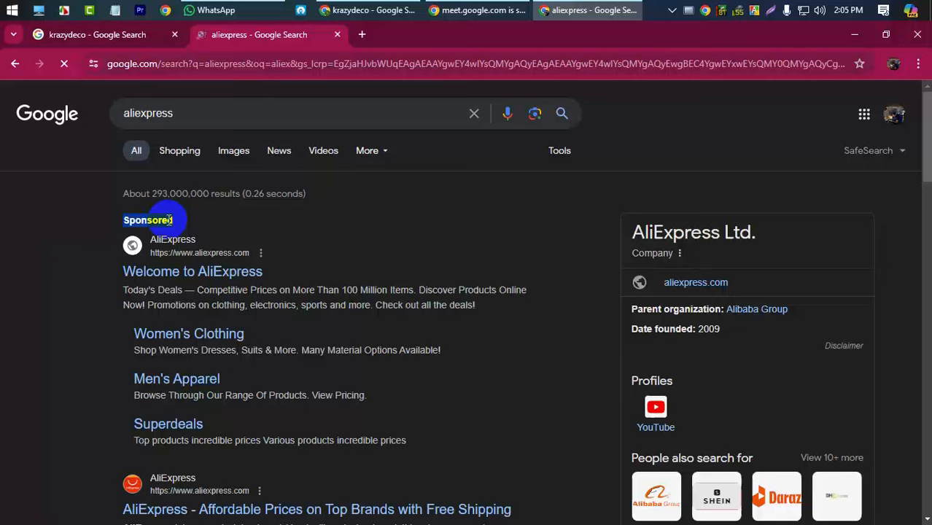
click(167, 218)
double_click(167, 219)
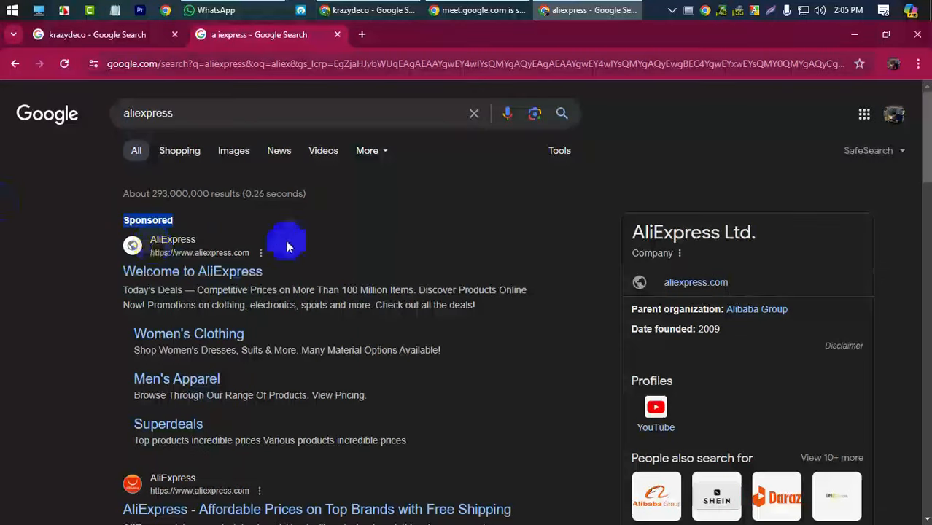
click(17, 213)
scroll(61, 369, down, 3)
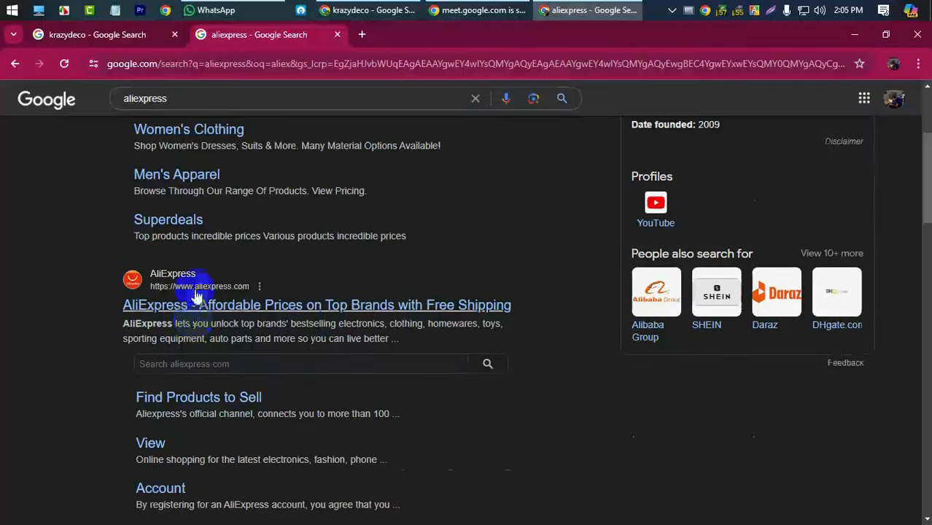
scroll(198, 294, up, 3)
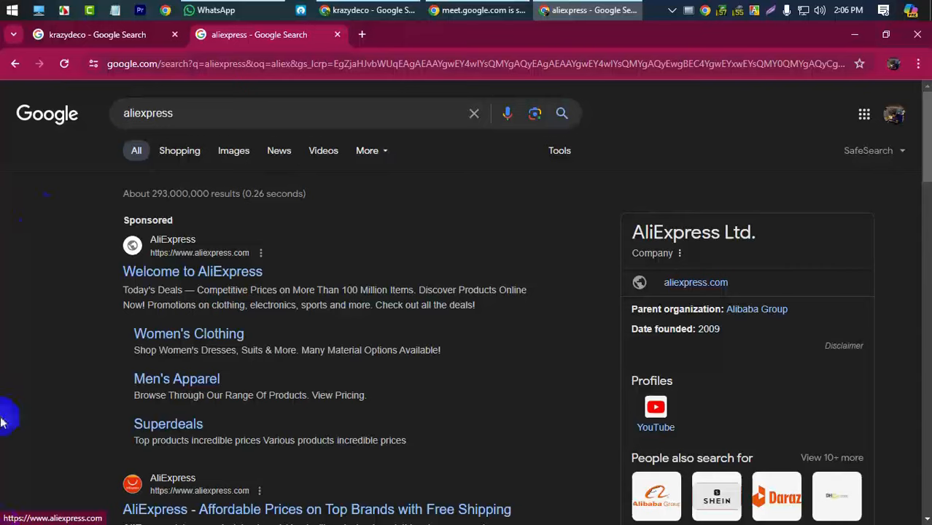
click(337, 34)
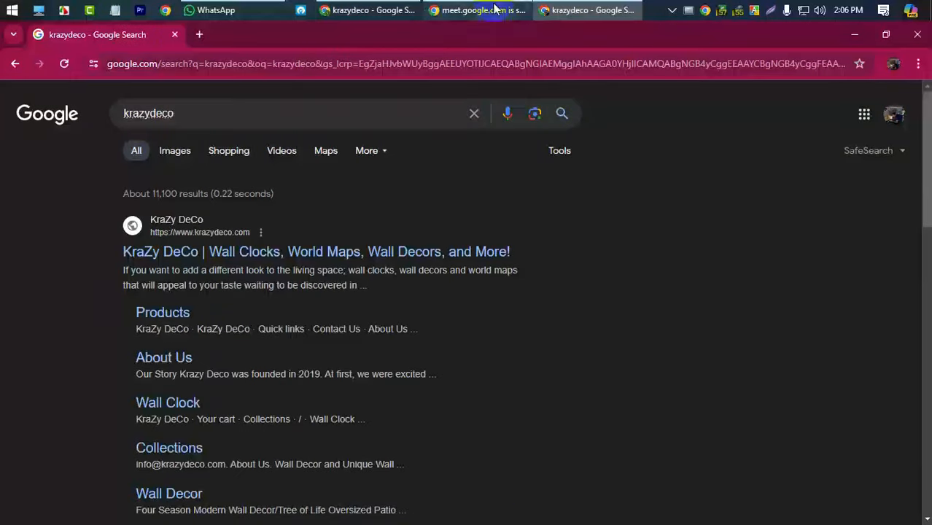
click(361, 10)
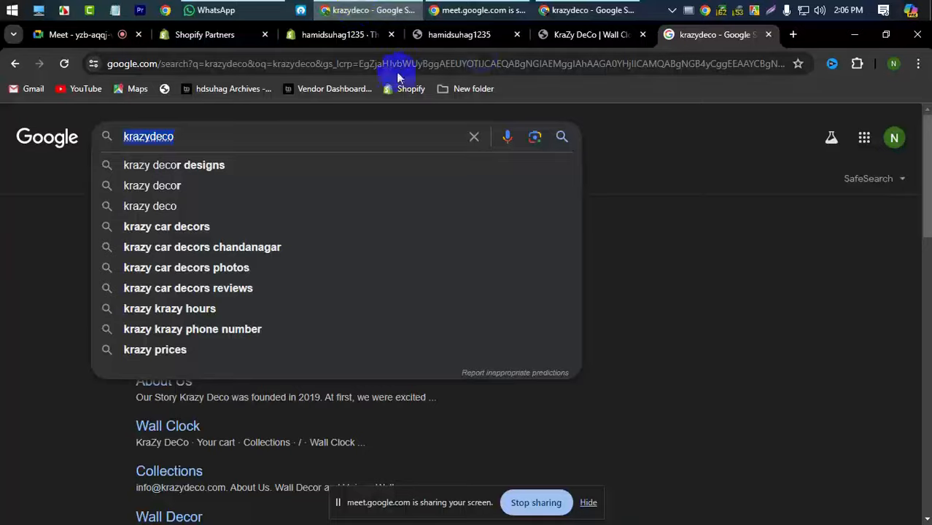
- Compare the store's Themes page and live home page with the KraZy DeCo storefront
click(476, 38)
click(349, 37)
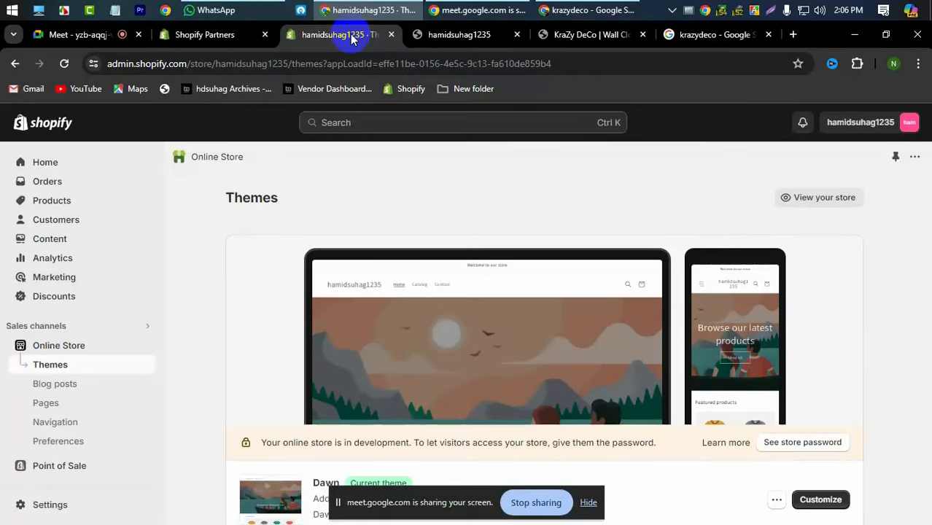
click(466, 33)
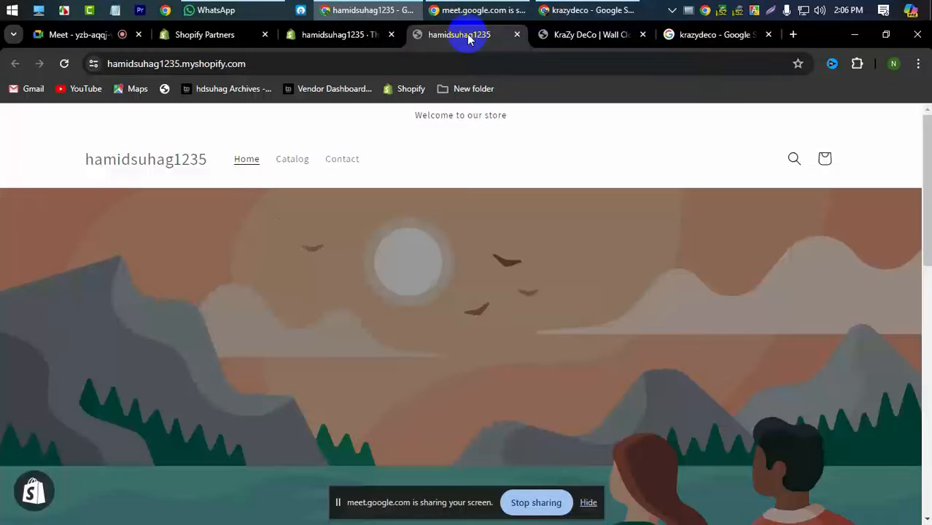
click(347, 40)
click(568, 36)
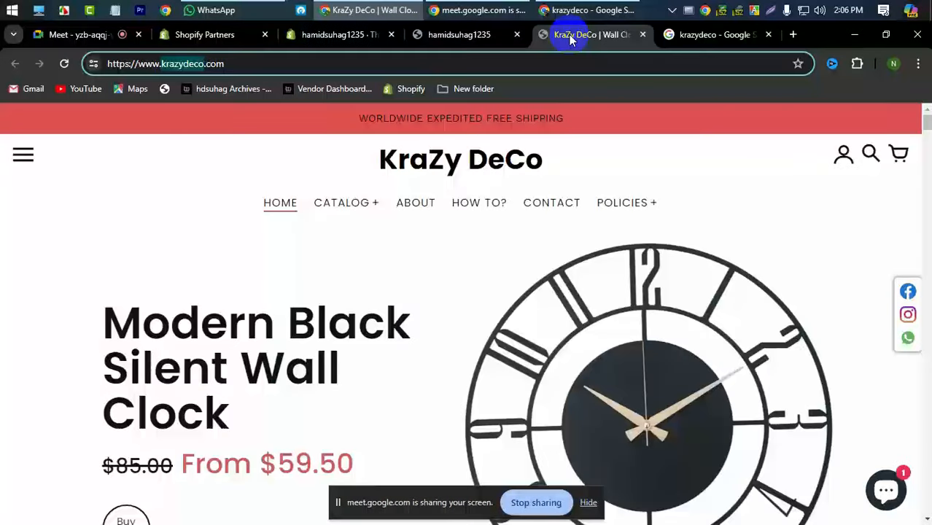
click(356, 36)
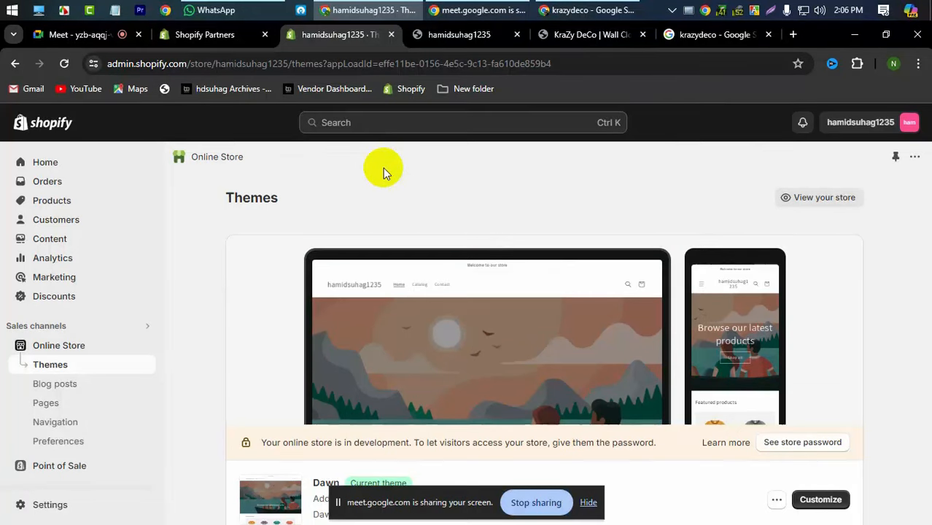
scroll(349, 242, down, 2)
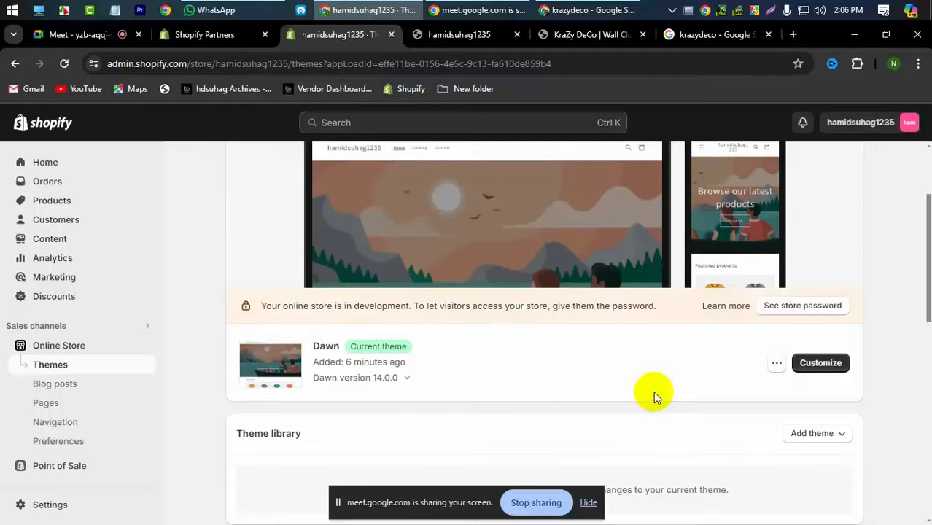
click(485, 35)
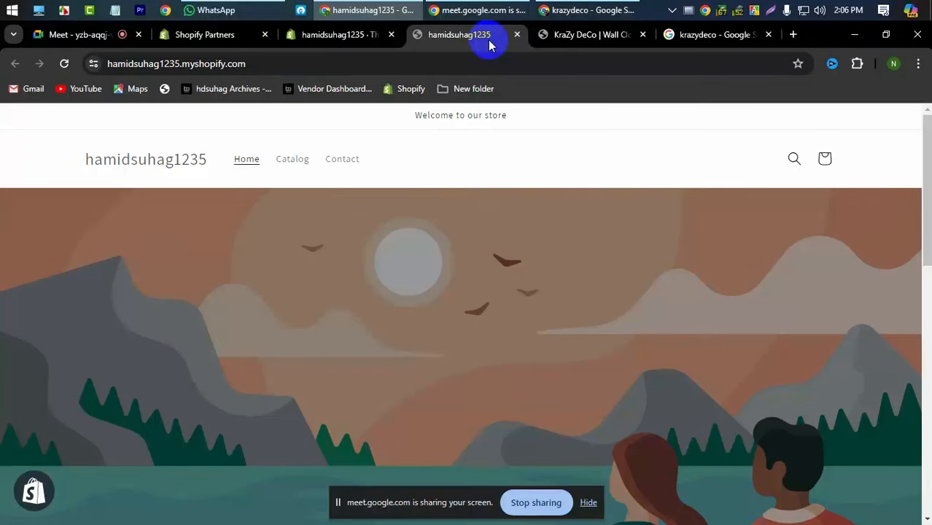
click(581, 35)
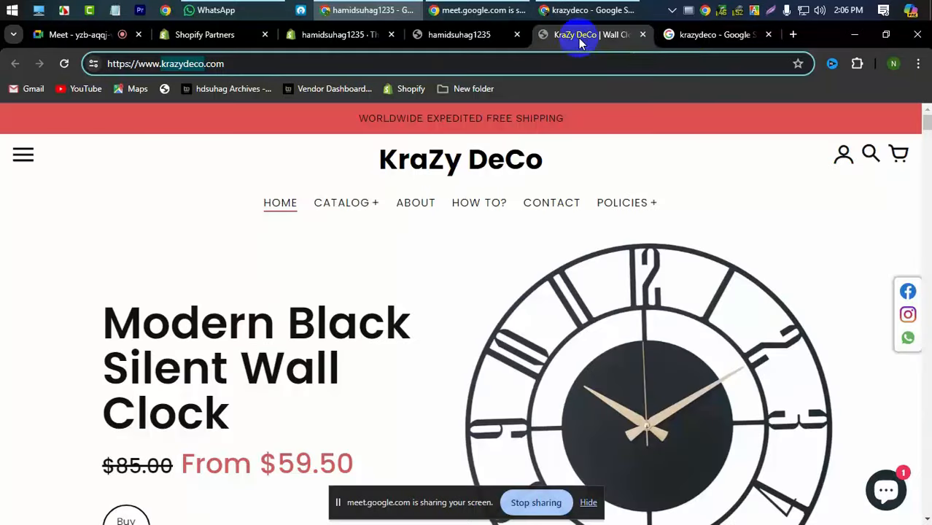
- Close the krazydeco search tab and return to Themes, highlighting the current theme Dawn
click(689, 33)
click(766, 40)
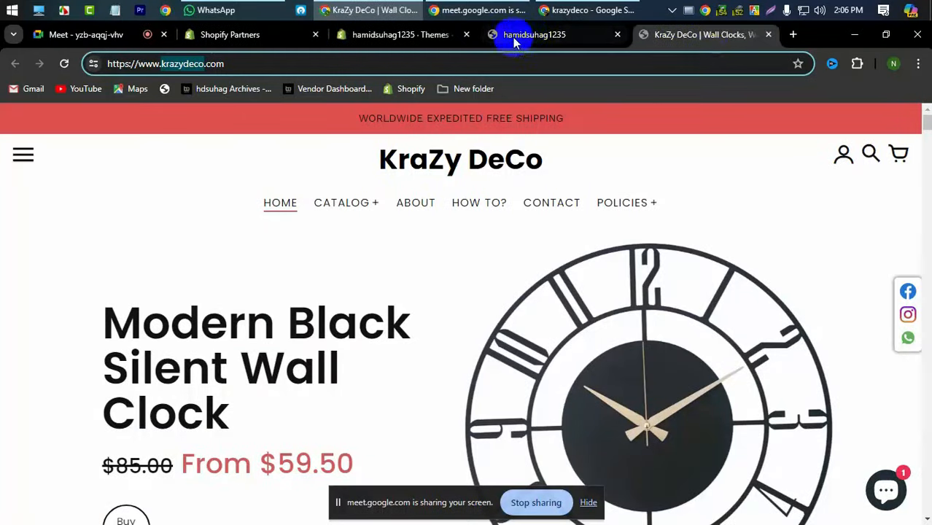
click(510, 36)
click(412, 38)
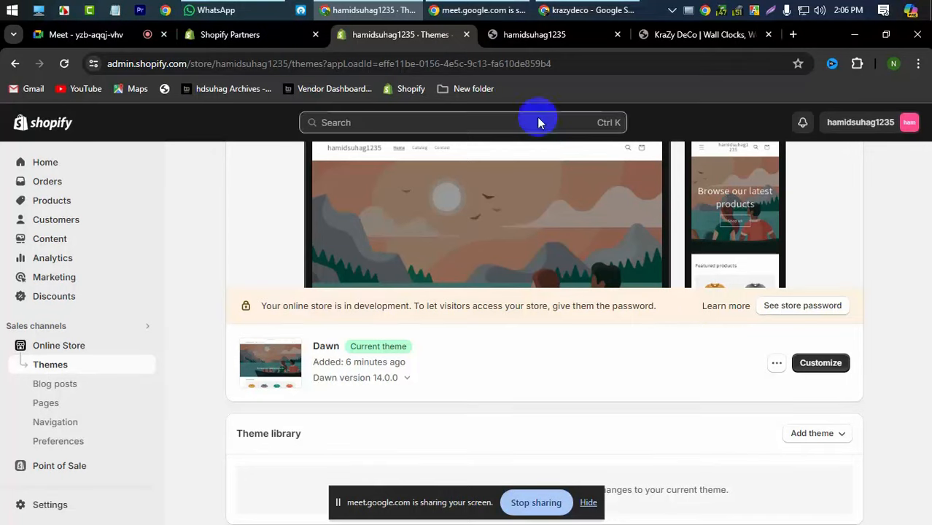
click(528, 34)
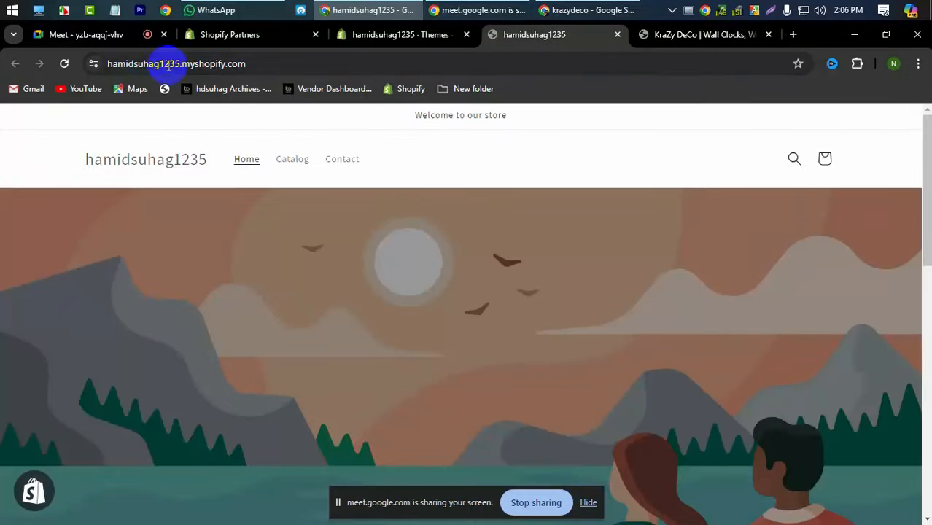
click(416, 37)
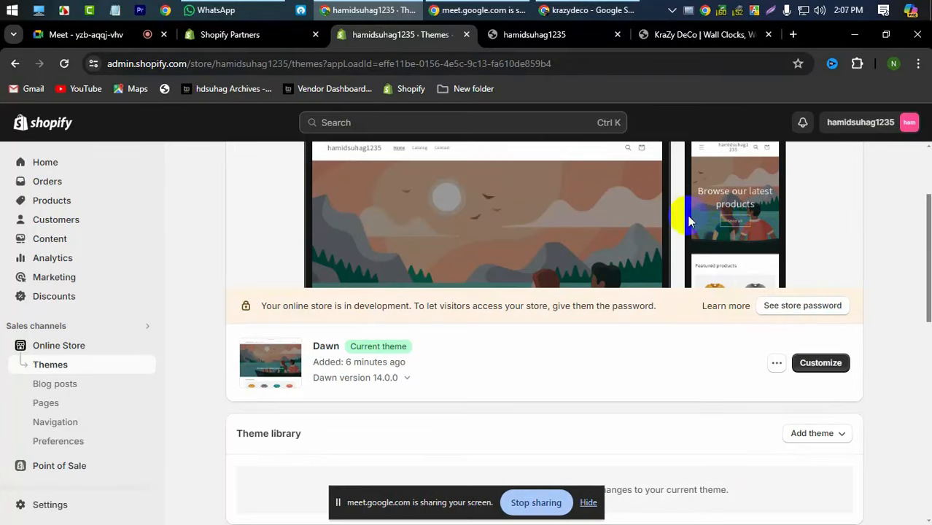
double_click(336, 344)
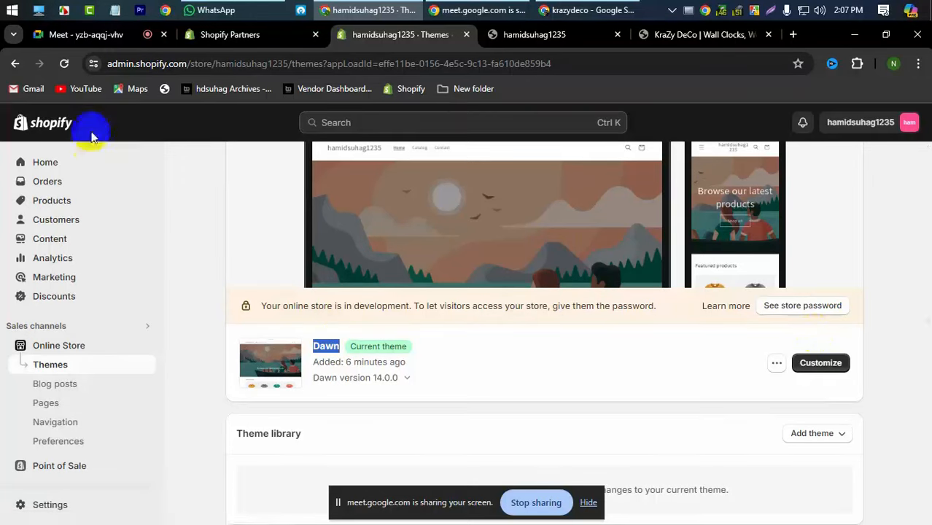
- Customize Dawn and open the 'Welcome to our store' announcement's Text field
click(822, 365)
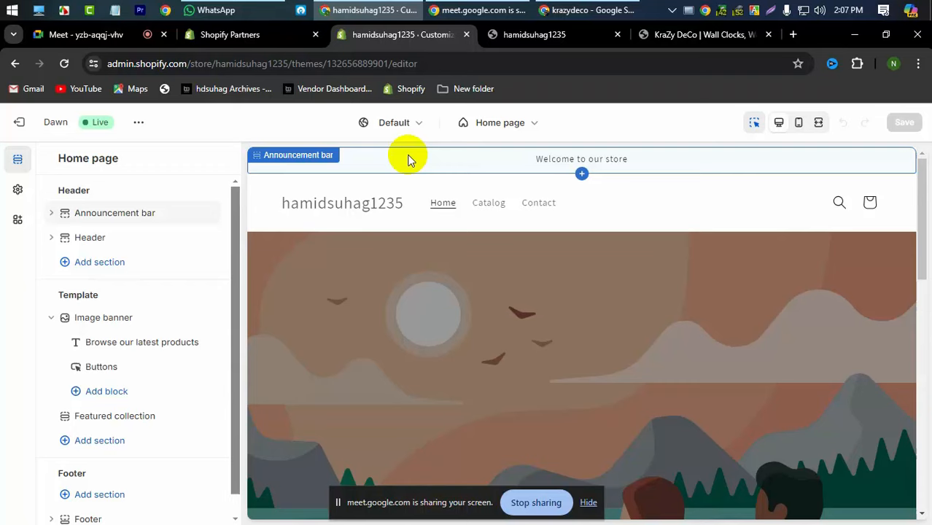
click(557, 164)
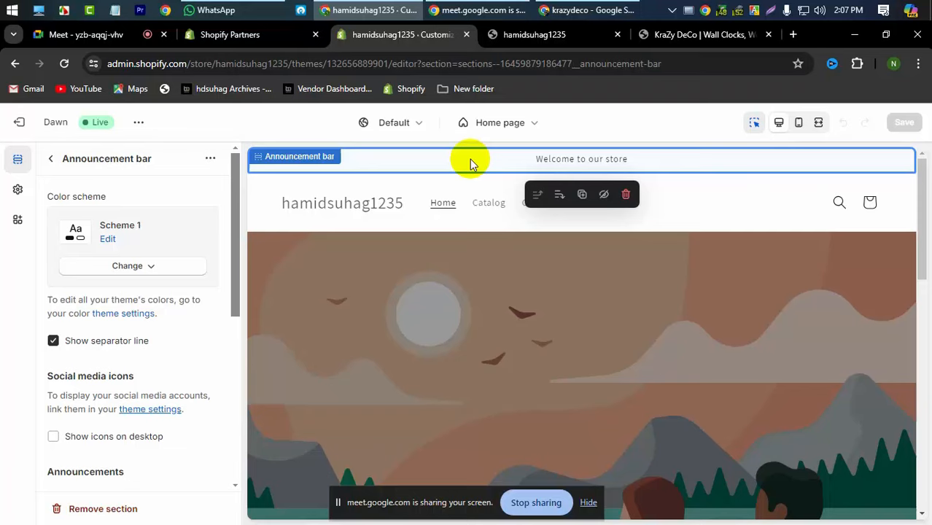
click(50, 159)
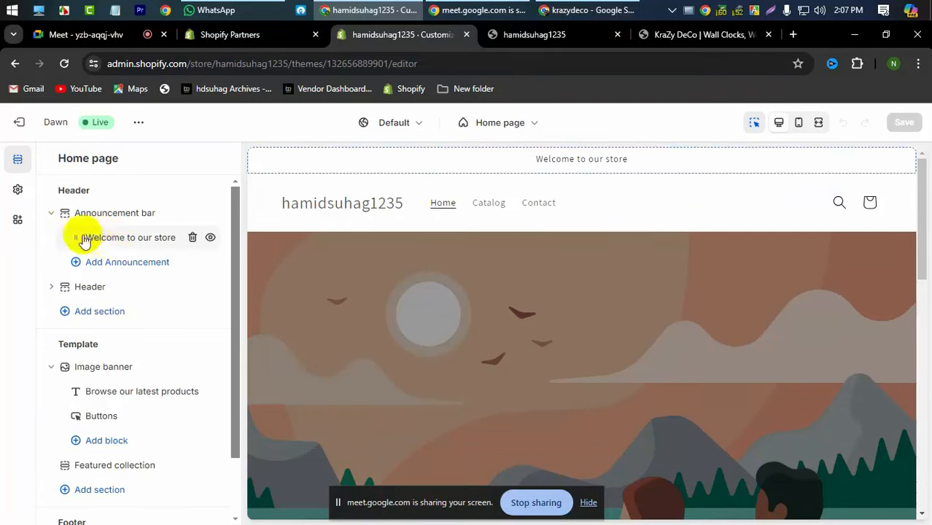
click(140, 245)
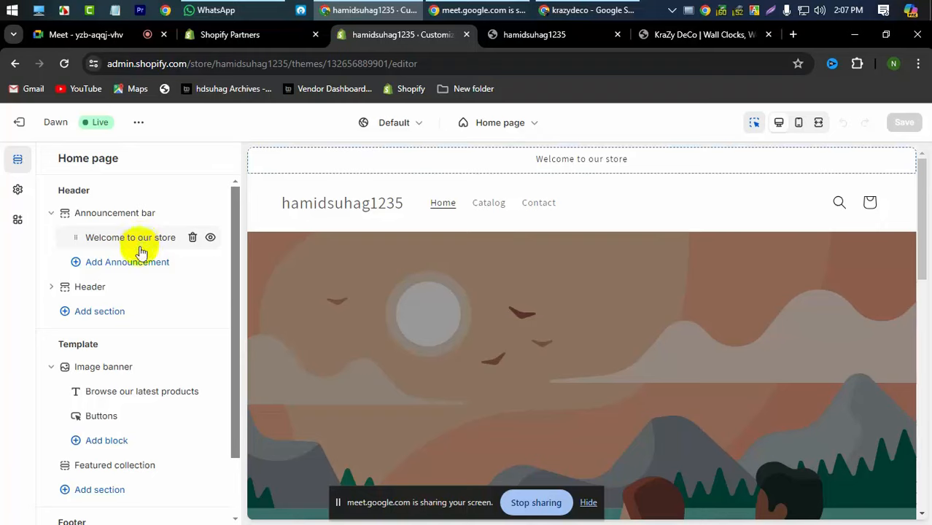
click(160, 220)
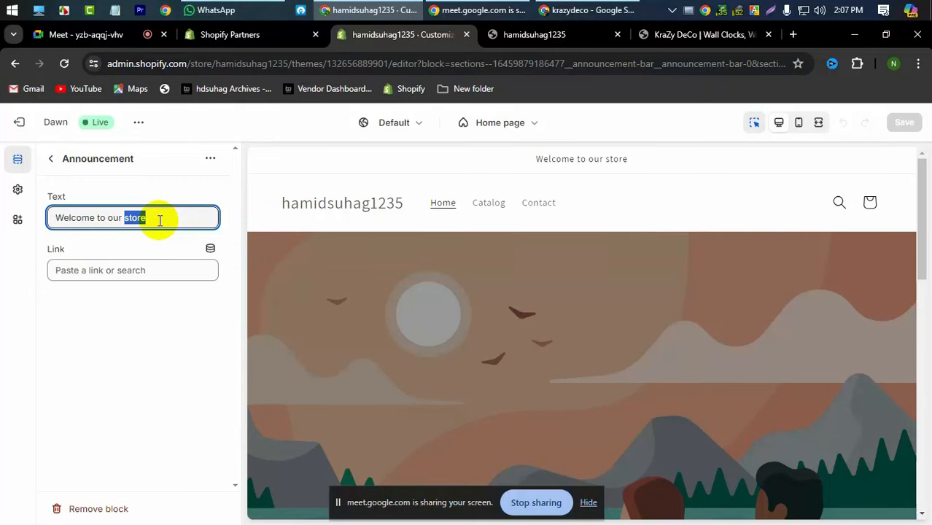
- Copy the 'WORLDWIDE EXPEDITED FREE SHIPPING' banner text from the KraZy DeCo storefront
click(641, 34)
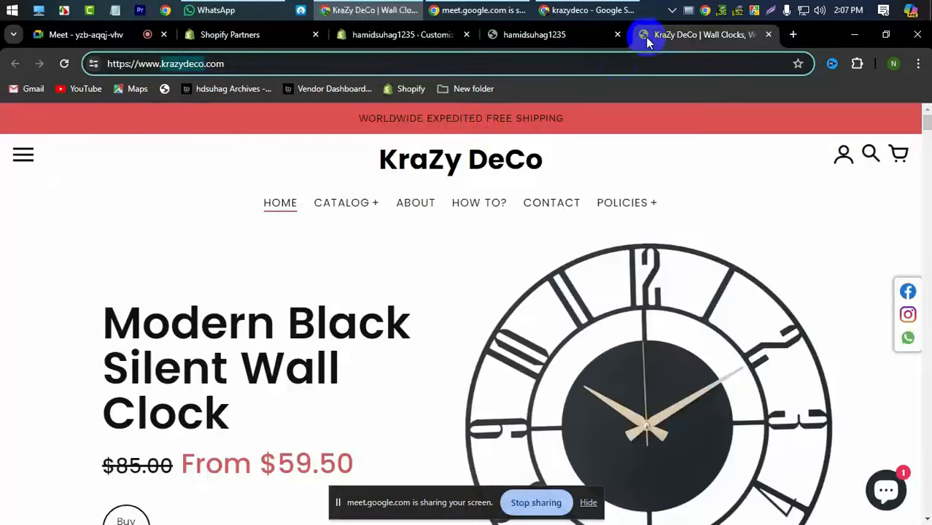
triple_click(473, 120)
right_click(475, 122)
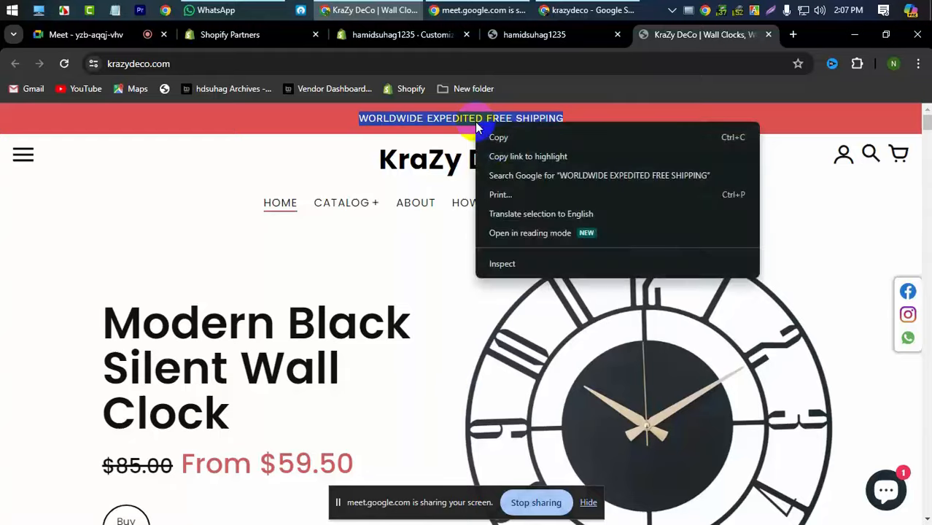
click(501, 142)
click(422, 35)
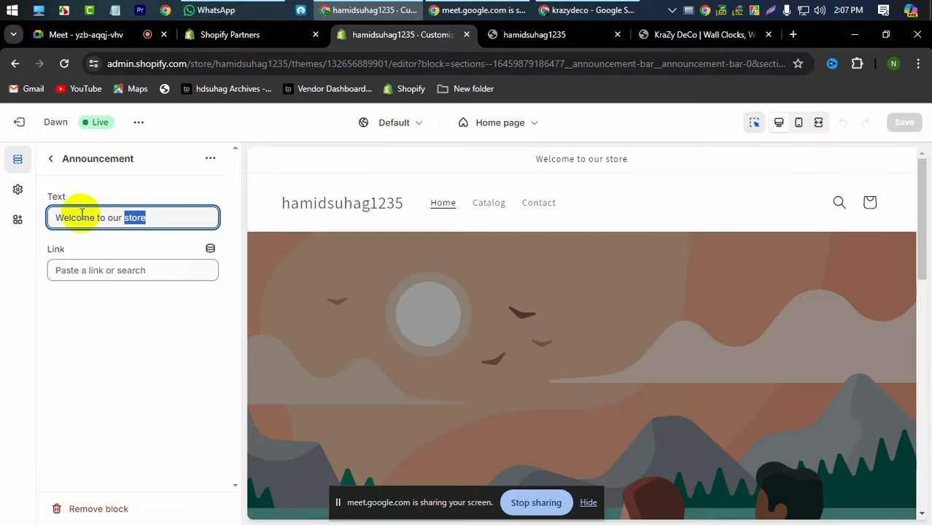
- Paste 'WORLDWIDE EXPEDITED FREE SHIPPING' over the announcement text, removing an accidental extra announcement
triple_click(162, 219)
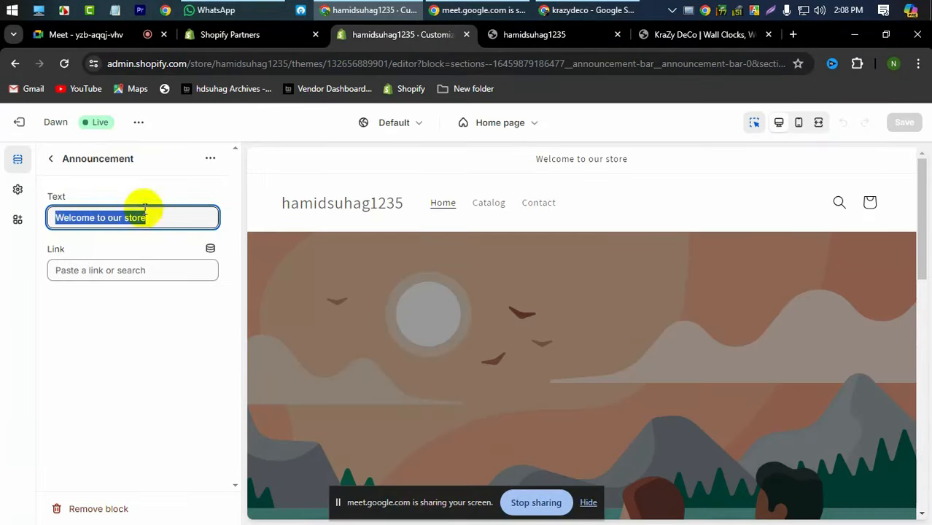
click(546, 170)
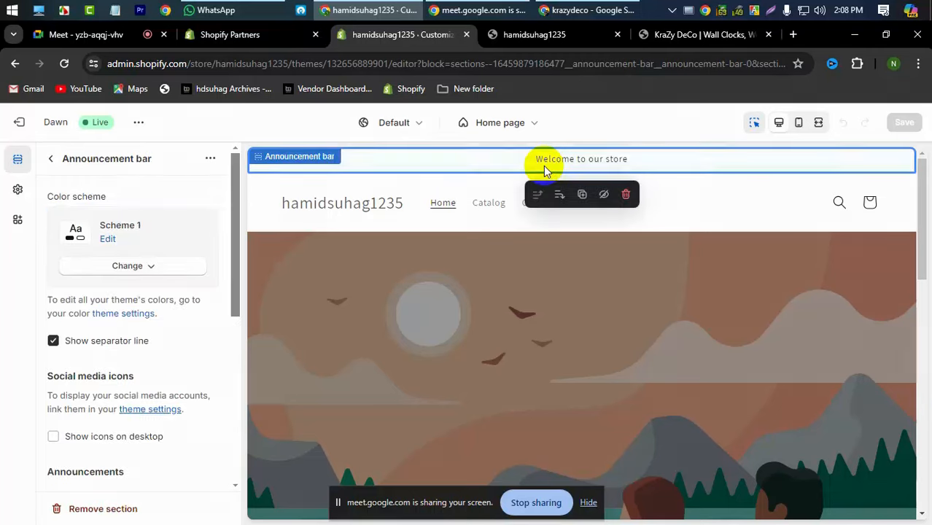
click(51, 159)
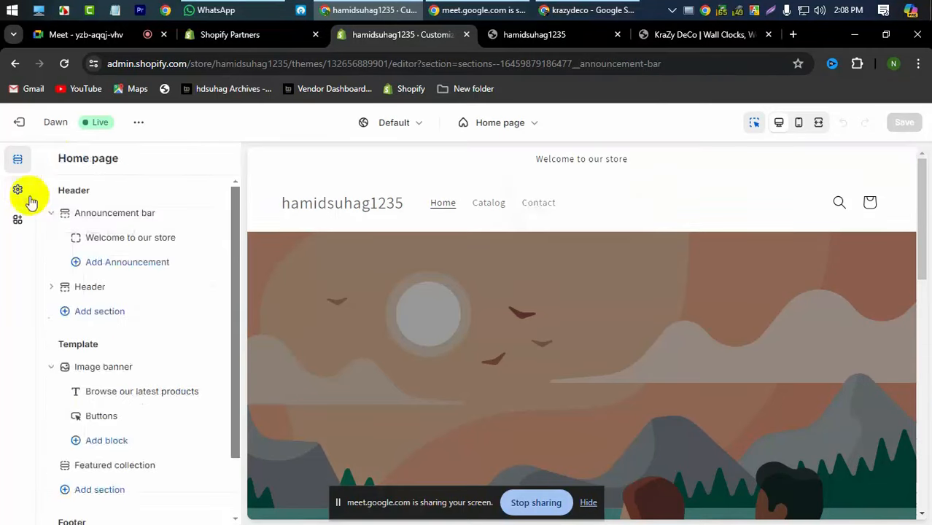
click(121, 249)
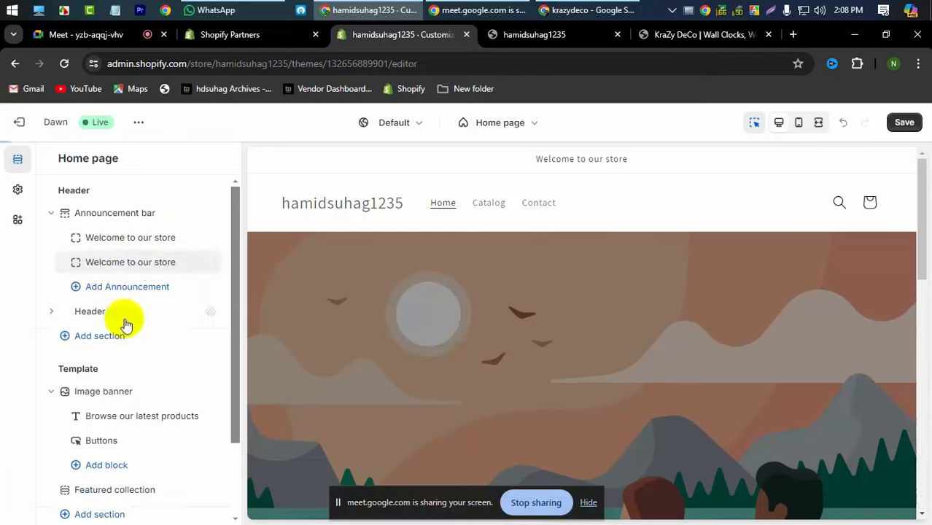
click(192, 264)
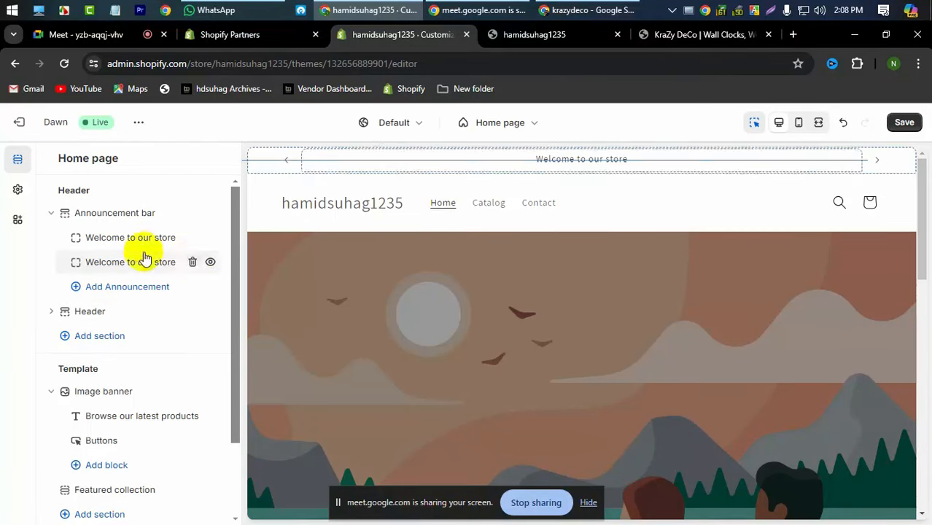
click(126, 239)
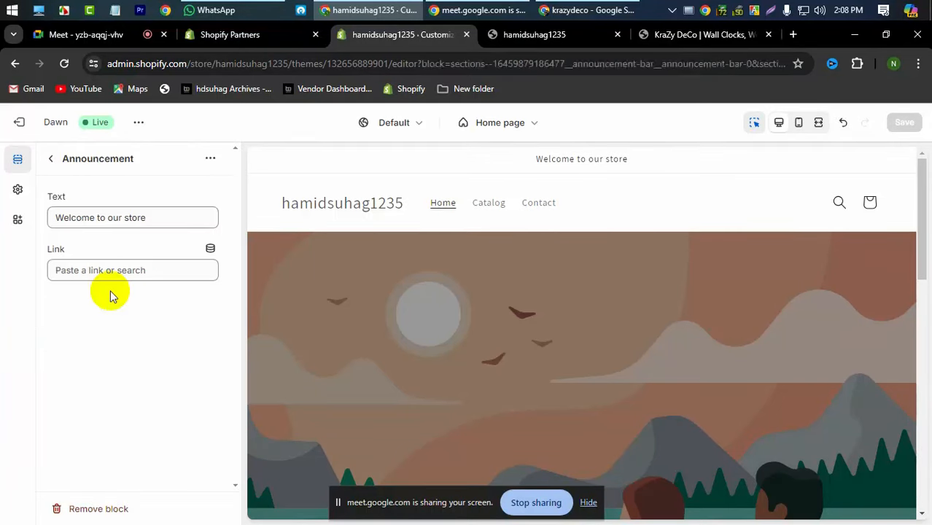
triple_click(152, 211)
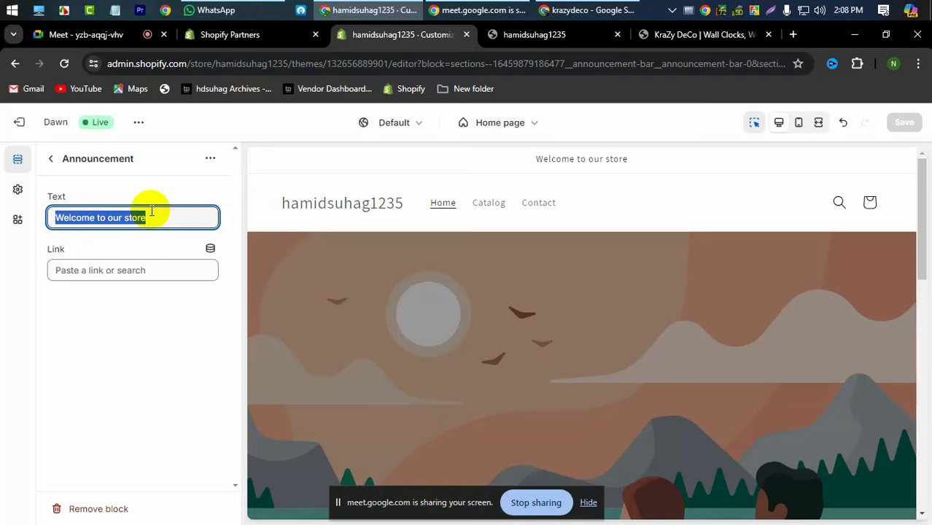
key(ctrl+v)
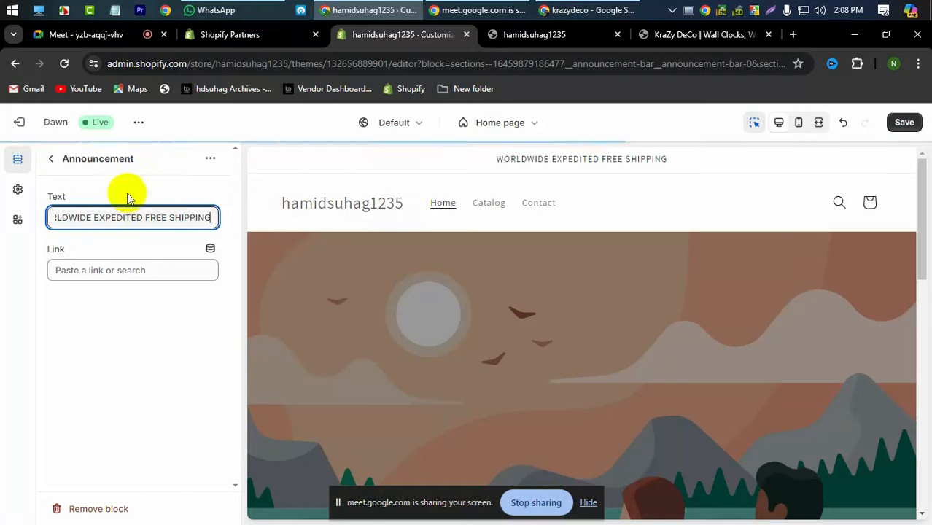
click(51, 158)
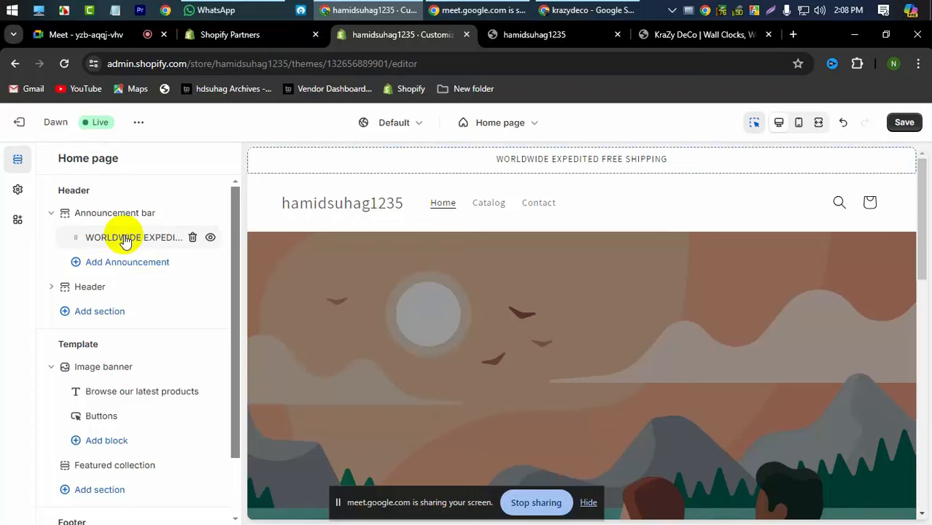
- Reopen the shipping announcement's settings and bring up its Link destination choices
click(124, 240)
click(51, 158)
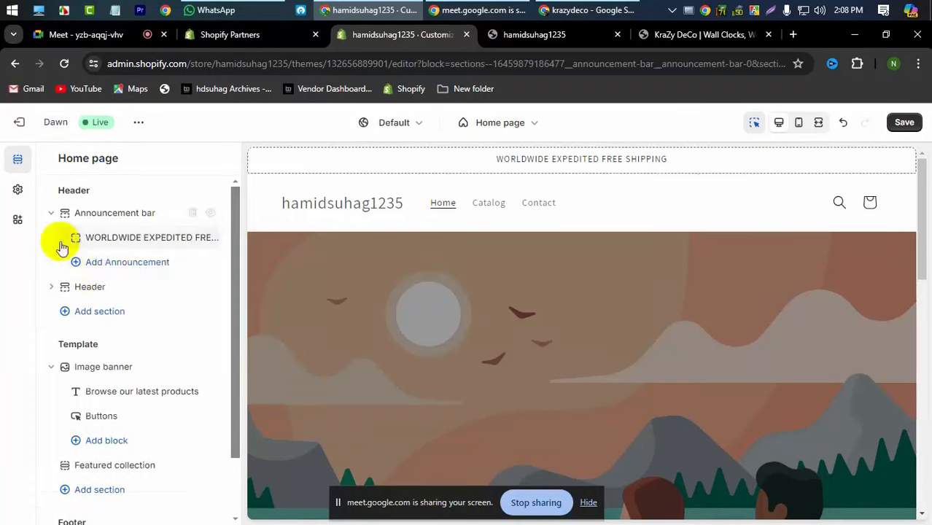
click(116, 272)
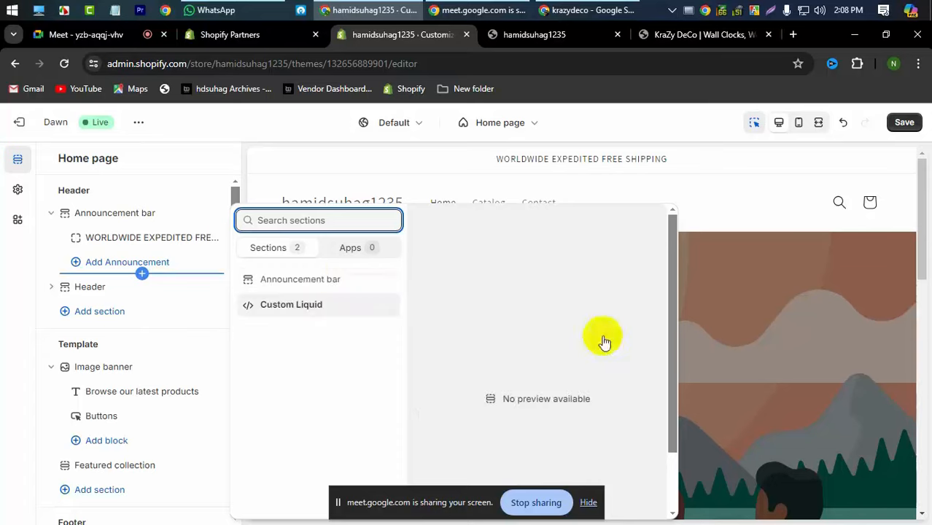
click(158, 242)
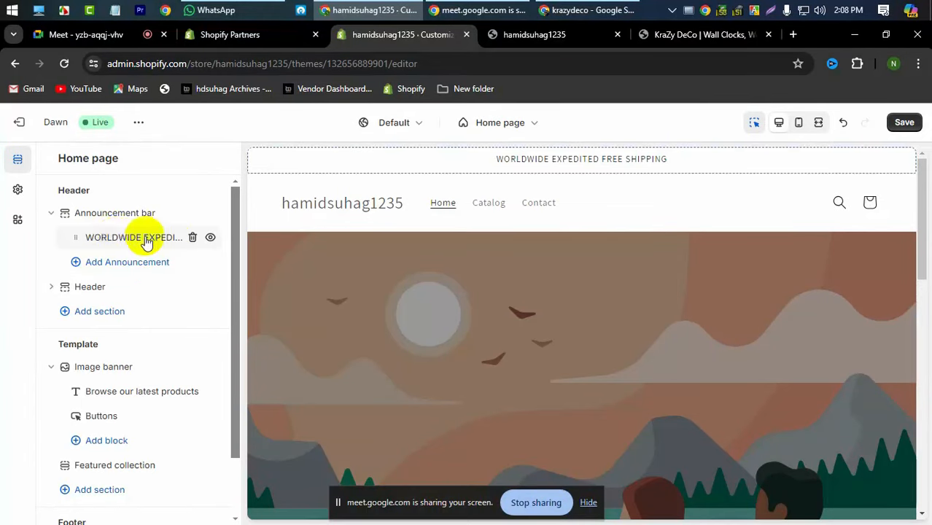
click(146, 240)
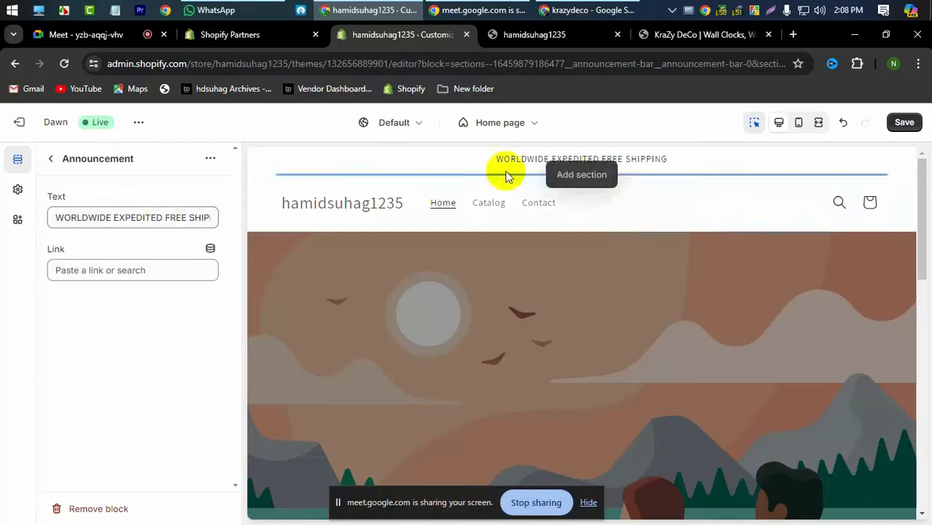
triple_click(107, 219)
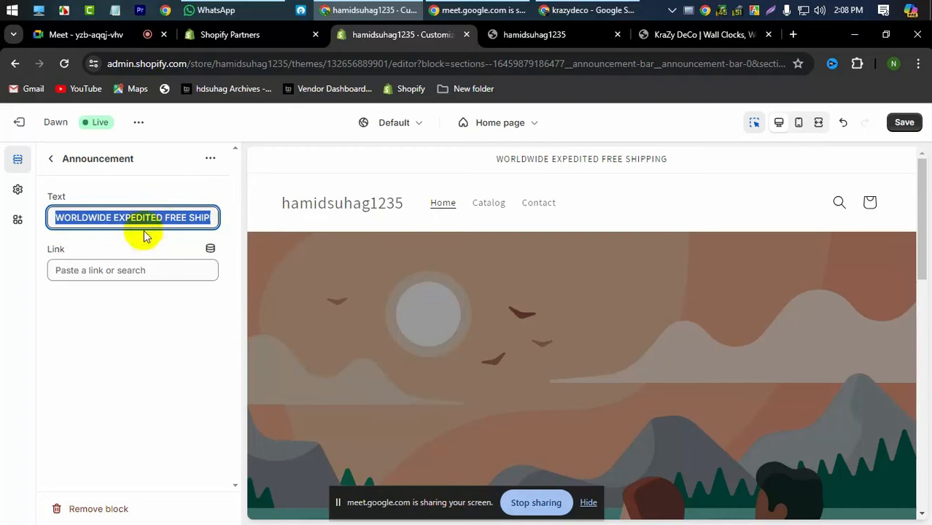
click(119, 272)
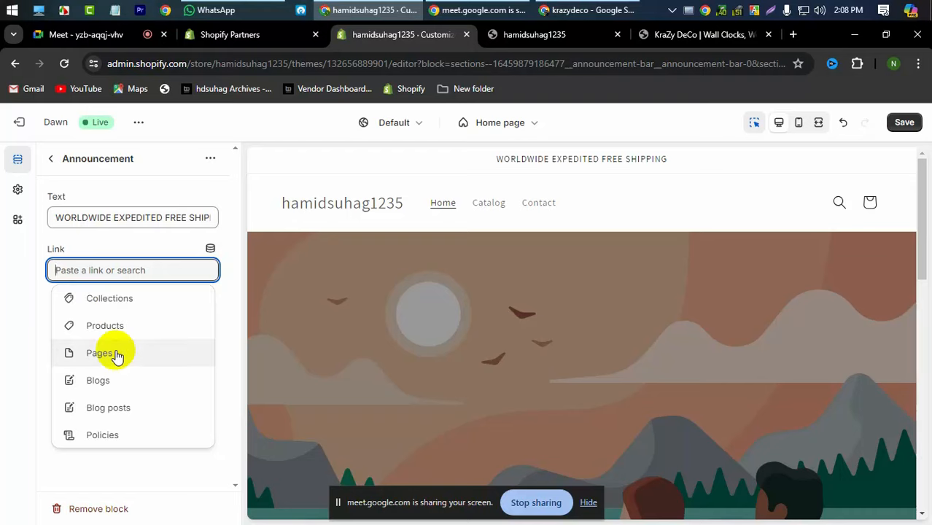
- Link the shipping announcement to Collections > All collections
click(118, 301)
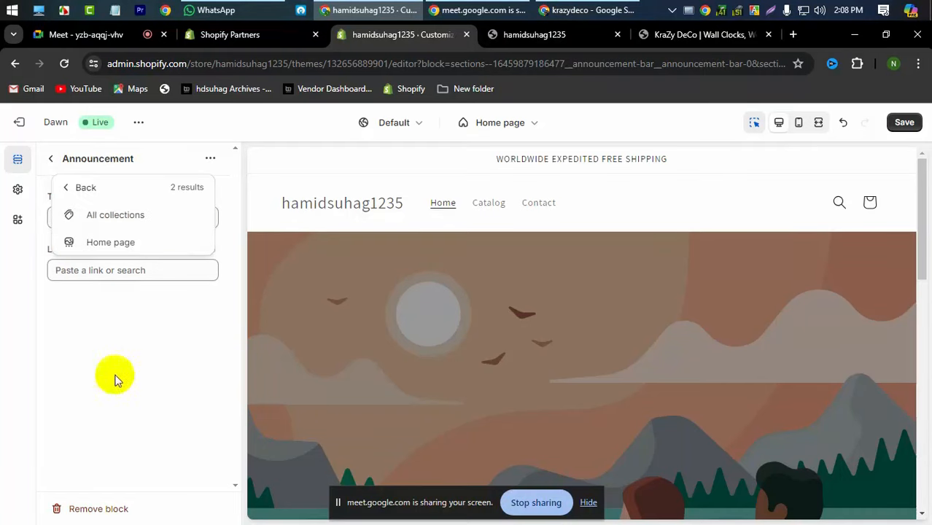
click(115, 214)
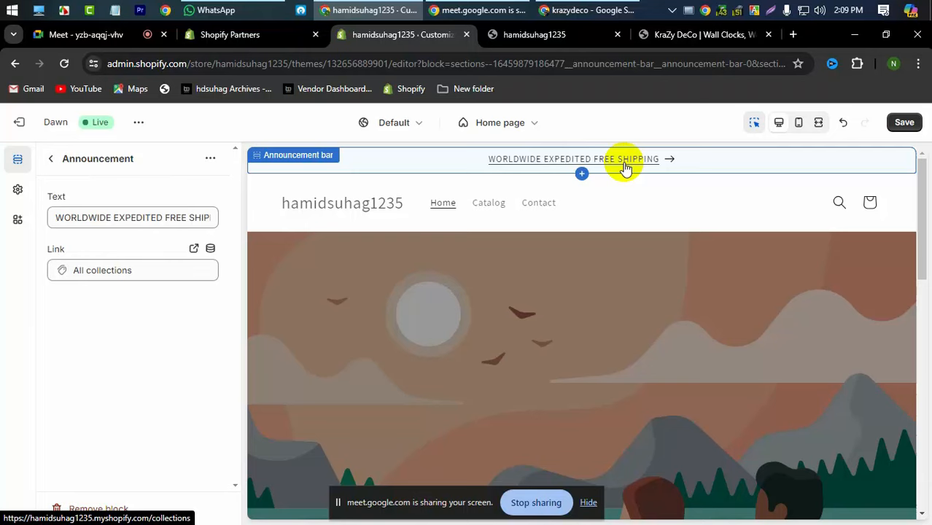
click(156, 272)
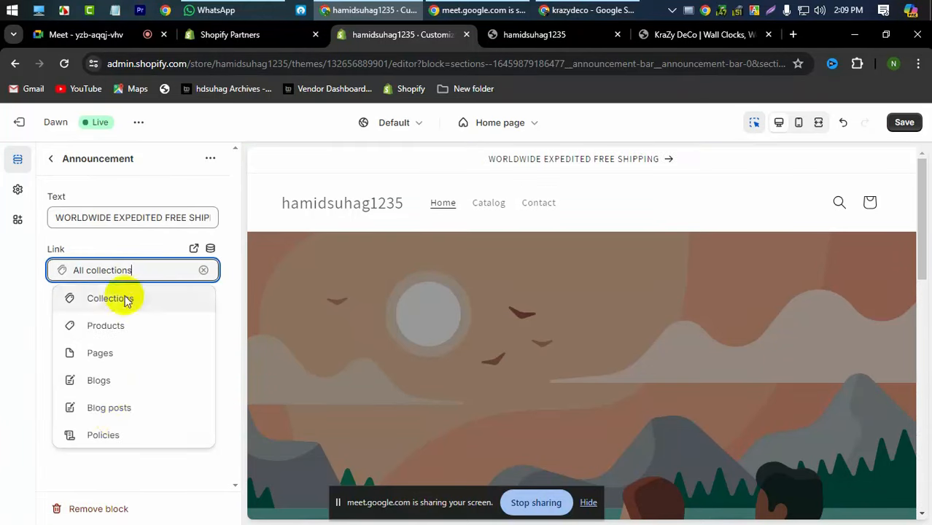
key(BackSpace)
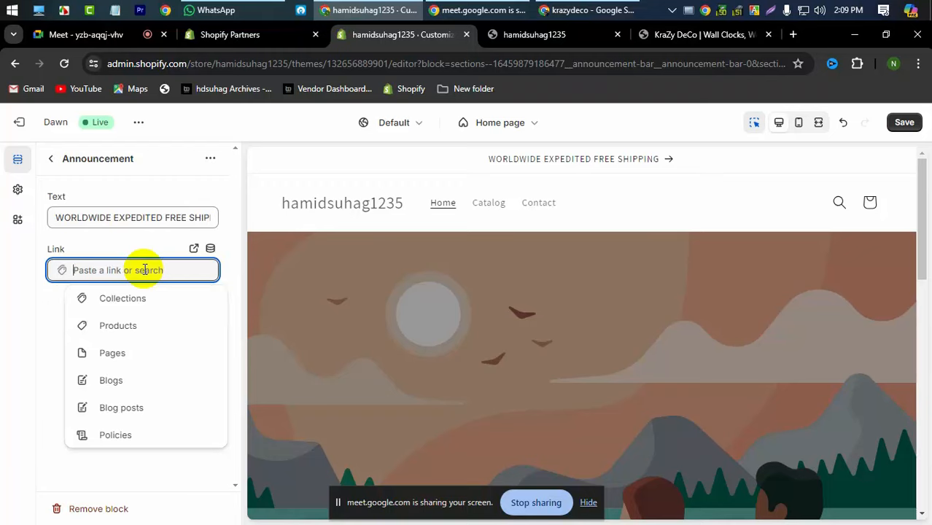
click(42, 334)
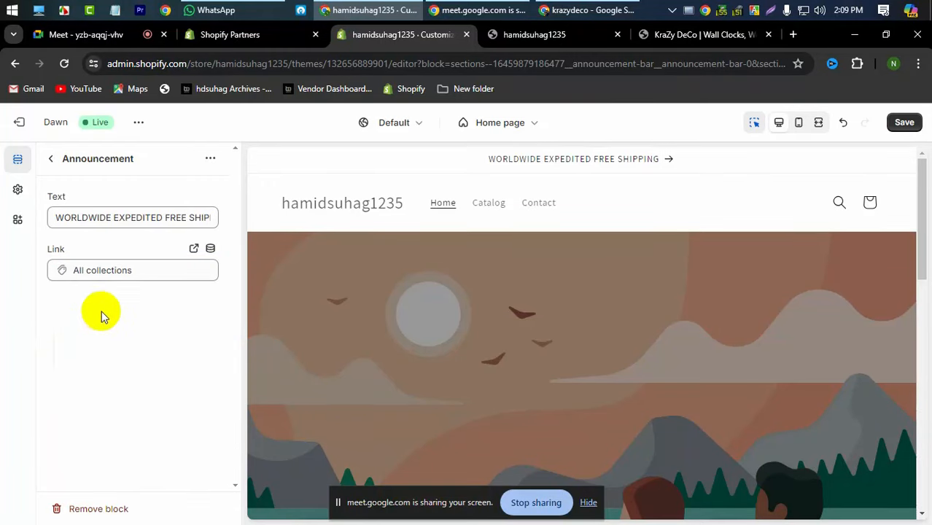
click(107, 271)
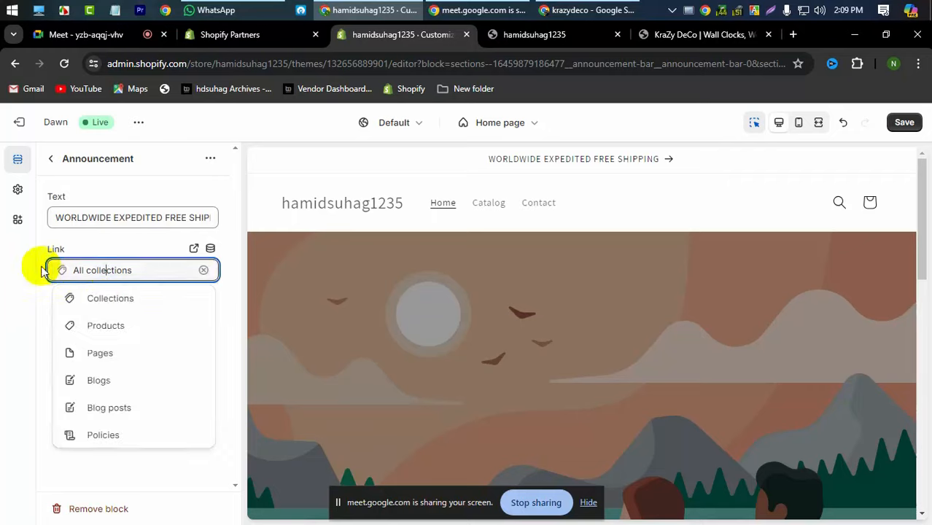
click(66, 268)
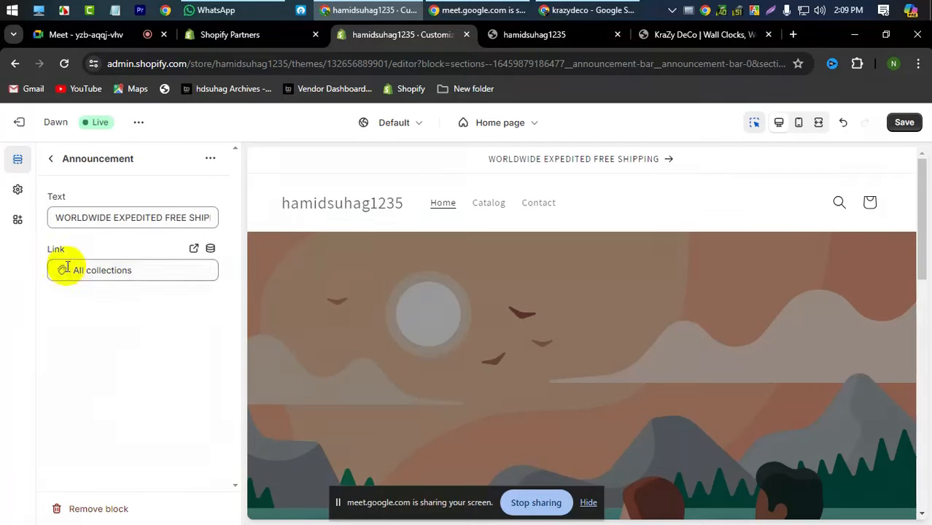
- Preview the linked collections page in a new tab, then open the Announcement bar section settings
click(193, 248)
click(335, 34)
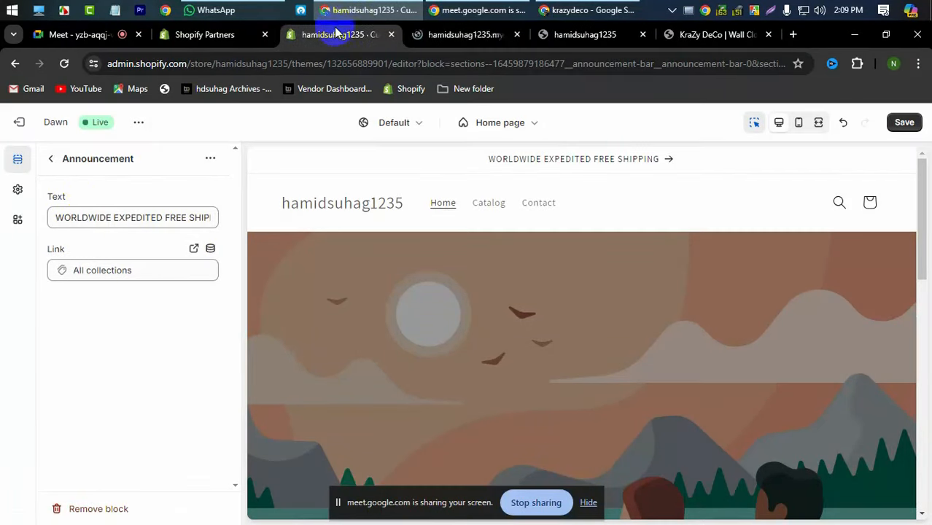
click(51, 162)
click(73, 215)
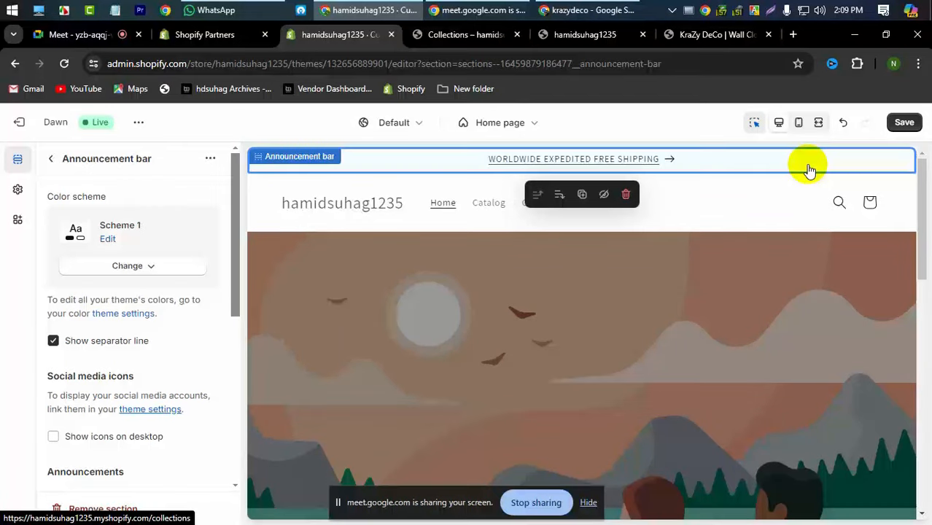
- Find ColorZilla by searching 'colorz' and add it to Chrome
click(715, 35)
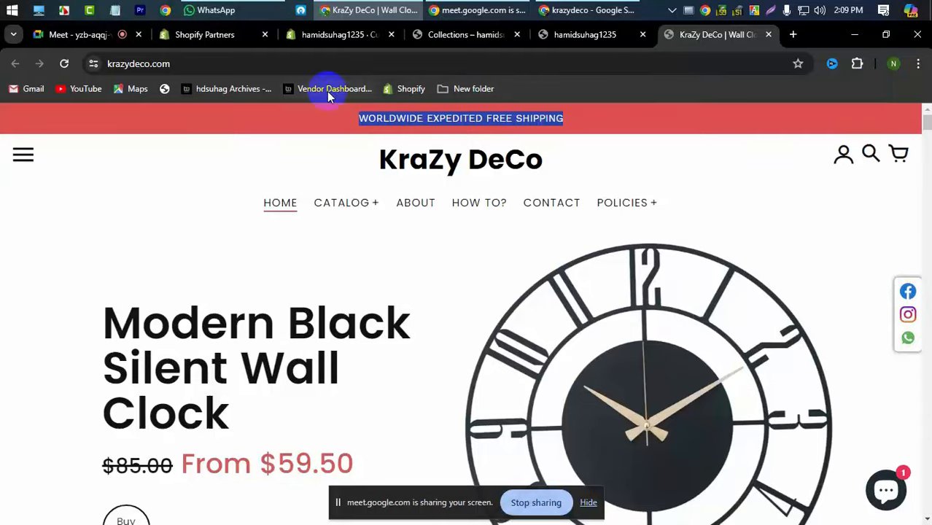
click(793, 35)
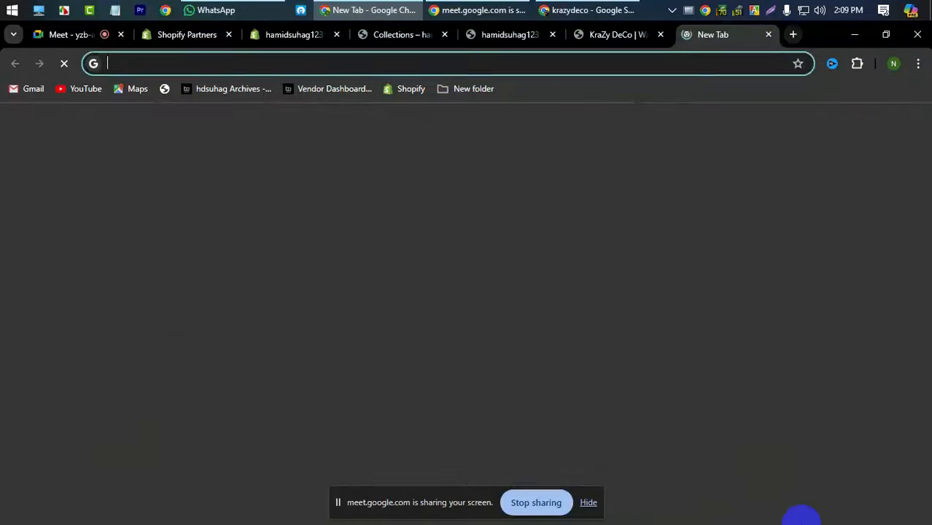
text(col)
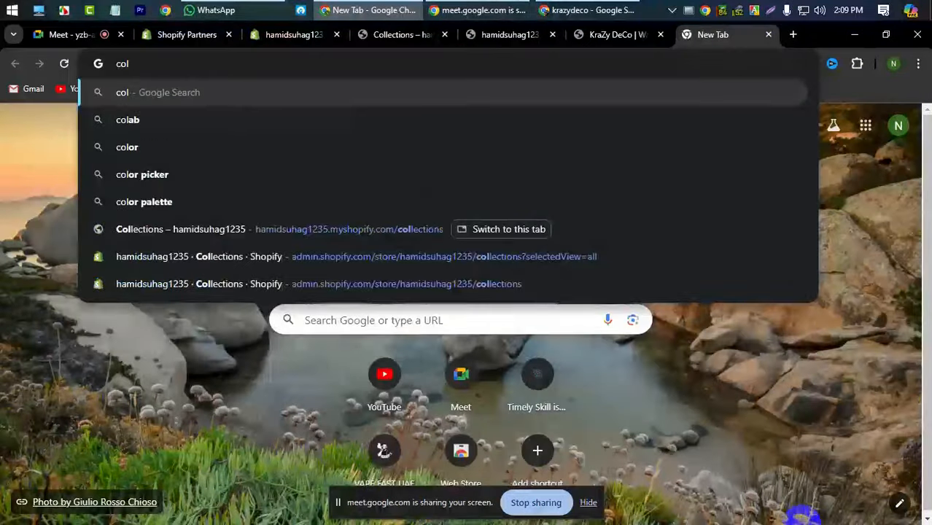
text(orz)
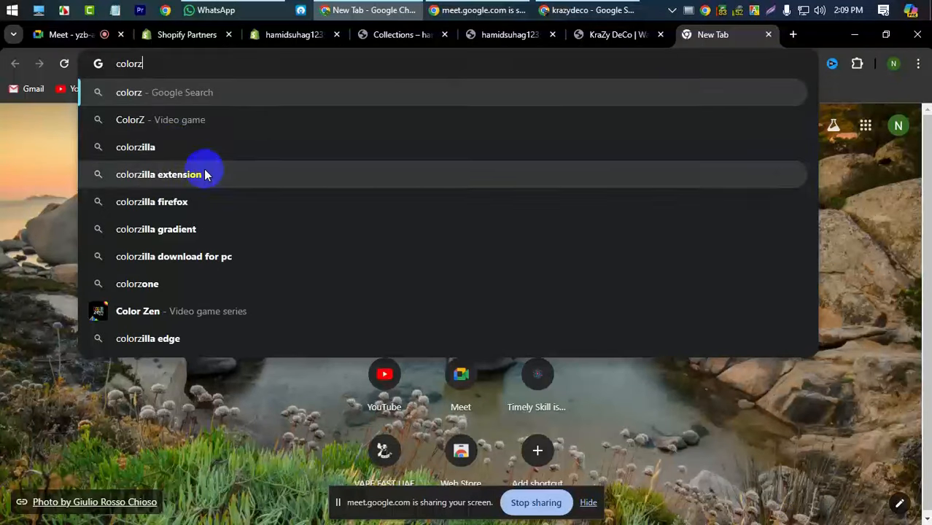
click(198, 175)
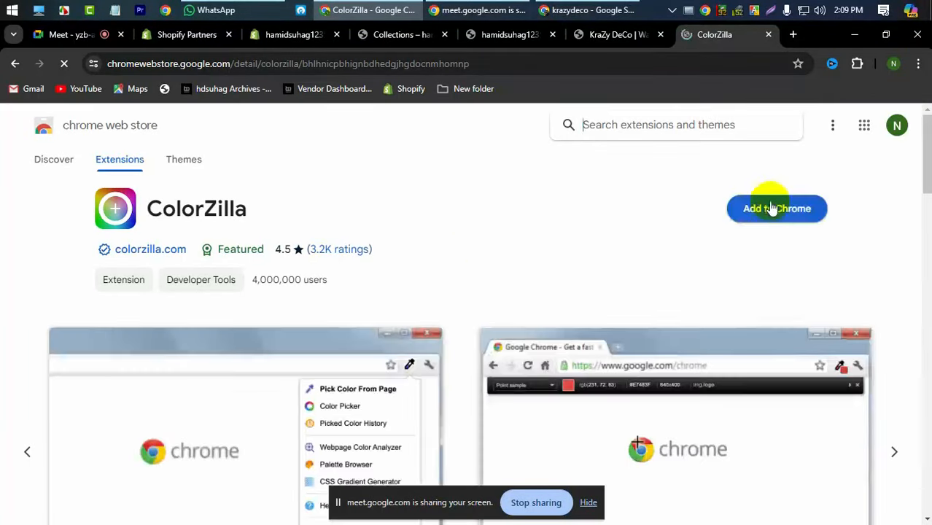
click(771, 207)
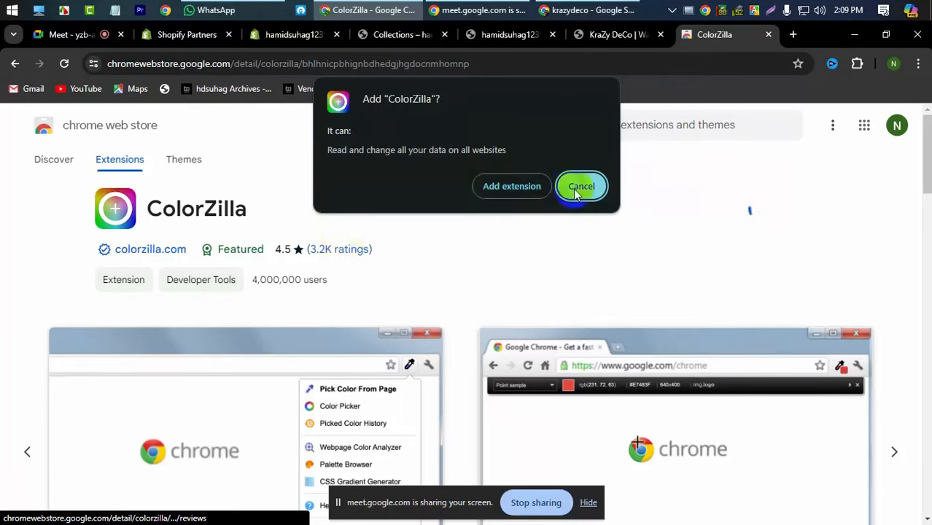
click(519, 188)
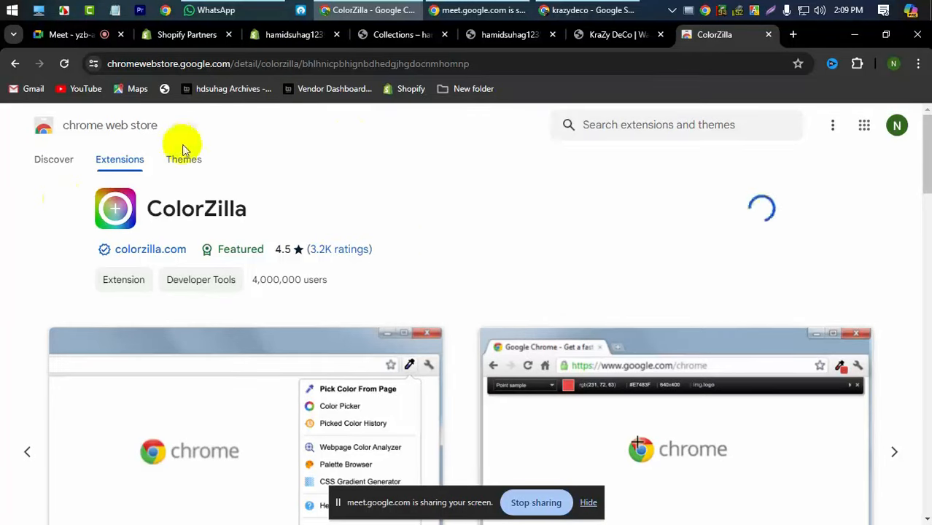
click(597, 35)
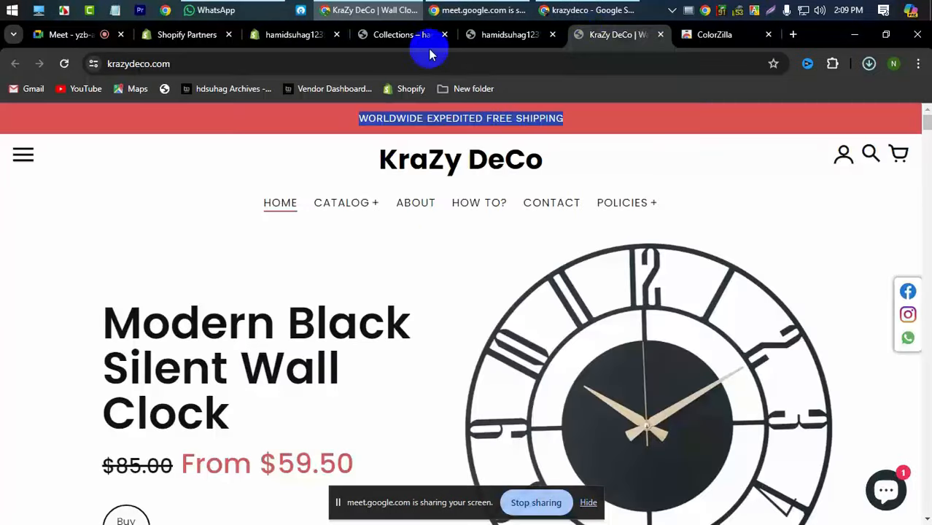
- Close the ColorZilla Installed tab and pin ColorZilla to the toolbar
click(508, 34)
click(396, 34)
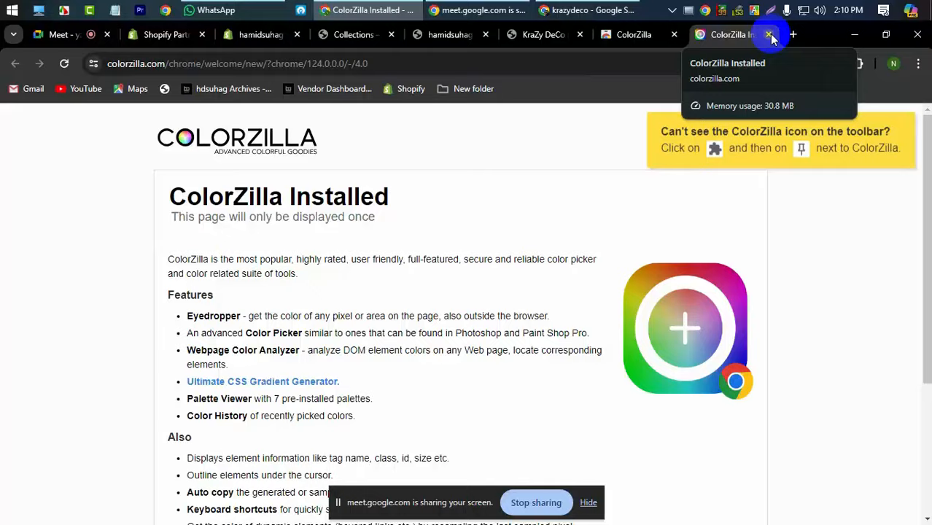
click(768, 34)
click(856, 64)
click(808, 171)
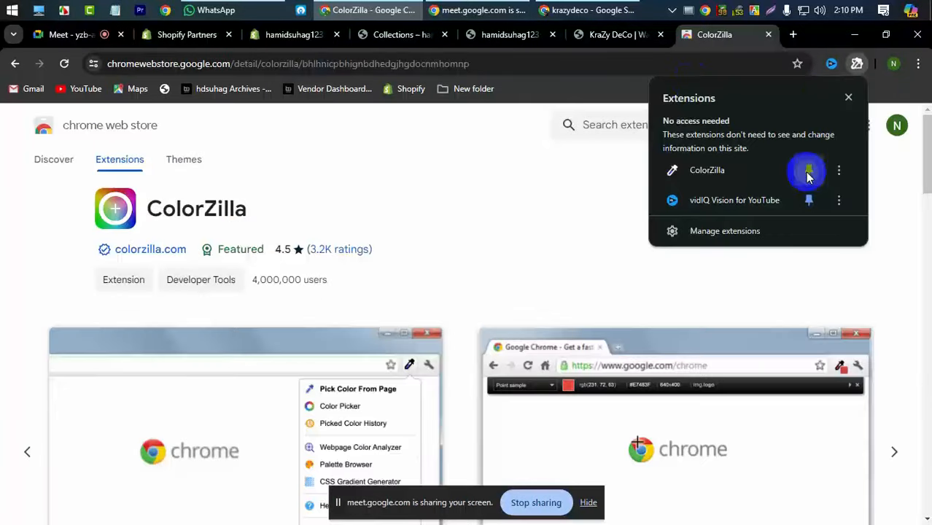
- Pick the KraZy DeCo banner's red #DE4F4F with ColorZilla's eyedropper
click(589, 34)
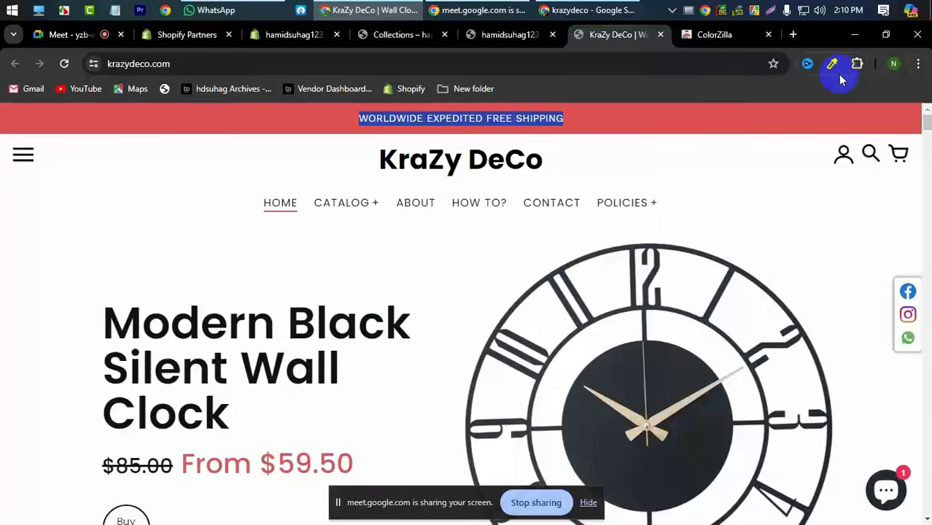
click(296, 111)
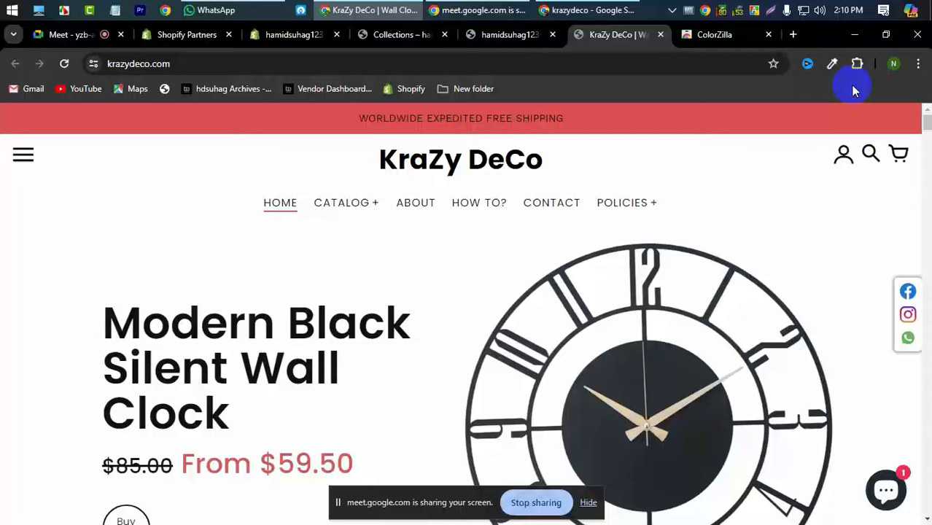
click(832, 66)
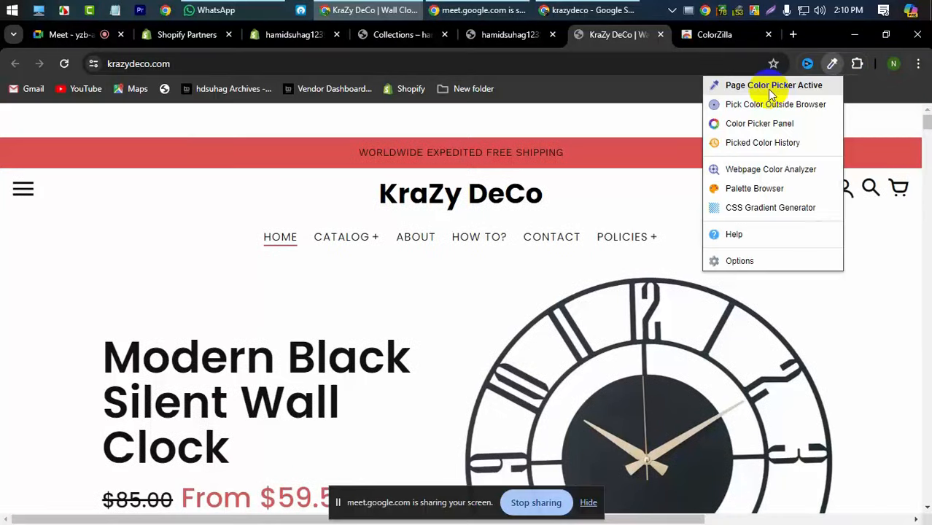
click(796, 83)
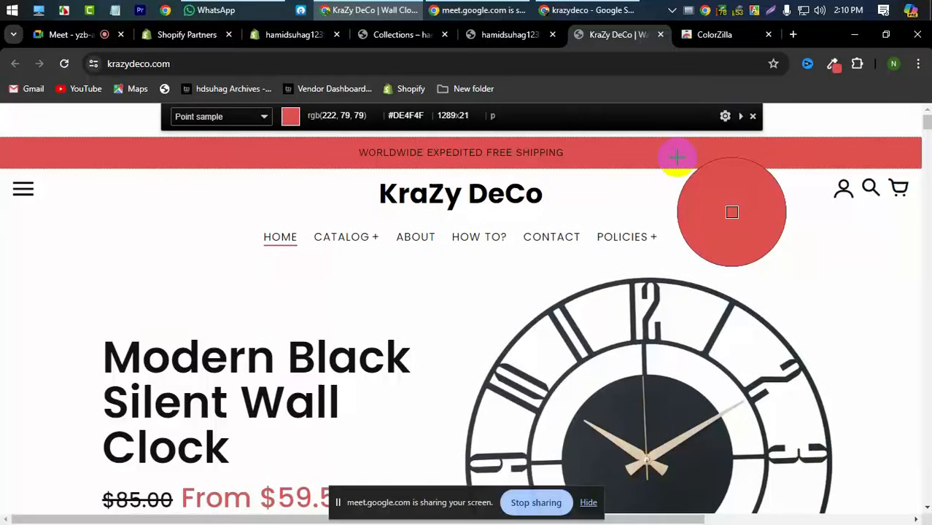
click(676, 156)
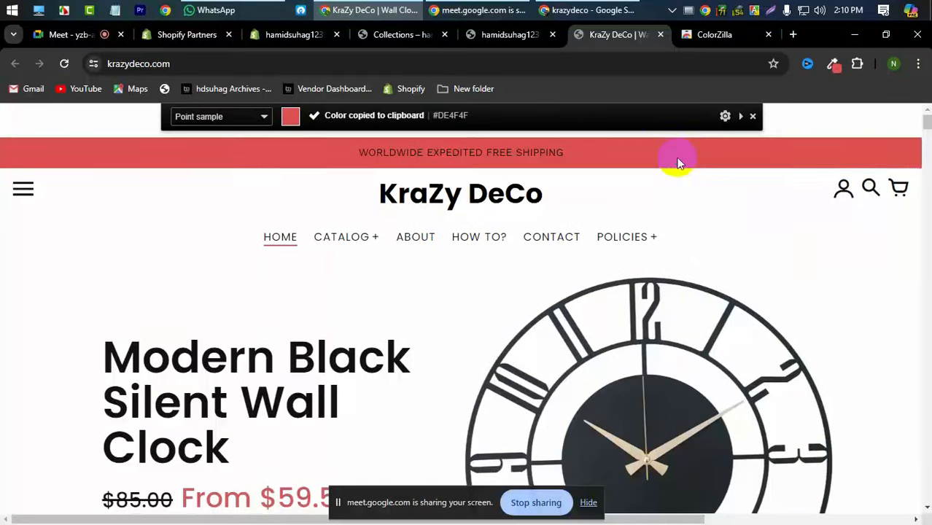
click(390, 33)
click(292, 34)
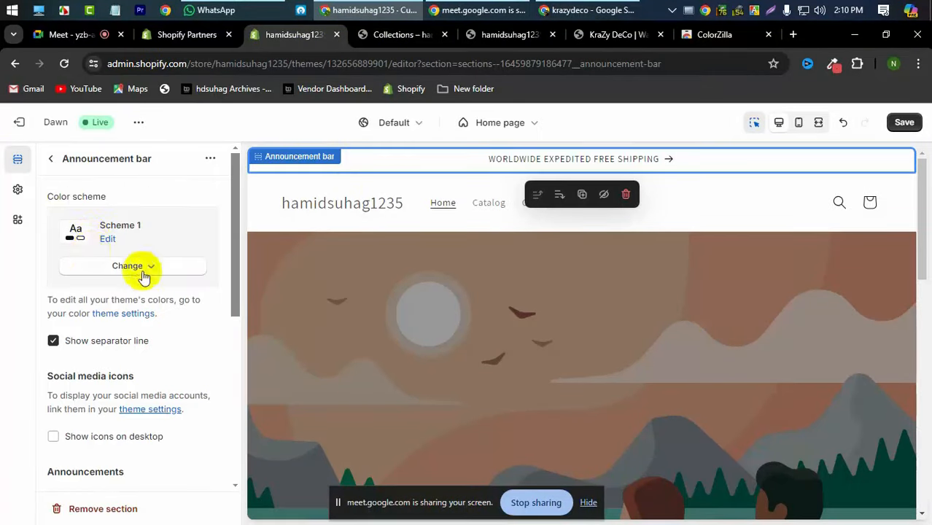
- Replace Scheme 1's FFFFFF background with the pasted red hex #DE4F4F
scroll(141, 277, down, 5)
scroll(142, 276, up, 5)
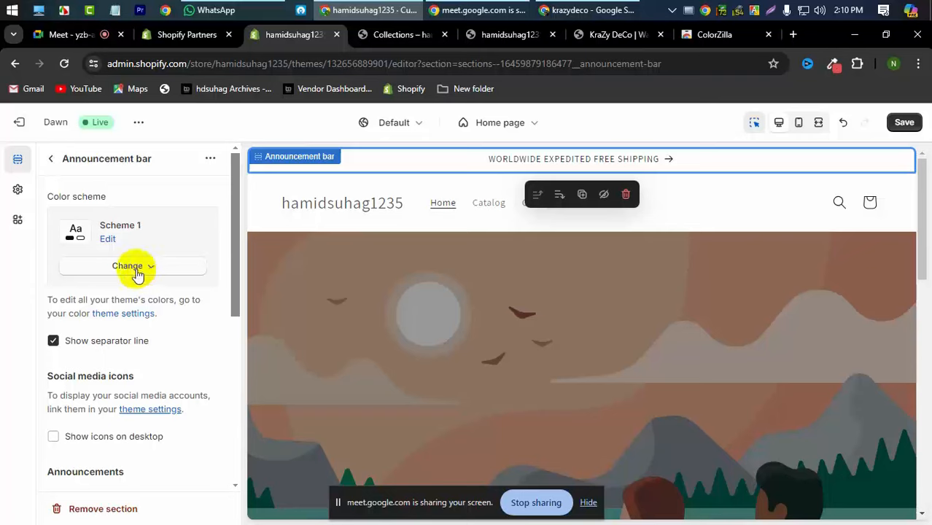
click(109, 240)
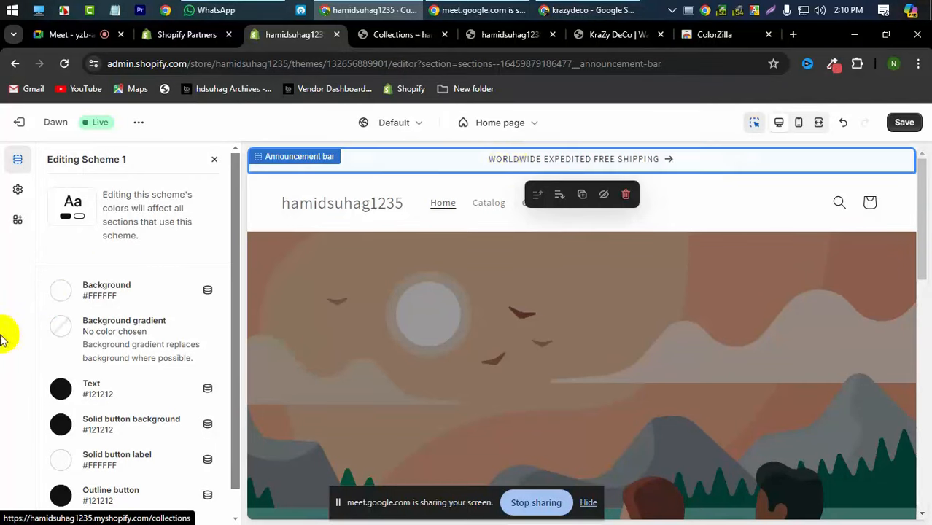
click(60, 289)
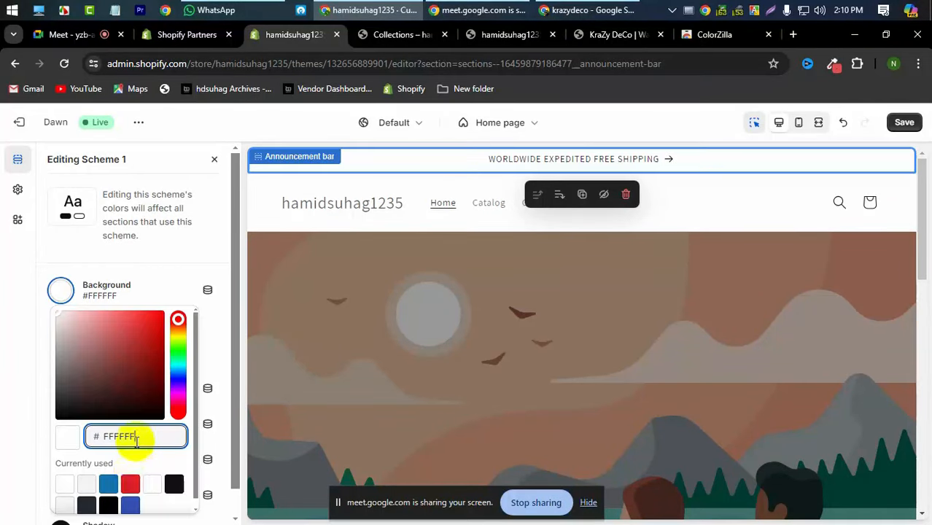
double_click(137, 437)
key(ctrl+v)
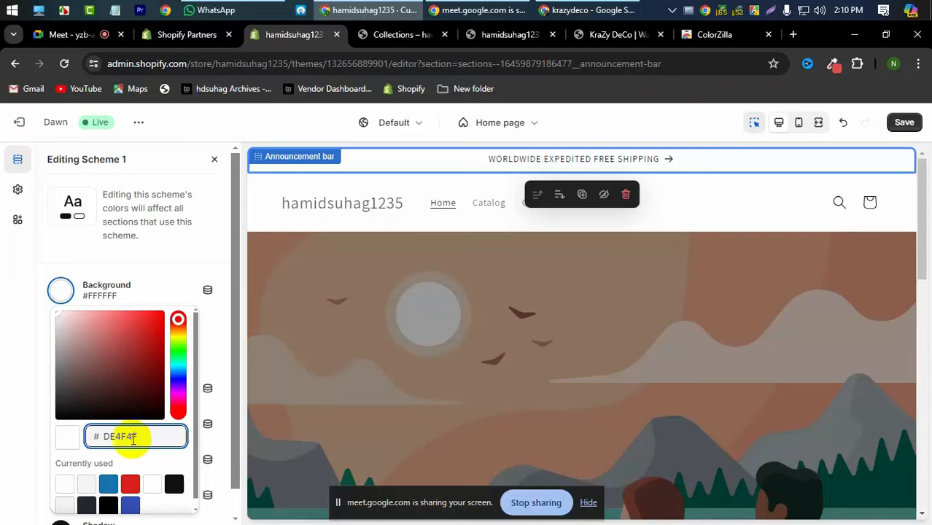
click(2, 356)
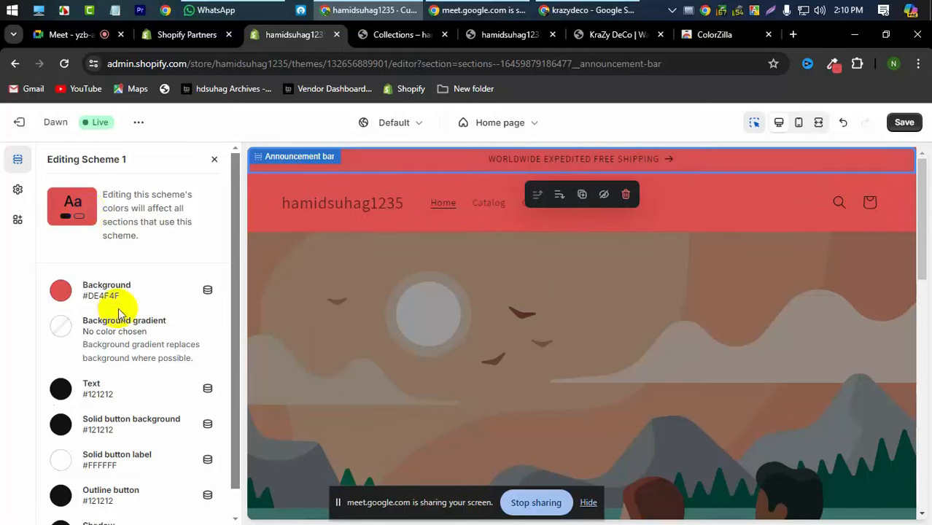
scroll(118, 307, down, 1)
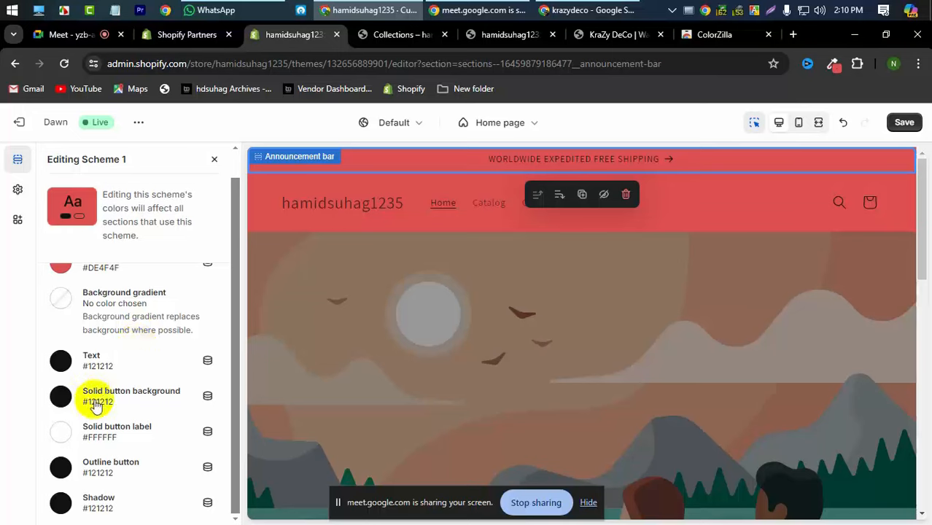
- Change Scheme 1's text colour to white #FFF and save the theme
click(61, 360)
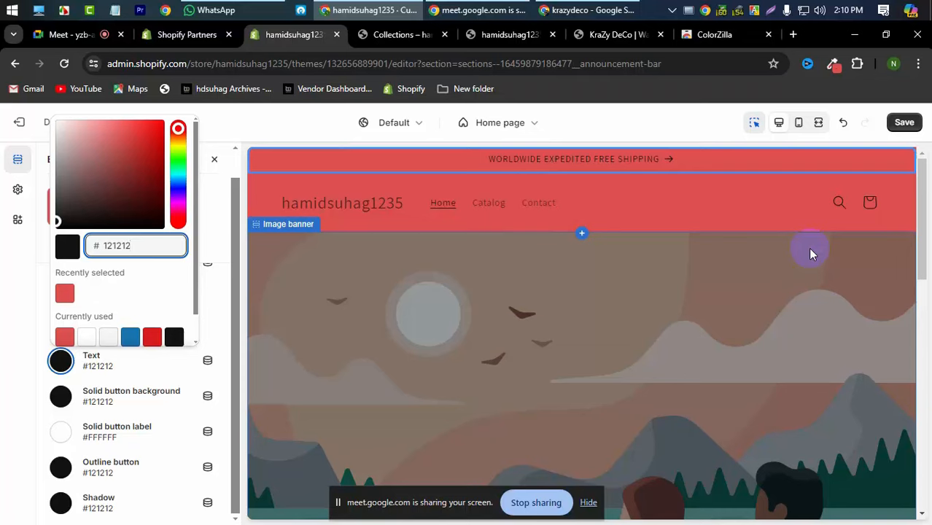
click(86, 336)
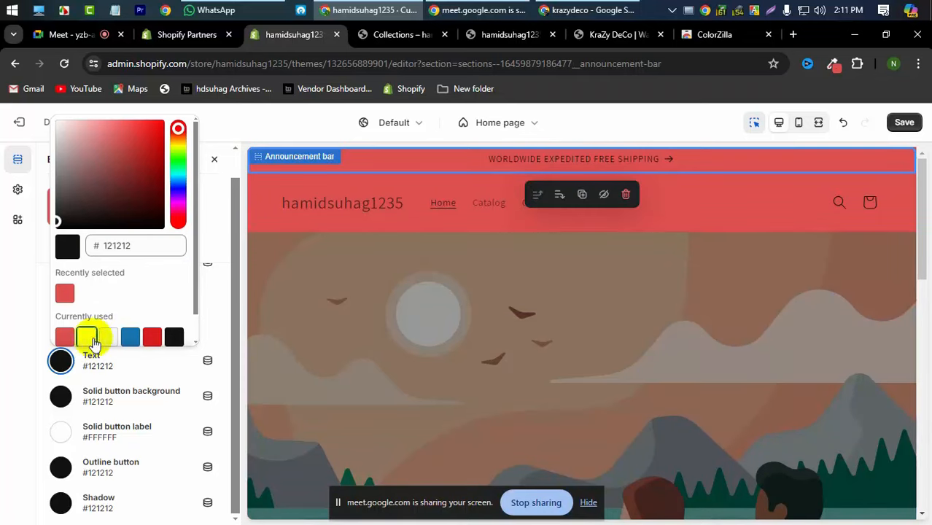
click(2, 359)
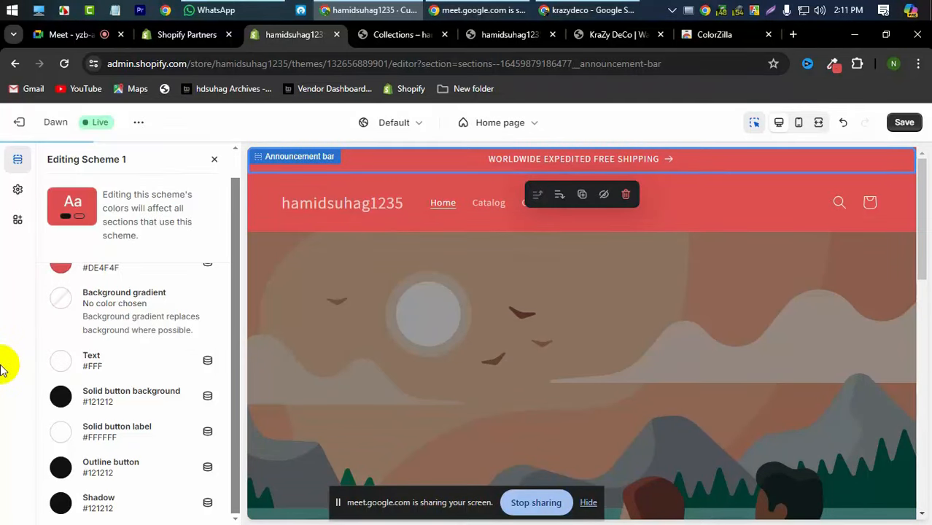
scroll(95, 315, up, 1)
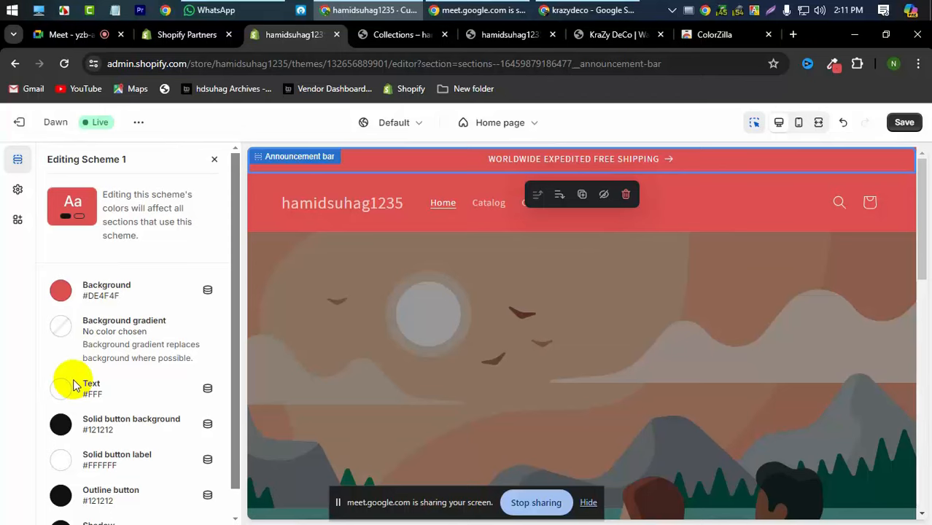
scroll(73, 385, down, 1)
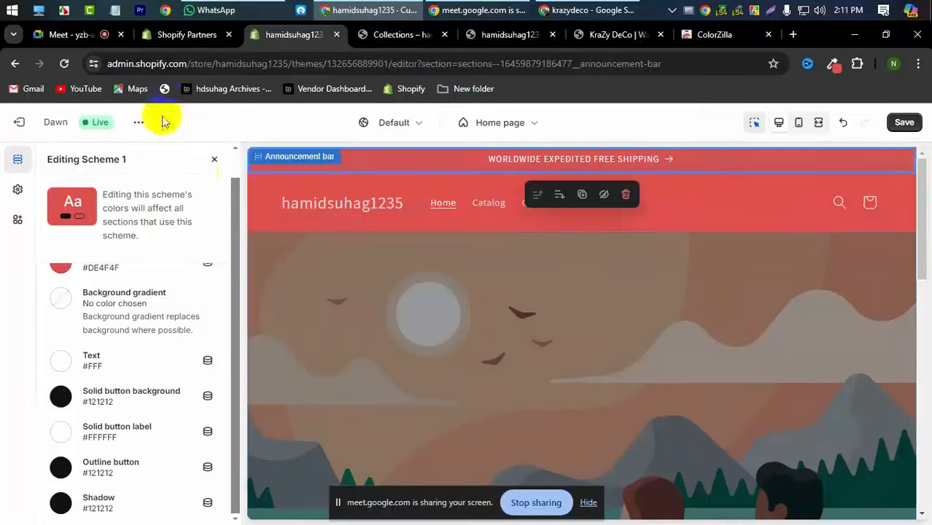
click(904, 123)
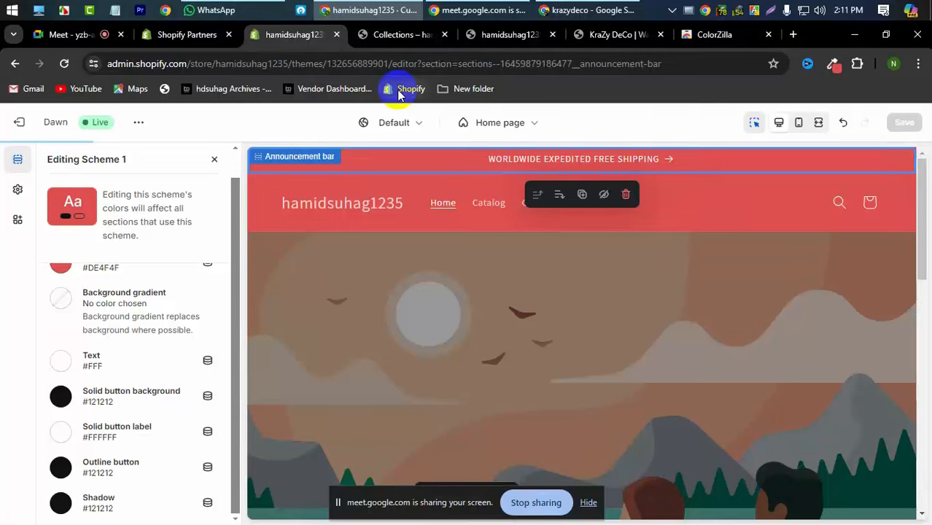
click(400, 42)
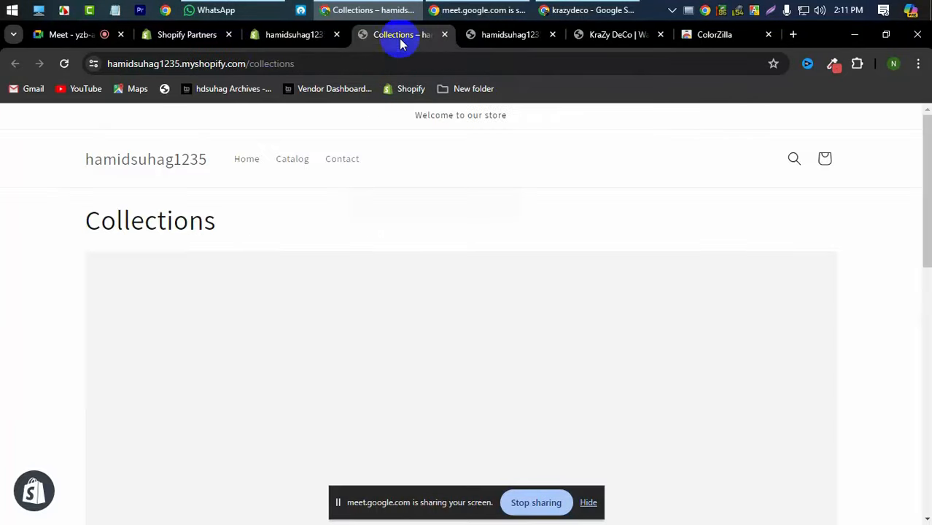
click(63, 65)
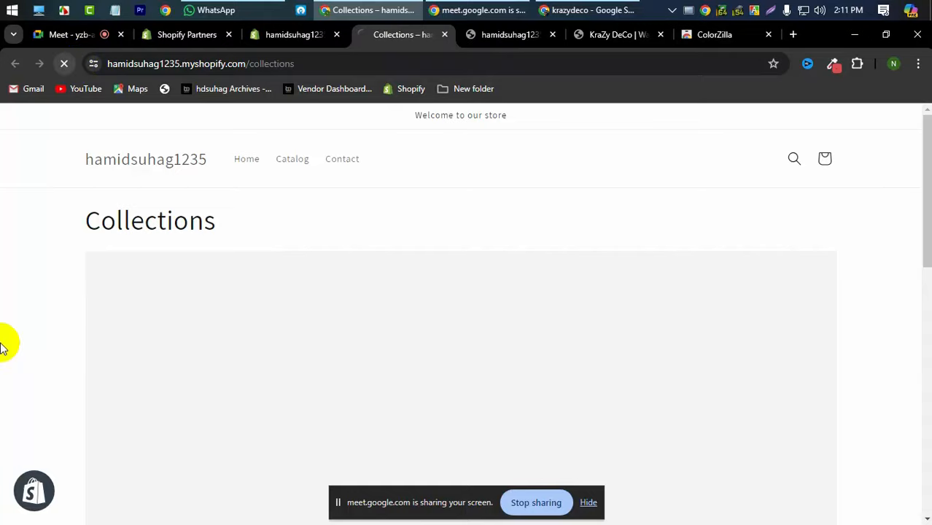
scroll(11, 485, down, 6)
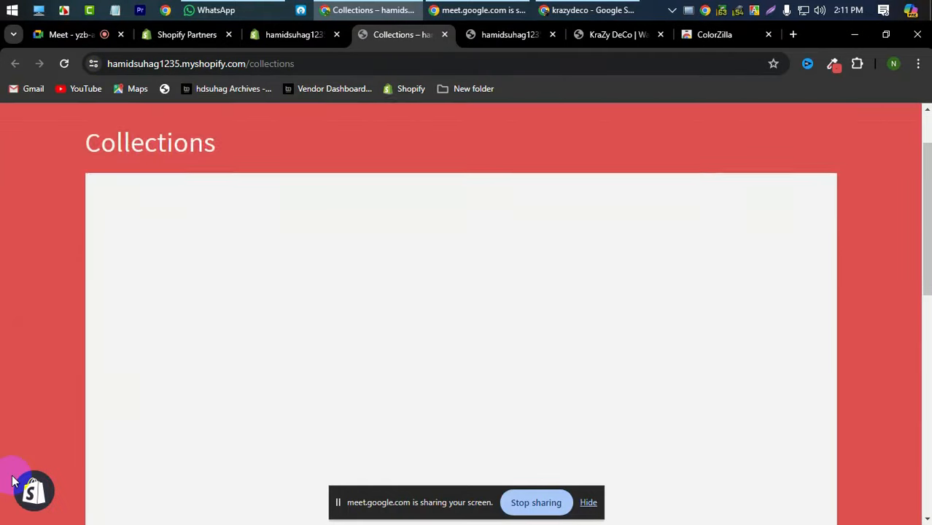
scroll(12, 481, up, 5)
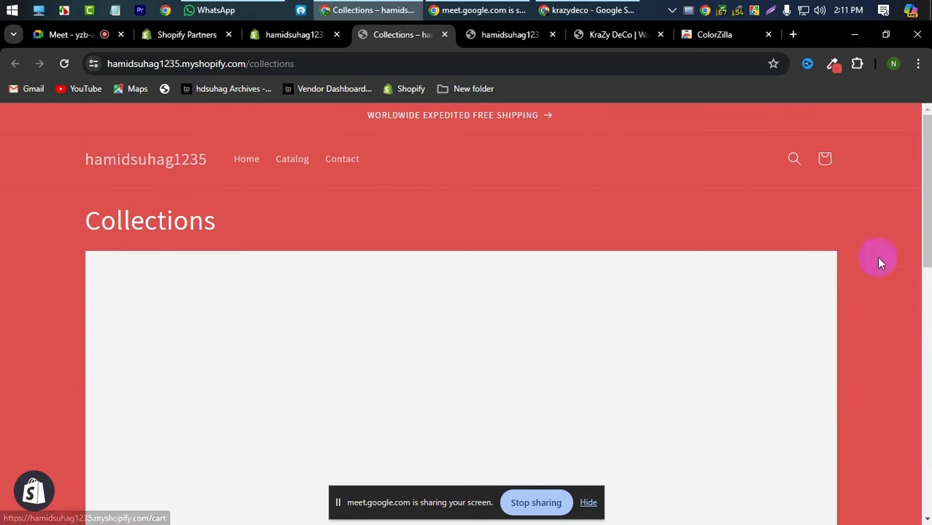
scroll(2, 315, down, 1)
scroll(2, 315, down, 5)
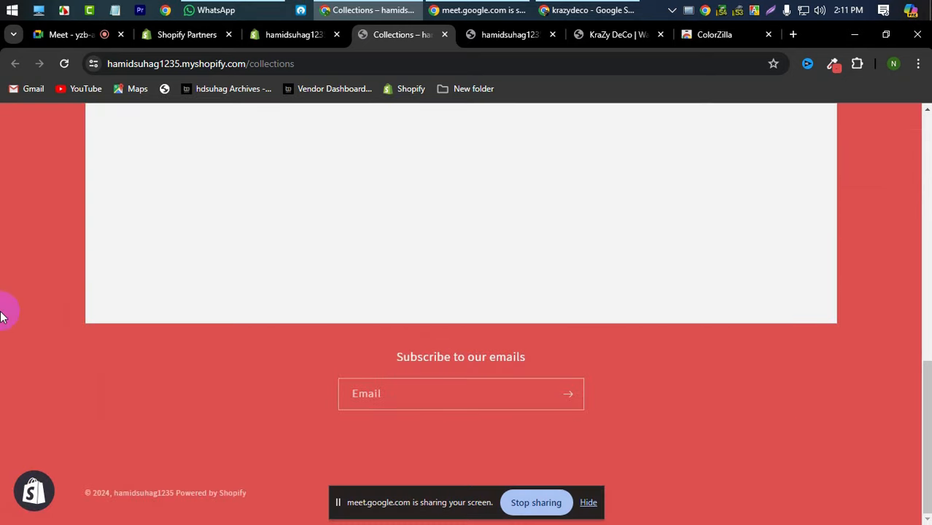
scroll(2, 315, up, 5)
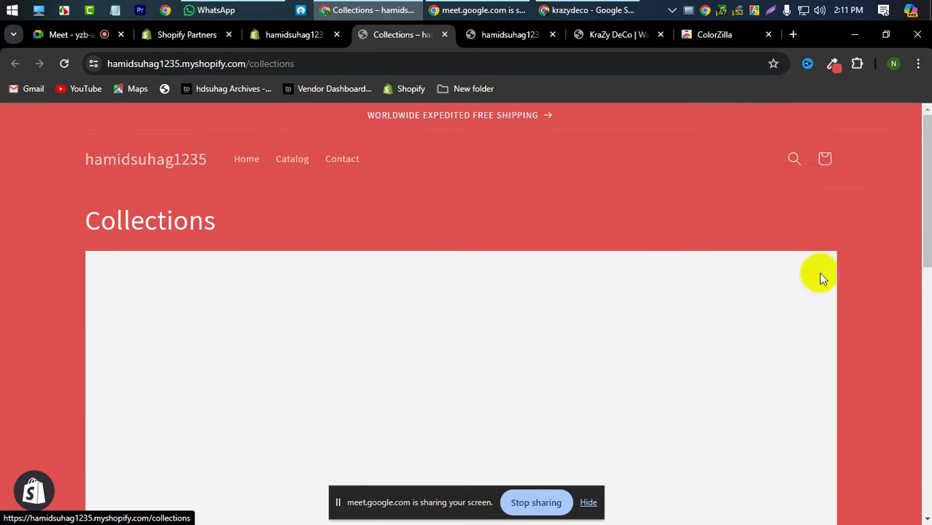
scroll(902, 390, down, 5)
scroll(911, 379, down, 3)
scroll(926, 362, up, 8)
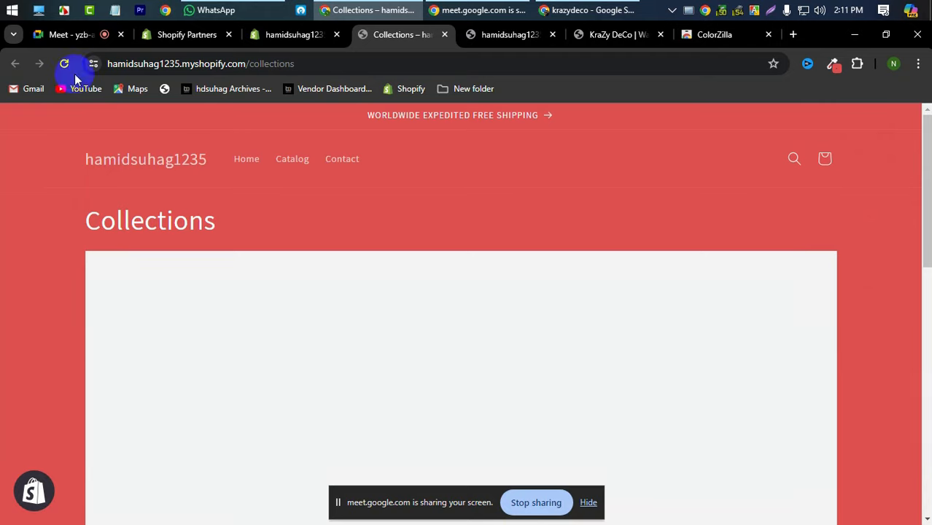
click(288, 34)
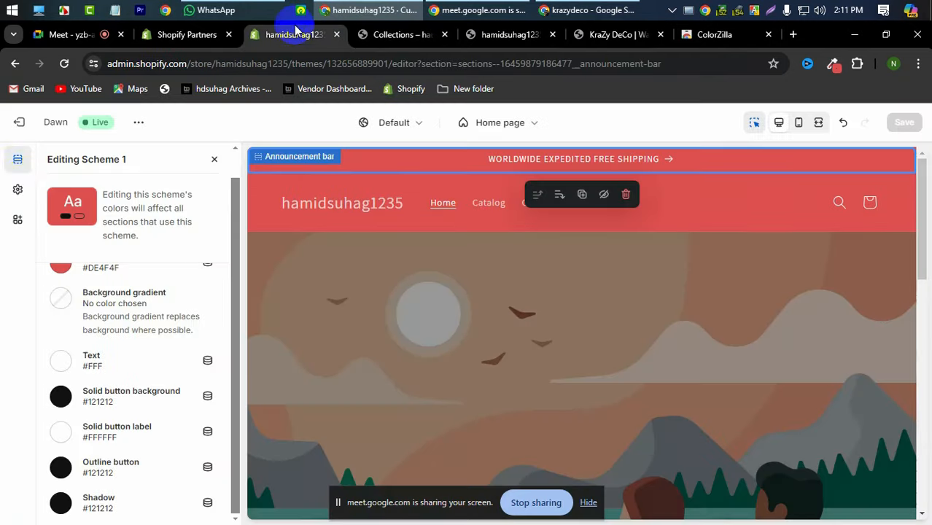
- Return to the announcement bar settings, keep Scheme 1, and open it for editing
click(215, 160)
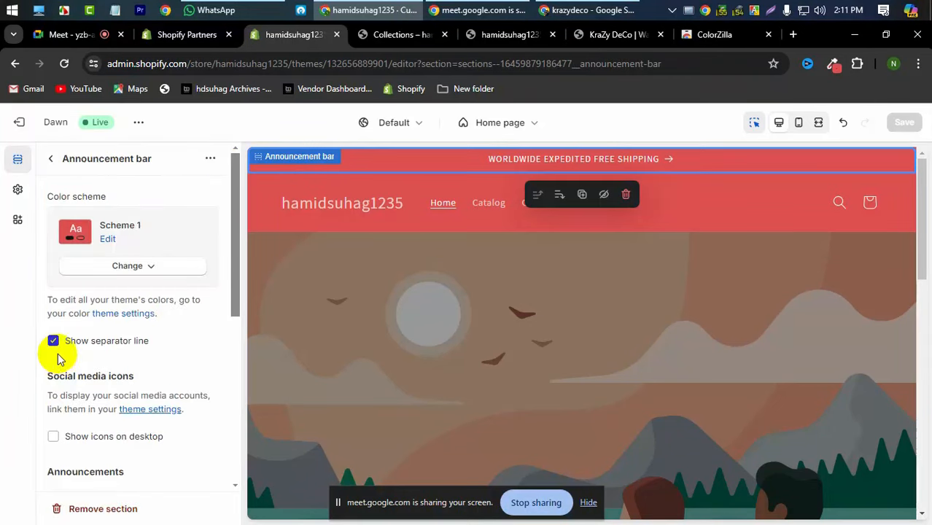
click(139, 270)
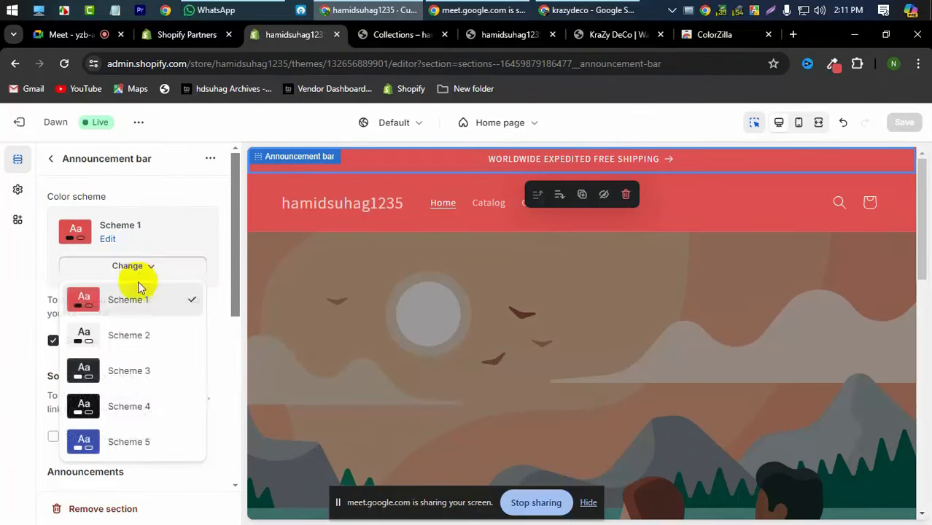
click(129, 312)
scroll(129, 329, down, 3)
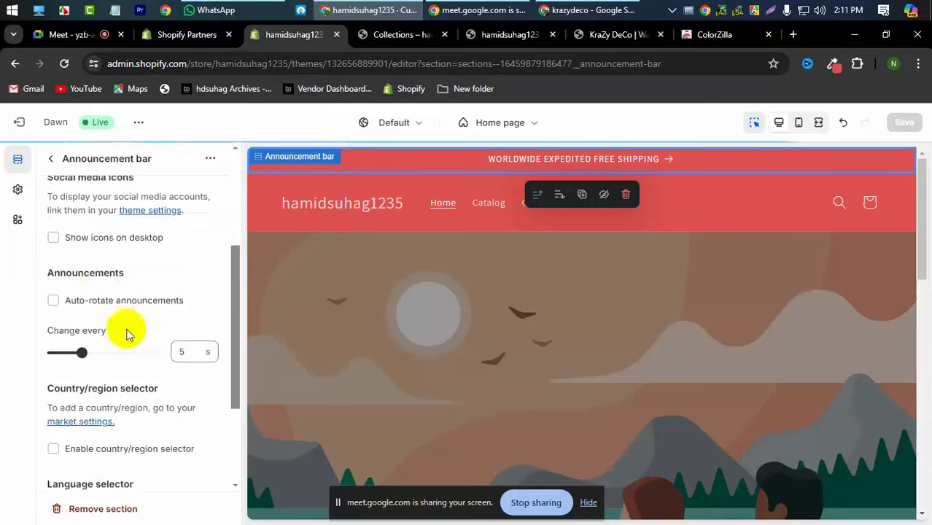
scroll(105, 253, up, 3)
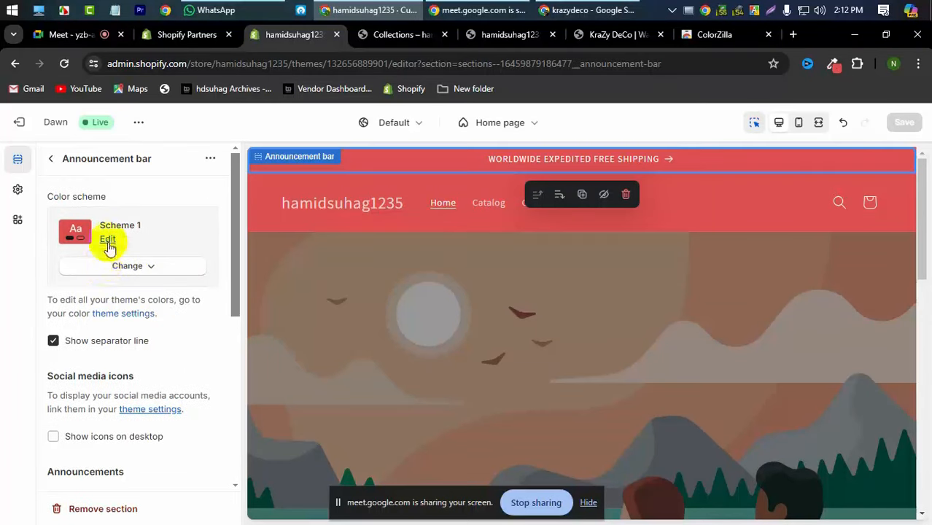
click(107, 239)
- Revert Scheme 1 to a white #FFF background with #121212 text
click(62, 291)
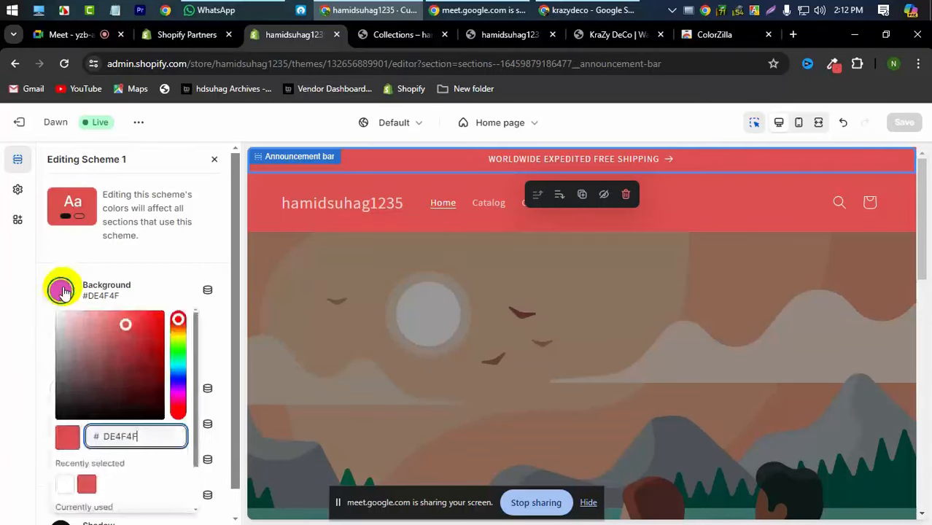
scroll(55, 443, down, 2)
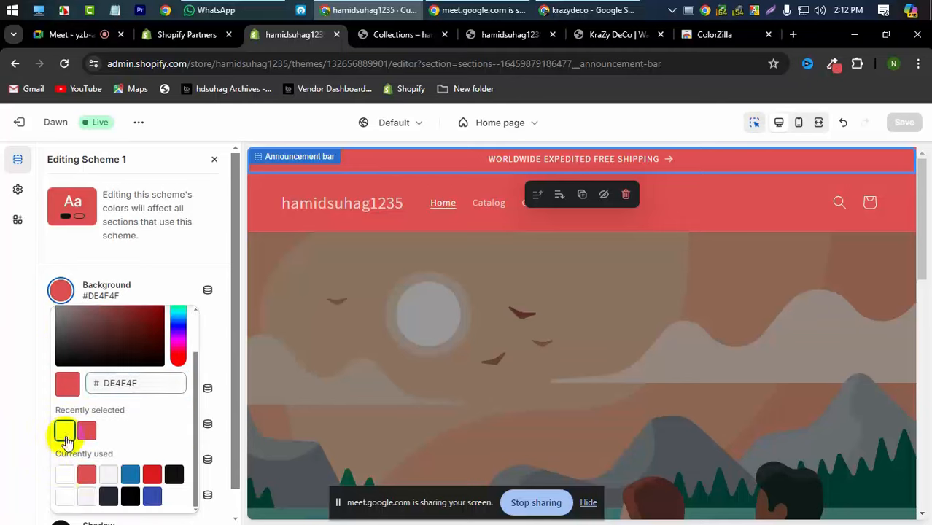
click(64, 432)
click(20, 440)
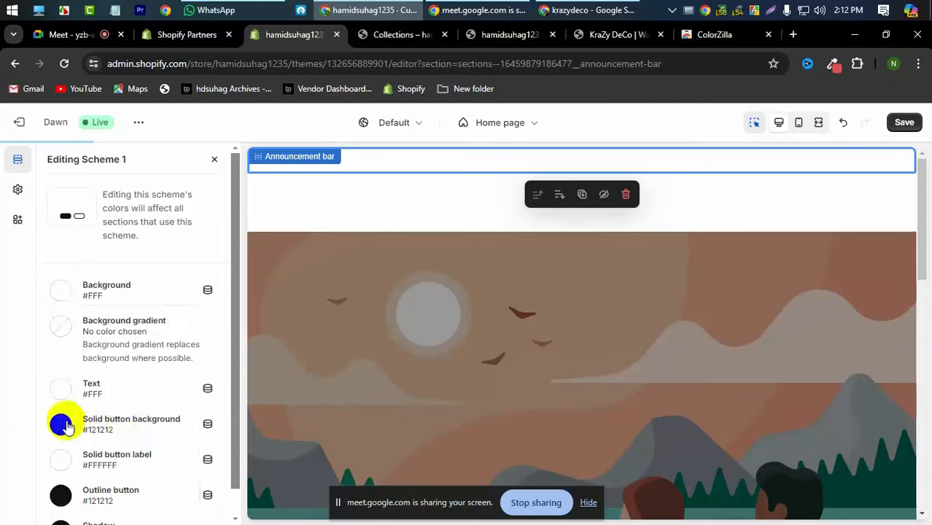
scroll(59, 393, down, 1)
click(65, 361)
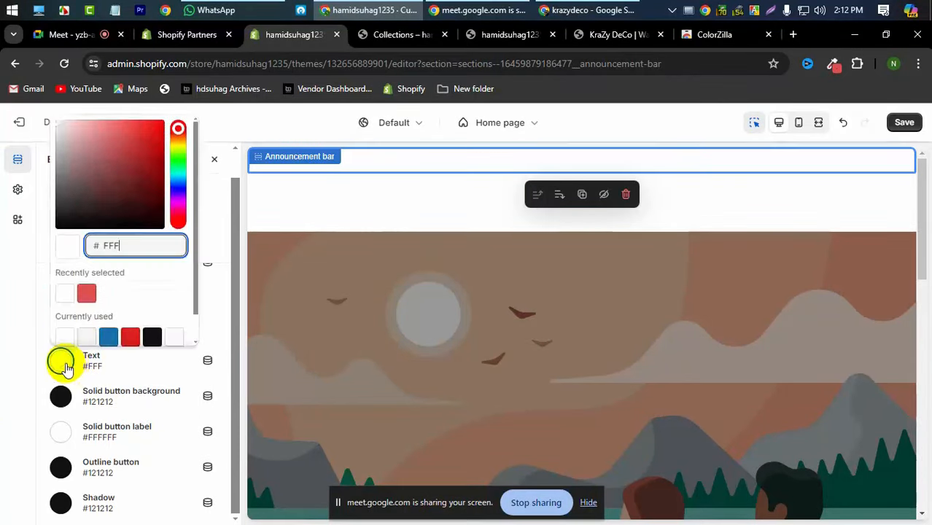
click(151, 336)
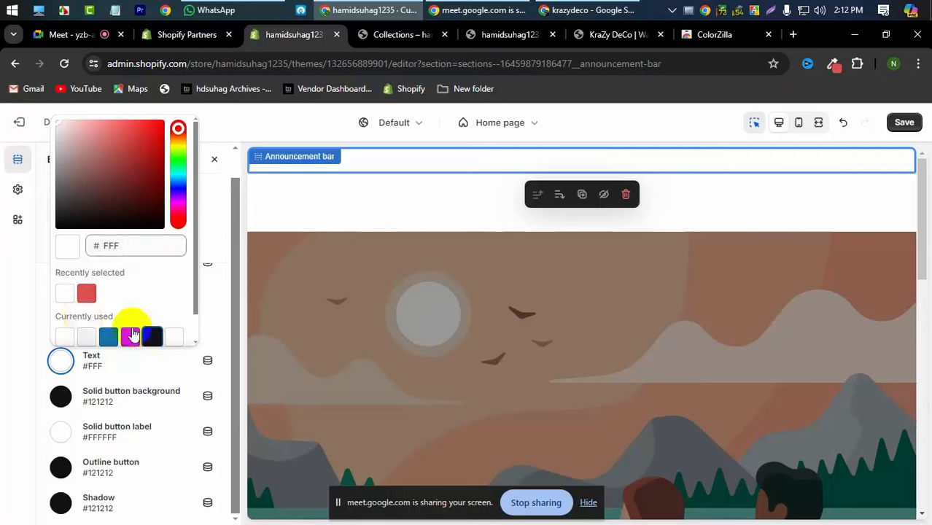
click(3, 321)
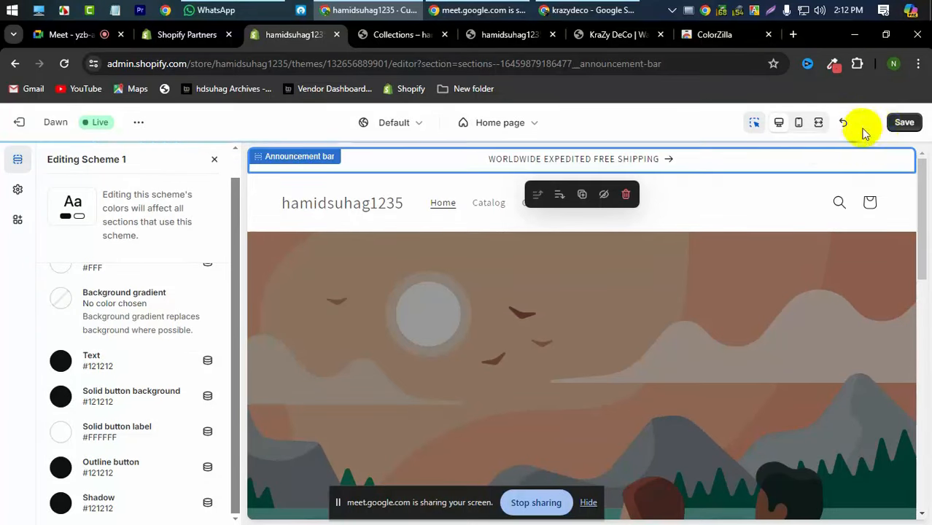
- Save the theme edits and review the preview
click(902, 122)
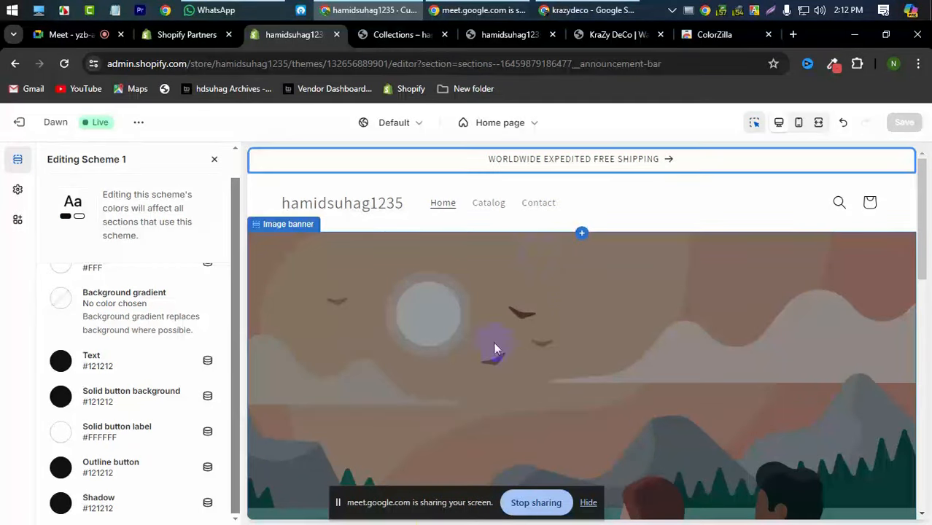
scroll(654, 334, down, 10)
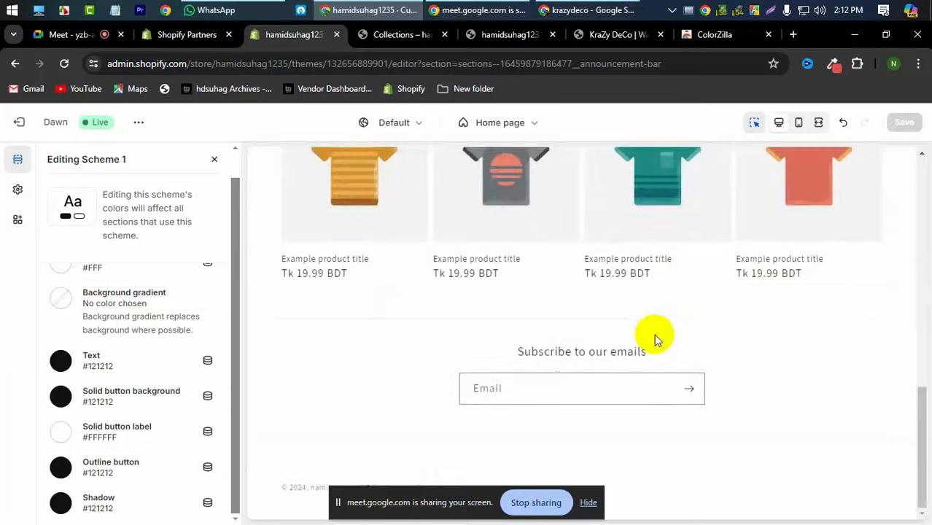
scroll(653, 334, up, 7)
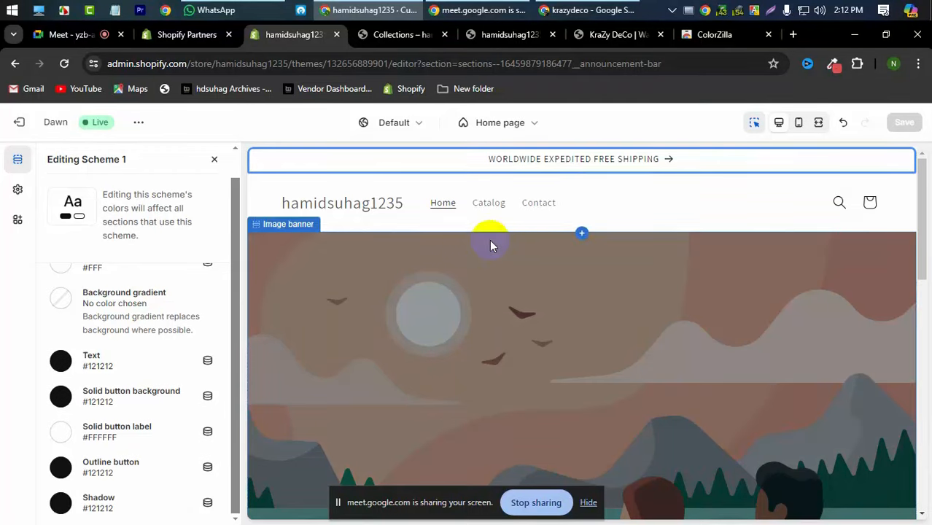
scroll(104, 315, up, 1)
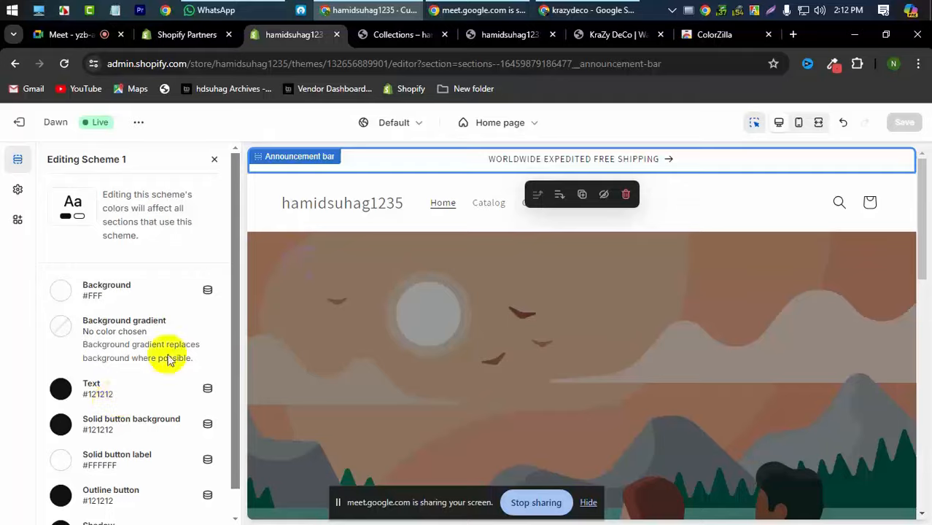
scroll(601, 276, down, 10)
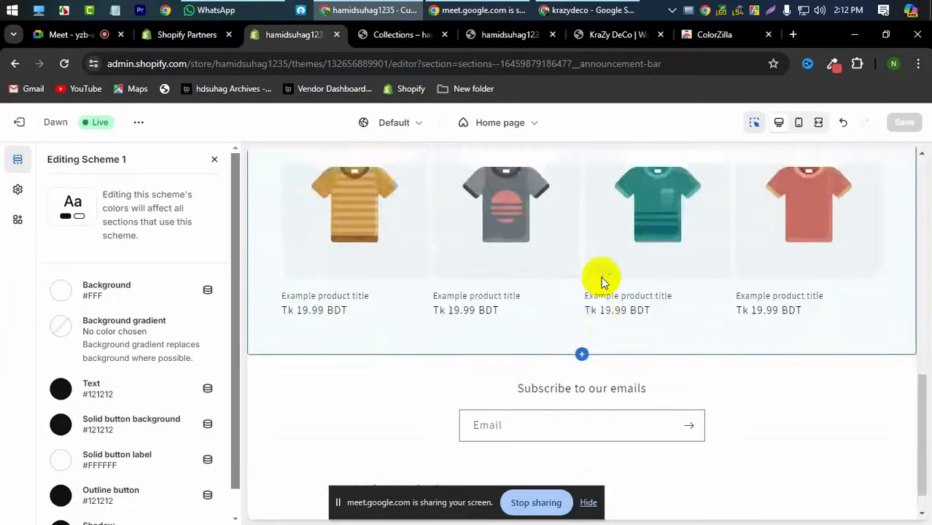
scroll(603, 282, up, 10)
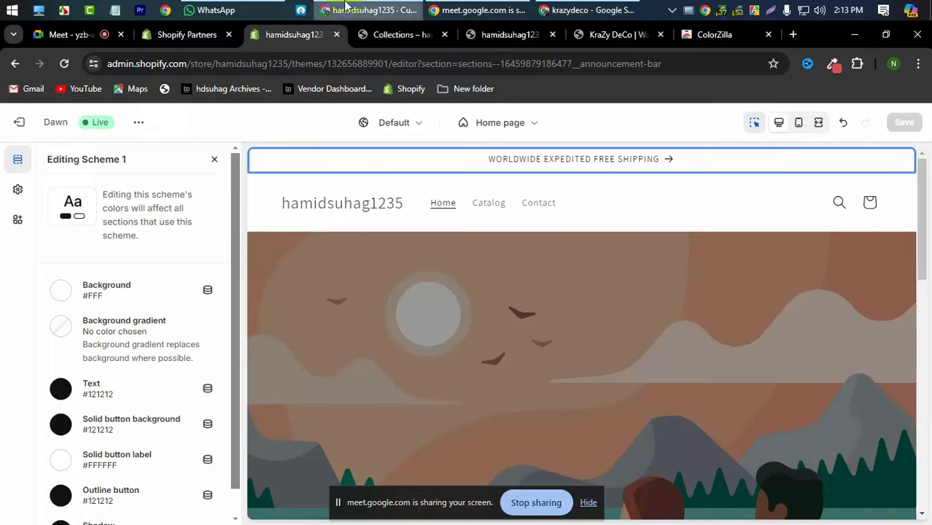
- Try a red background for Scheme 1, then restore it to white
click(58, 292)
click(146, 321)
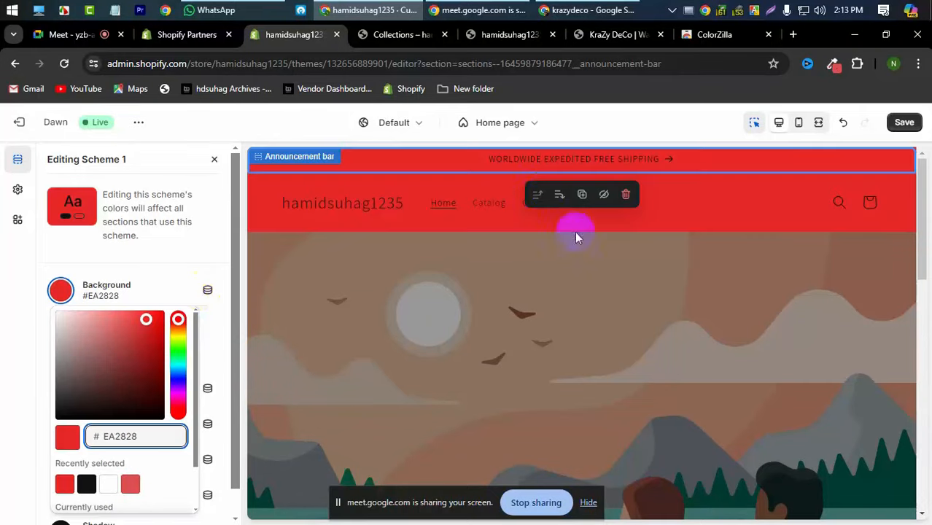
scroll(576, 328, down, 10)
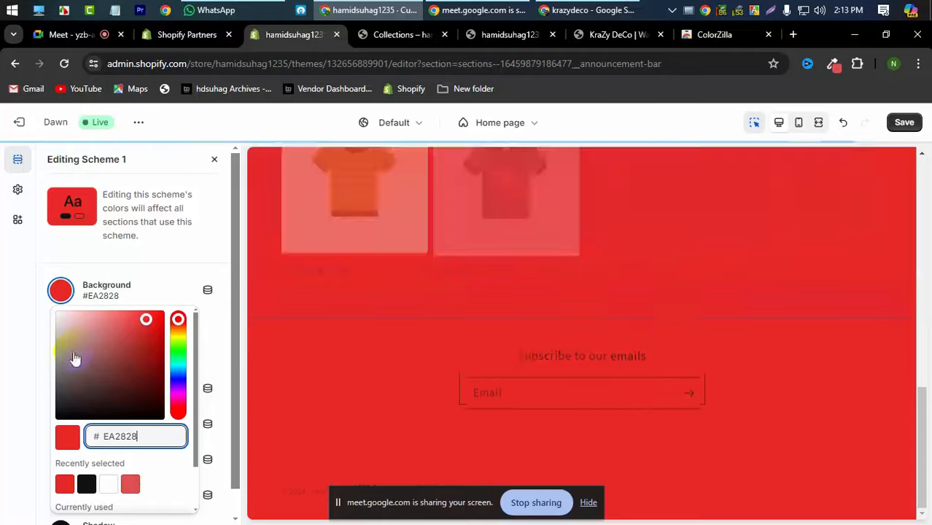
click(108, 484)
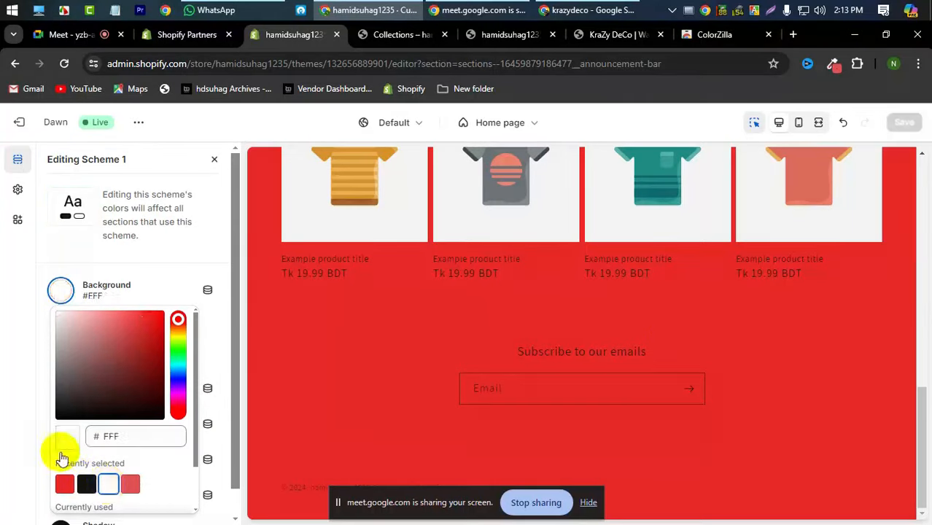
click(6, 386)
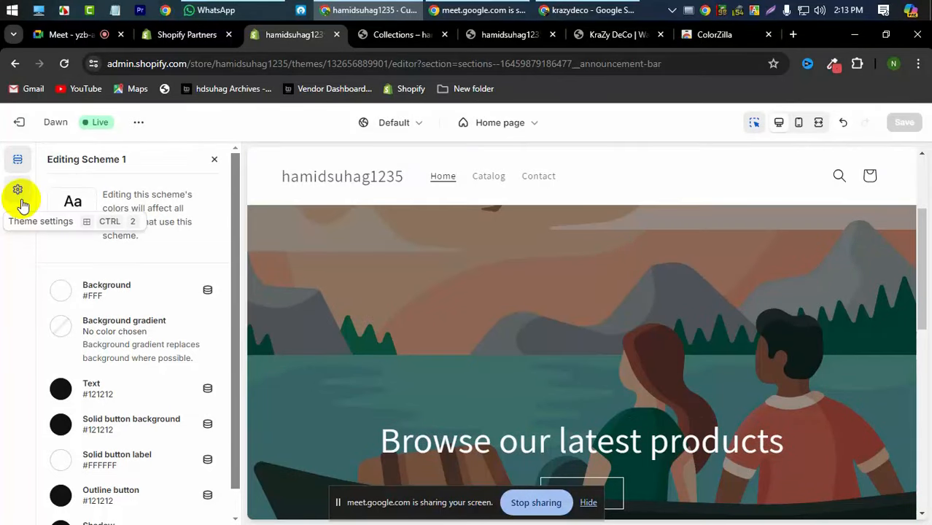
- Go to Theme settings > Colors and edit Scheme 1
click(18, 191)
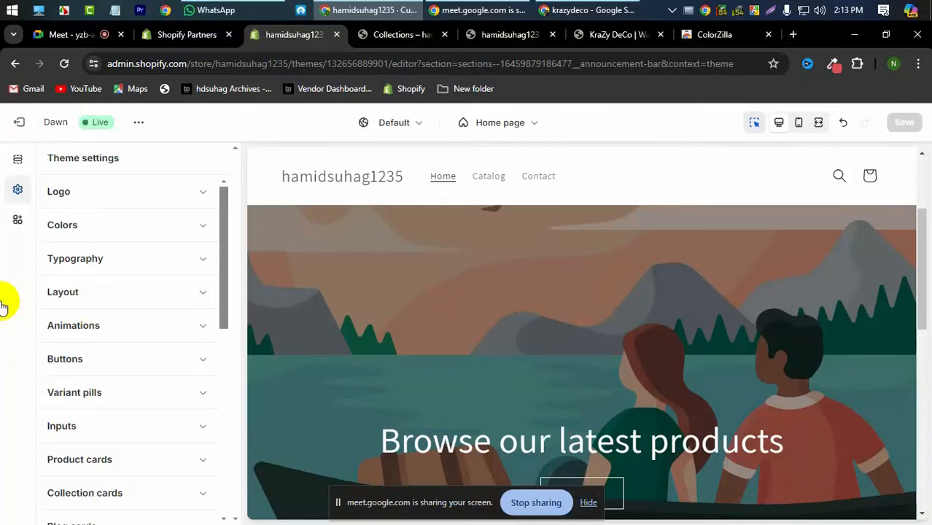
click(100, 229)
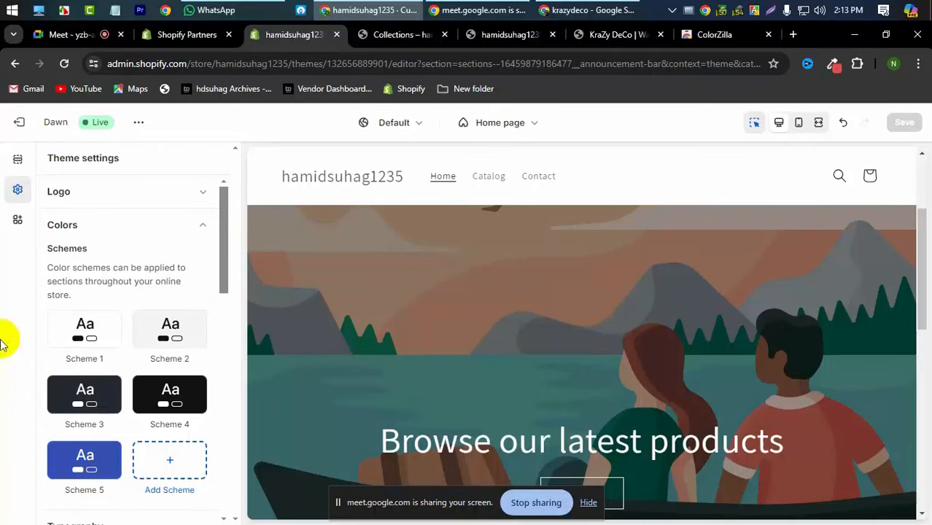
scroll(37, 308, down, 2)
scroll(62, 269, up, 2)
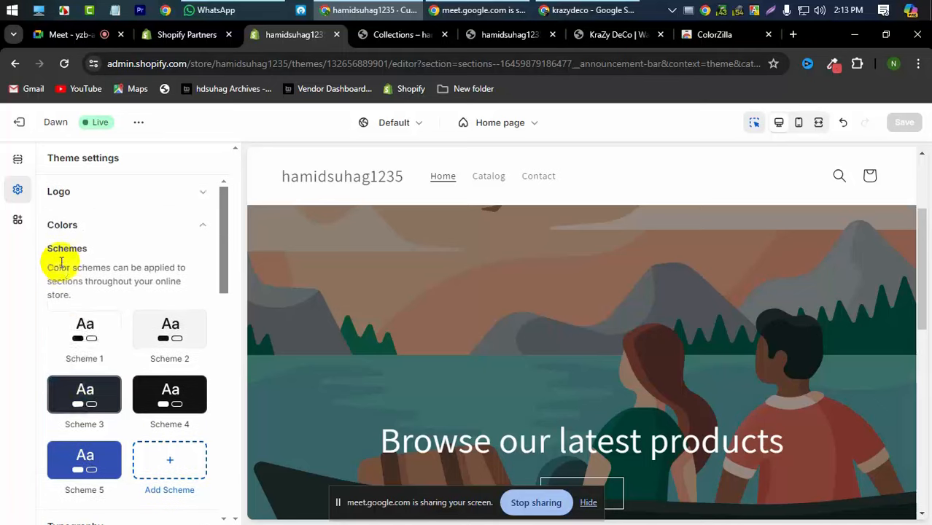
click(108, 333)
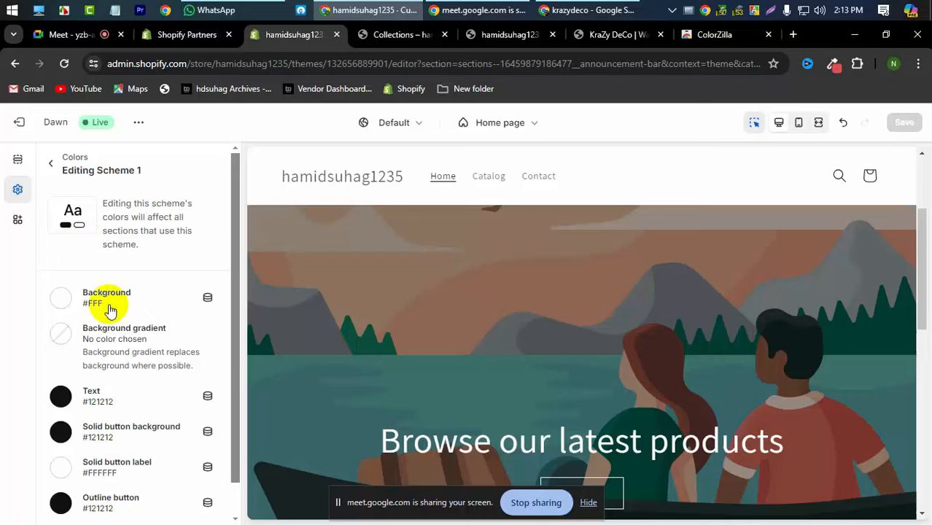
- Set Scheme 1's text colour to white #FFF and save the theme
click(61, 397)
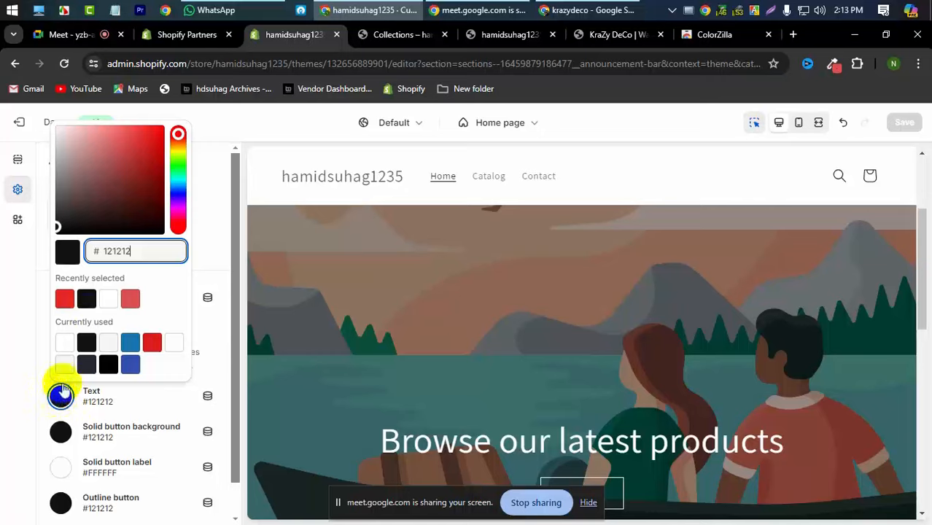
click(108, 298)
click(3, 350)
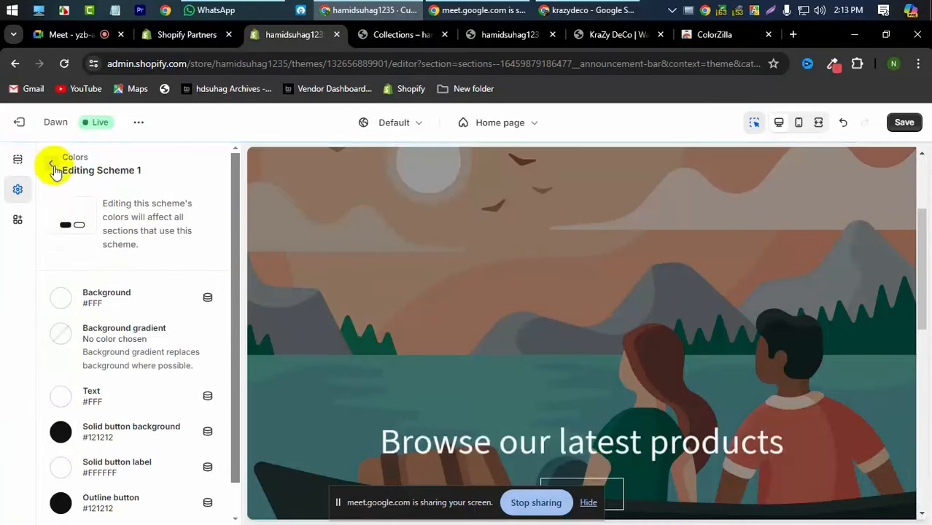
click(904, 122)
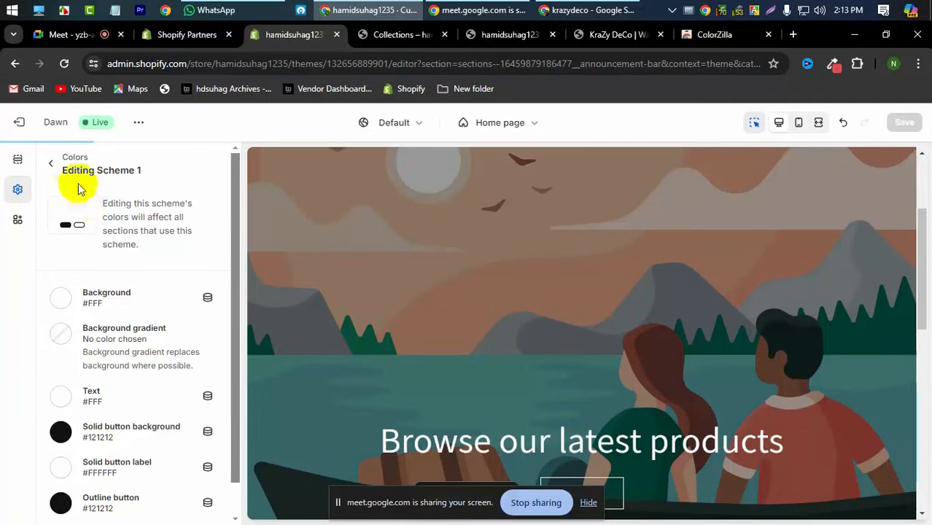
click(51, 169)
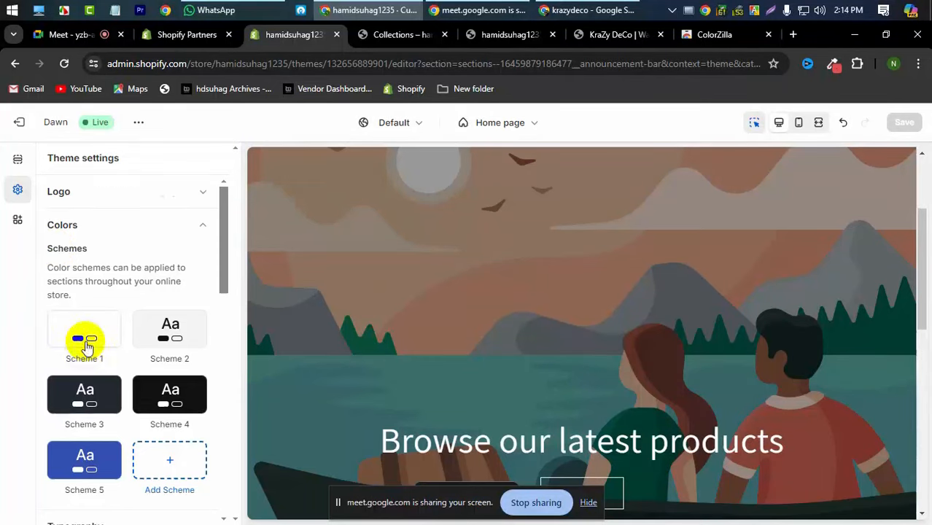
scroll(86, 347, down, 1)
scroll(83, 349, up, 1)
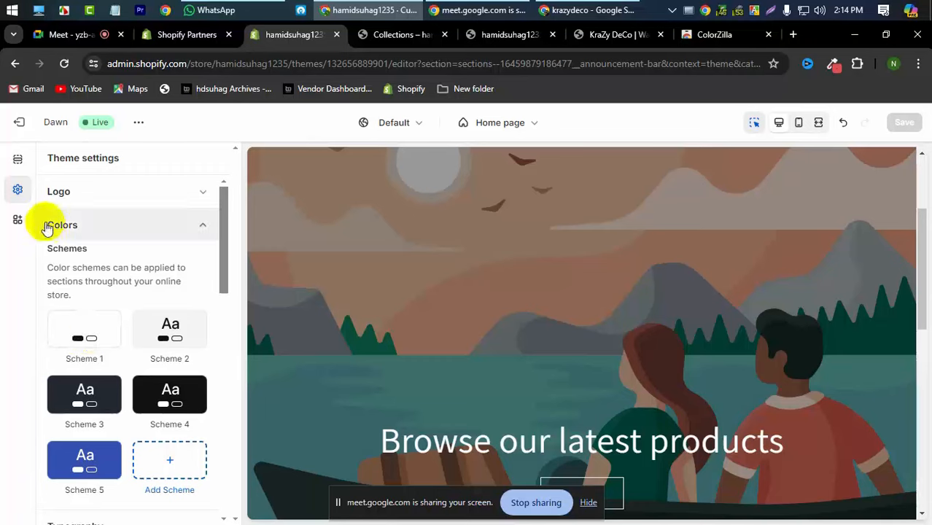
click(19, 160)
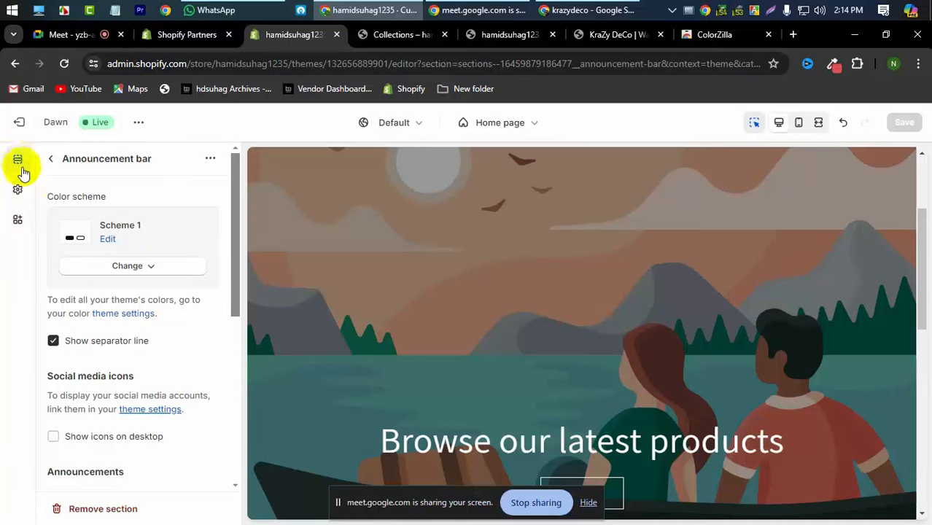
click(490, 275)
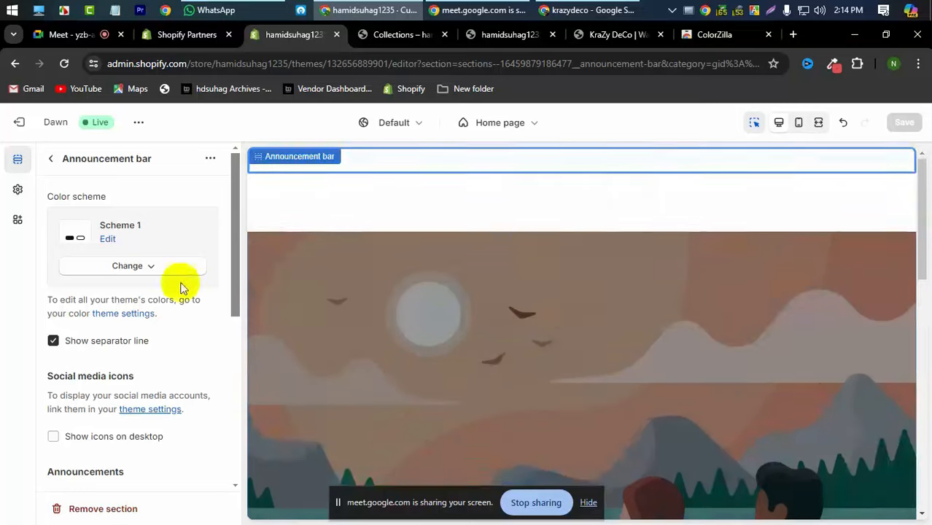
click(128, 268)
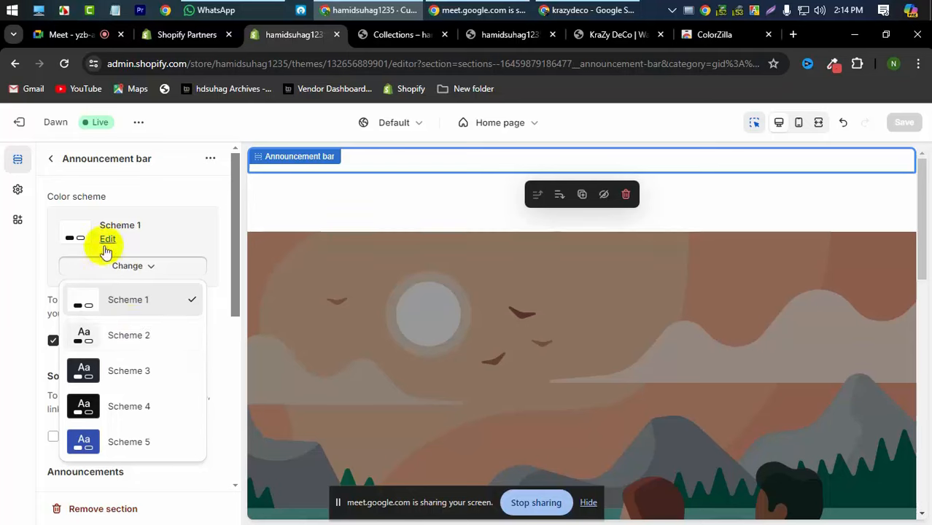
click(107, 240)
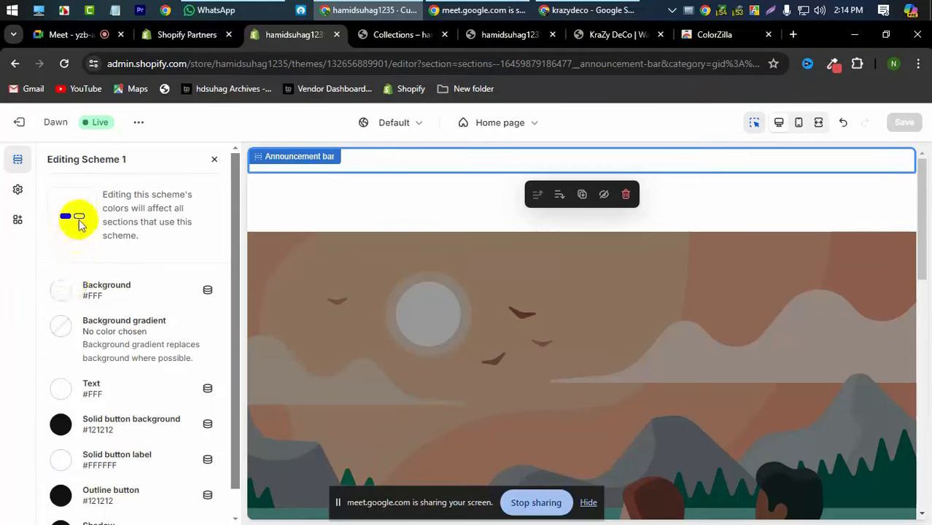
click(64, 295)
click(120, 350)
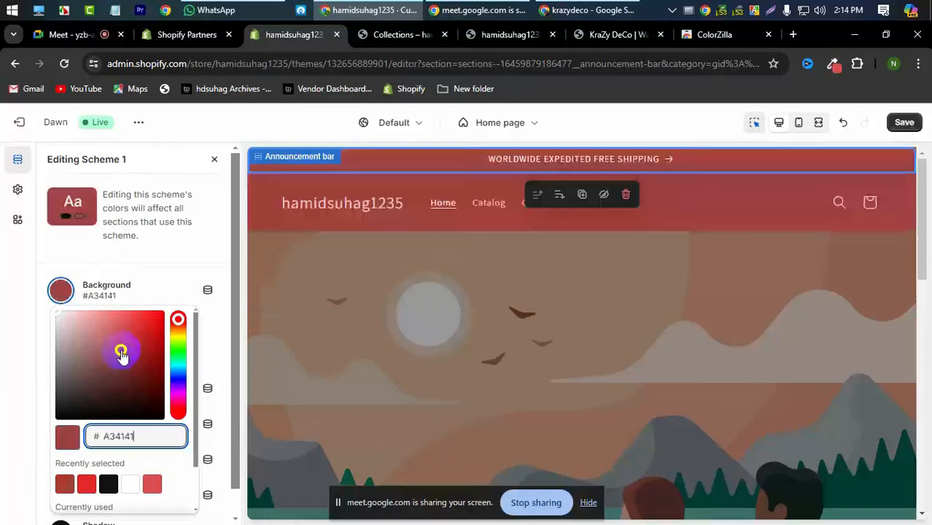
scroll(578, 365, down, 5)
scroll(581, 368, down, 3)
scroll(580, 368, up, 8)
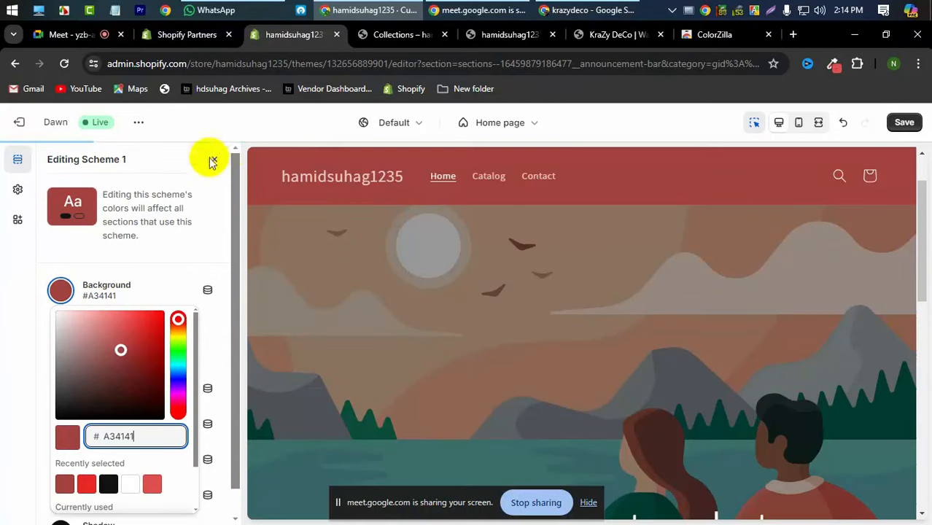
click(130, 484)
click(13, 289)
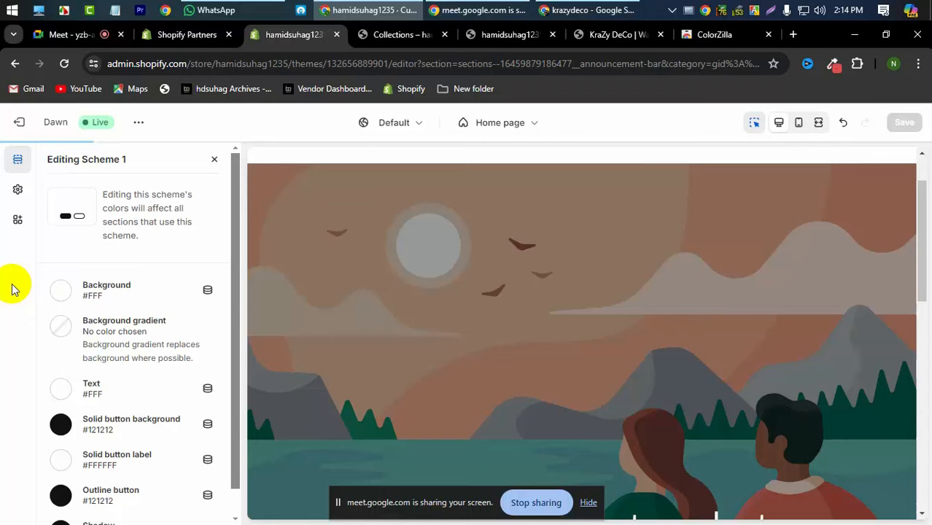
click(17, 191)
scroll(160, 339, down, 5)
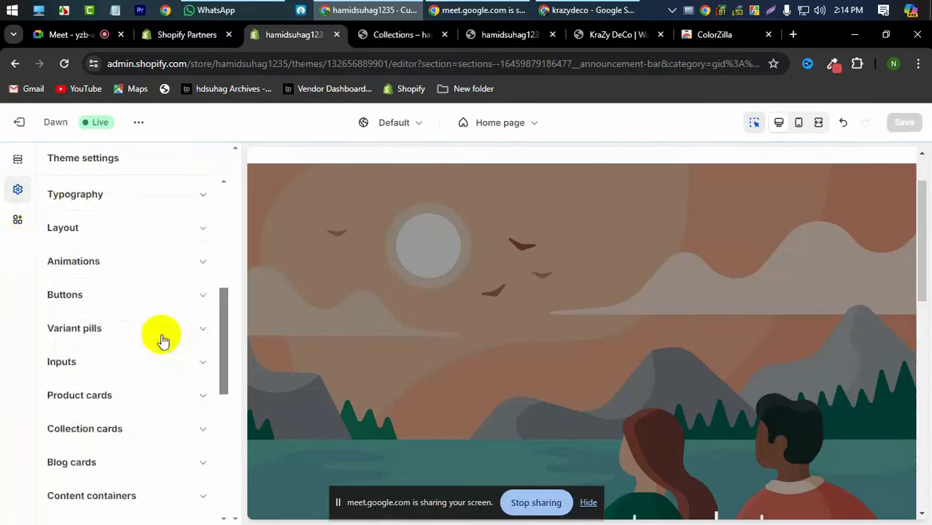
scroll(162, 339, up, 3)
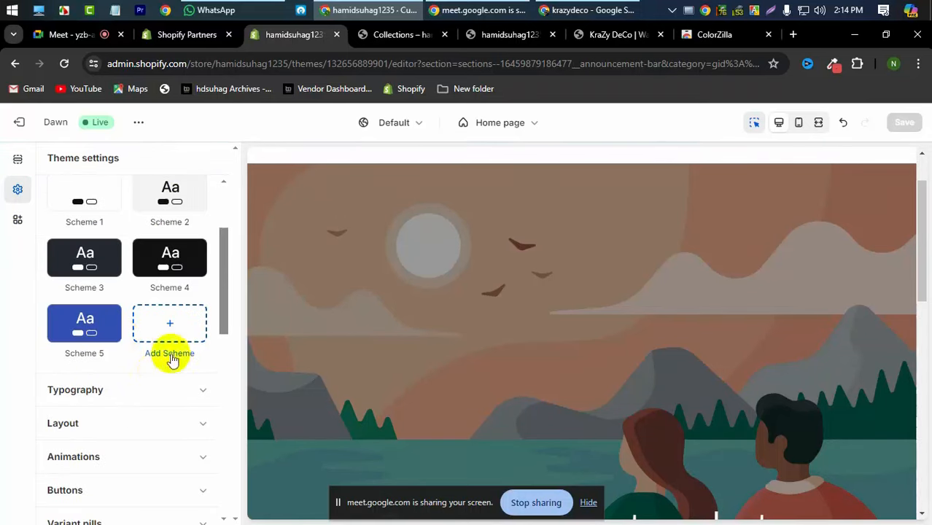
- Add a new colour scheme and save it
click(165, 338)
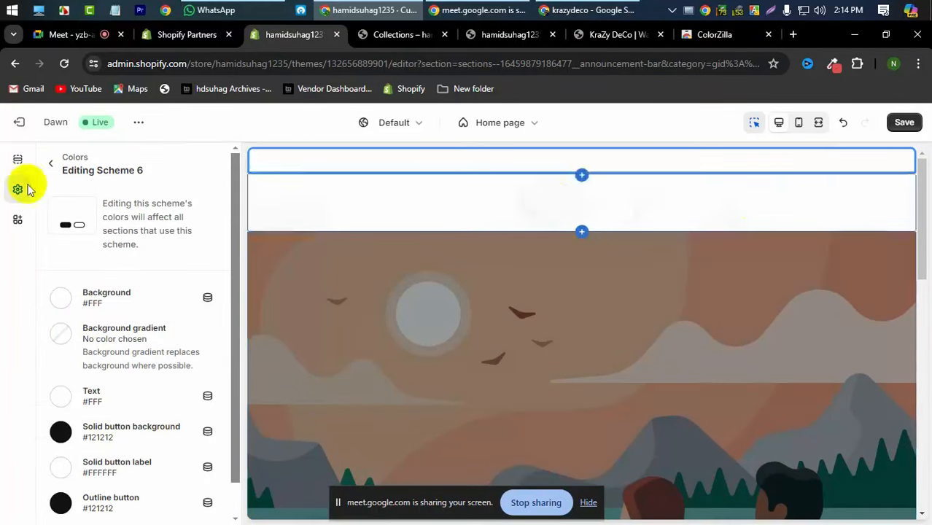
click(902, 124)
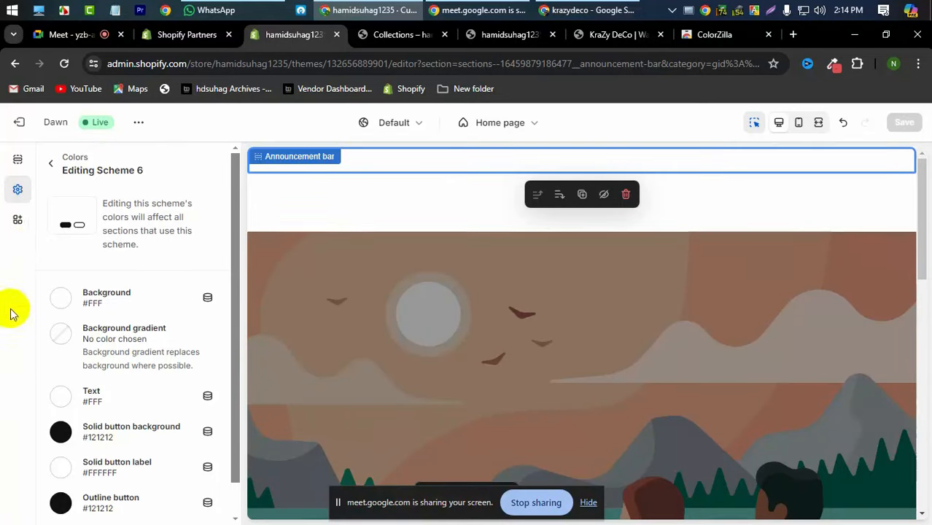
click(51, 165)
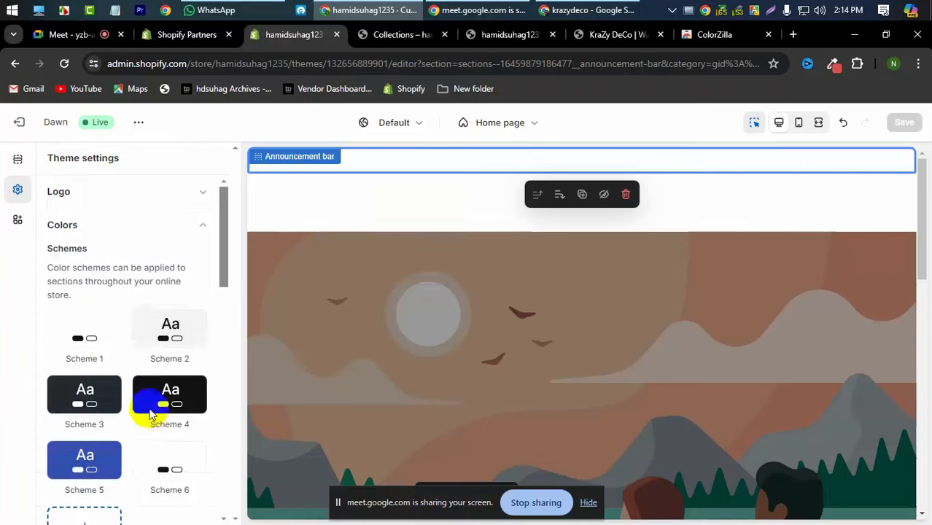
- Set Scheme 1's text colour back to near-black #121212 and save the theme
click(83, 334)
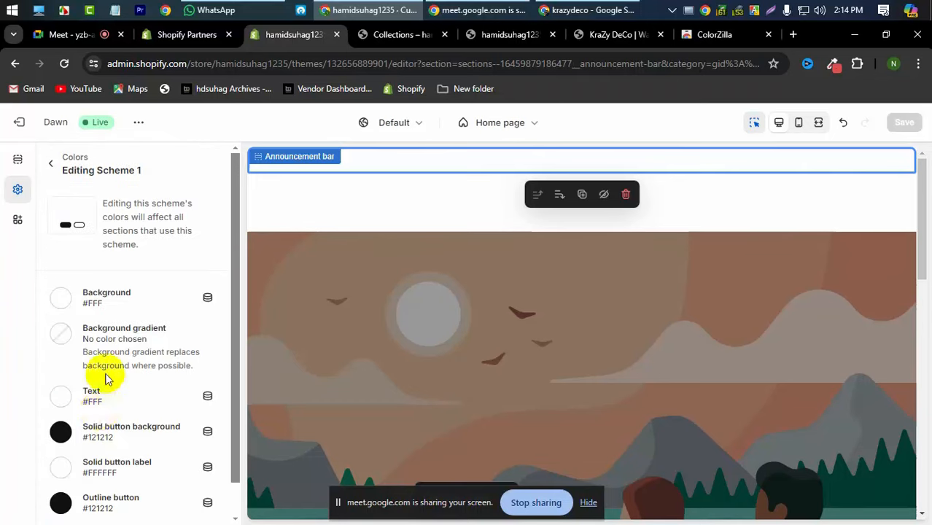
click(62, 397)
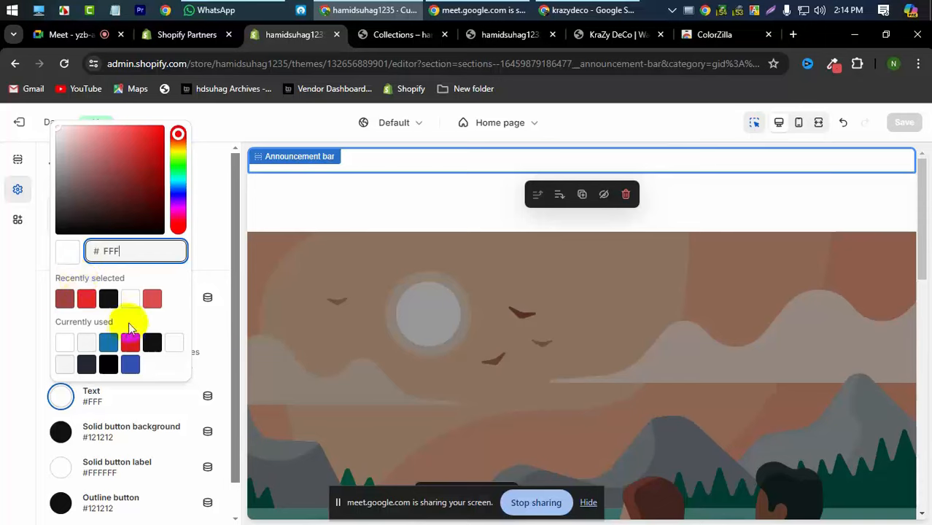
click(108, 300)
click(7, 366)
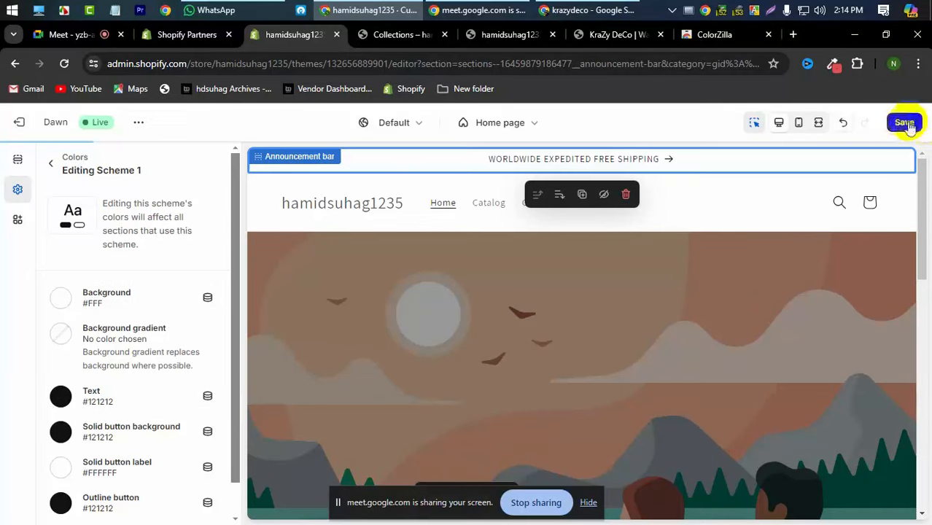
click(904, 123)
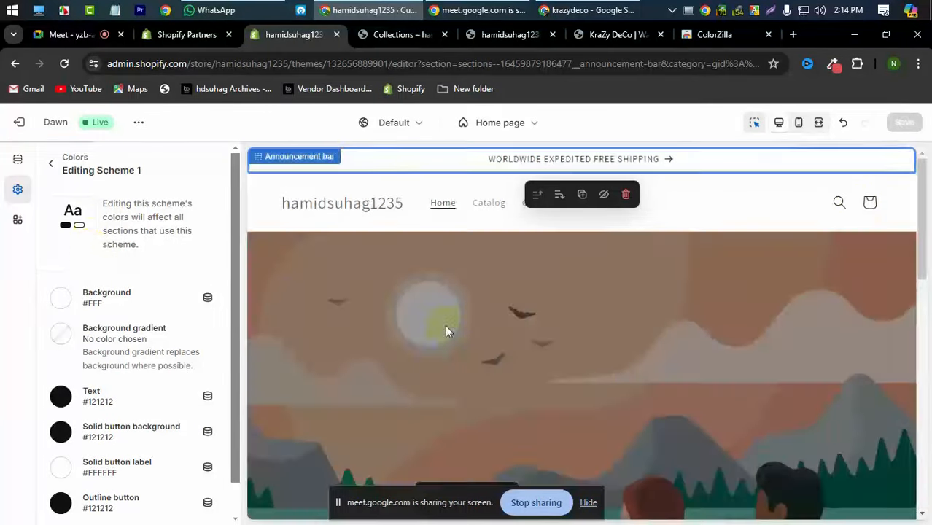
scroll(482, 341, down, 10)
scroll(652, 411, up, 10)
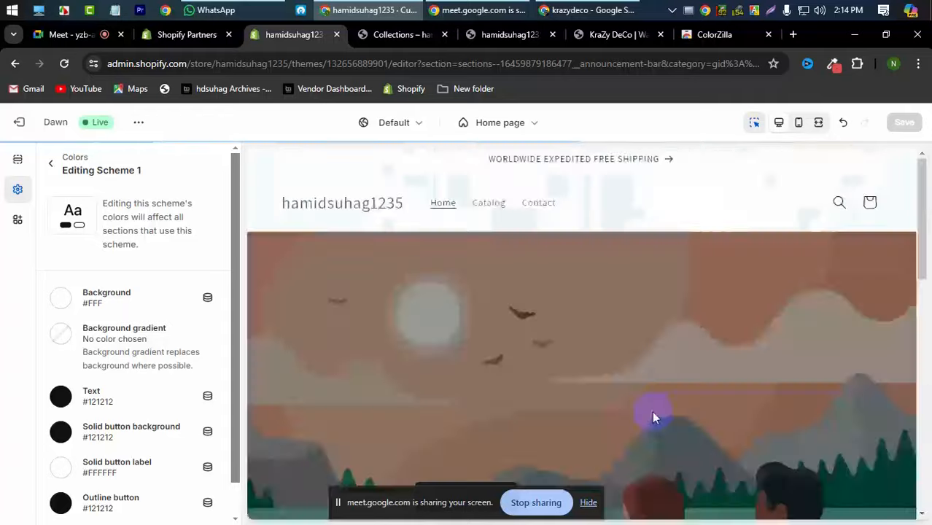
scroll(814, 408, down, 10)
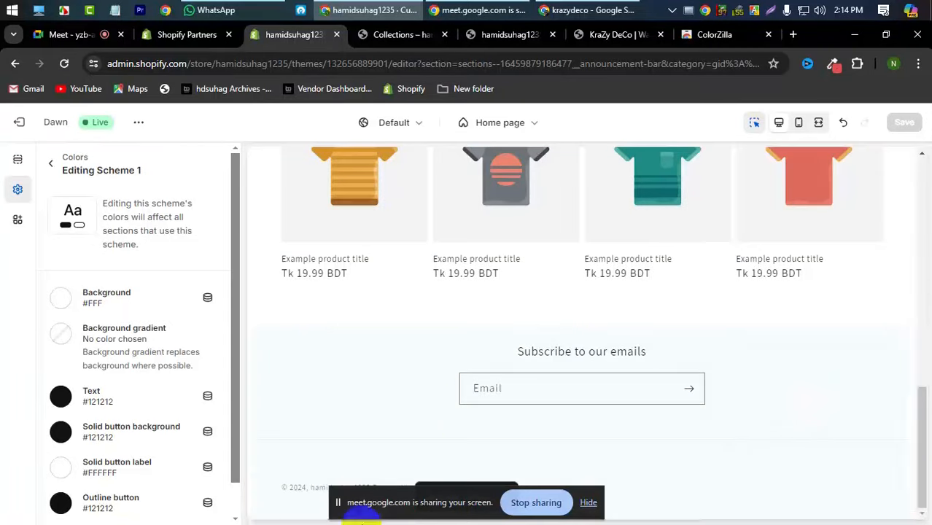
scroll(357, 457, up, 10)
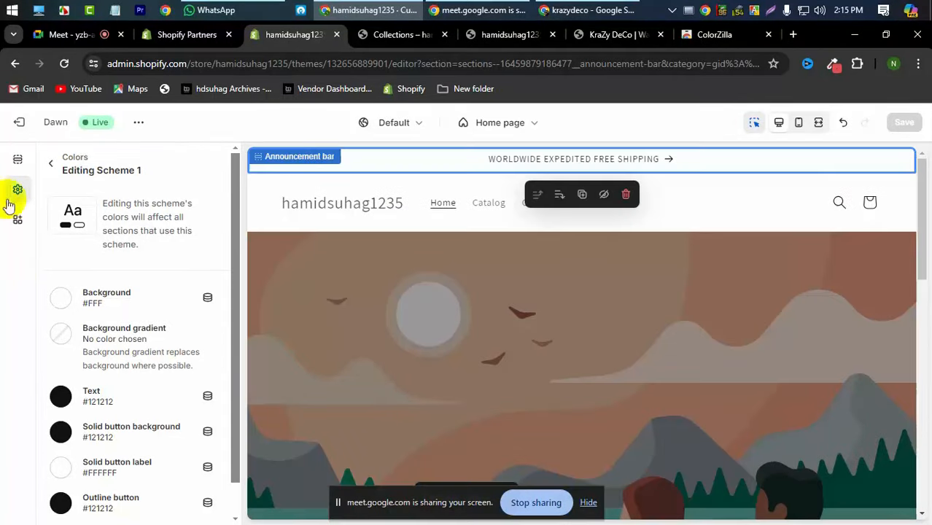
- Check the announcement bar's section settings from the home page sections list
click(51, 164)
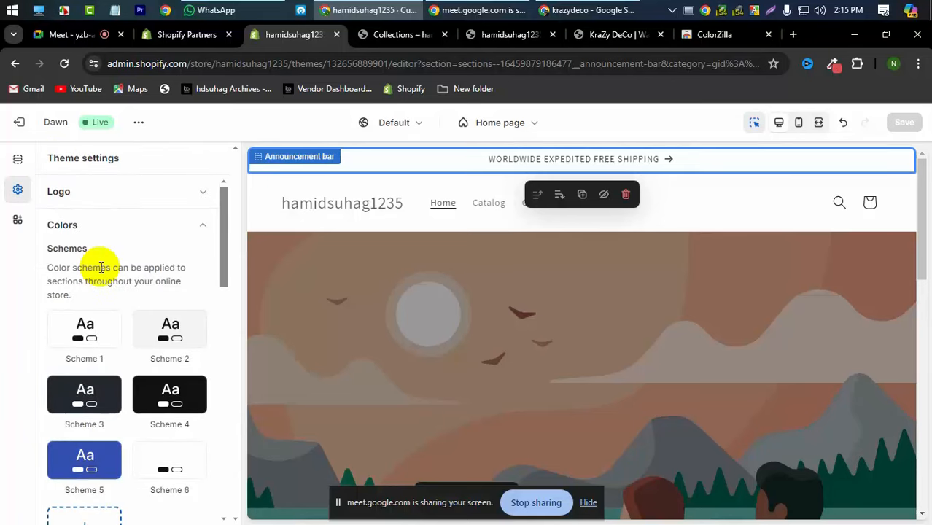
click(17, 177)
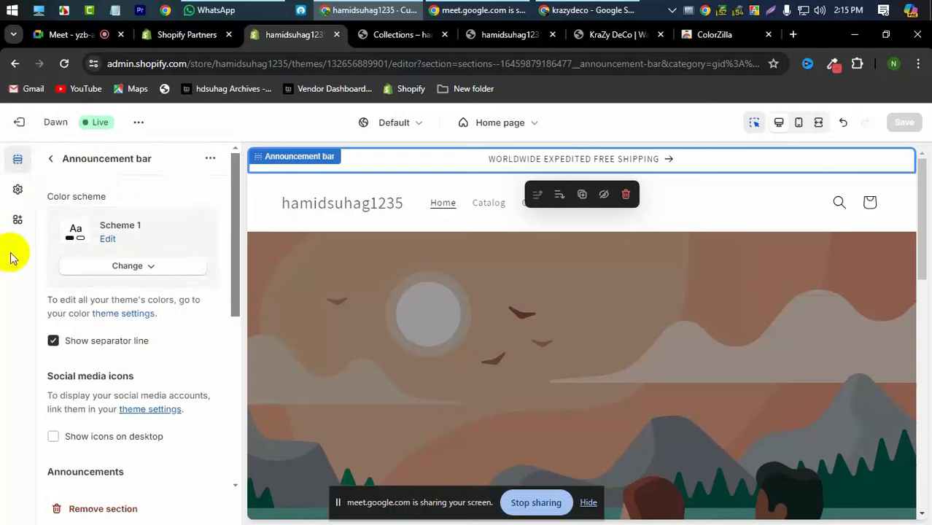
click(54, 159)
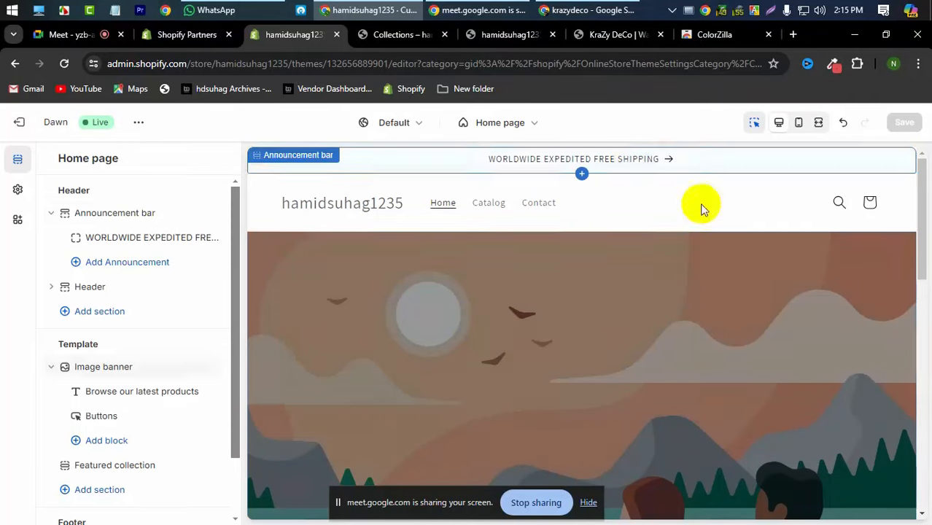
click(425, 159)
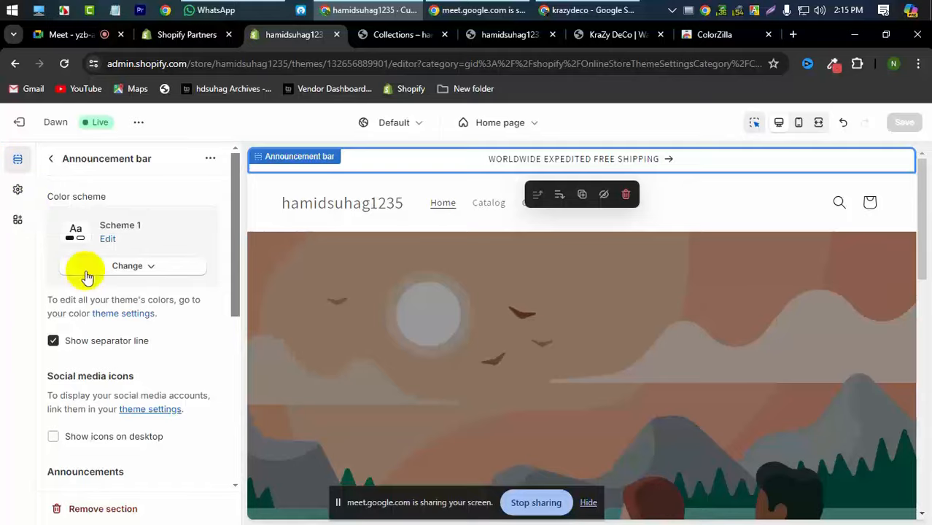
scroll(534, 354, down, 5)
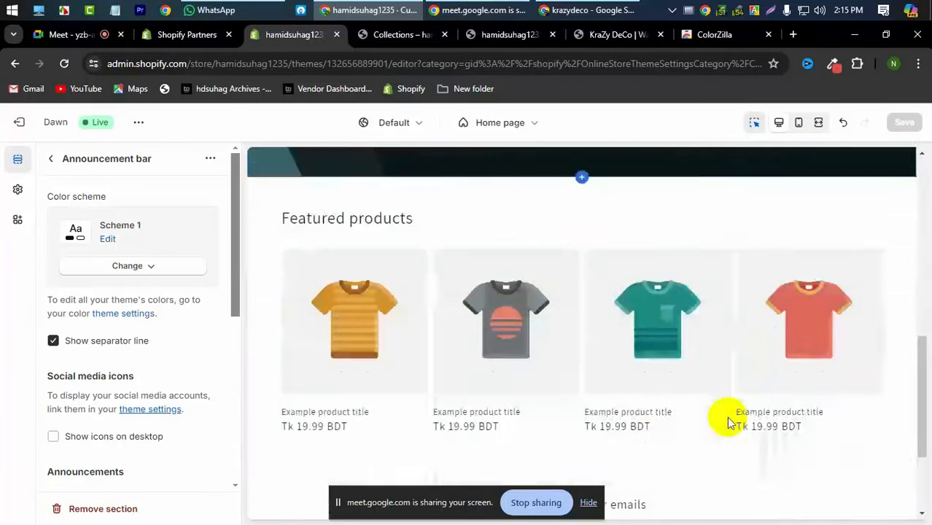
- Reopen Theme settings and scroll to the six colour schemes
click(18, 191)
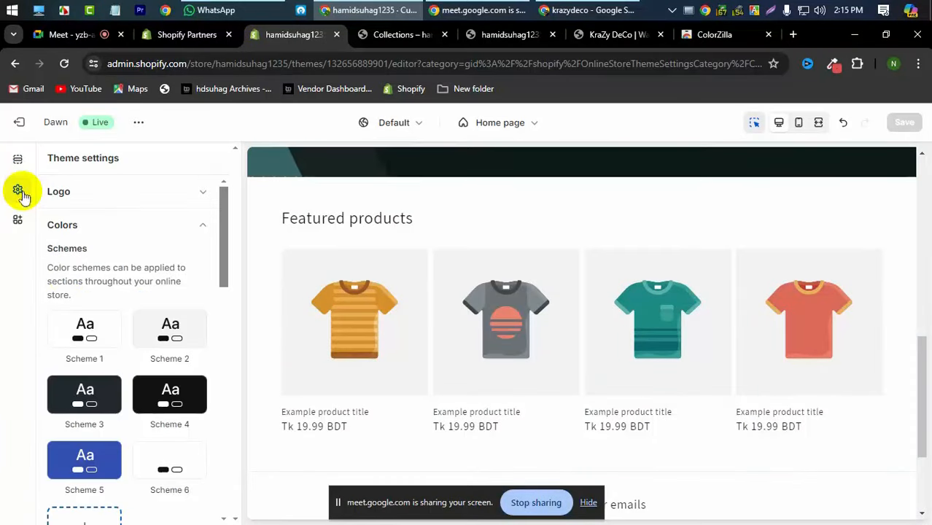
scroll(122, 343, down, 5)
scroll(123, 336, up, 5)
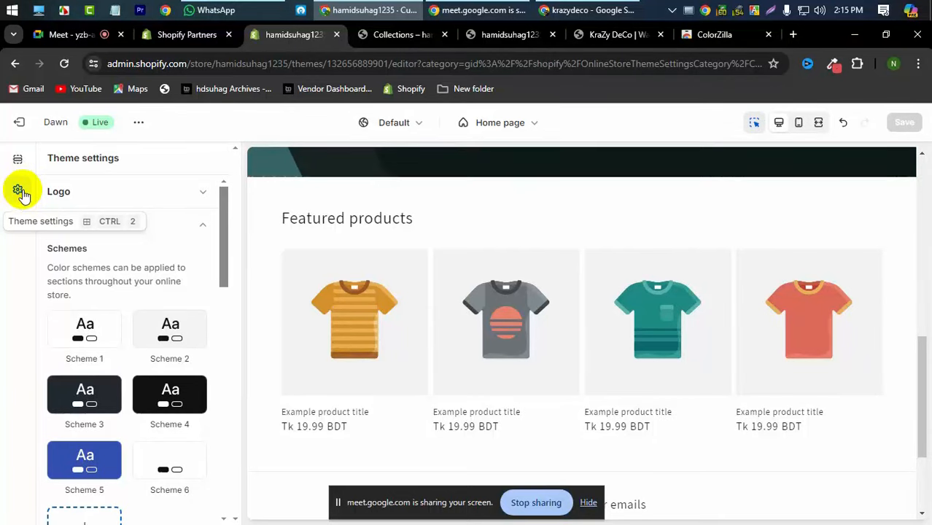
scroll(100, 266, down, 3)
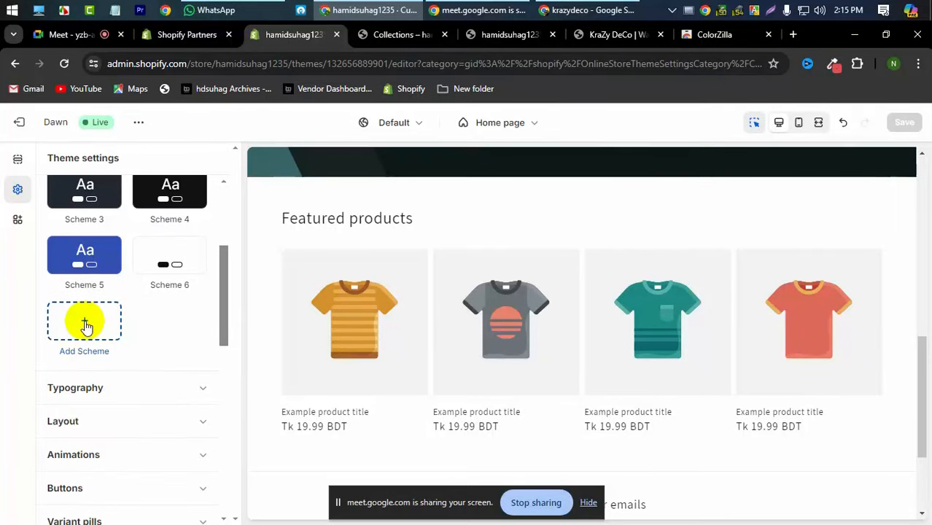
- Add a new Scheme 7 with a red #DE4F4F background
click(86, 325)
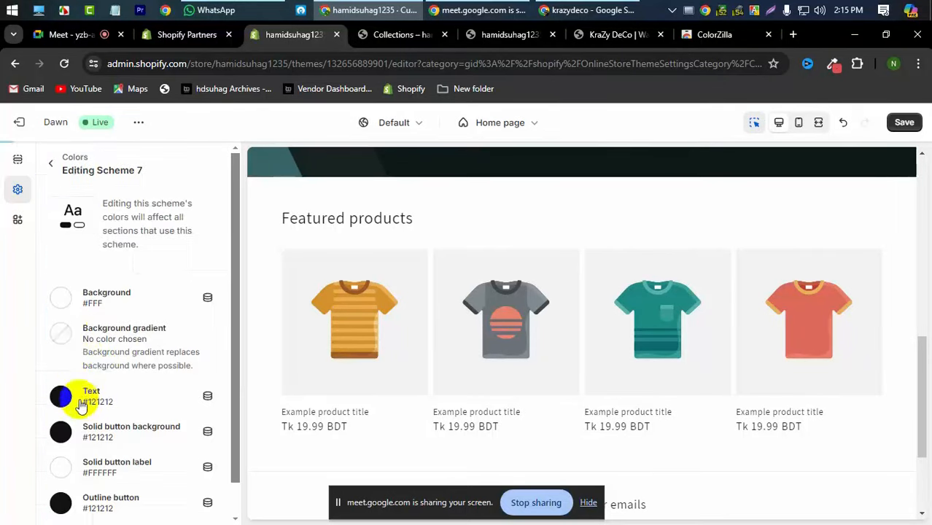
click(61, 299)
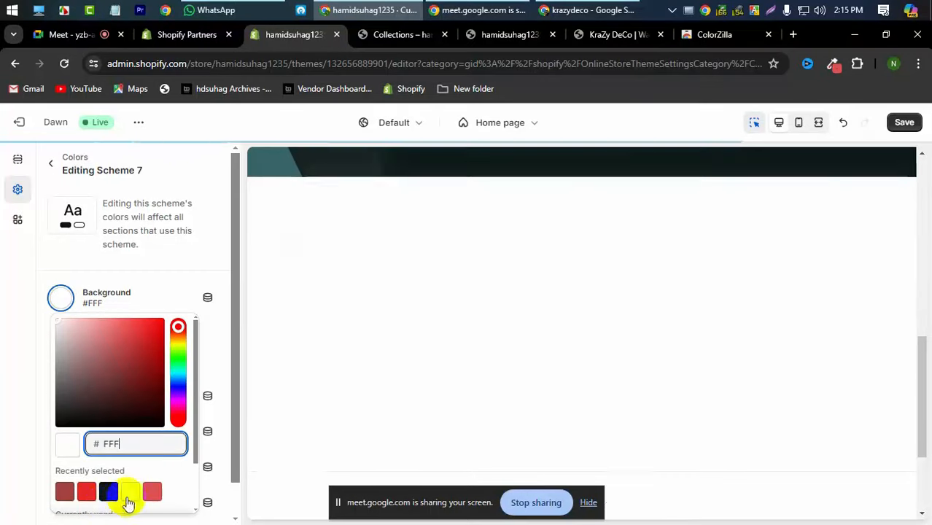
click(152, 492)
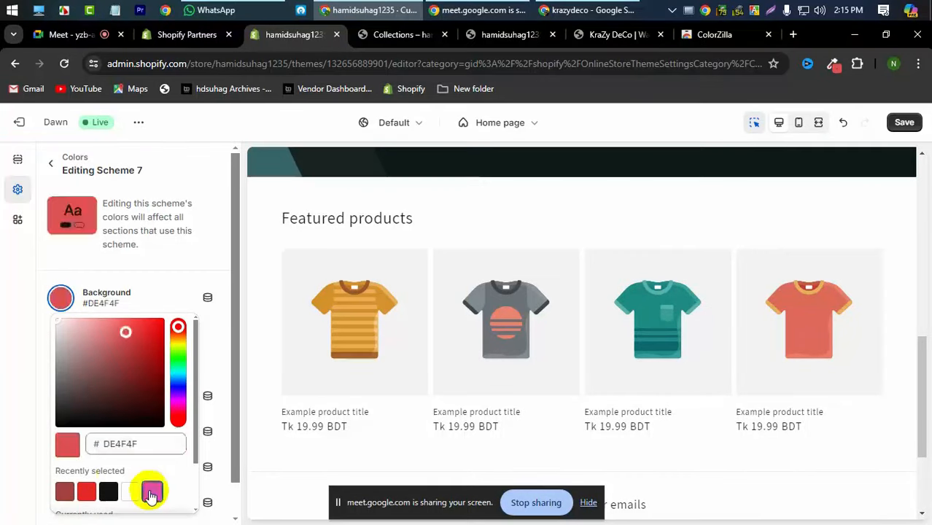
click(3, 404)
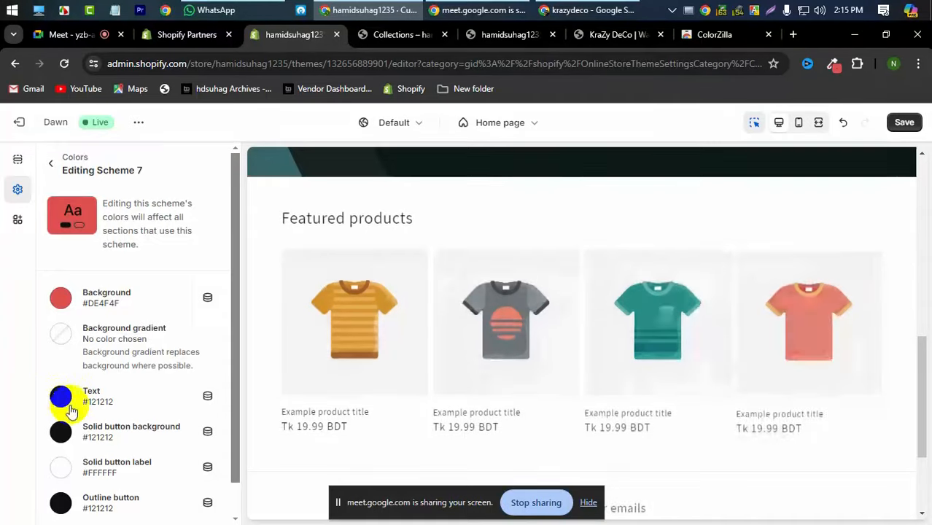
- Give Scheme 7 white #FFF text and save the theme
click(61, 398)
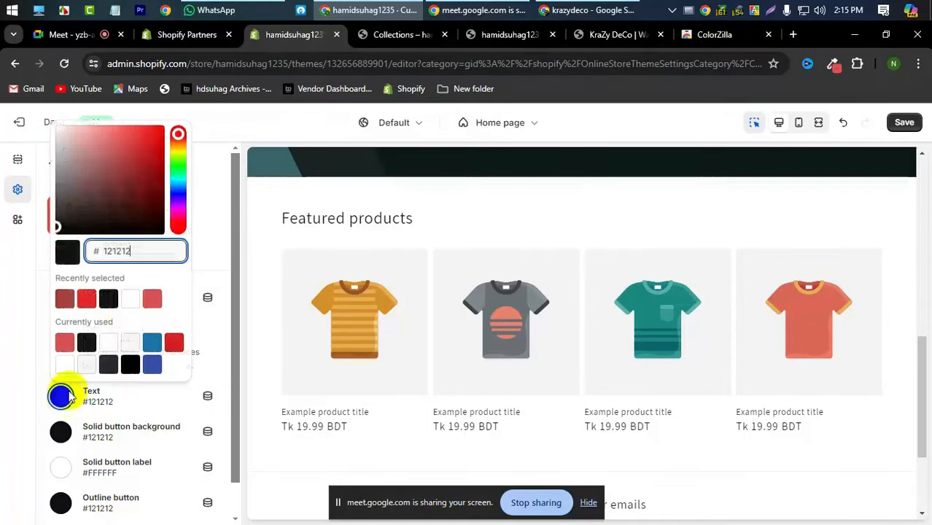
click(130, 299)
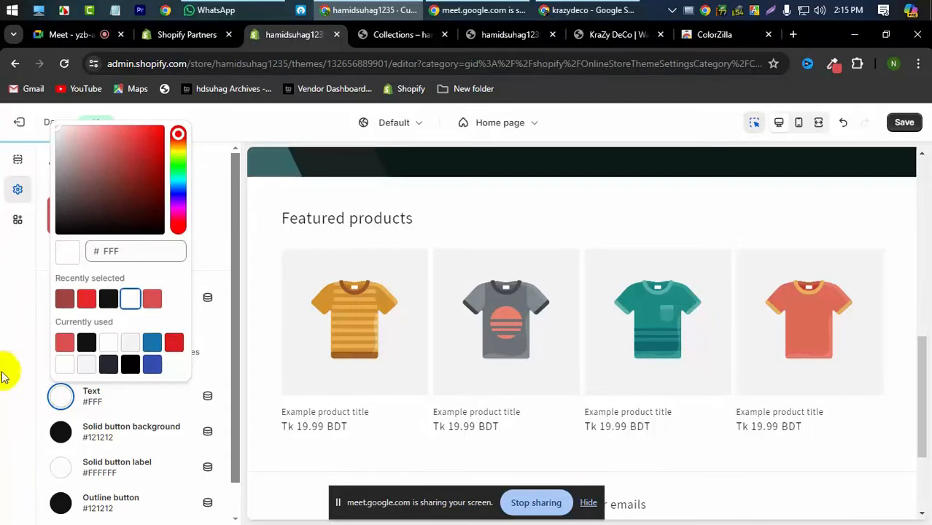
click(4, 366)
scroll(156, 364, down, 1)
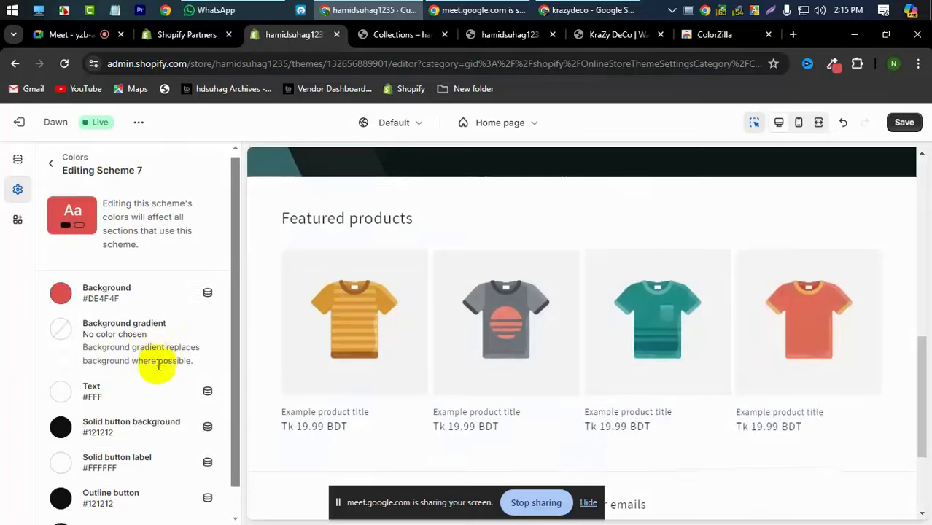
click(904, 123)
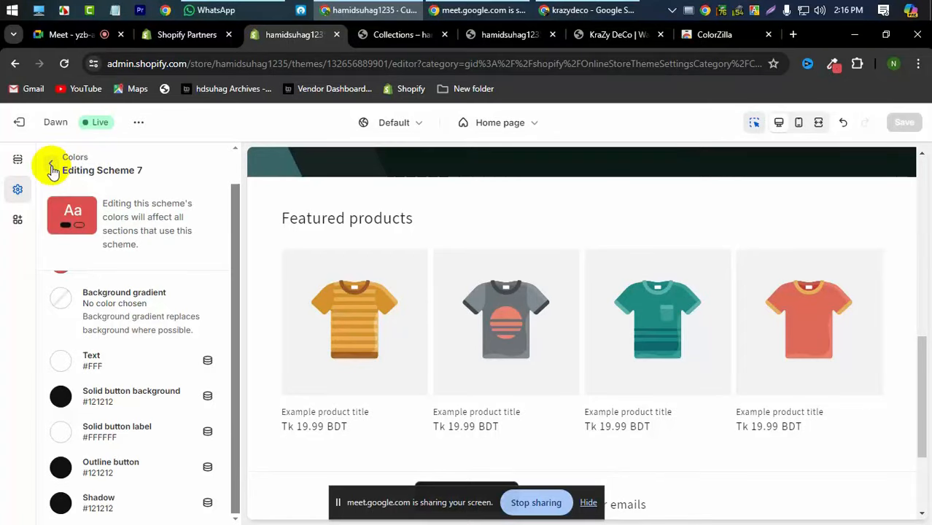
click(51, 169)
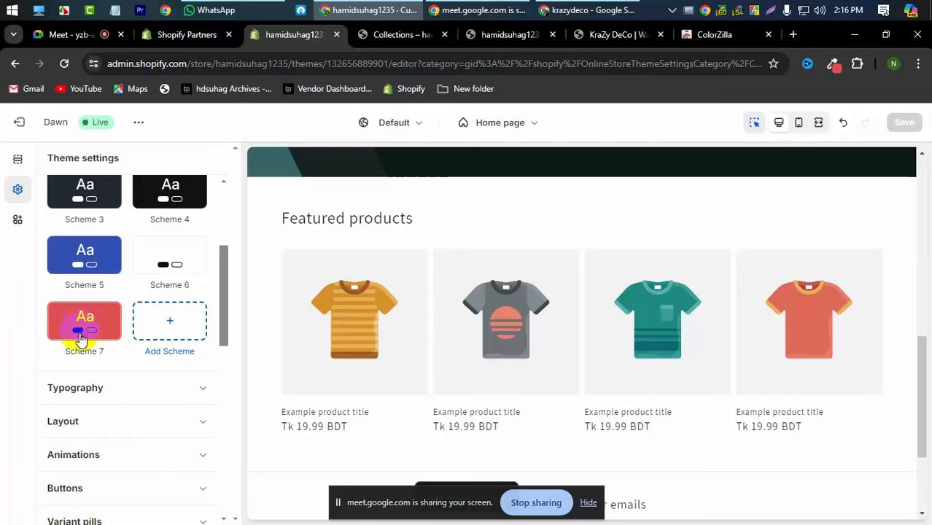
scroll(68, 317, up, 3)
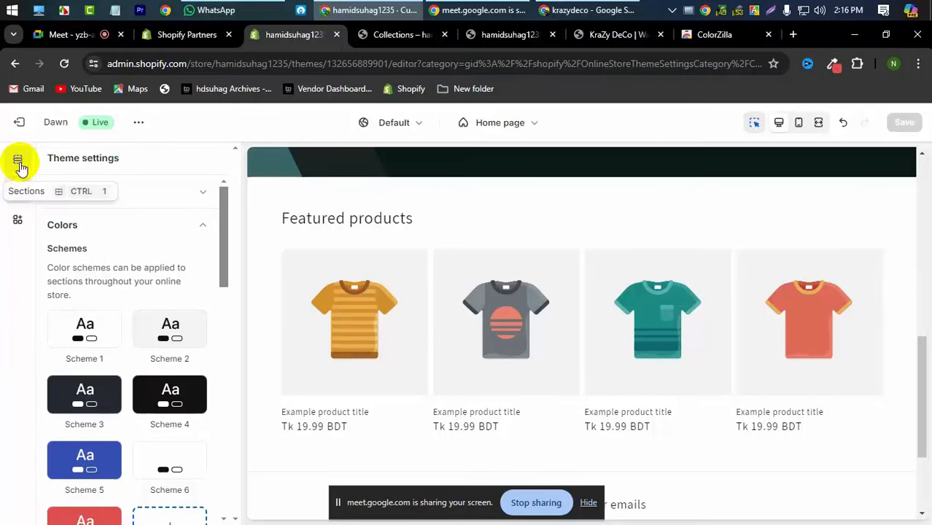
scroll(543, 196, up, 5)
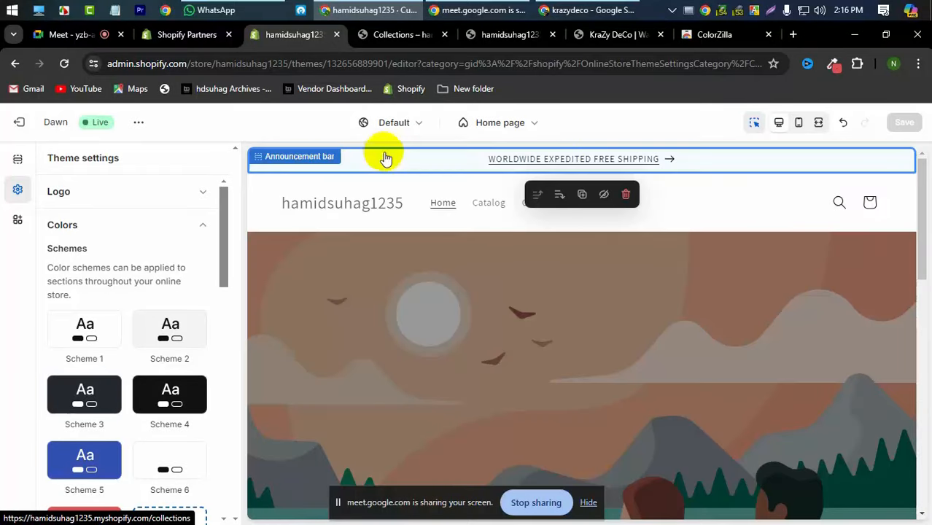
- Choose Scheme 7 as the announcement bar's colour scheme and save
click(16, 161)
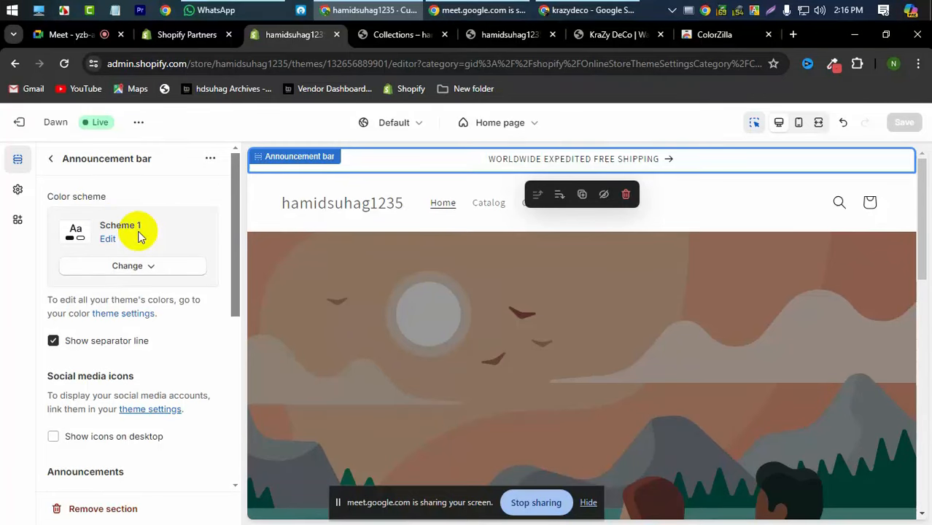
click(426, 161)
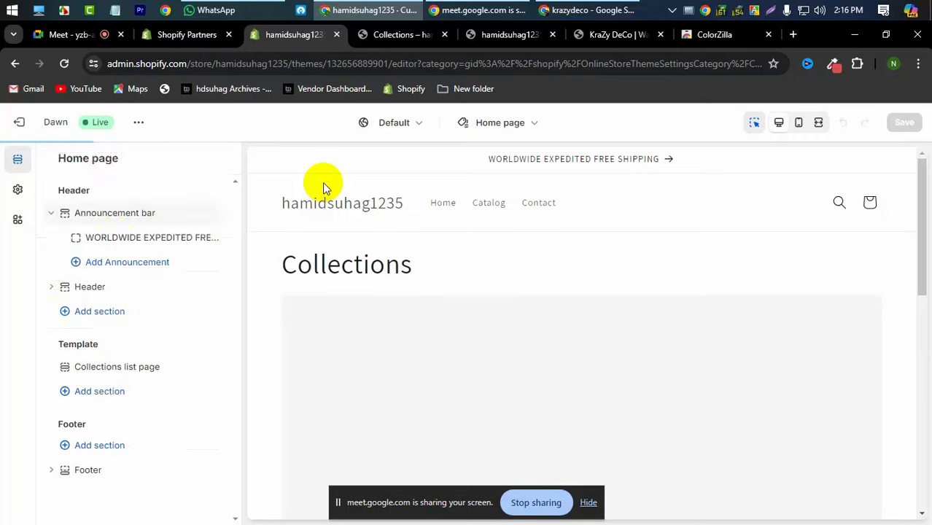
click(97, 213)
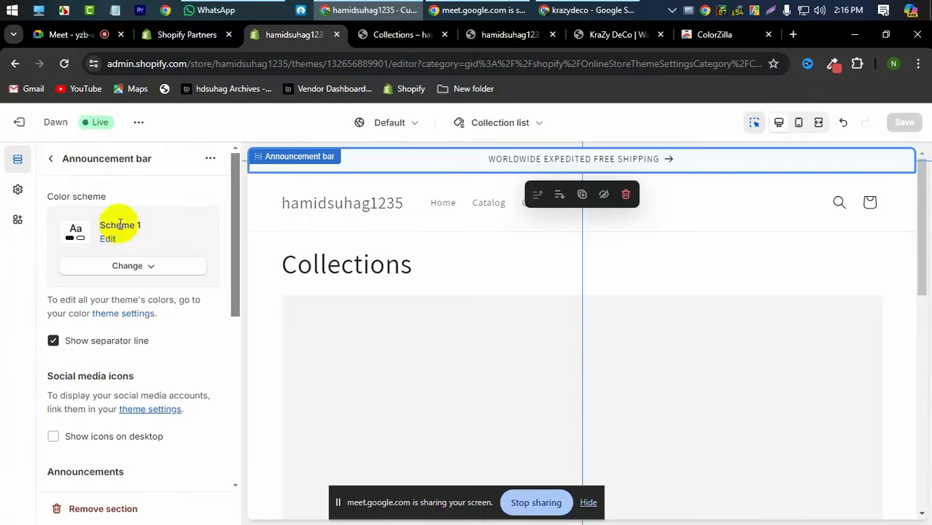
click(128, 266)
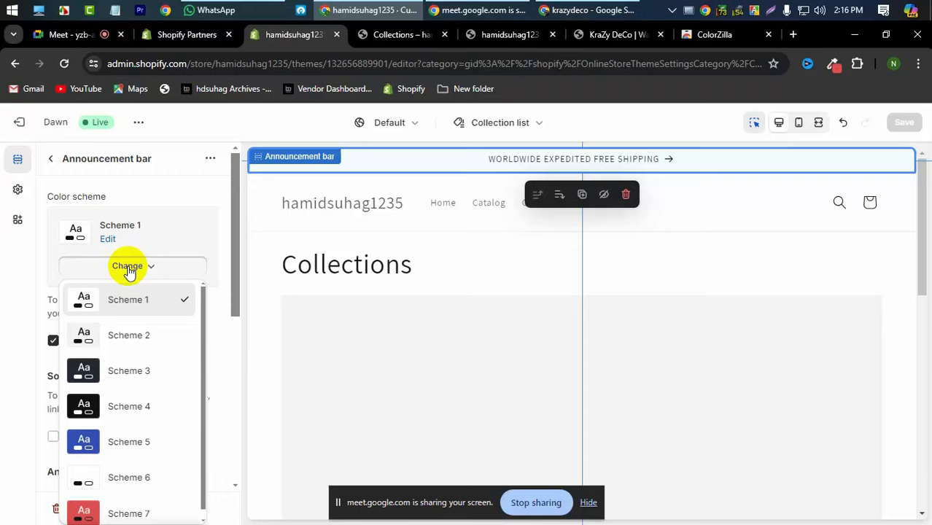
scroll(131, 357, down, 1)
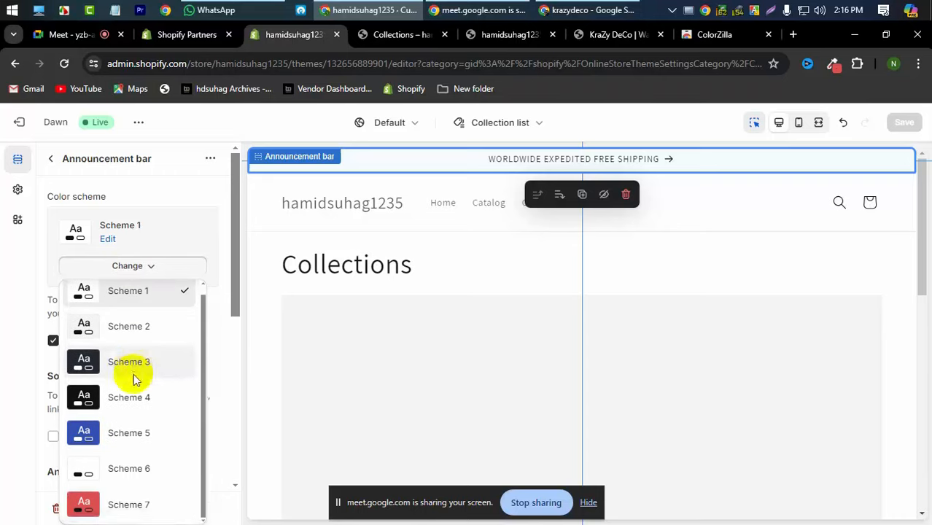
click(131, 504)
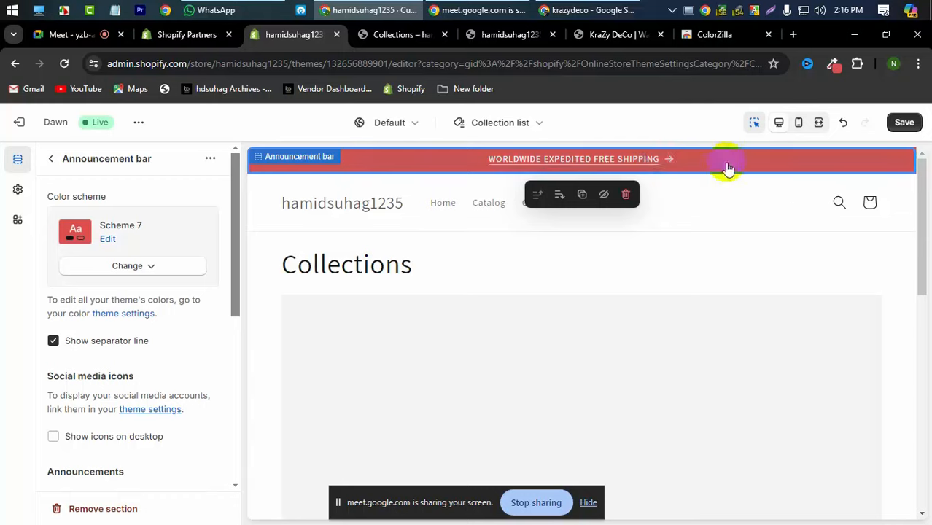
click(904, 124)
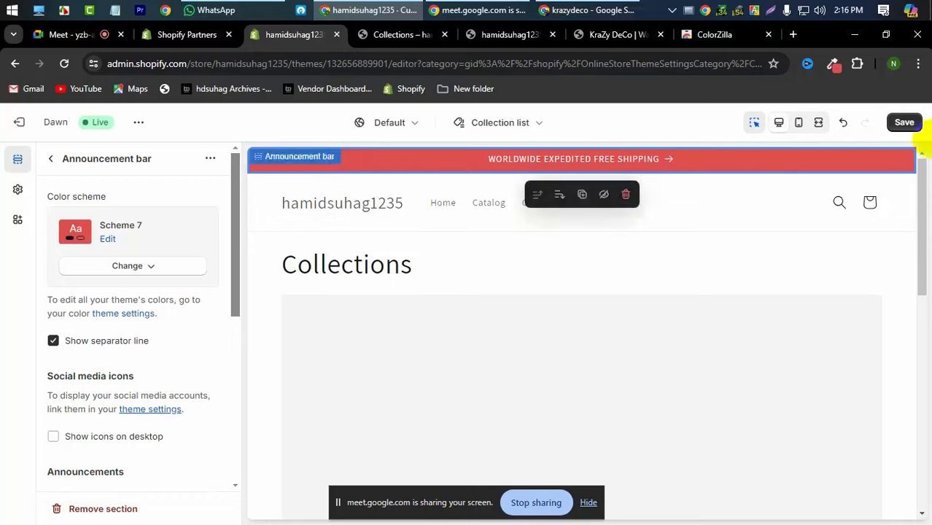
click(904, 124)
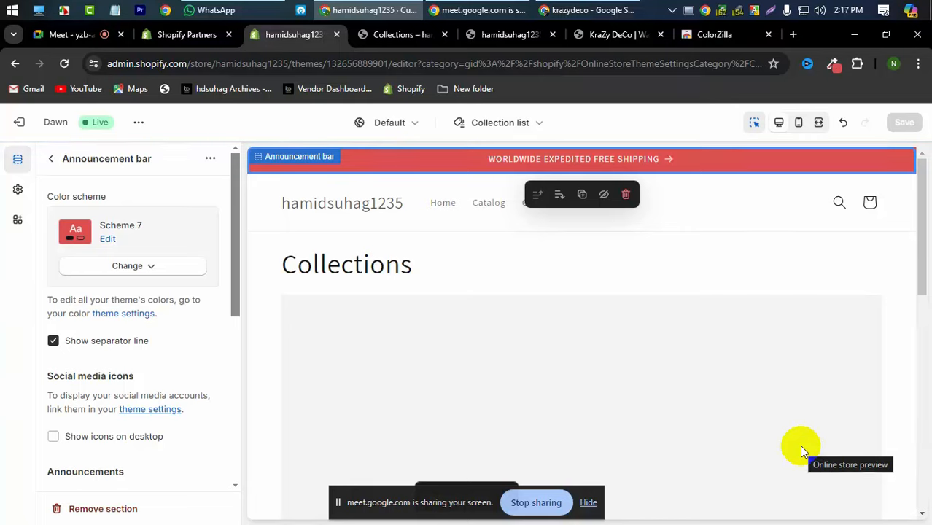
- Load the live store's home page via the logo on the Collections page
click(416, 36)
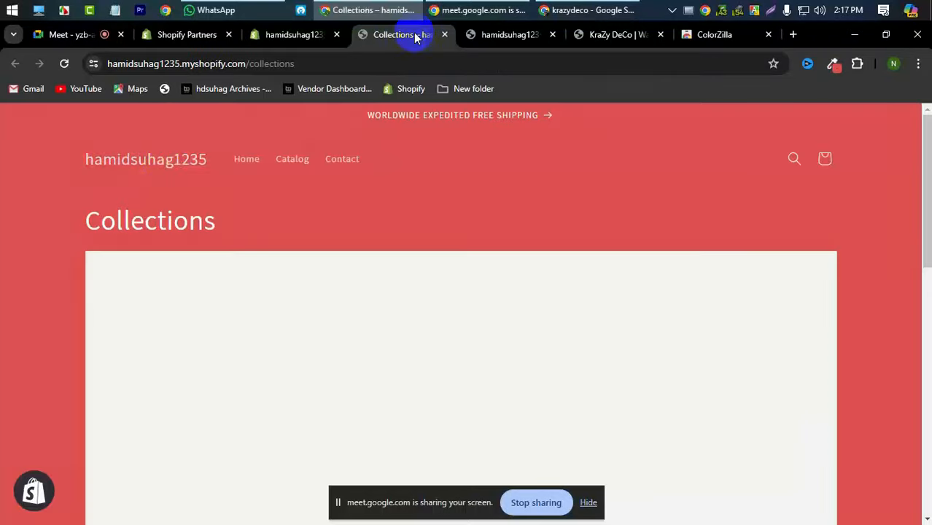
click(162, 169)
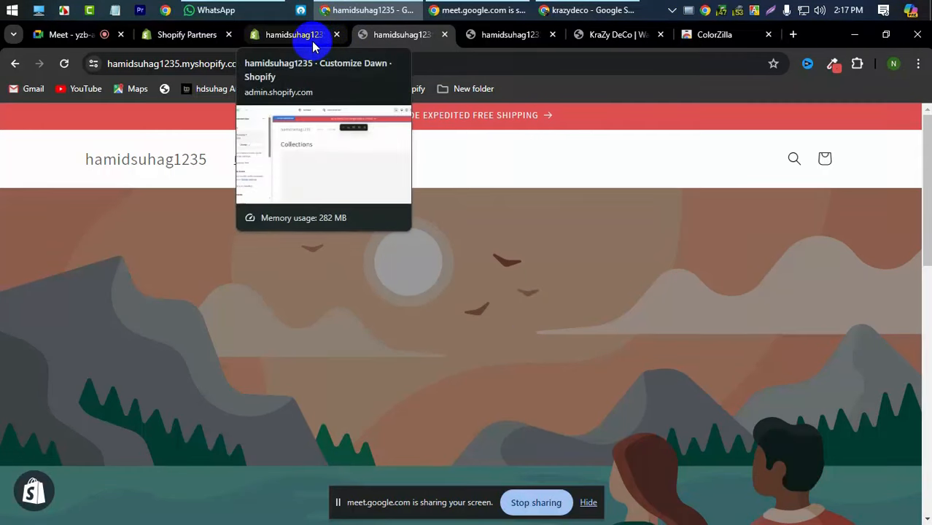
- Open the Header section settings and set the desktop logo position to Top left
click(288, 41)
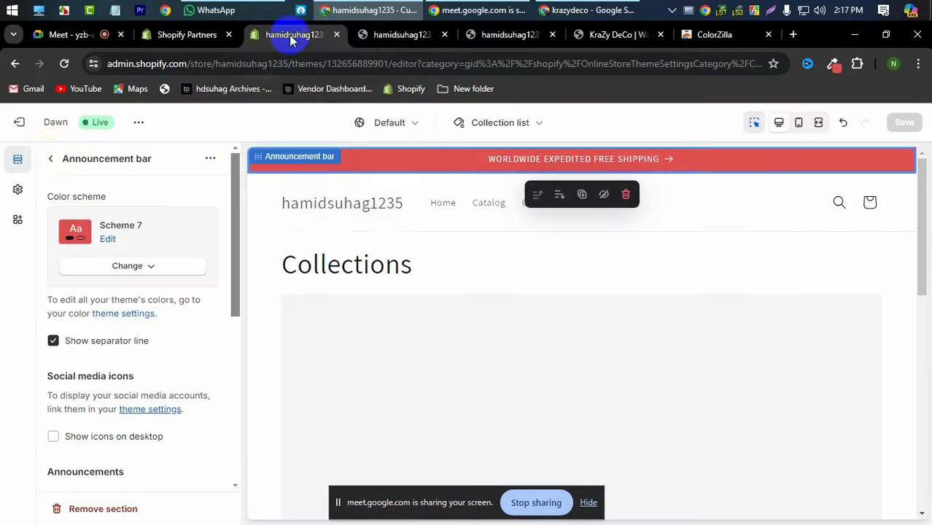
click(49, 158)
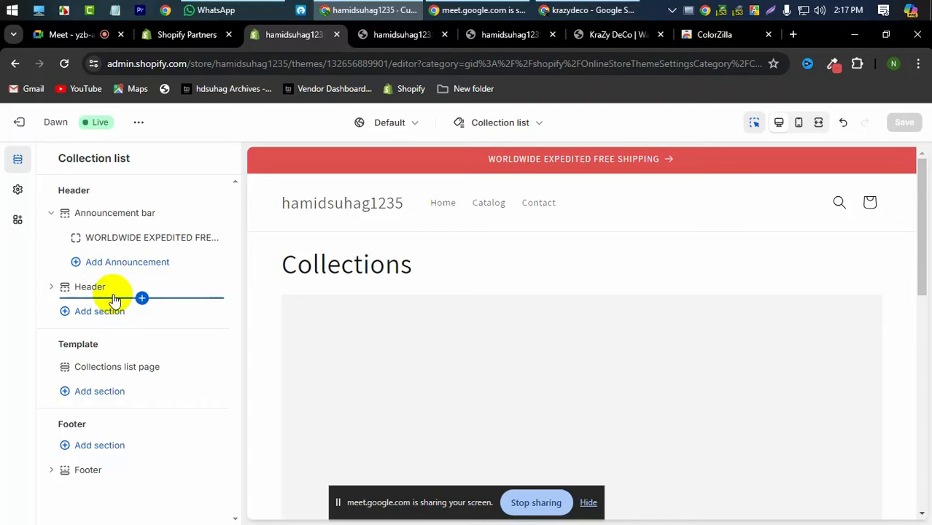
click(339, 191)
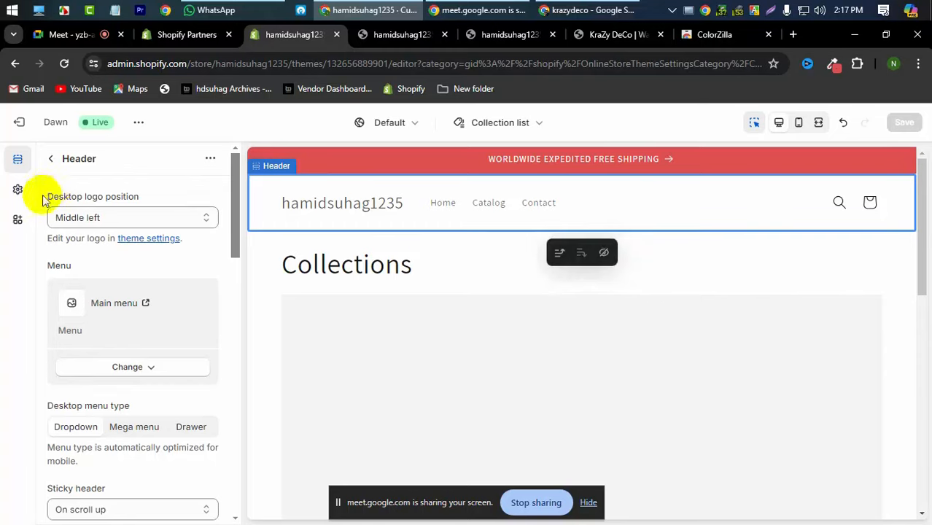
click(138, 216)
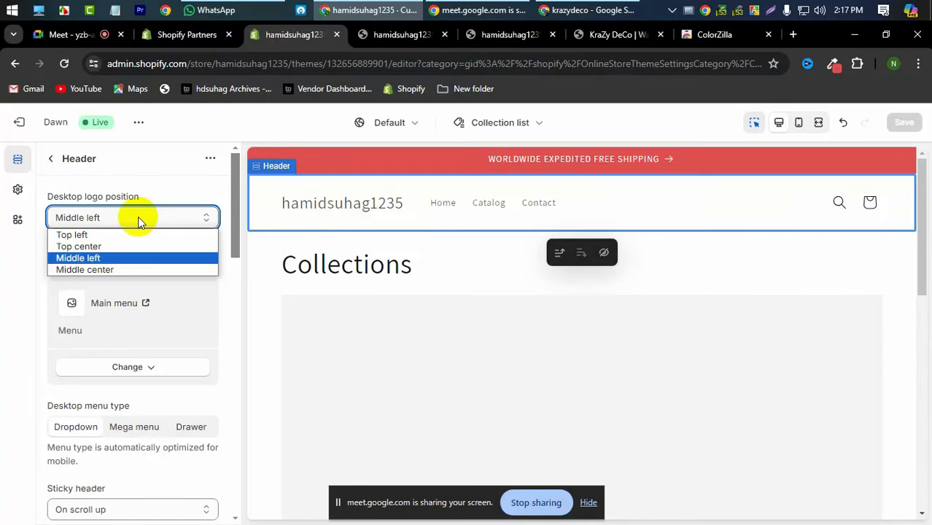
click(116, 235)
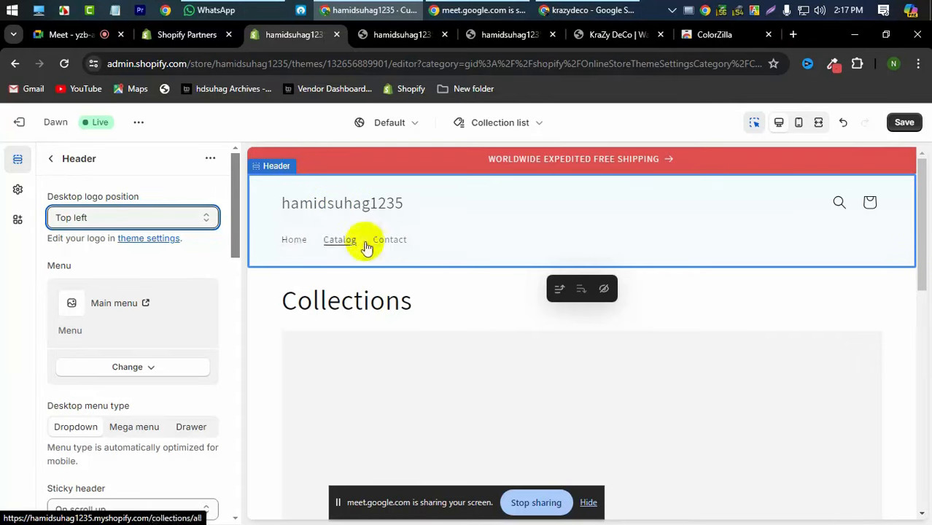
- Try the desktop logo at Top center, Middle left, then Middle center
click(119, 222)
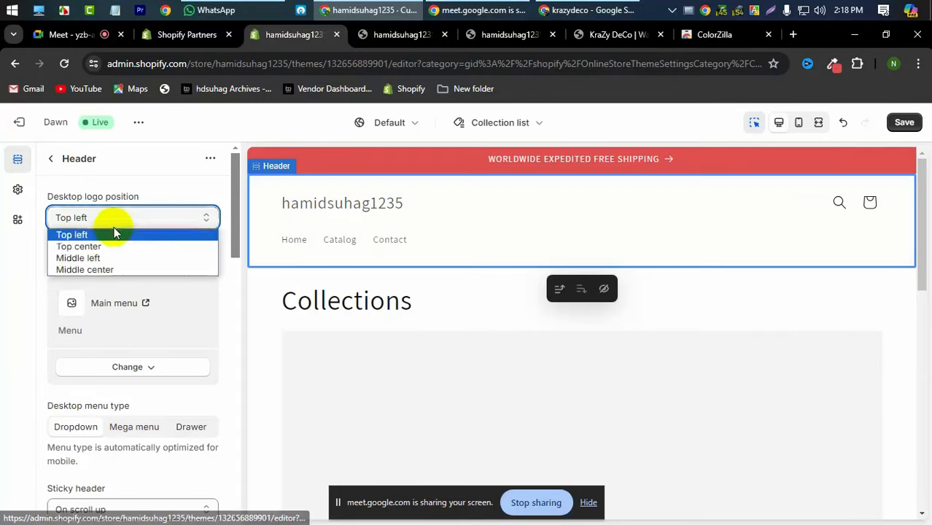
click(104, 246)
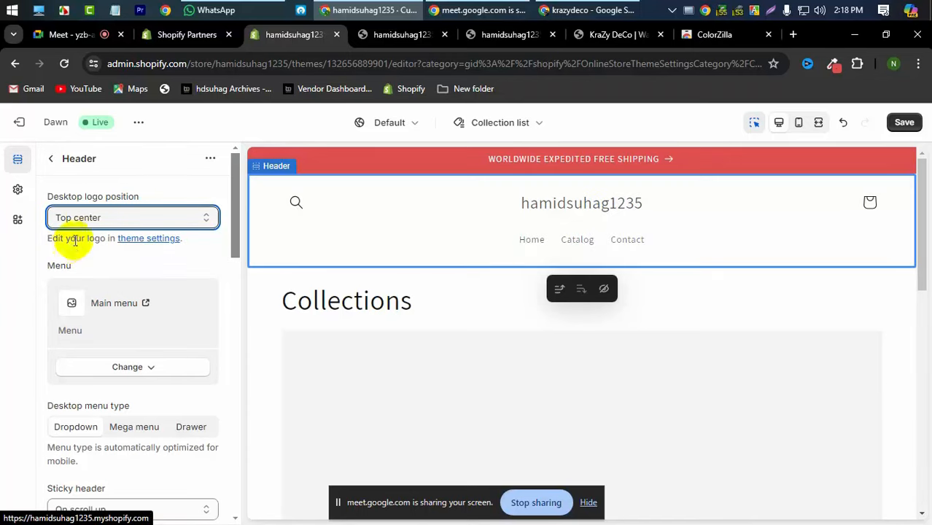
click(100, 218)
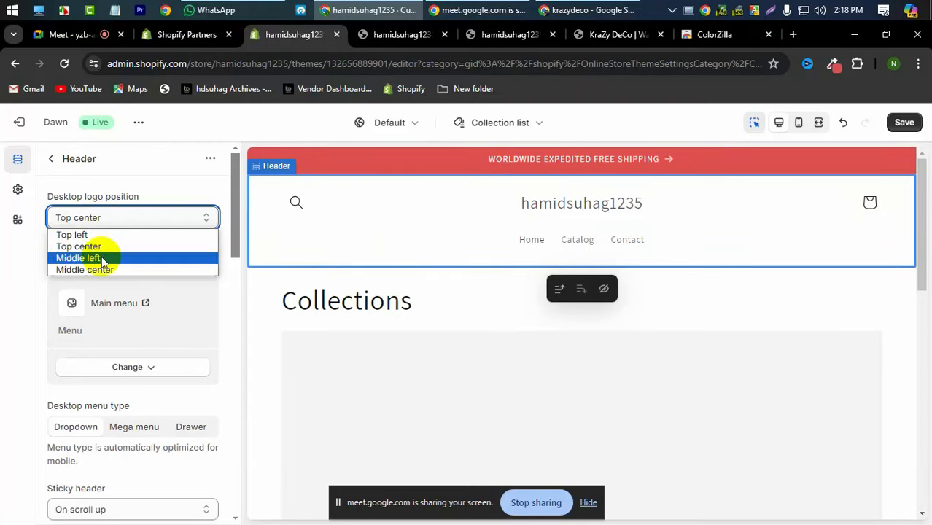
click(102, 257)
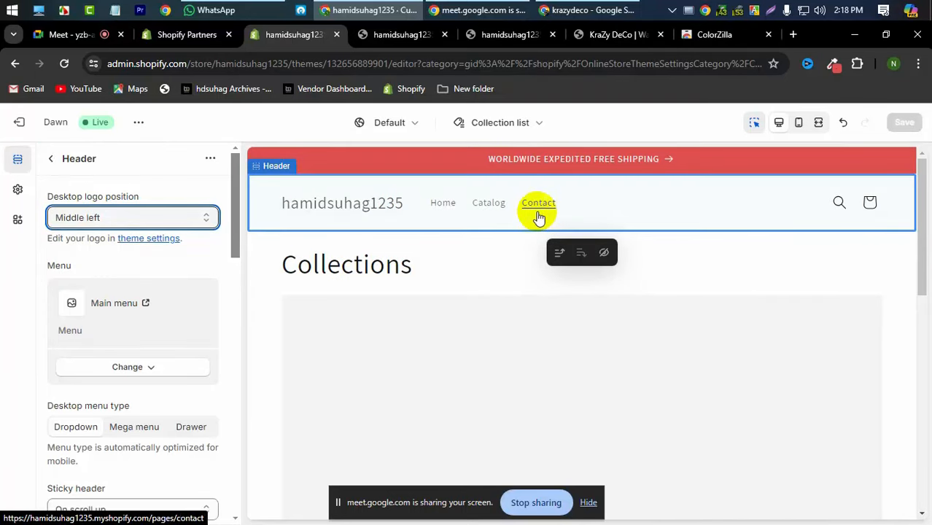
click(132, 217)
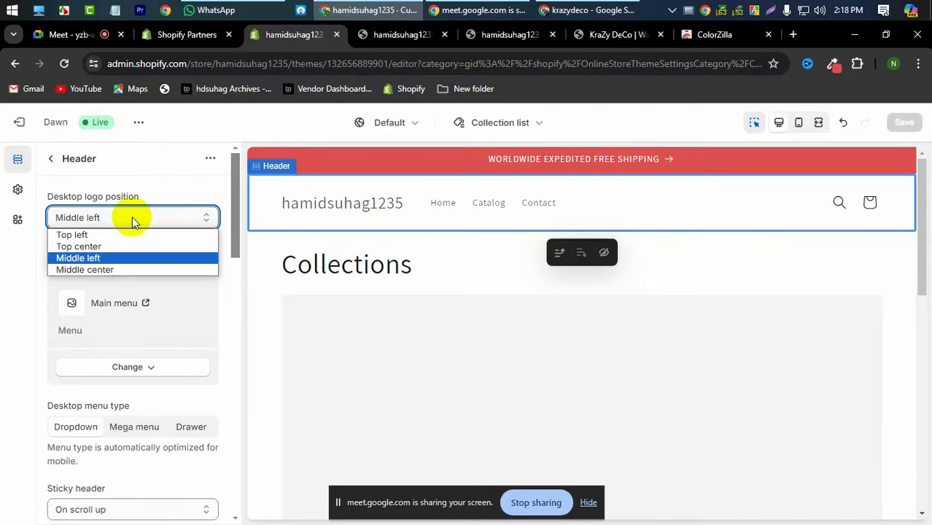
click(127, 270)
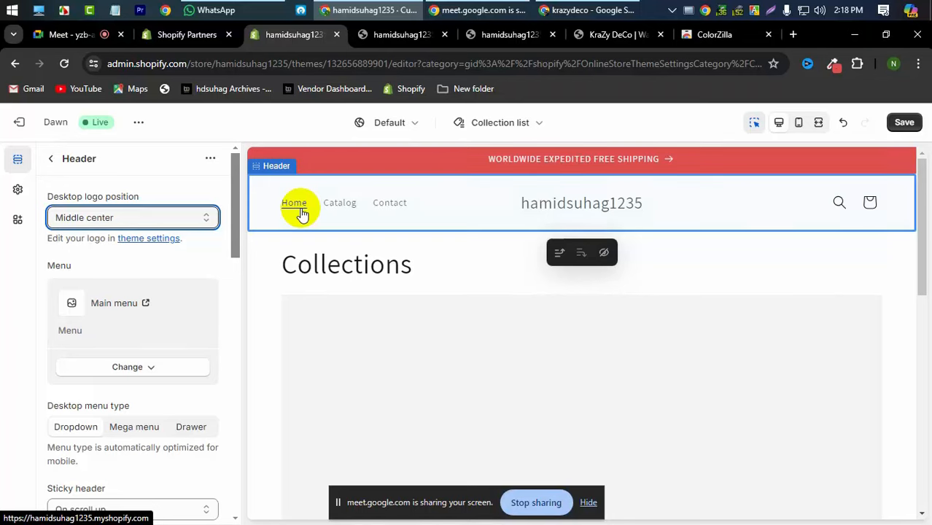
- Restore the logo to Middle left and view the live store home page
click(151, 216)
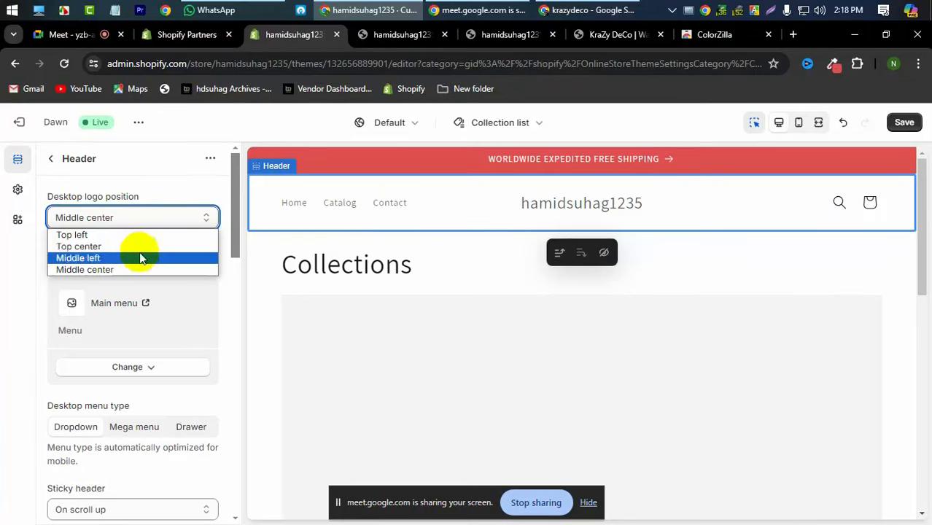
click(141, 257)
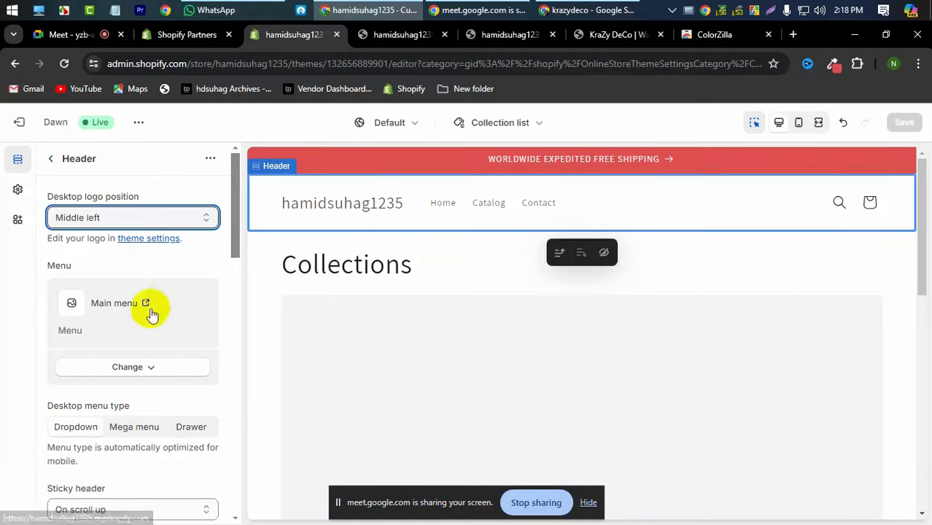
scroll(114, 406, down, 2)
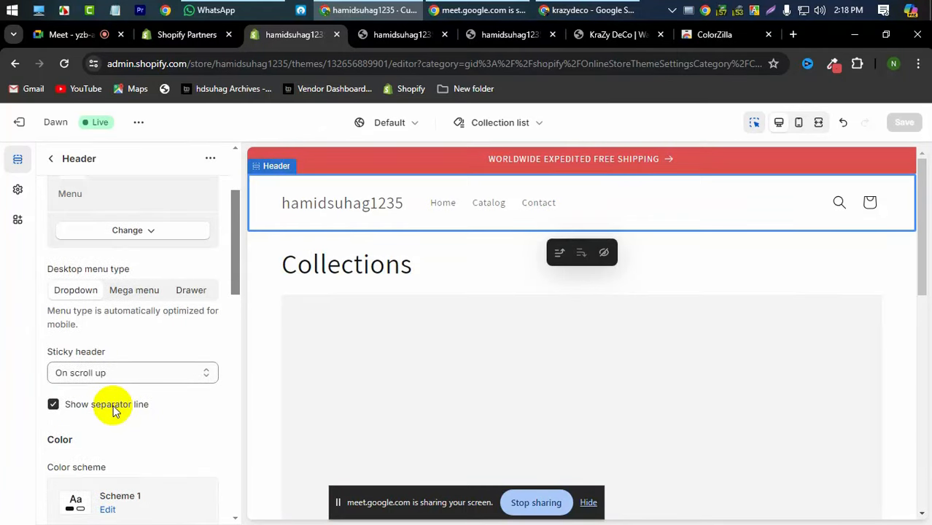
scroll(81, 295, down, 2)
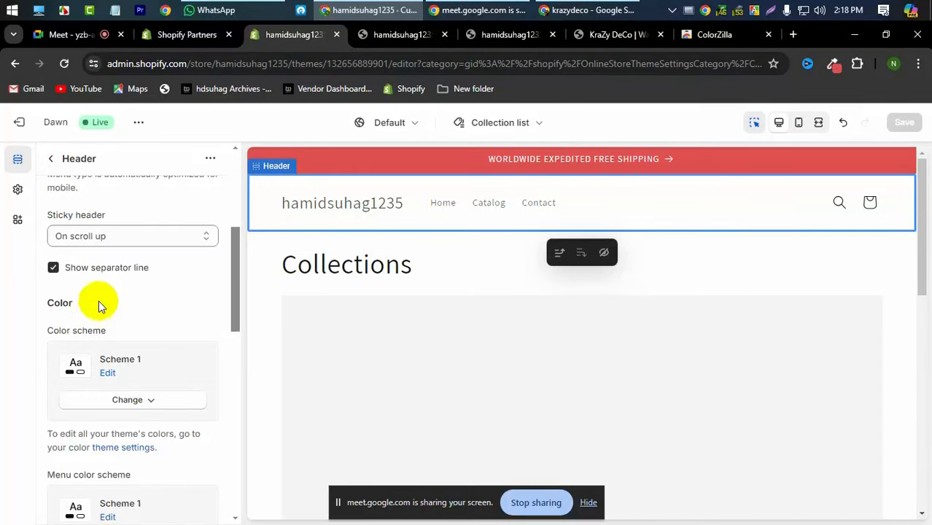
scroll(740, 350, down, 3)
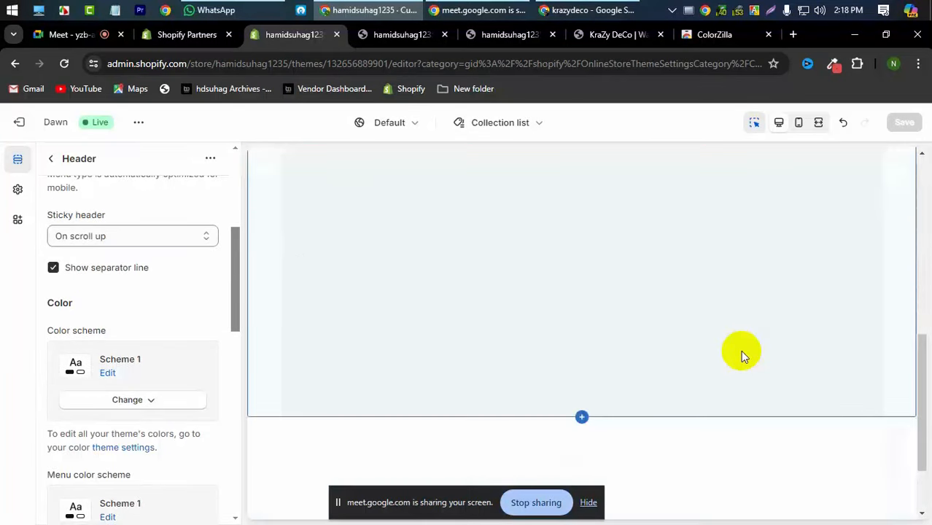
click(389, 35)
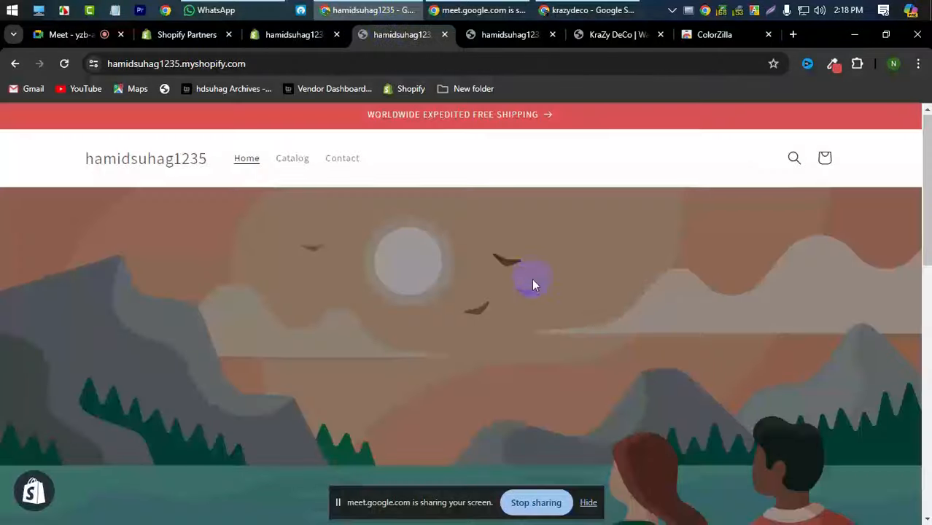
scroll(532, 281, down, 10)
scroll(531, 282, up, 10)
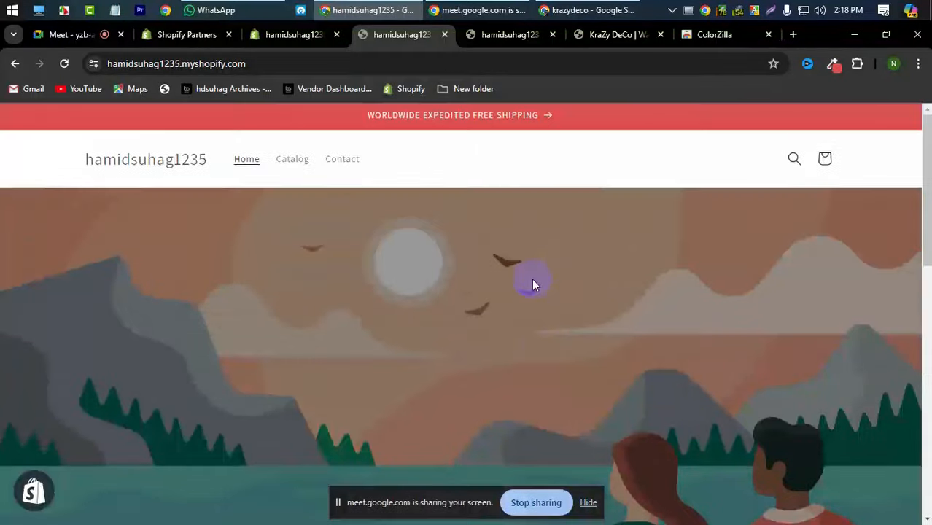
scroll(531, 281, down, 10)
scroll(531, 278, up, 10)
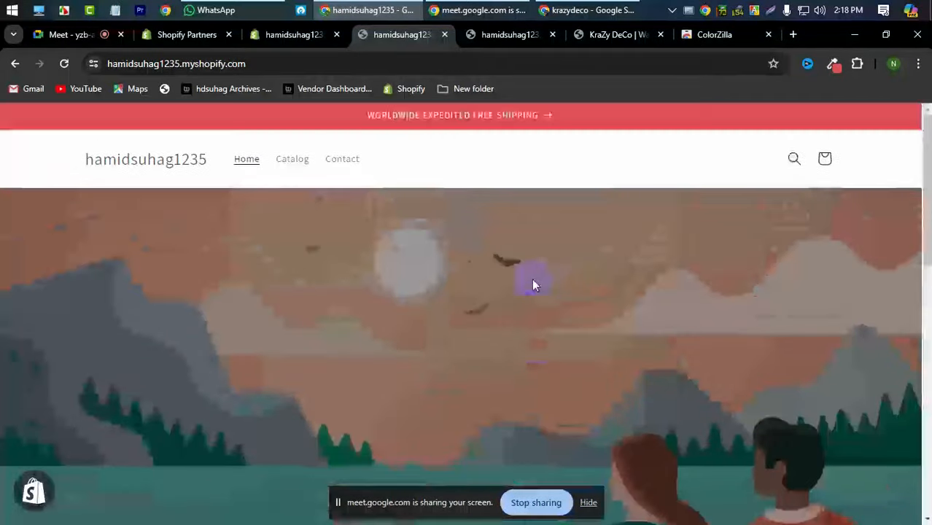
click(609, 35)
scroll(463, 197, down, 10)
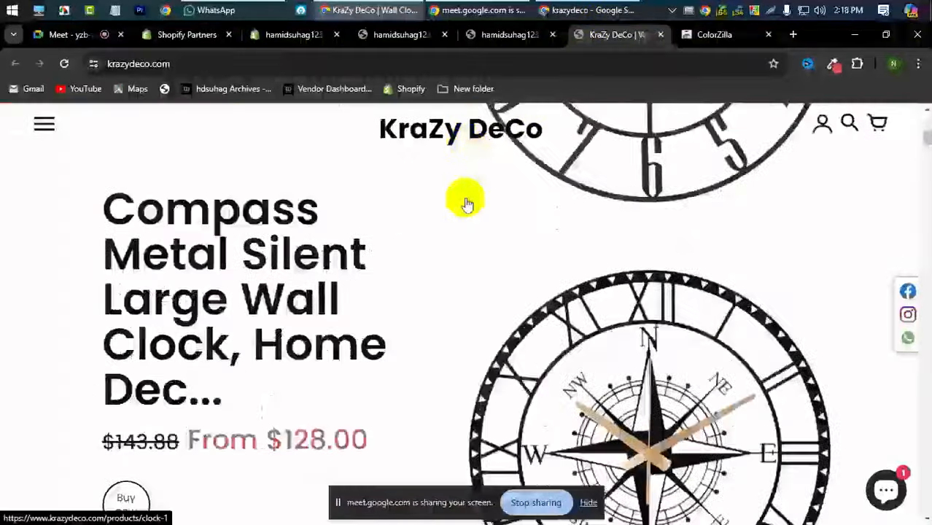
scroll(504, 251, up, 3)
scroll(505, 252, down, 10)
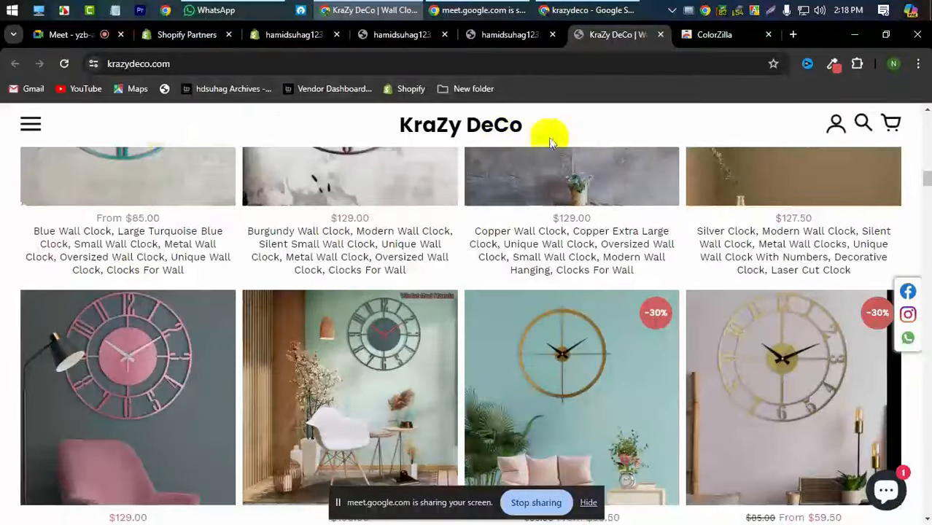
scroll(540, 345, down, 15)
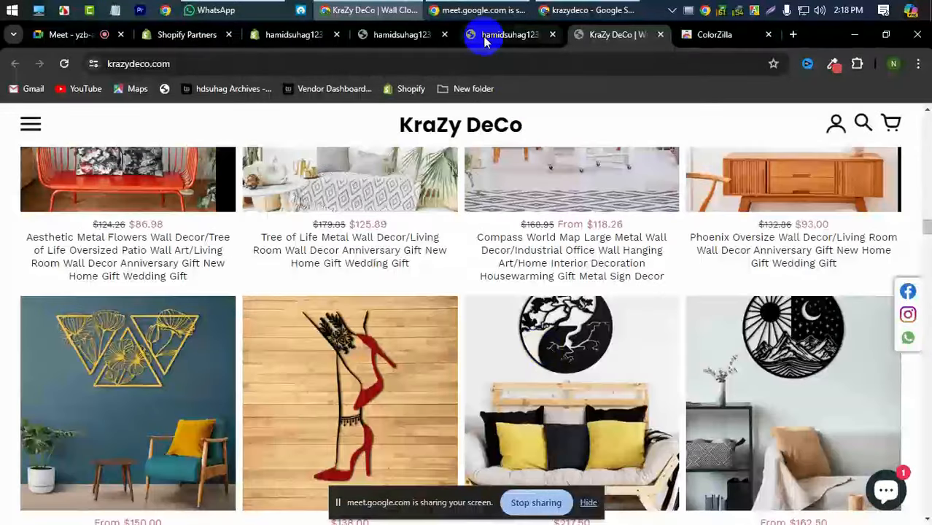
click(485, 41)
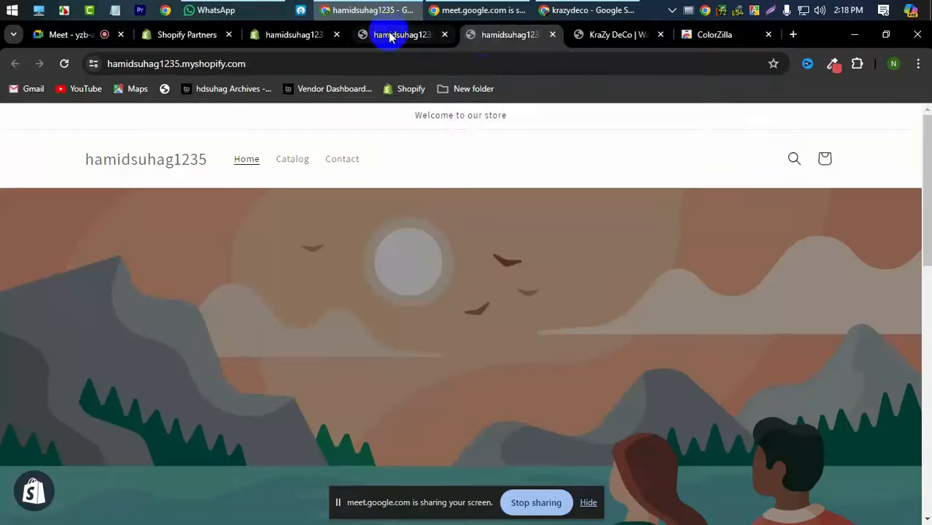
click(392, 35)
click(309, 36)
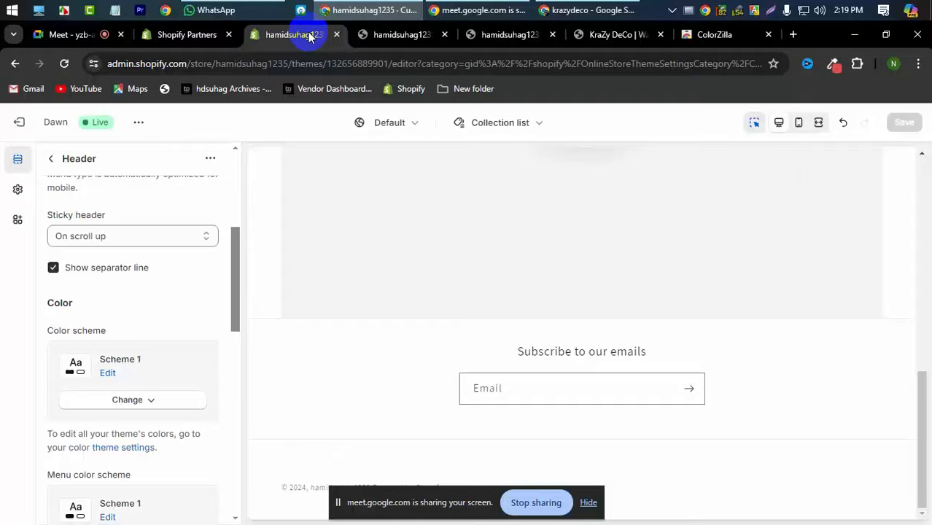
click(372, 34)
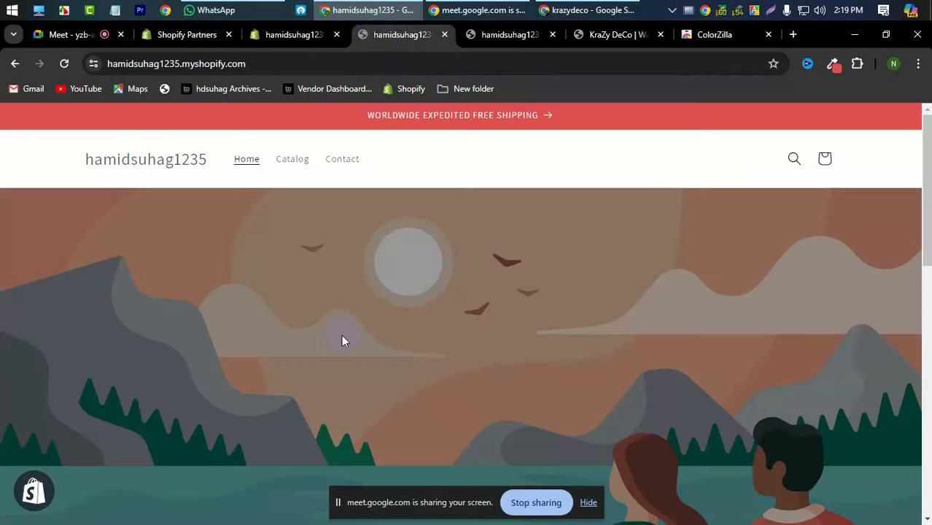
scroll(343, 337, down, 12)
- Set the Header's Sticky header to 'Always, reduce logo size' and save the theme
click(288, 36)
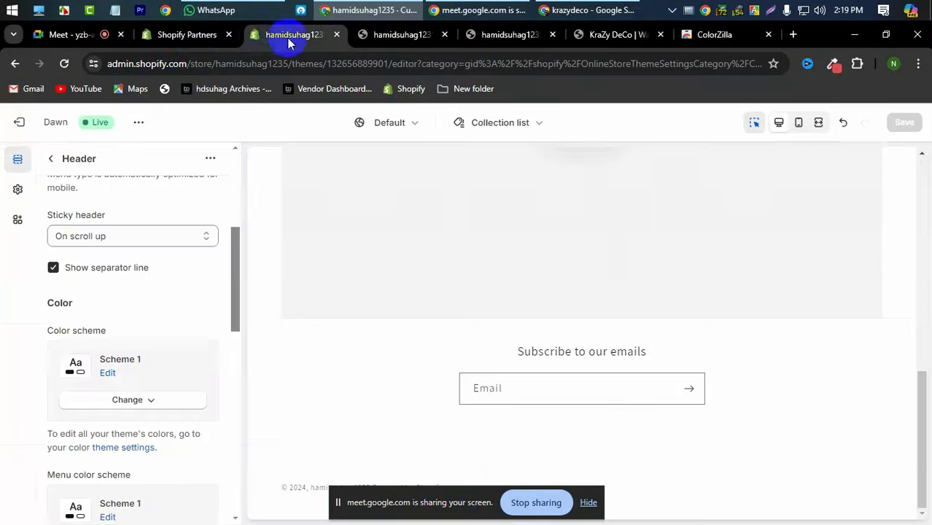
click(100, 238)
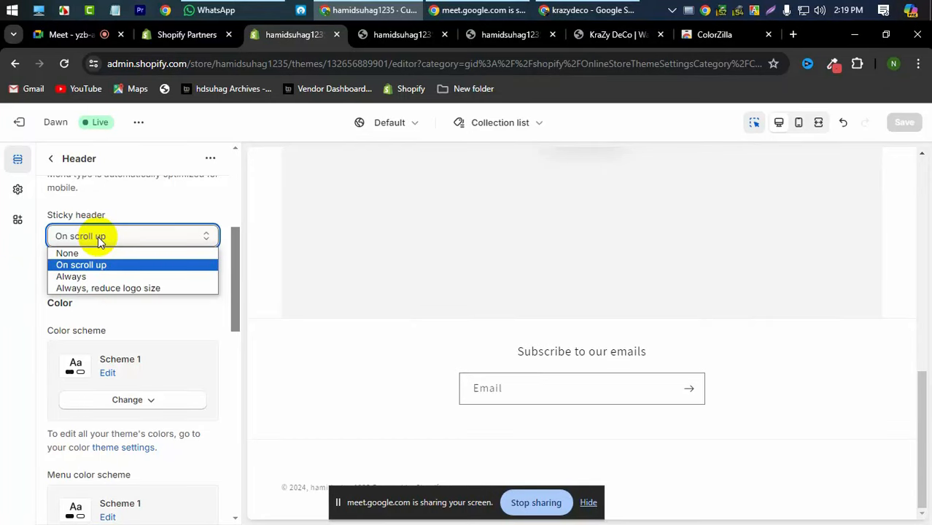
click(115, 290)
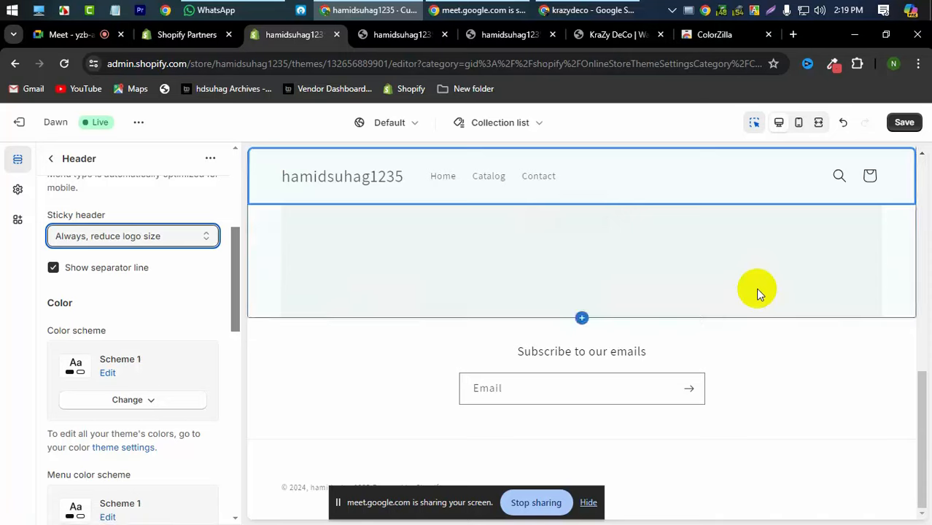
click(904, 124)
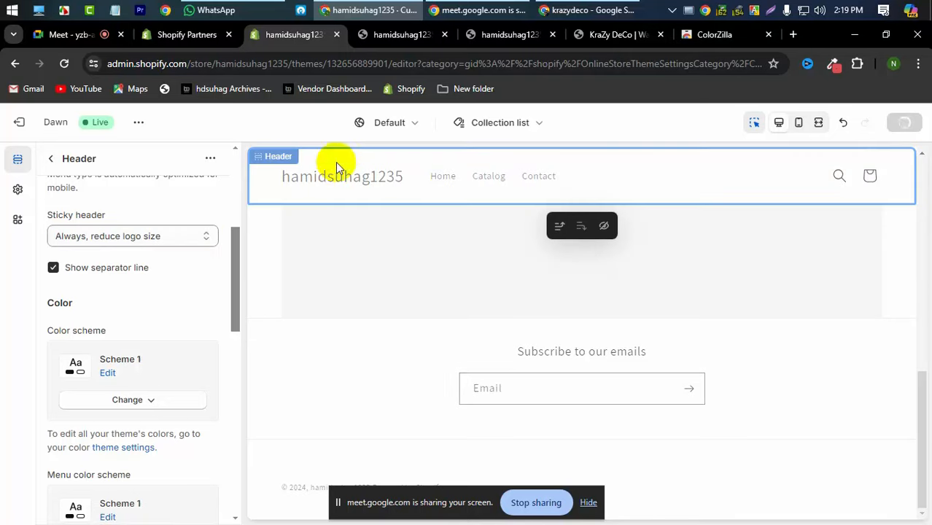
click(406, 37)
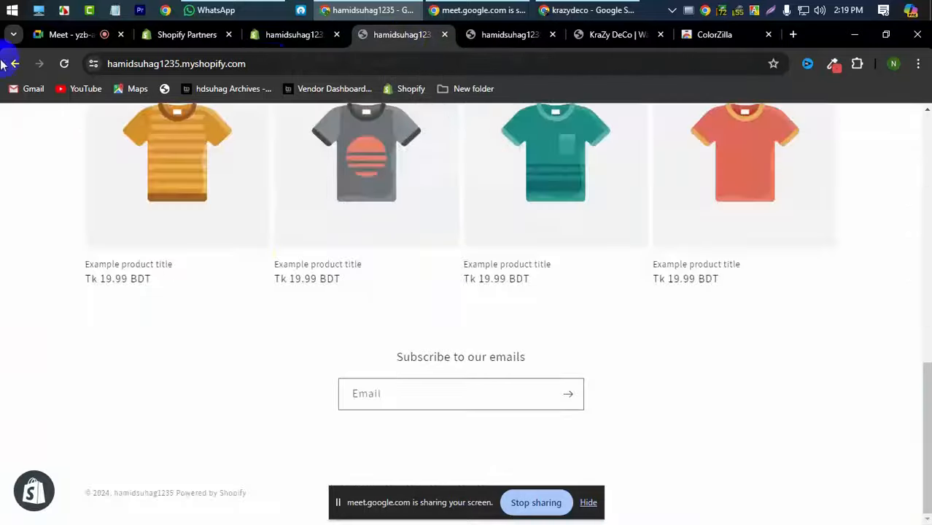
scroll(255, 255, up, 10)
scroll(254, 254, down, 1)
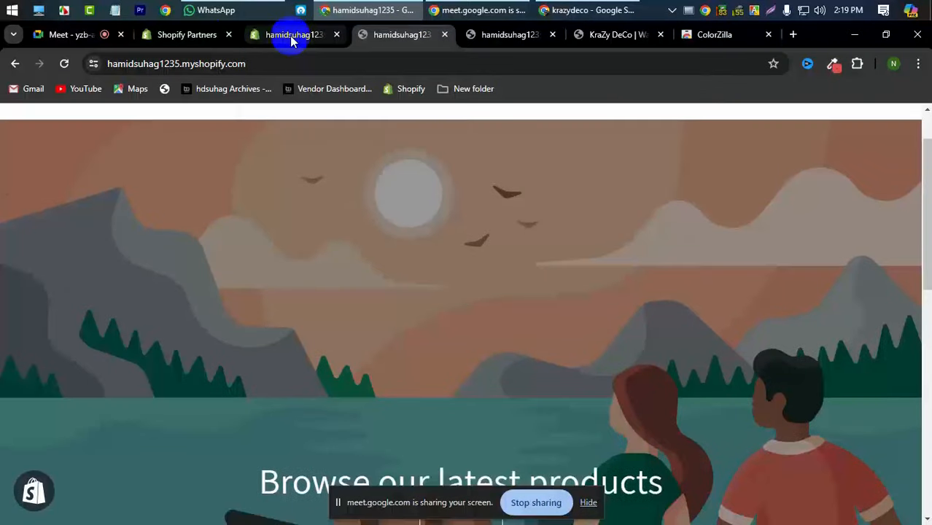
scroll(318, 261, up, 1)
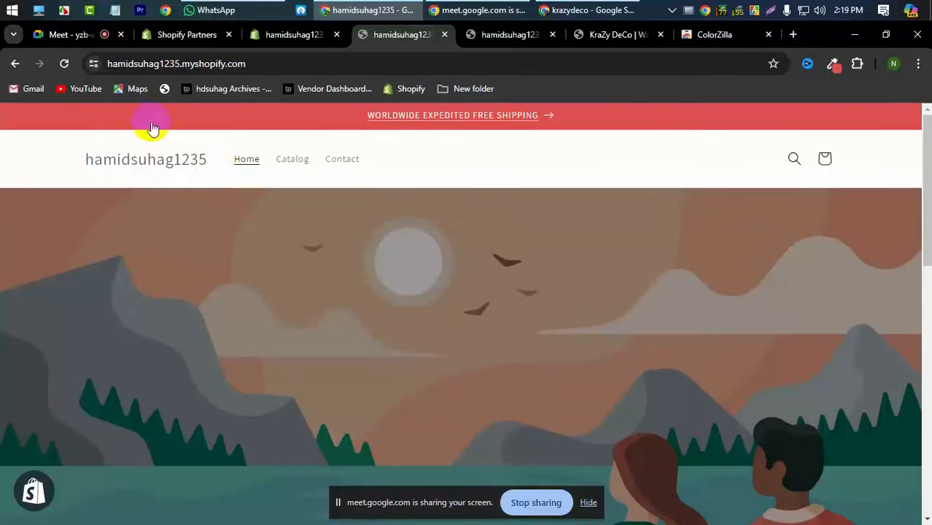
scroll(92, 139, down, 10)
scroll(92, 140, up, 10)
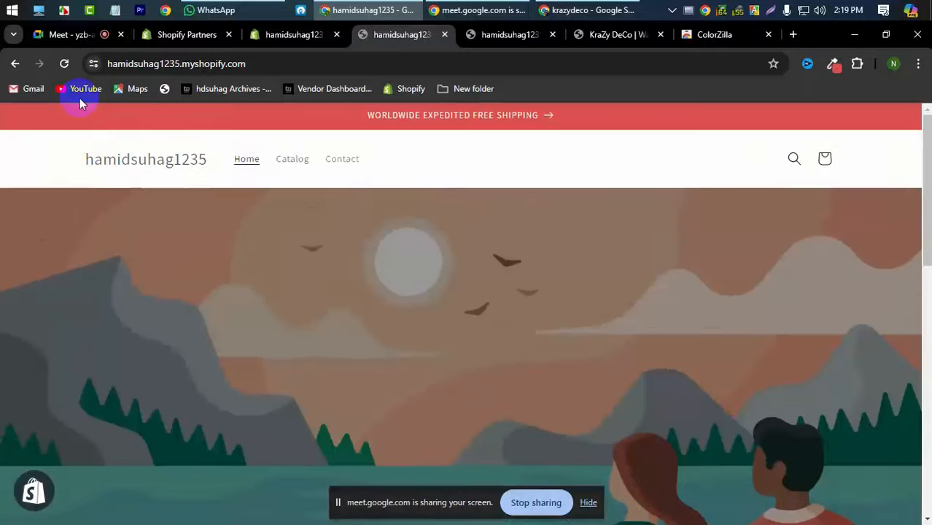
click(72, 65)
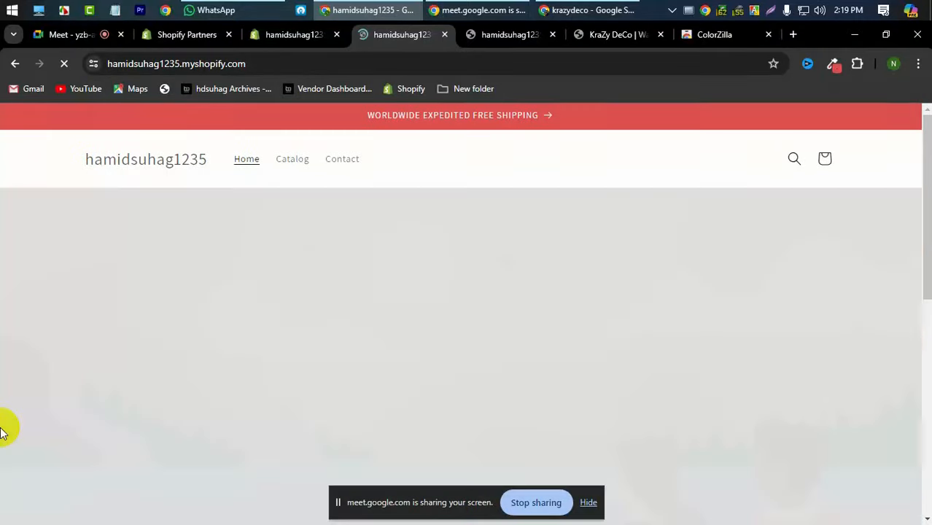
scroll(94, 426, down, 8)
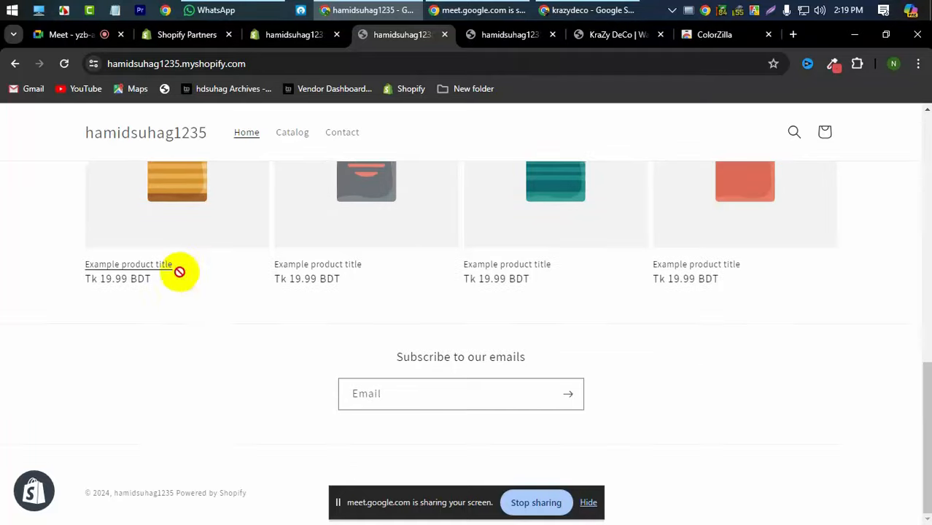
scroll(183, 306, up, 5)
scroll(184, 324, up, 3)
click(236, 151)
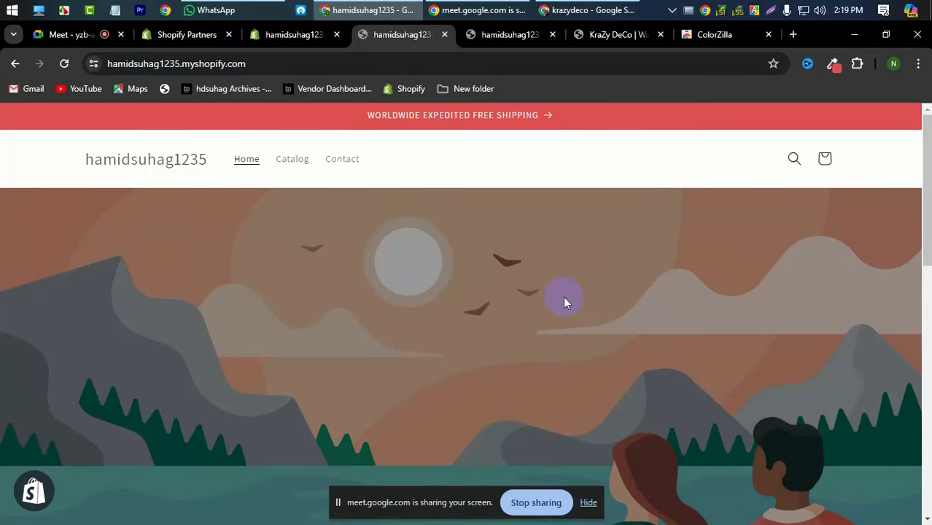
scroll(224, 314, down, 10)
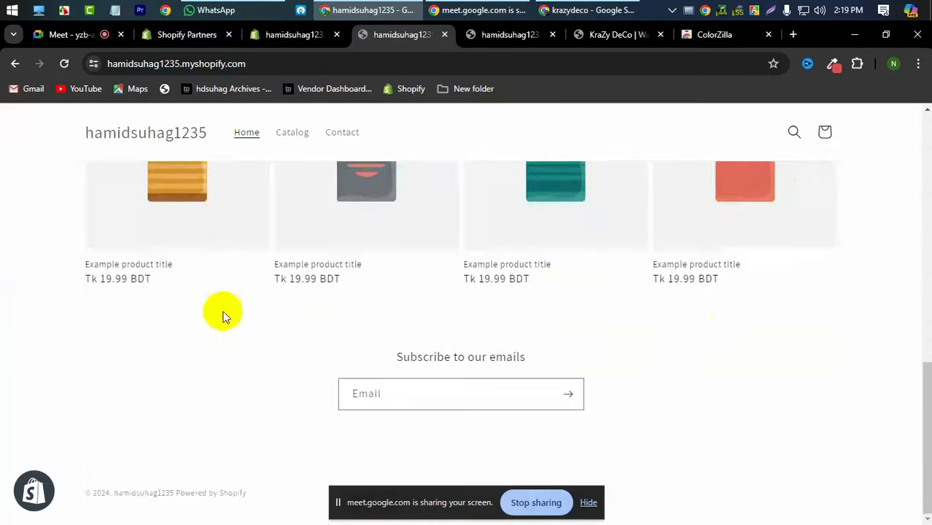
scroll(696, 328, up, 10)
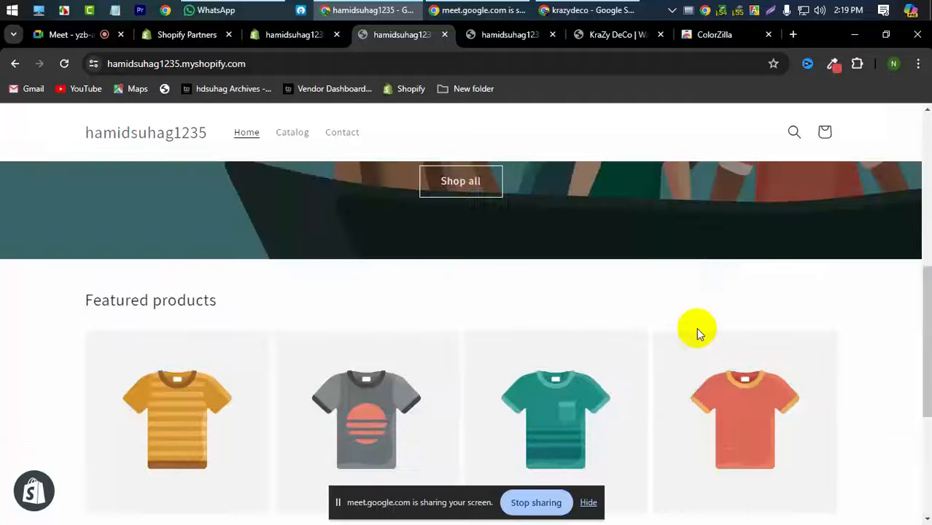
scroll(696, 327, down, 10)
scroll(696, 328, up, 10)
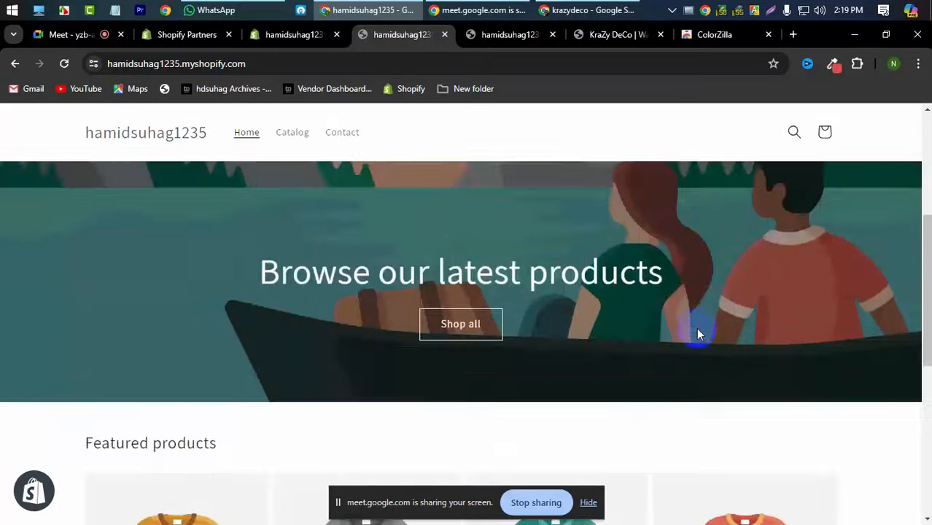
click(296, 35)
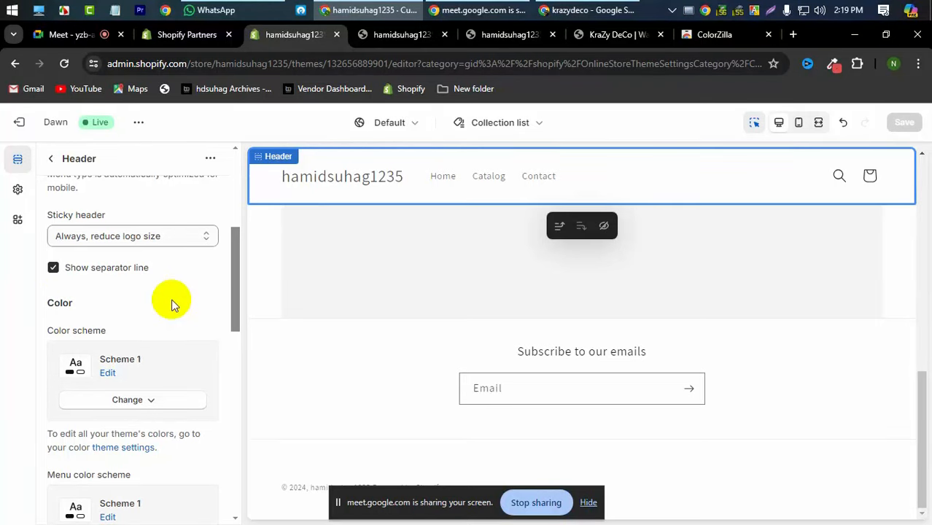
click(484, 34)
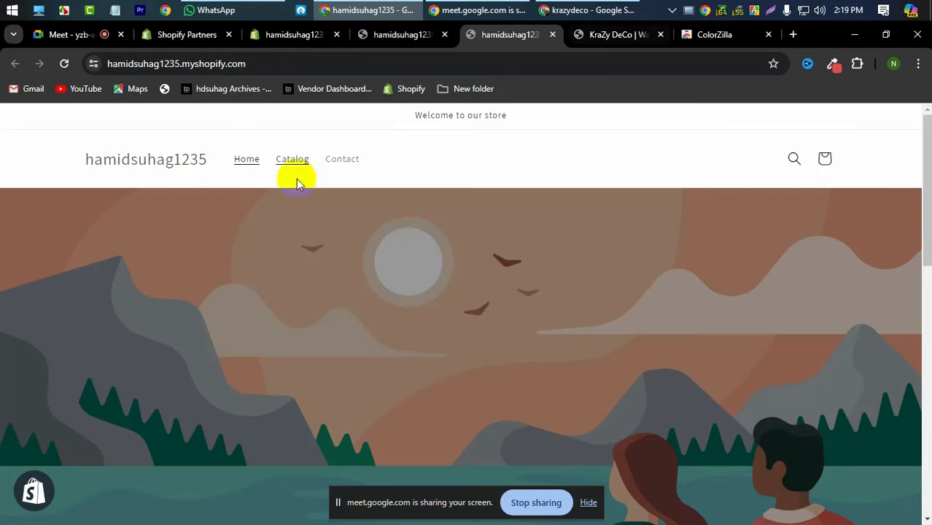
click(386, 34)
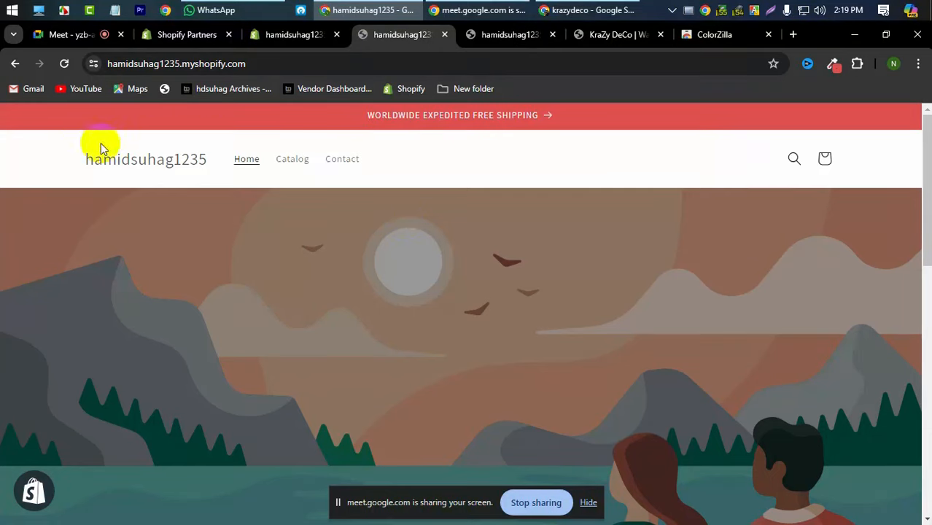
click(302, 35)
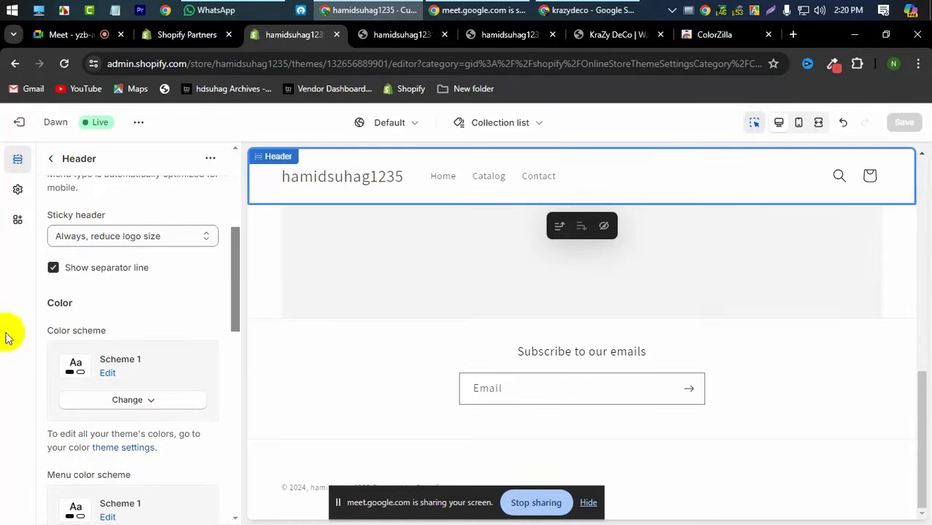
click(404, 34)
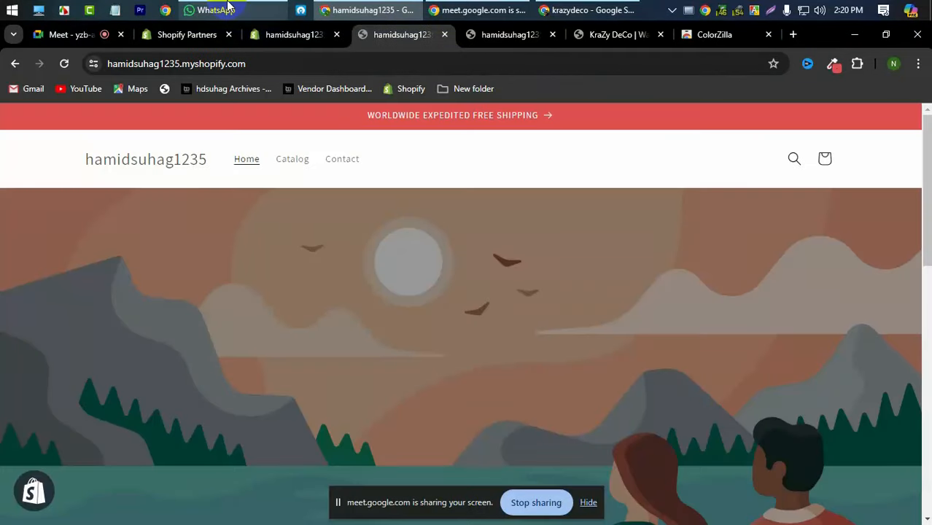
click(272, 33)
scroll(73, 355, down, 2)
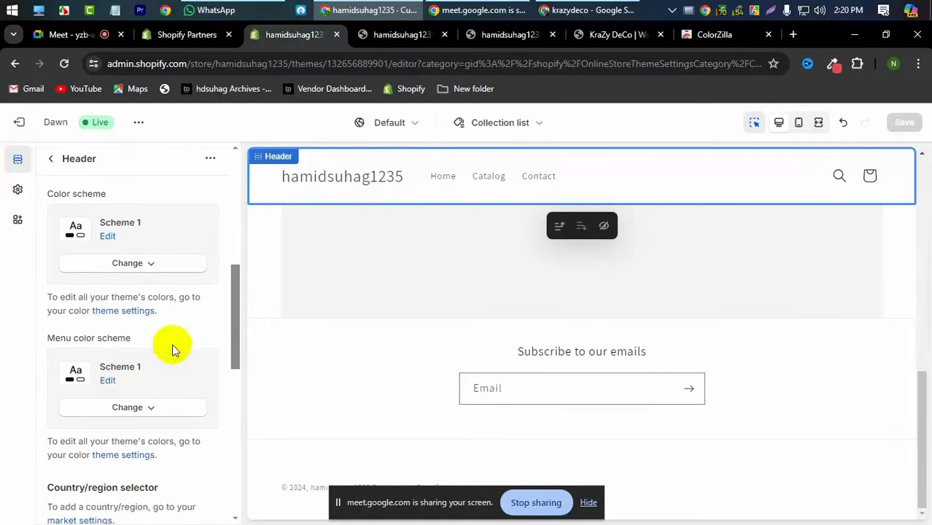
click(394, 34)
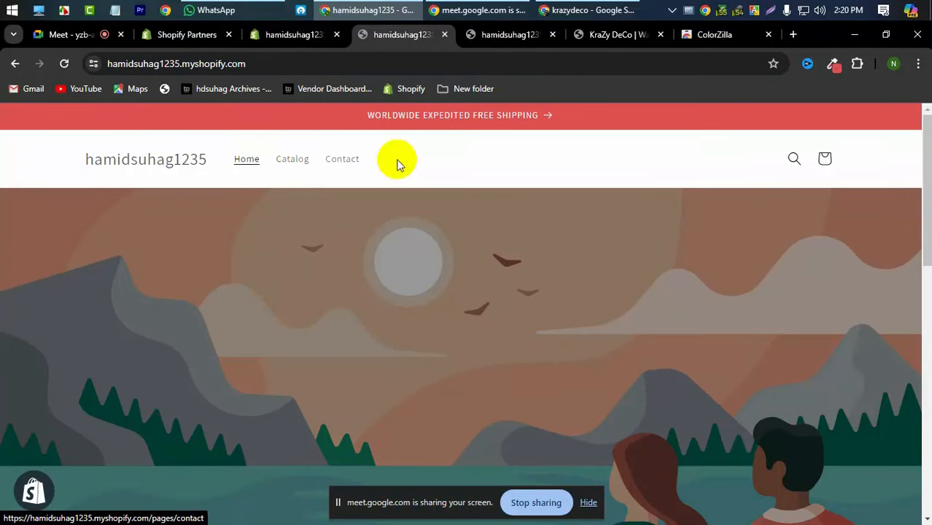
click(290, 34)
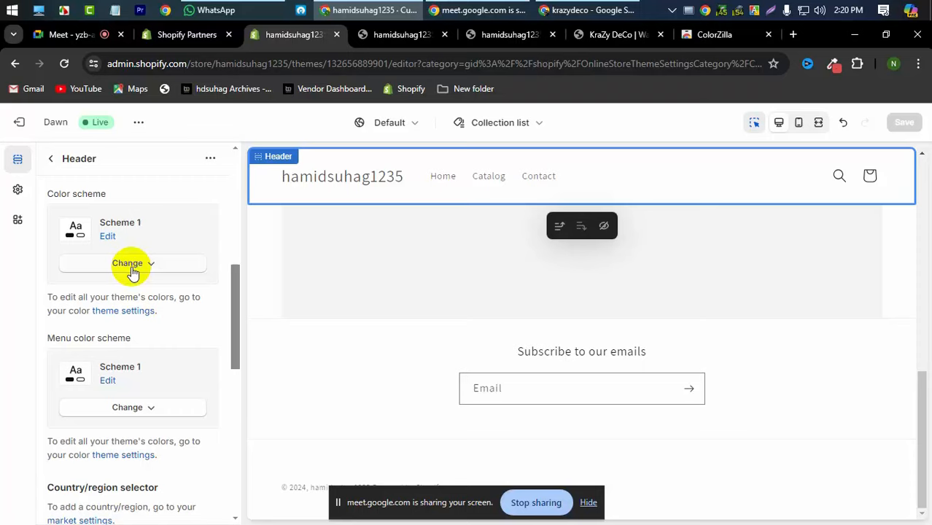
- Scroll the Header settings to Mobile layout and Spacing, then bring up the KraZy DeCo site
scroll(132, 271, down, 2)
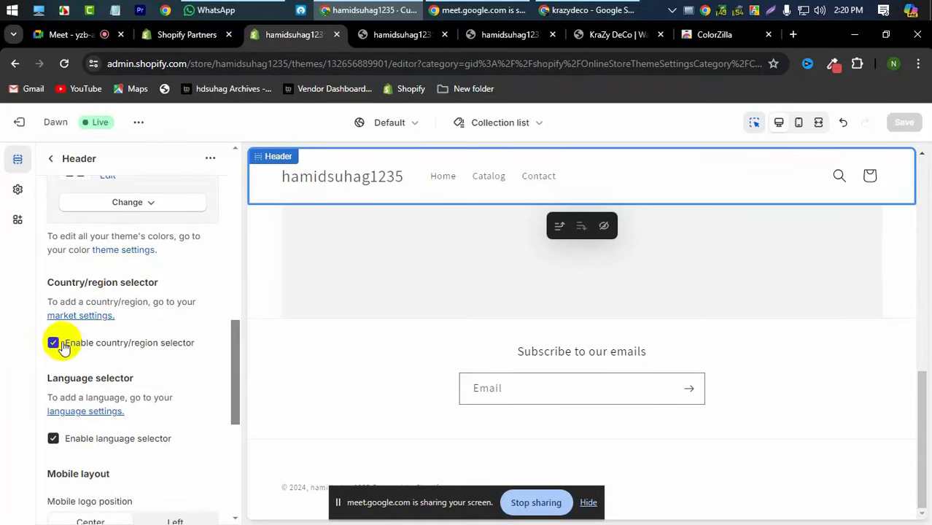
scroll(73, 359, down, 3)
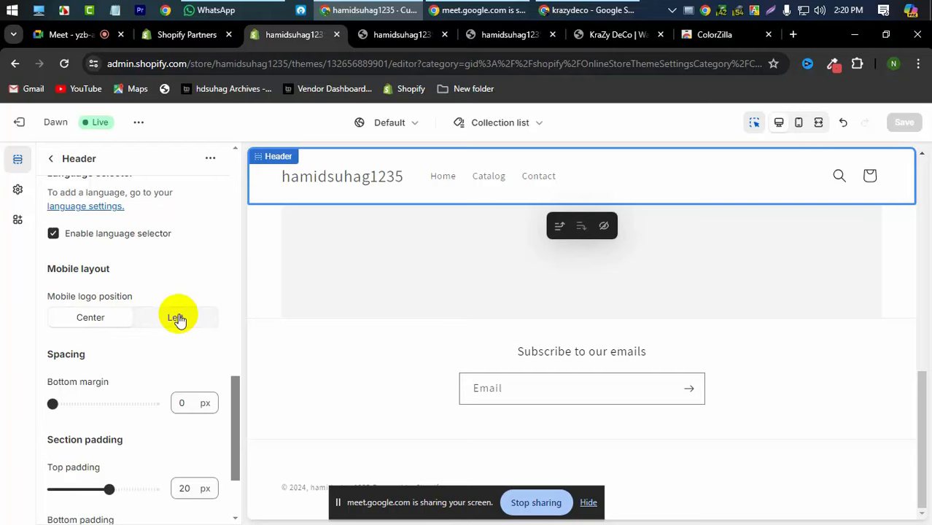
scroll(179, 319, down, 2)
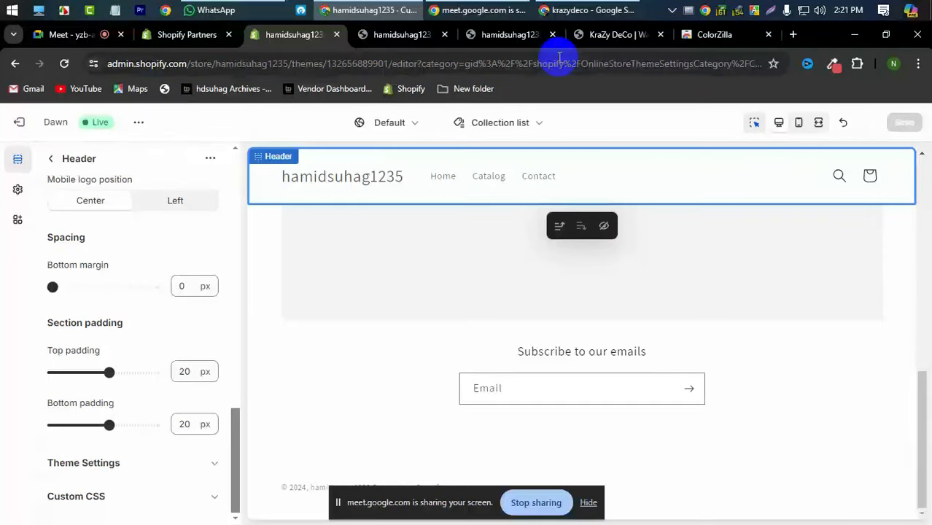
click(605, 35)
- Capture a screenshot of just the KraZy DeCo logo on the reference site
scroll(436, 282, up, 5)
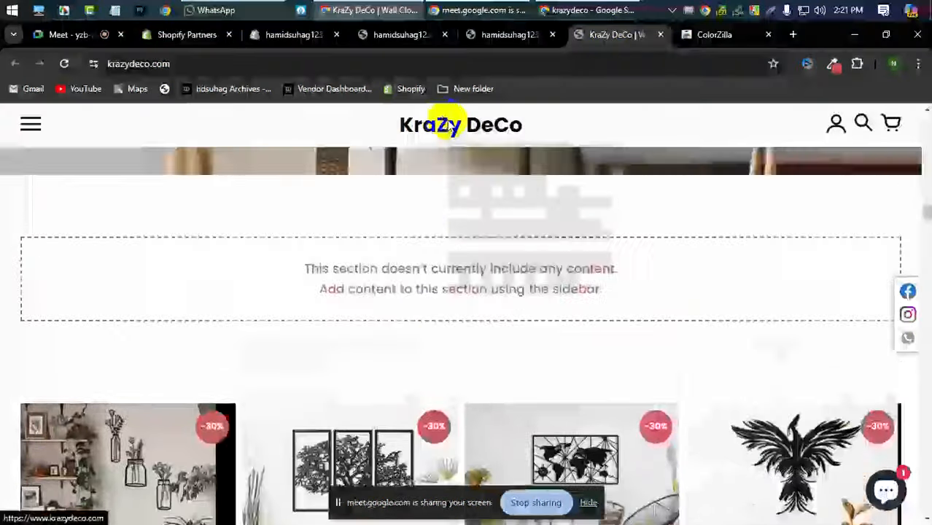
right_click(447, 126)
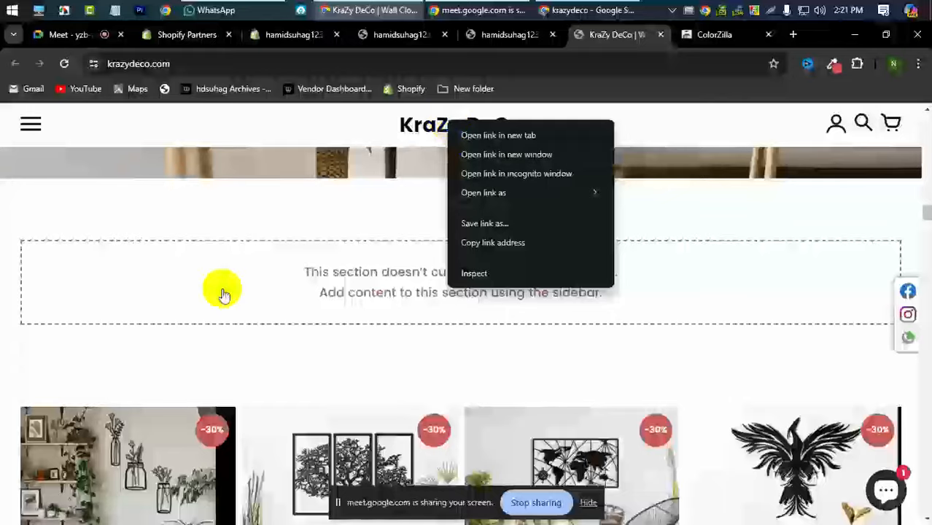
scroll(222, 291, down, 7)
scroll(223, 288, up, 10)
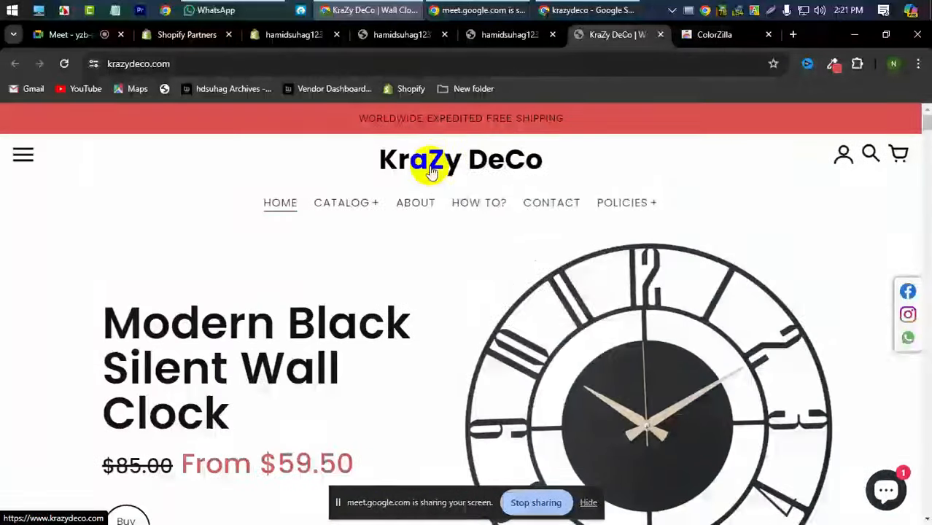
right_click(436, 160)
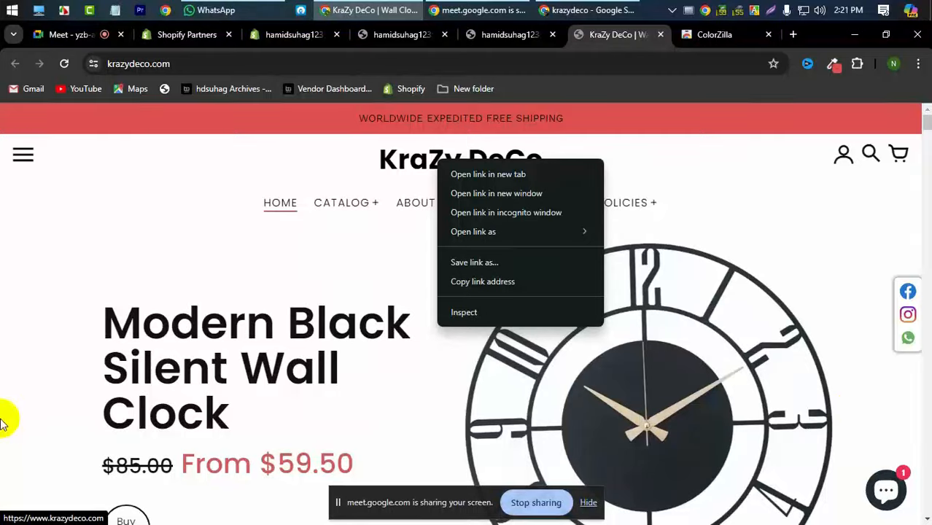
click(77, 320)
key(Print)
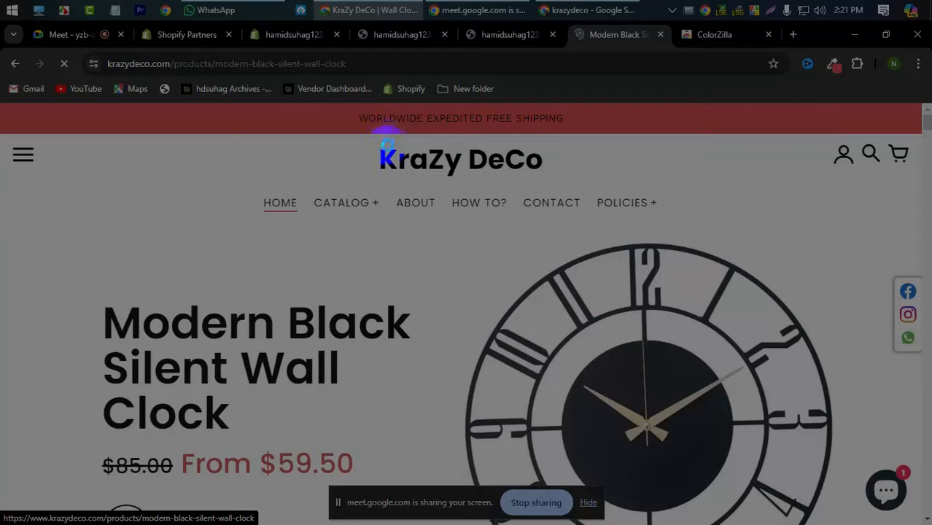
drag(335, 136, 581, 187)
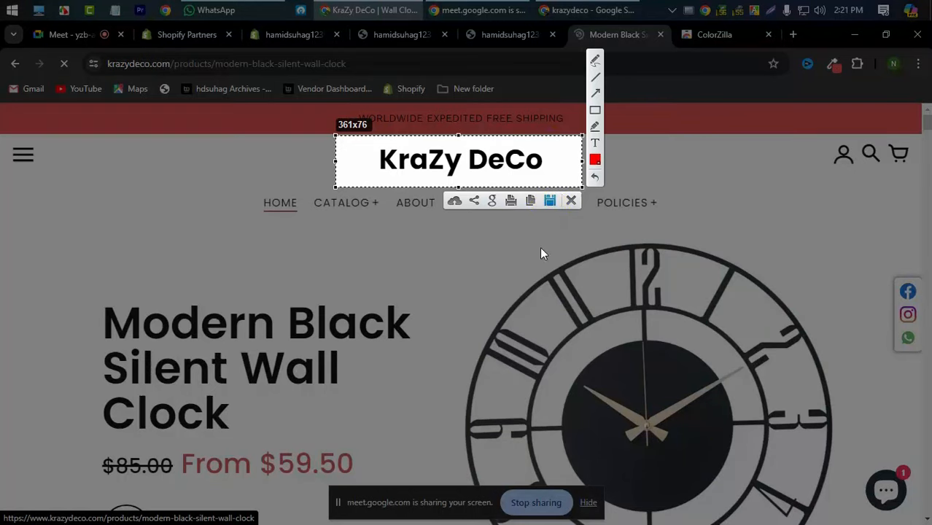
- Save the capture as Screenshot_7.png in Downloads, replacing the existing file
key(ctrl+s)
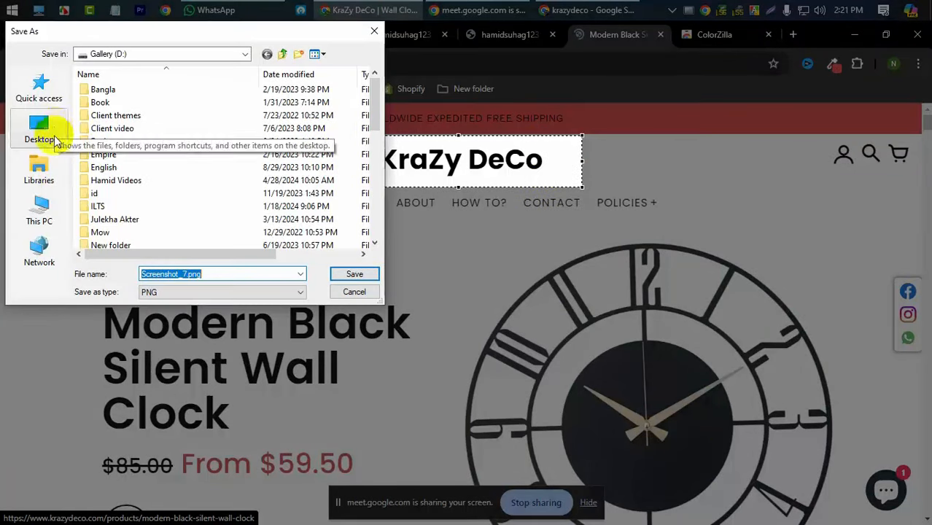
click(48, 210)
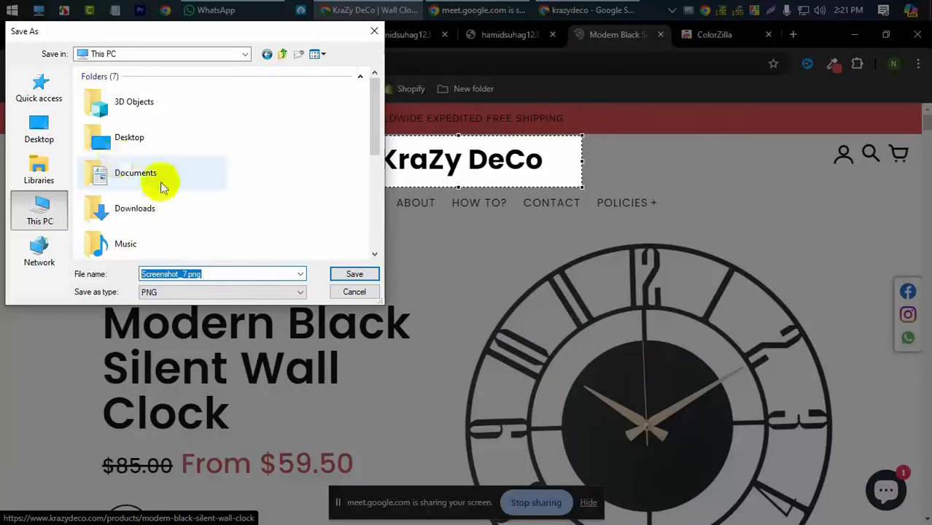
click(162, 208)
click(361, 275)
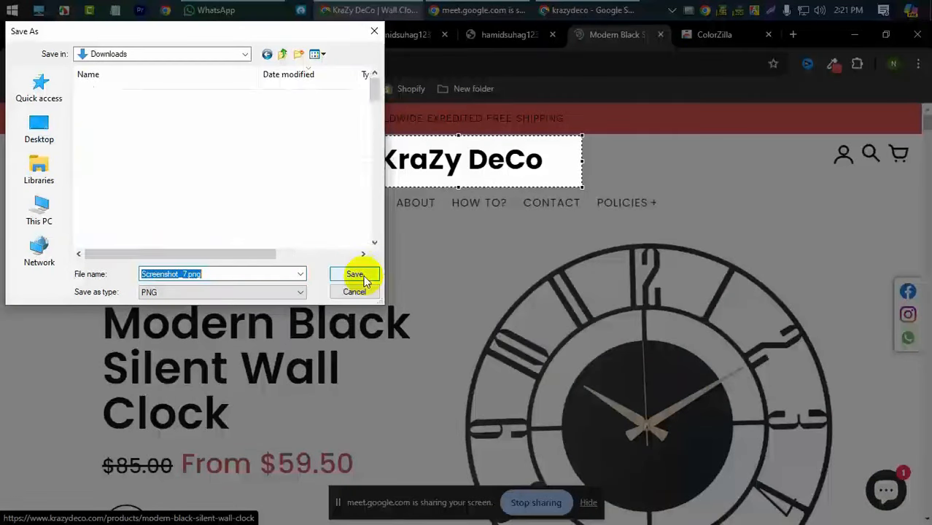
click(356, 276)
click(512, 284)
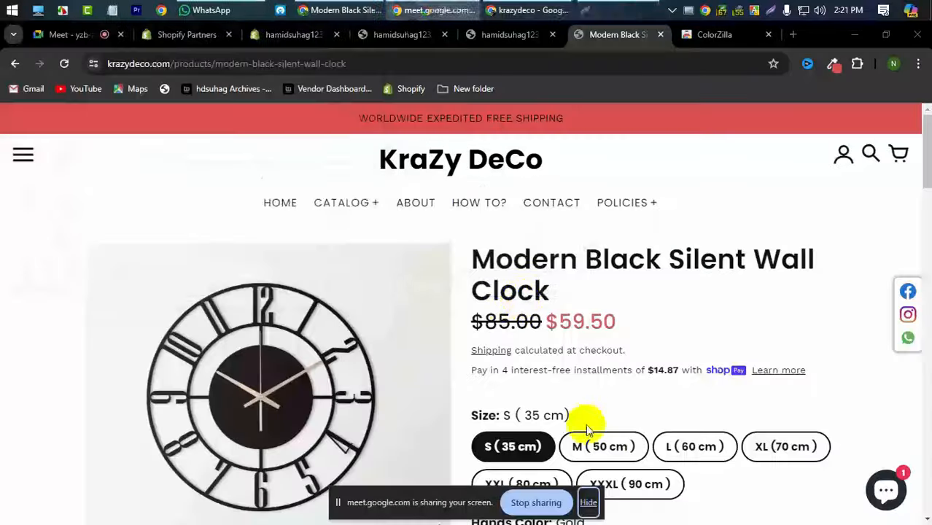
- In the theme editor, expand the header's Theme Settings and open the Logo image picker
click(392, 36)
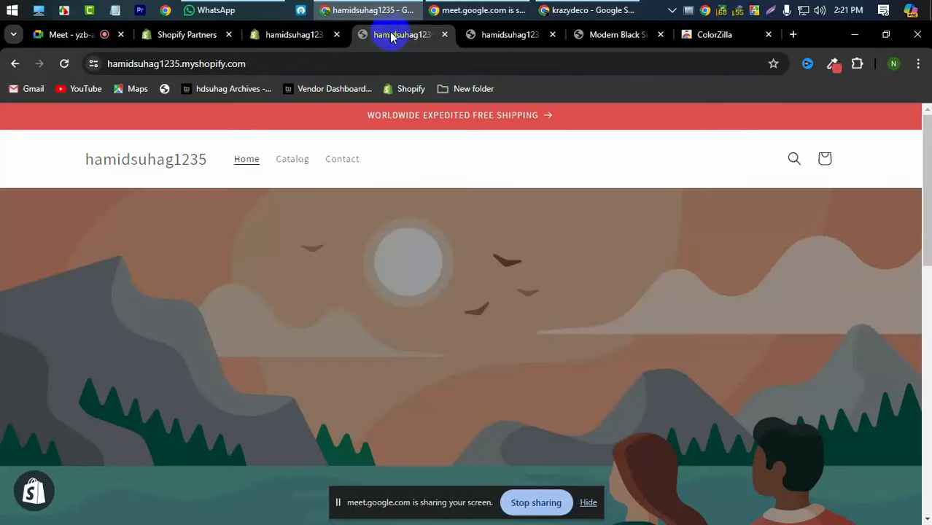
click(302, 36)
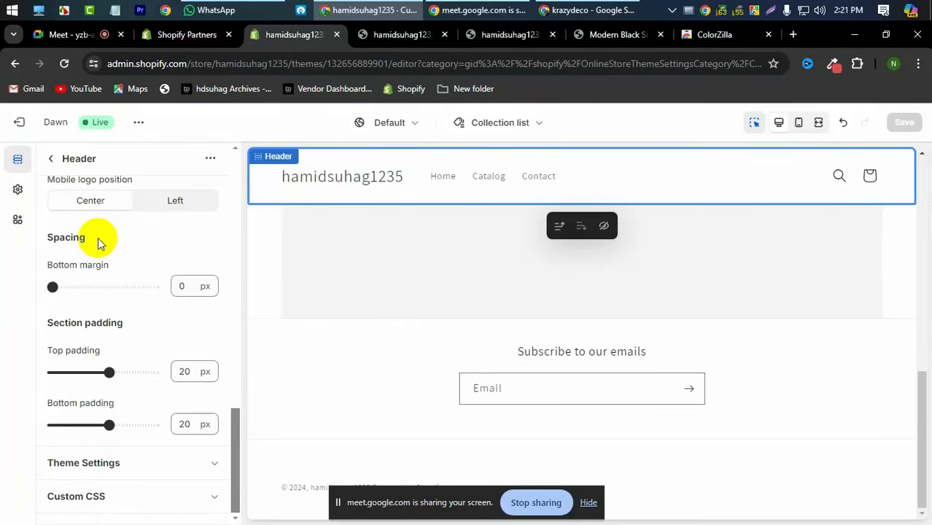
scroll(124, 317, up, 10)
scroll(119, 323, down, 5)
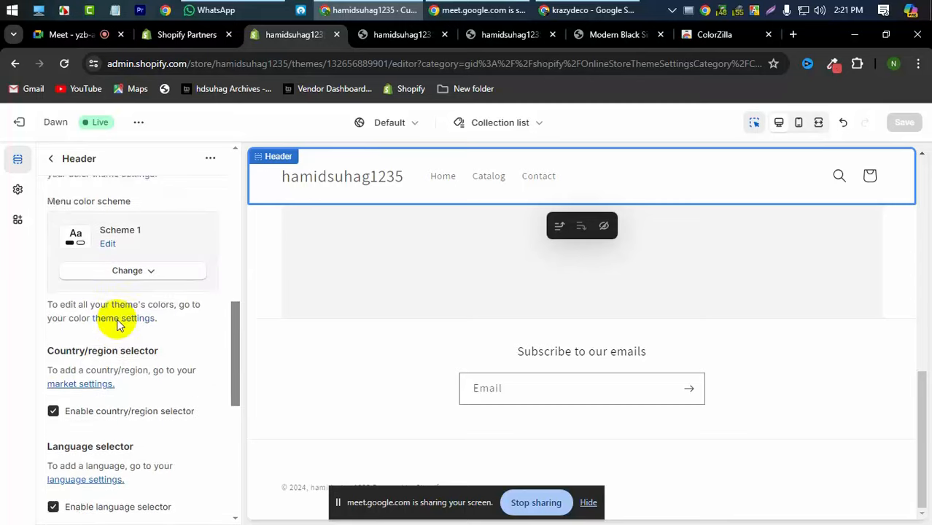
scroll(118, 325, down, 5)
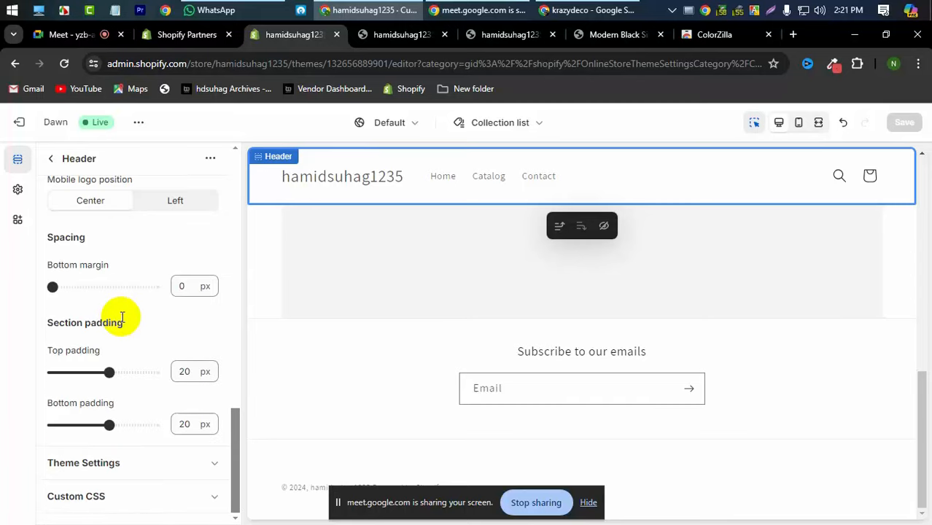
click(115, 468)
scroll(130, 403, down, 4)
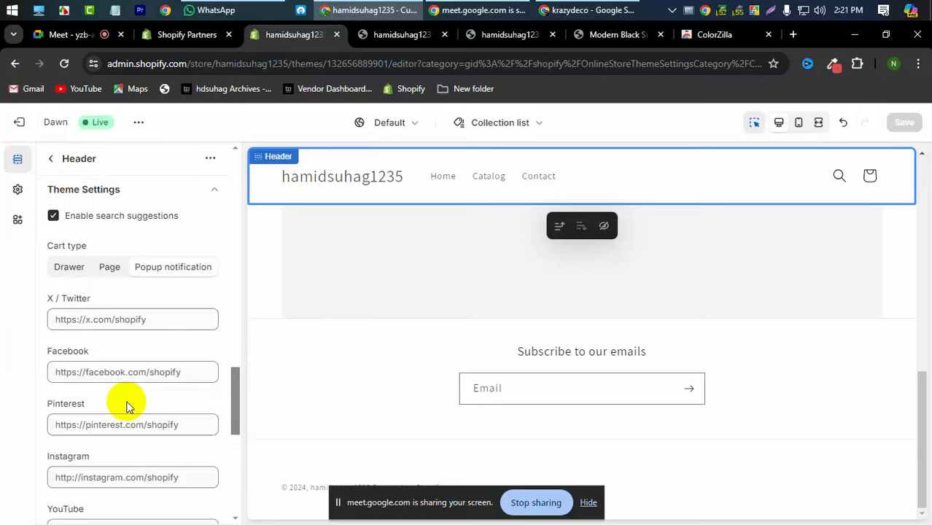
scroll(126, 405, down, 6)
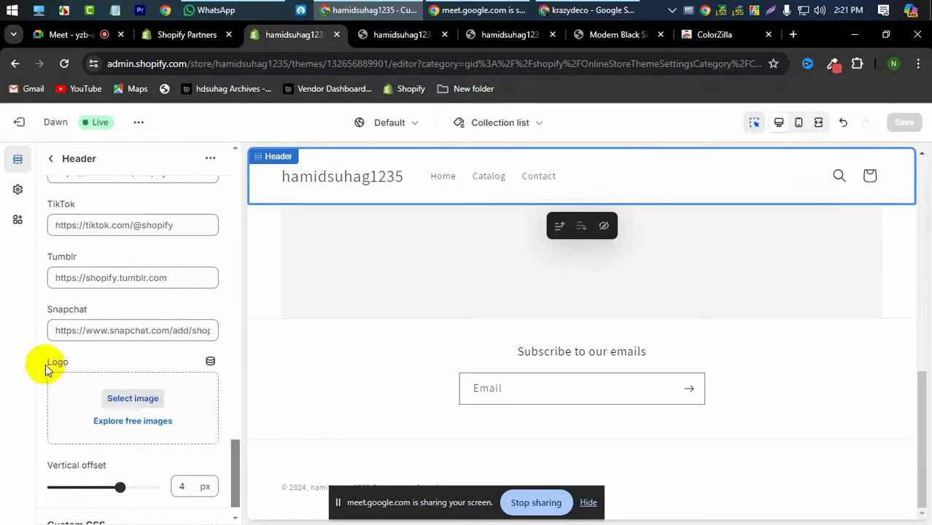
click(131, 401)
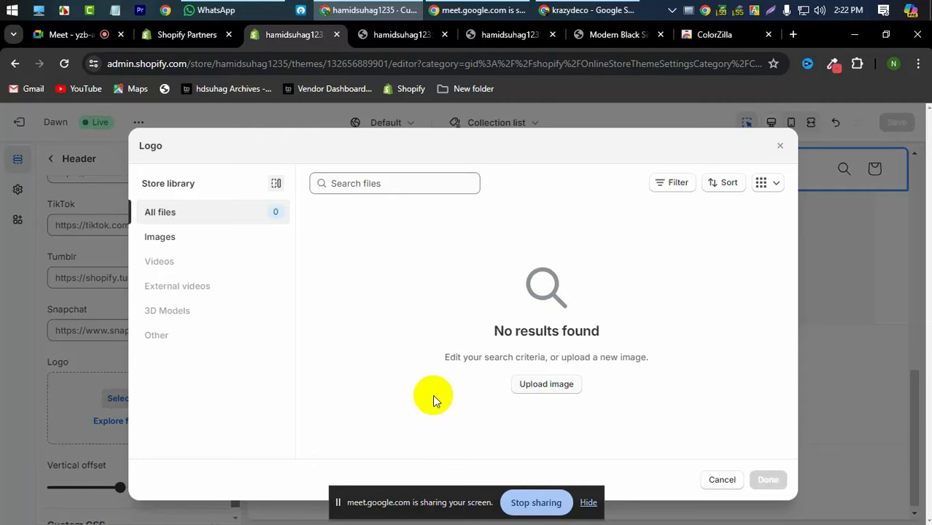
- Upload Screenshot_7.png from Downloads and set it as the header logo
click(536, 388)
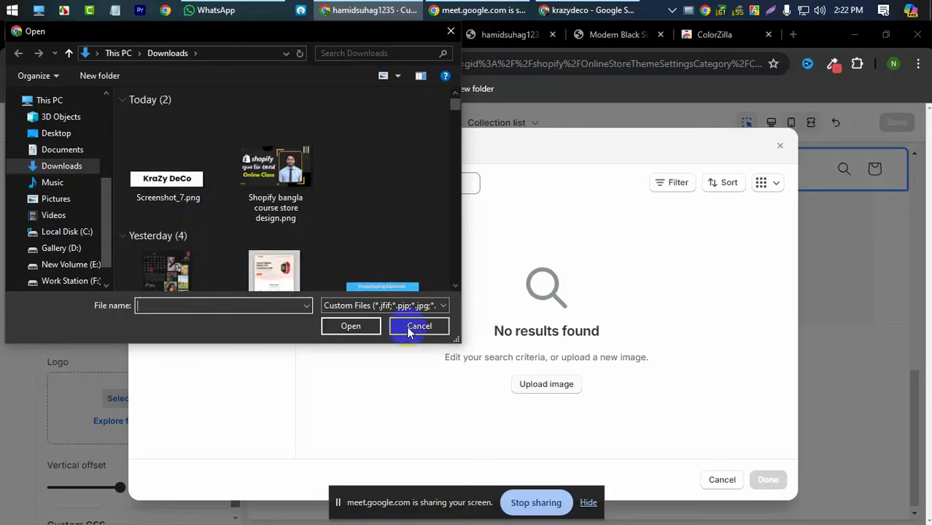
click(180, 180)
click(349, 326)
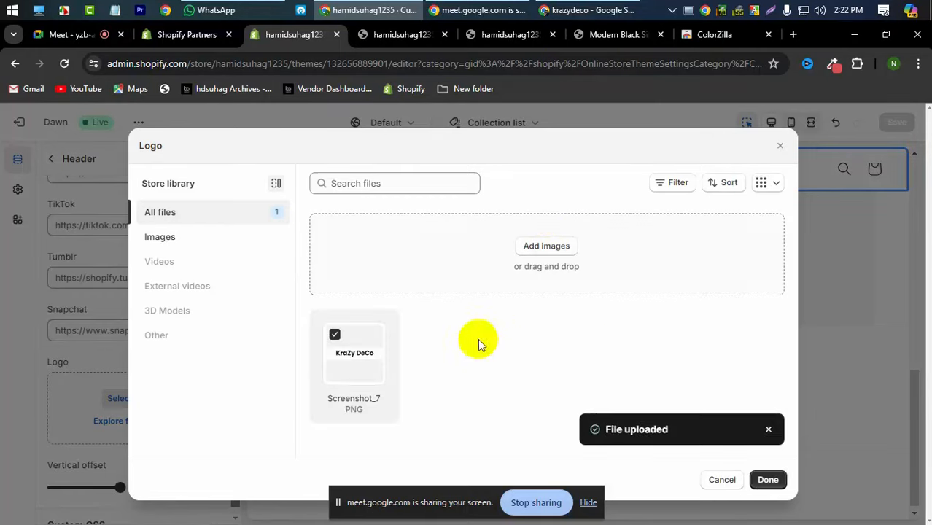
click(769, 480)
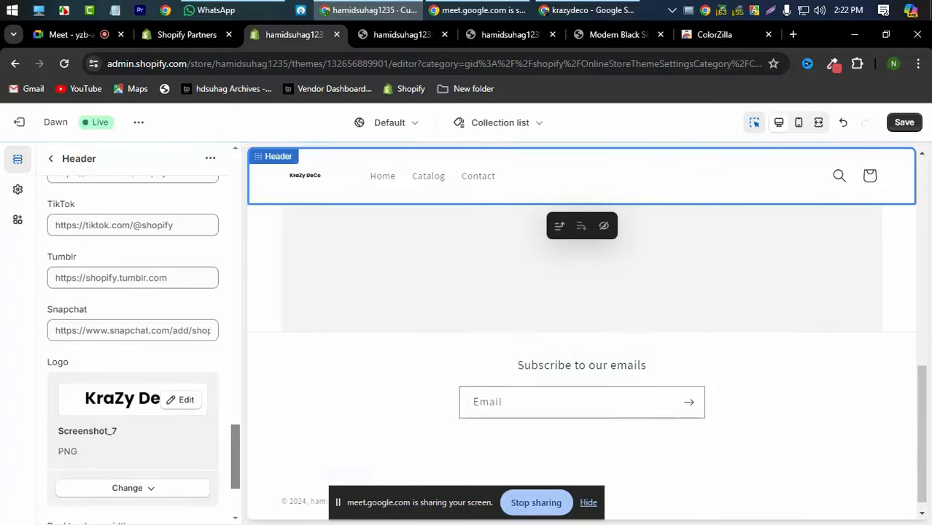
- Widen the desktop logo from 90 to 300 px, save, and go to the storefront tab
click(310, 174)
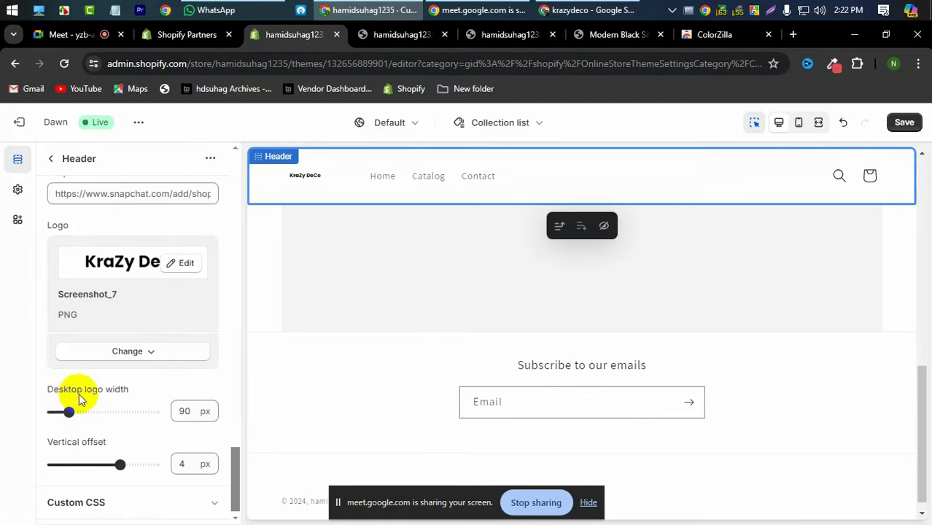
drag(69, 412, 101, 411)
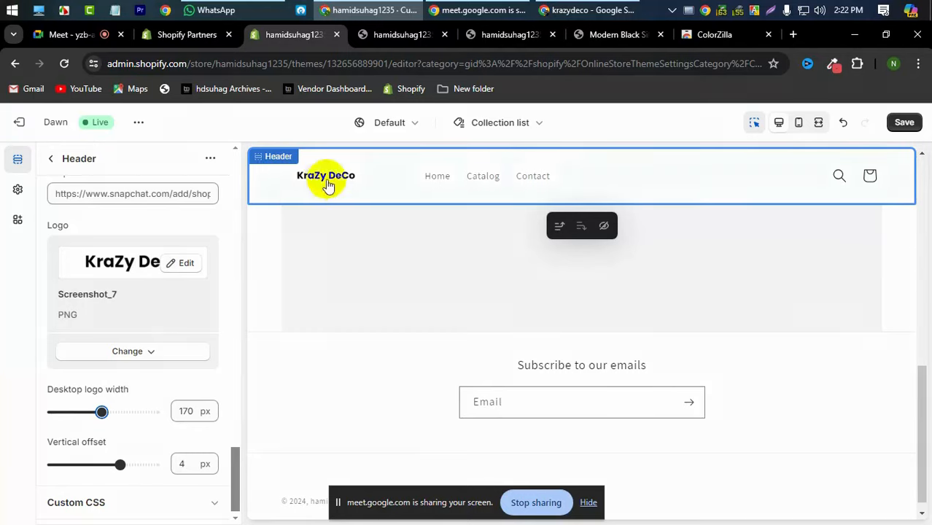
drag(98, 411, 130, 412)
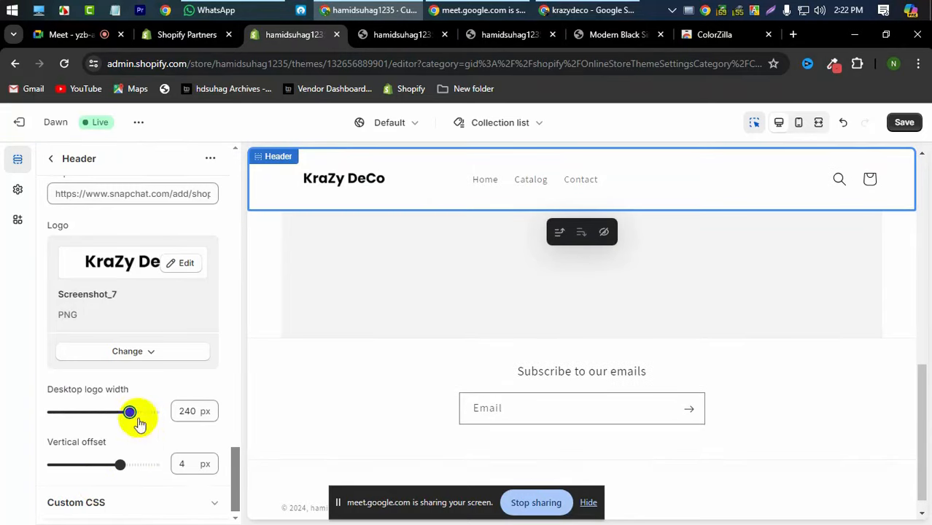
drag(135, 413, 184, 422)
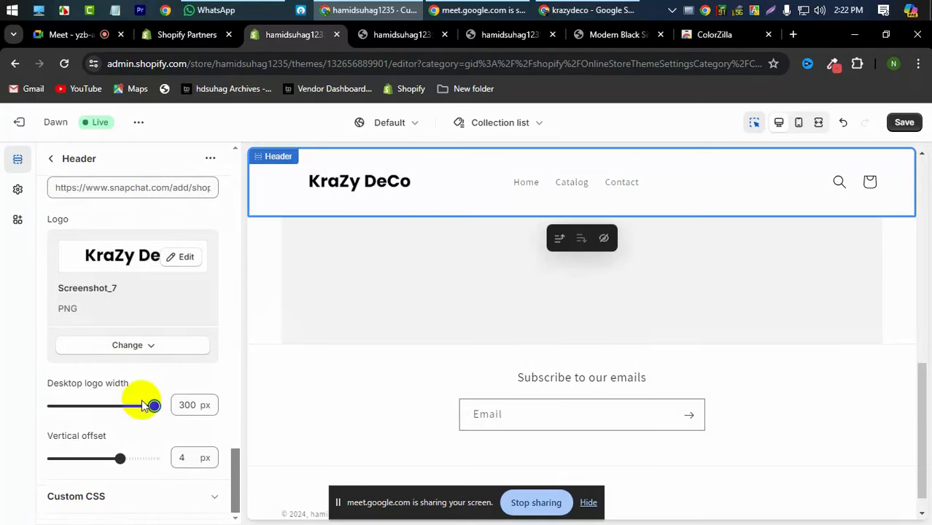
click(906, 124)
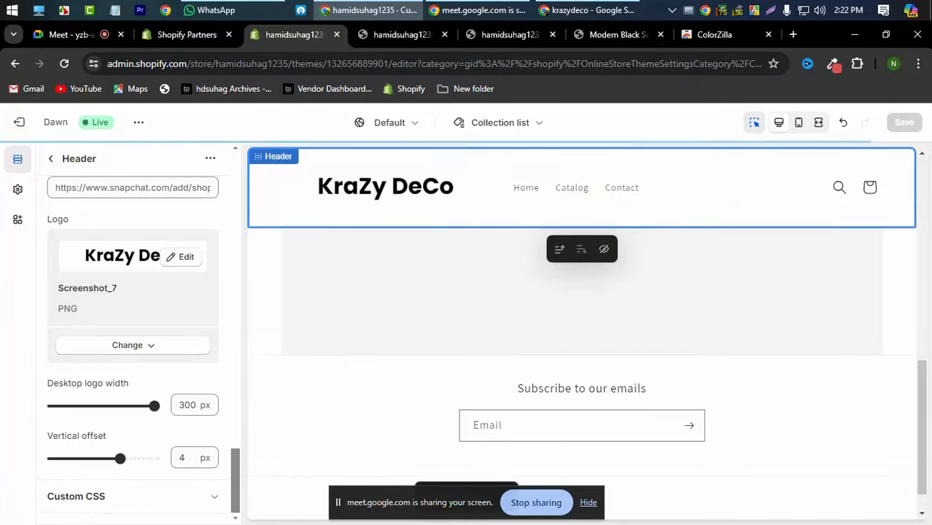
click(401, 35)
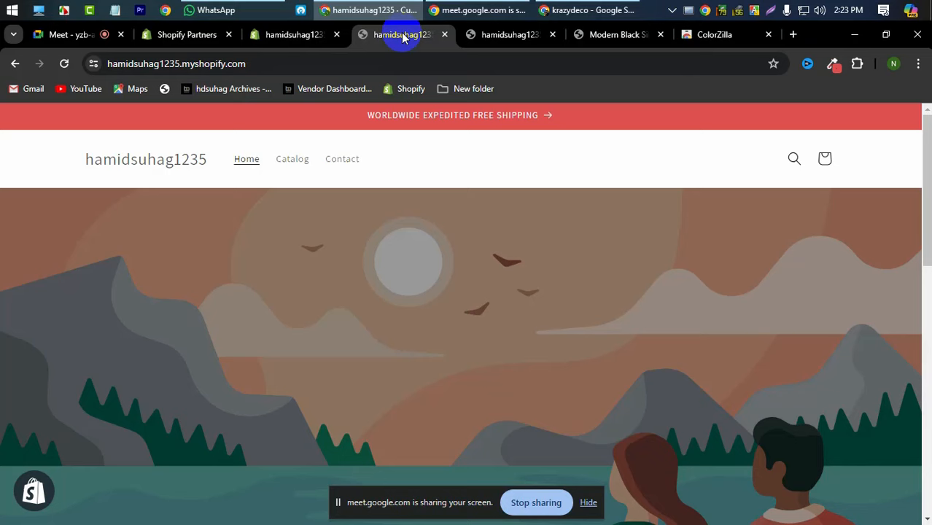
- Reload the storefront to confirm the KraZy DeCo logo shows, then return to the theme editor
click(64, 64)
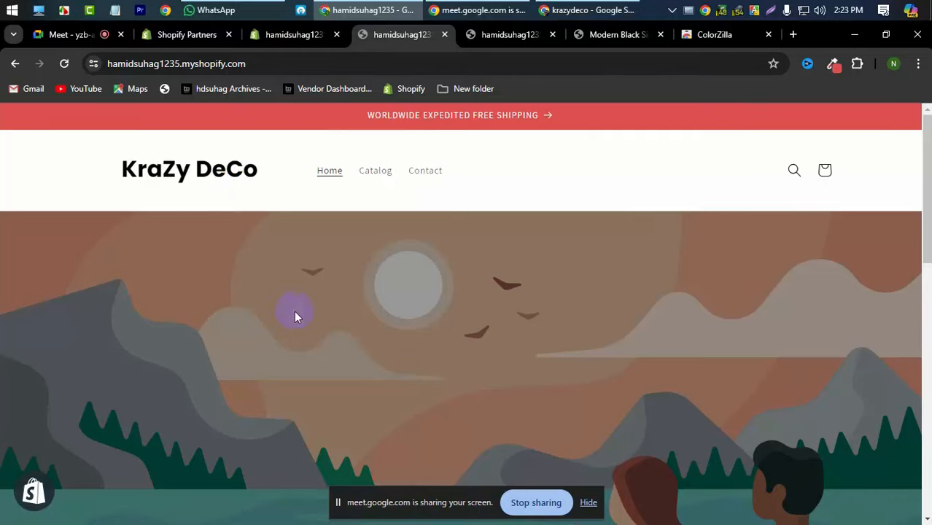
click(277, 42)
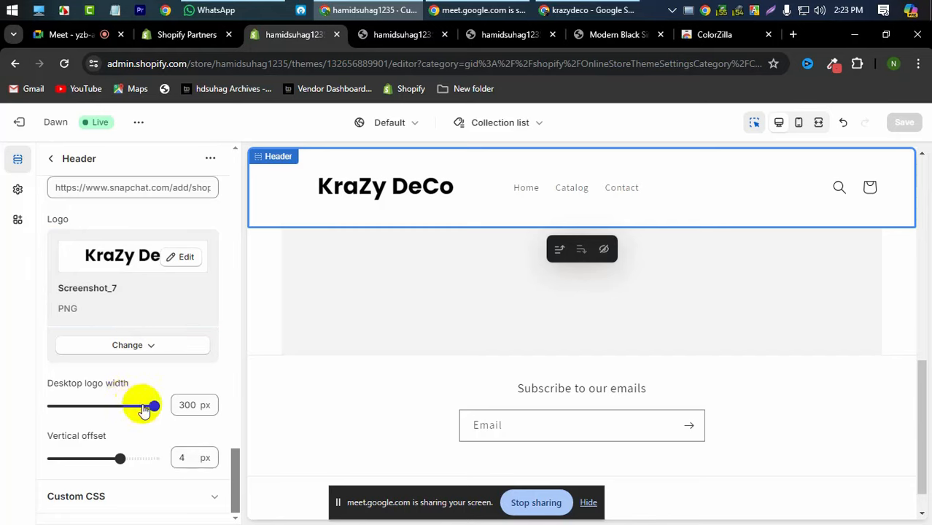
- In the Header section settings, set Desktop logo position to Top center
scroll(143, 288, up, 10)
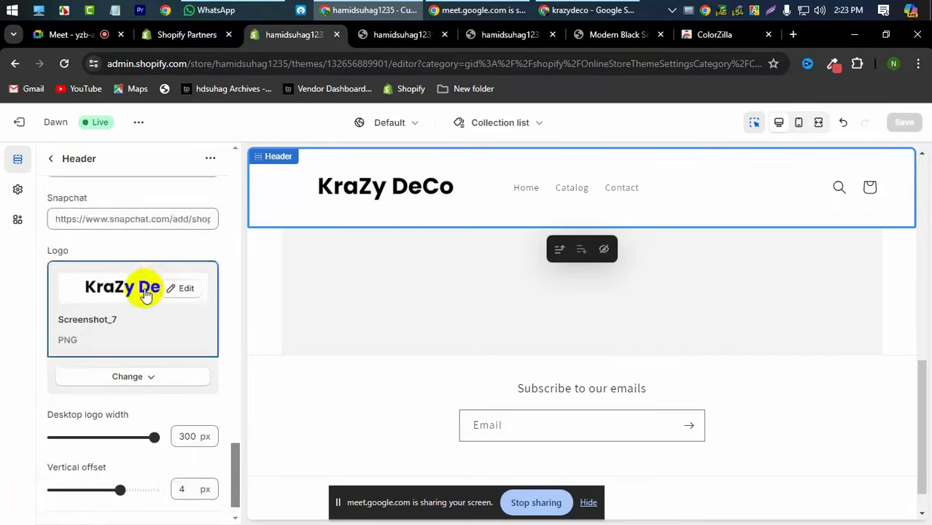
scroll(143, 291, up, 8)
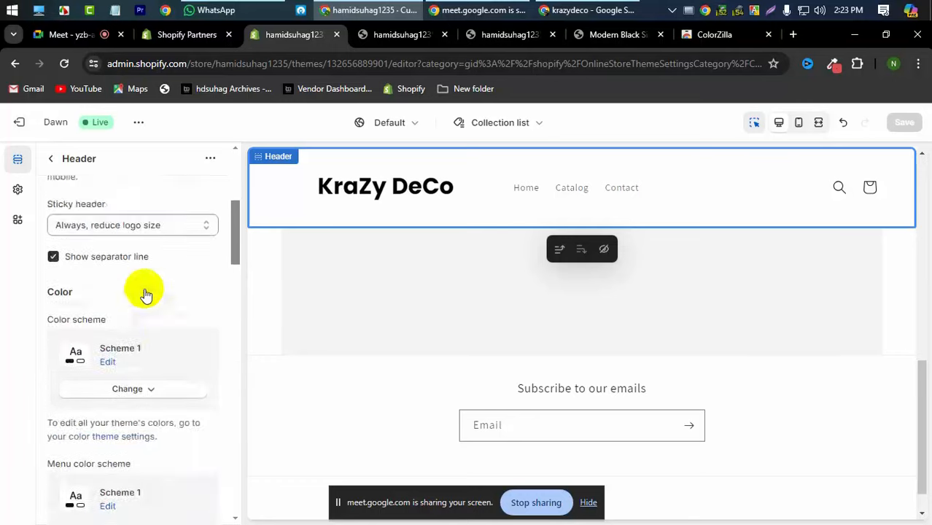
click(53, 159)
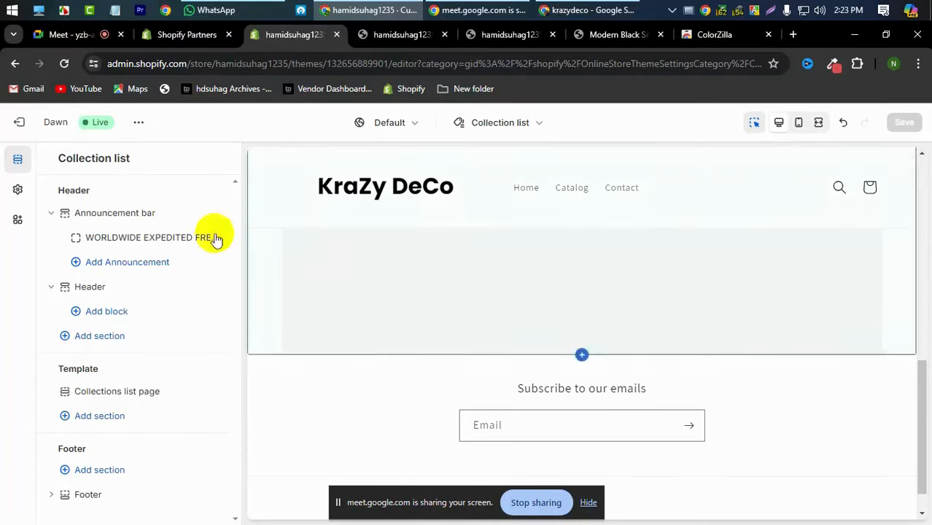
click(293, 196)
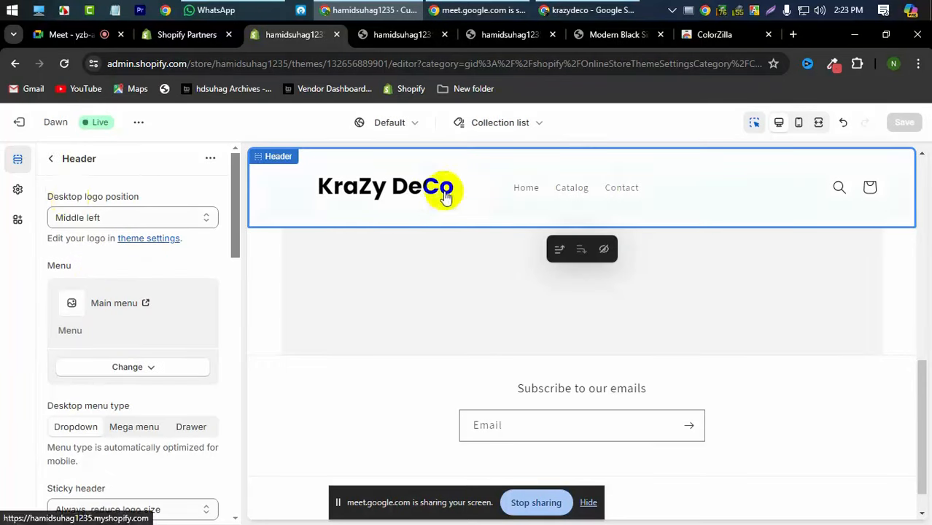
click(138, 223)
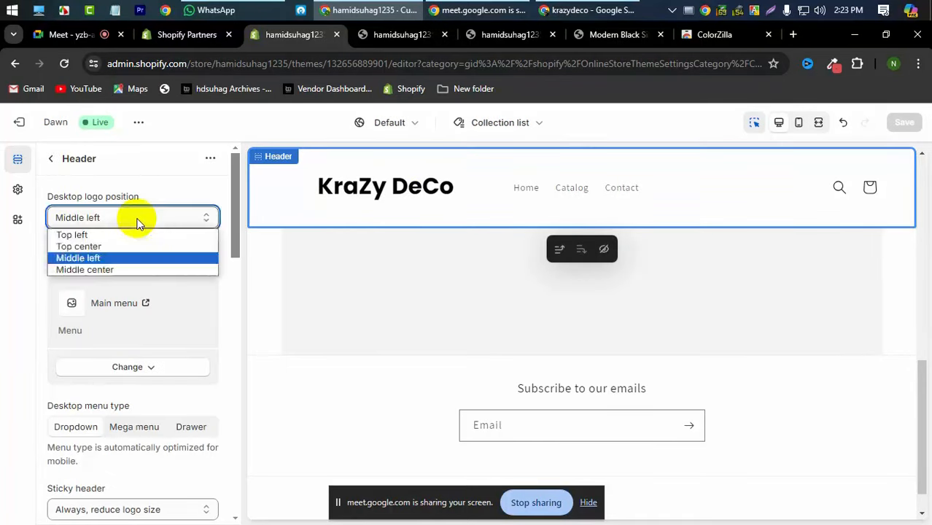
click(119, 245)
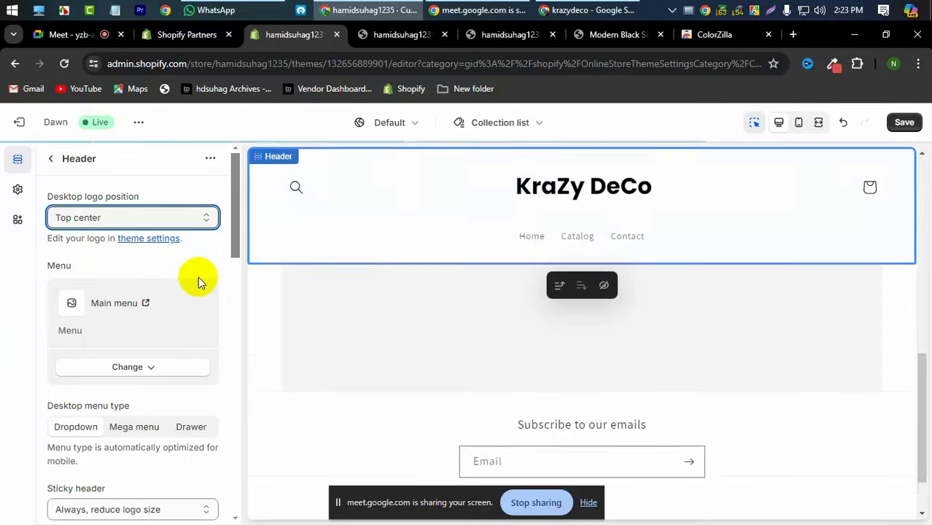
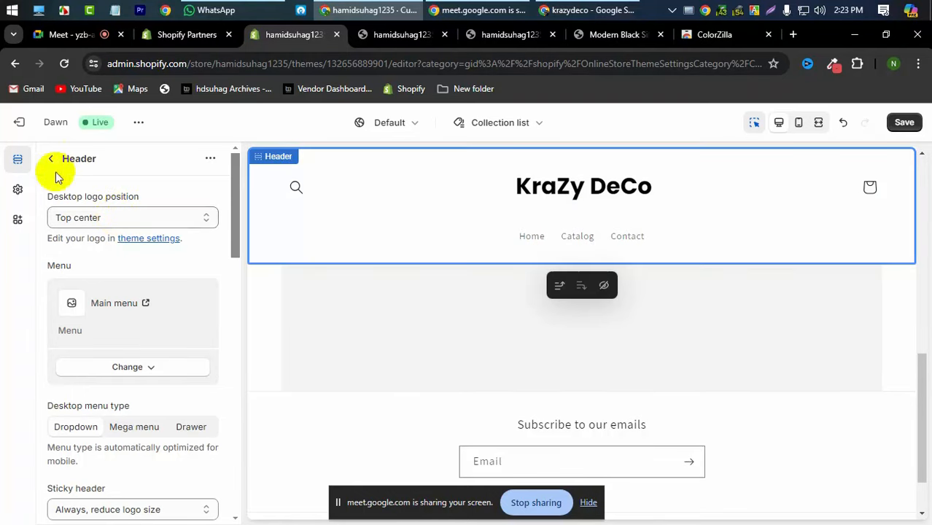
- Change the Desktop logo position to Middle left so the menu sits inline beside the logo
click(126, 219)
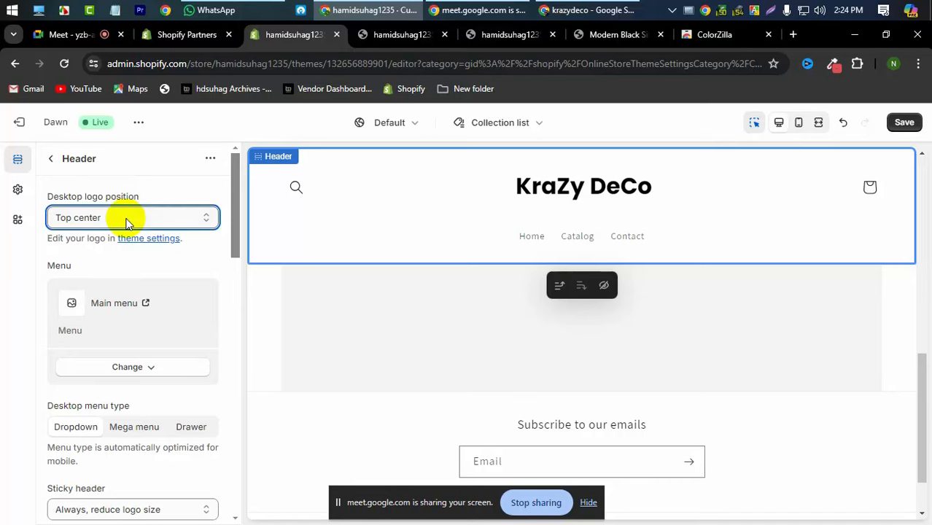
click(125, 218)
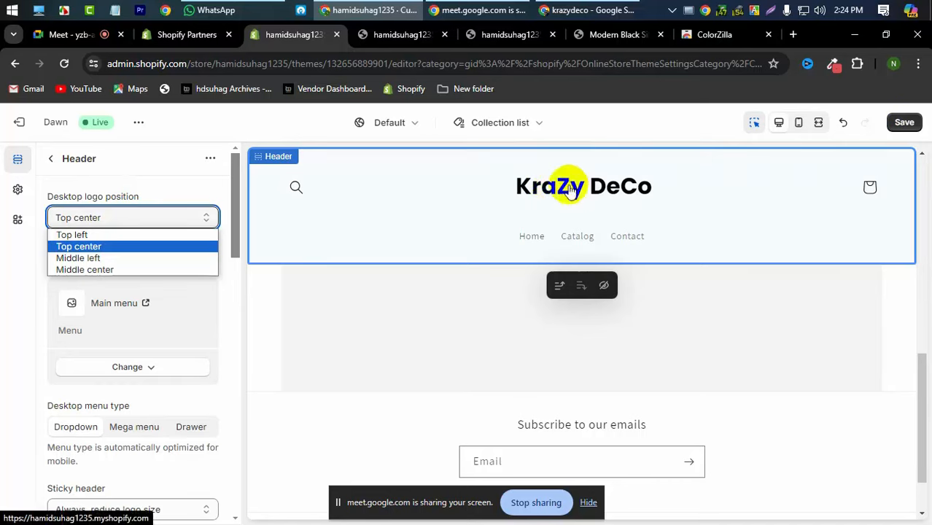
click(78, 258)
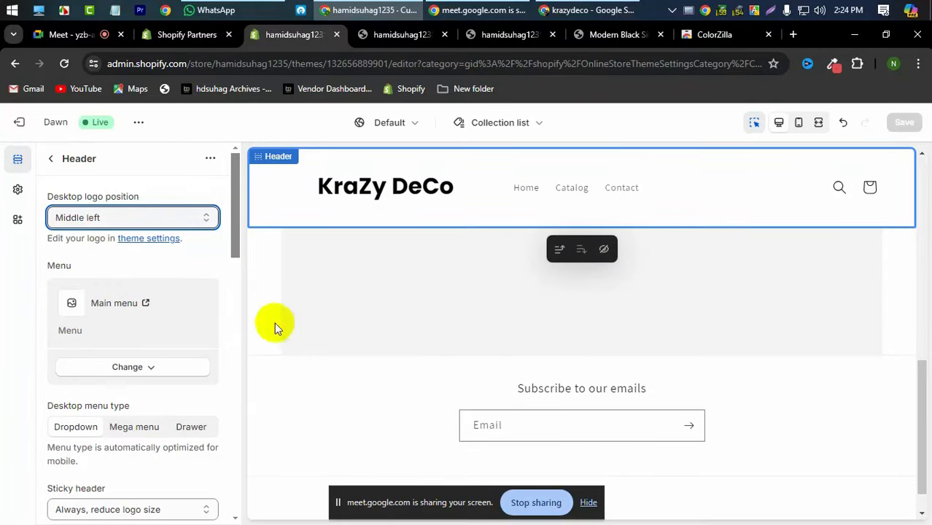
scroll(131, 328, down, 3)
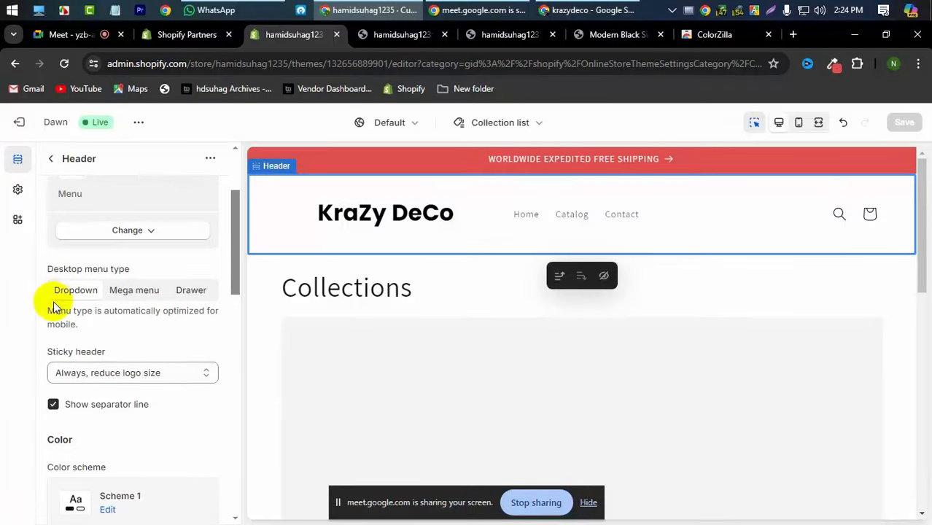
scroll(235, 276, down, 3)
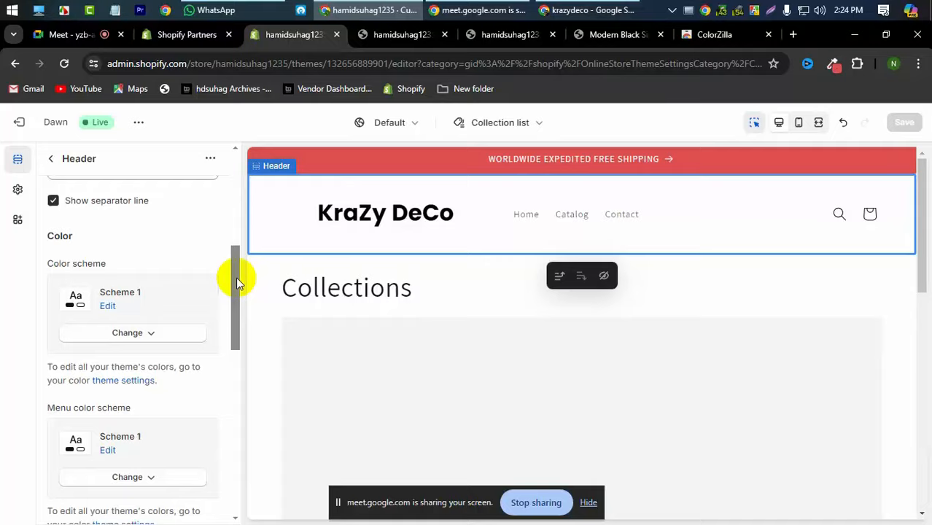
click(407, 40)
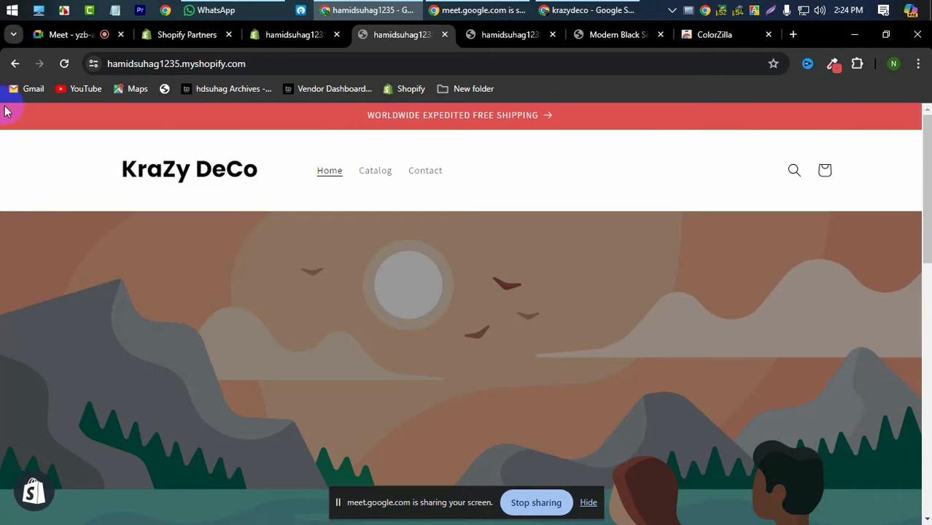
key(Print)
mouse_move(1, 102)
mouse_down()
mouse_move(83, 141)
mouse_move(478, 217)
mouse_move(925, 208)
mouse_up()
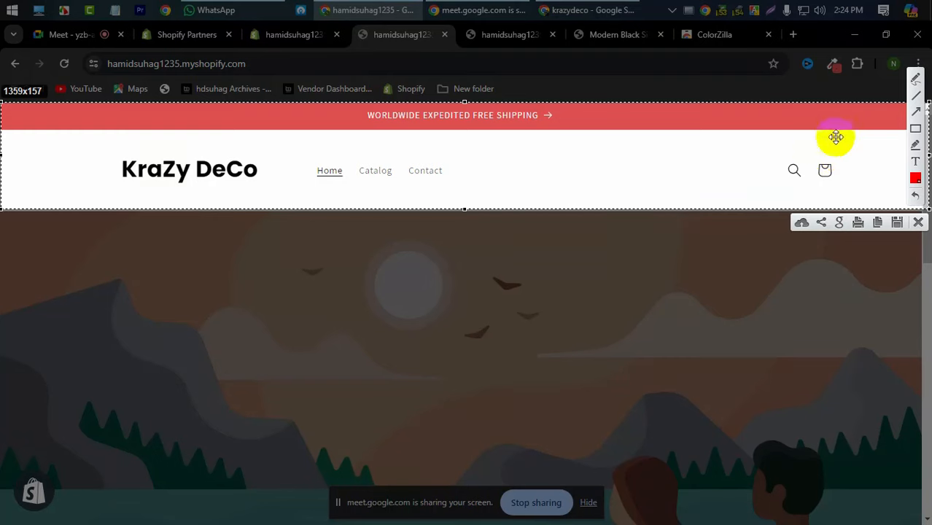
click(917, 223)
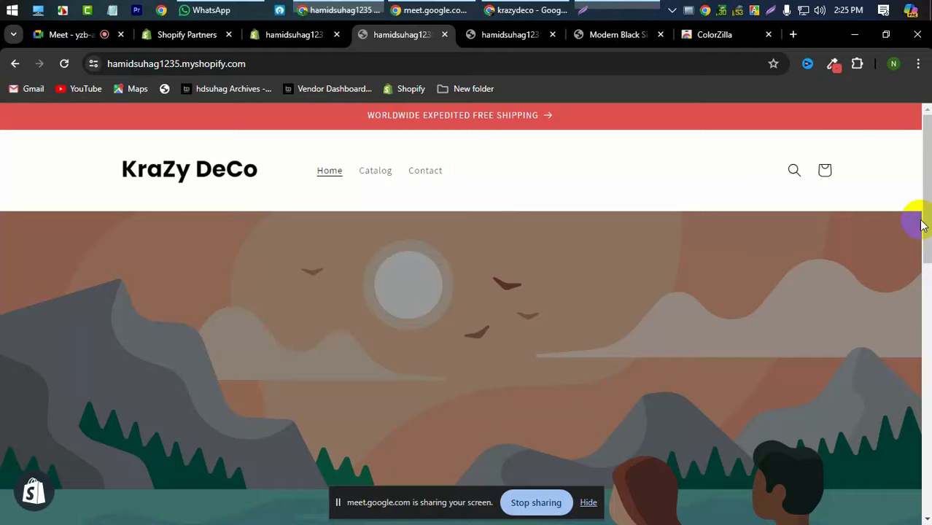
click(287, 41)
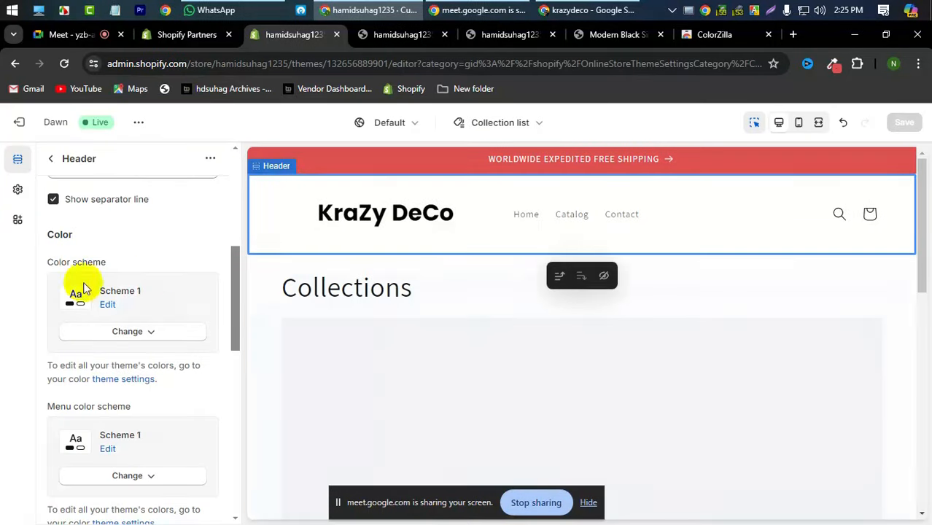
scroll(173, 288, down, 1)
scroll(173, 288, down, 3)
scroll(164, 284, up, 4)
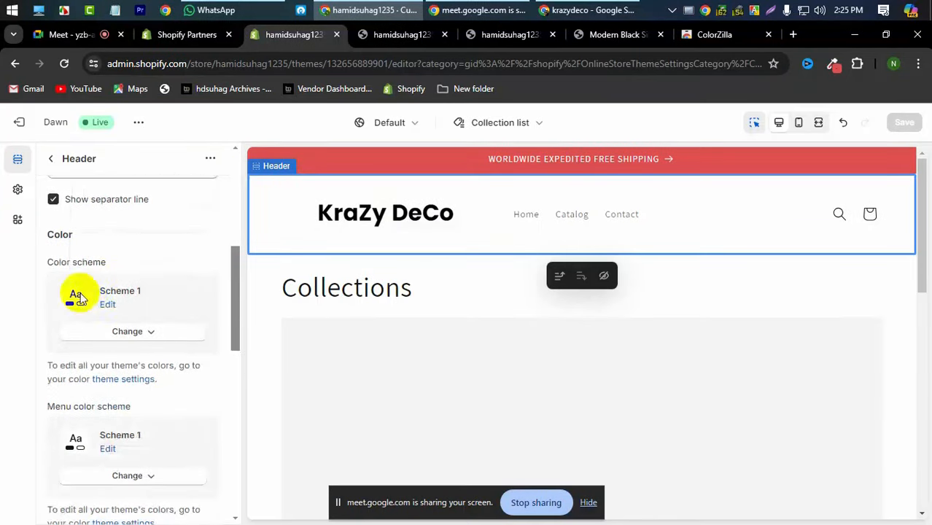
click(134, 335)
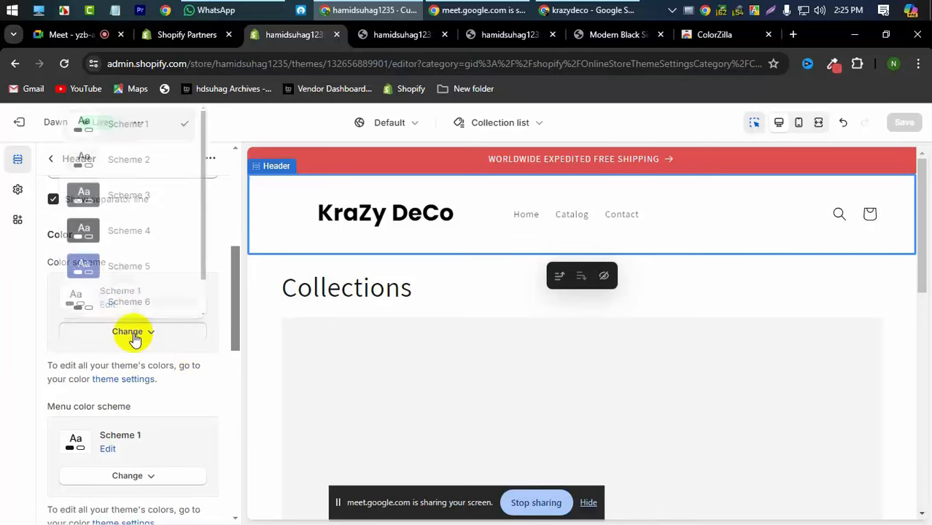
click(134, 335)
scroll(134, 336, up, 5)
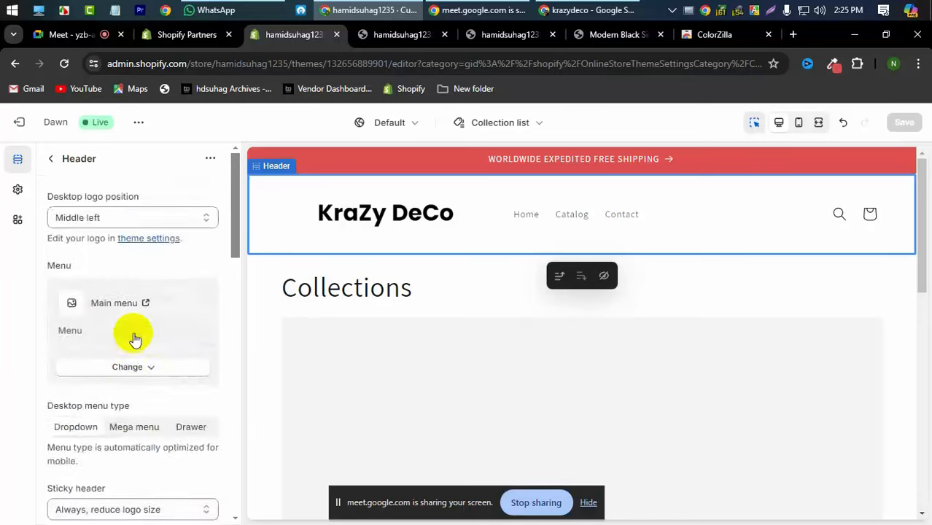
scroll(134, 338, down, 2)
scroll(134, 339, down, 3)
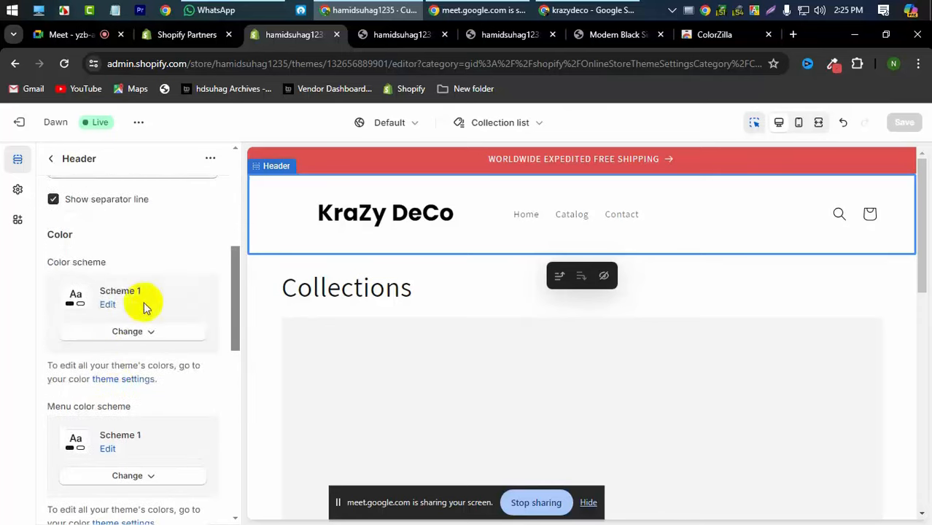
click(127, 337)
scroll(149, 187, down, 2)
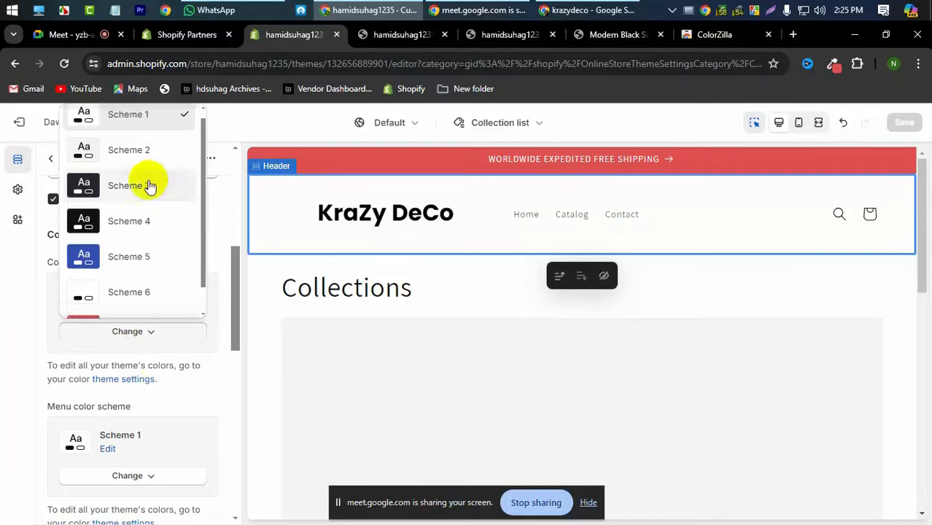
click(129, 235)
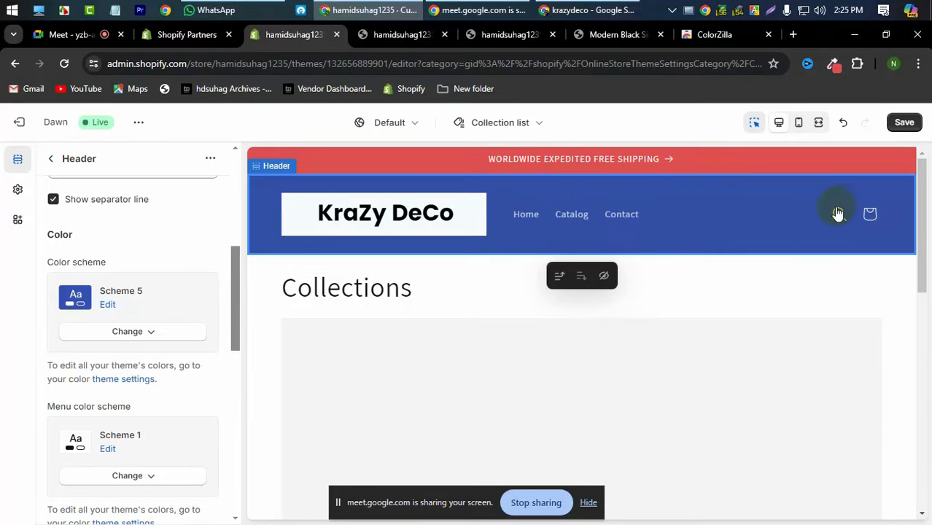
click(119, 332)
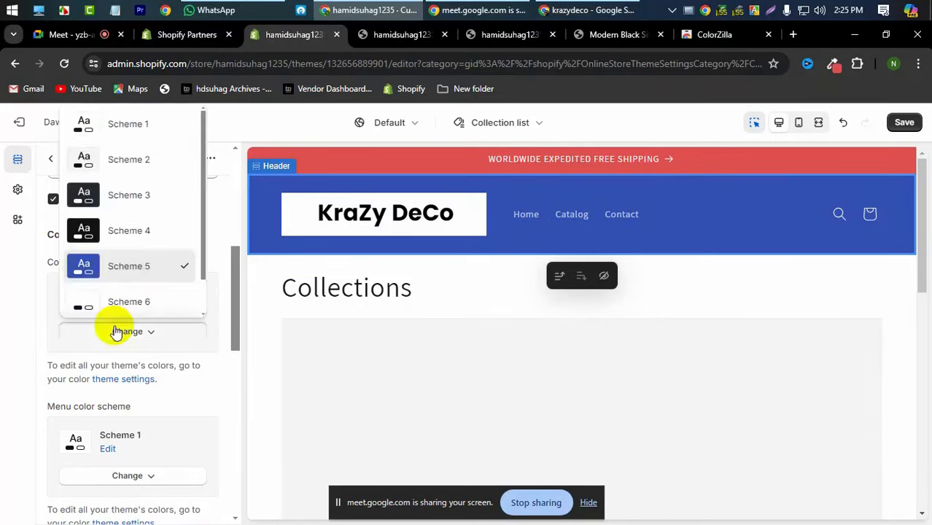
click(132, 192)
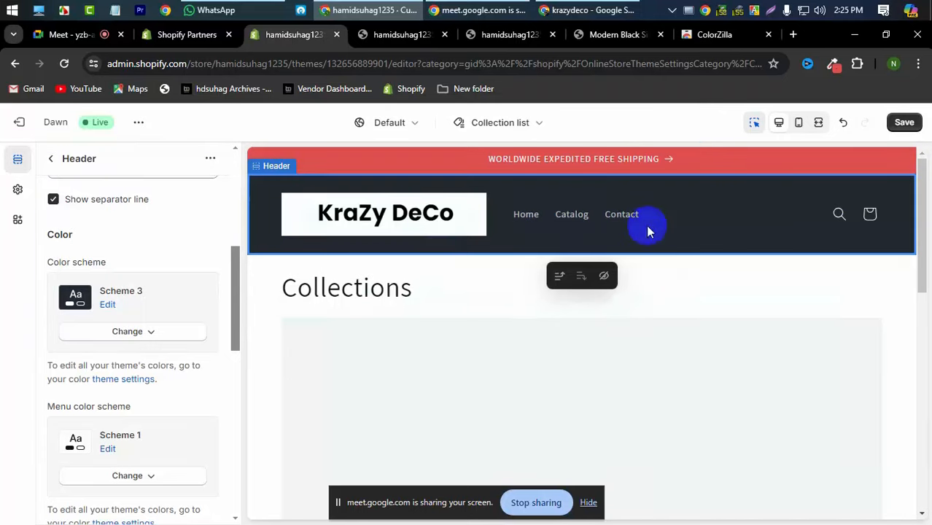
click(117, 333)
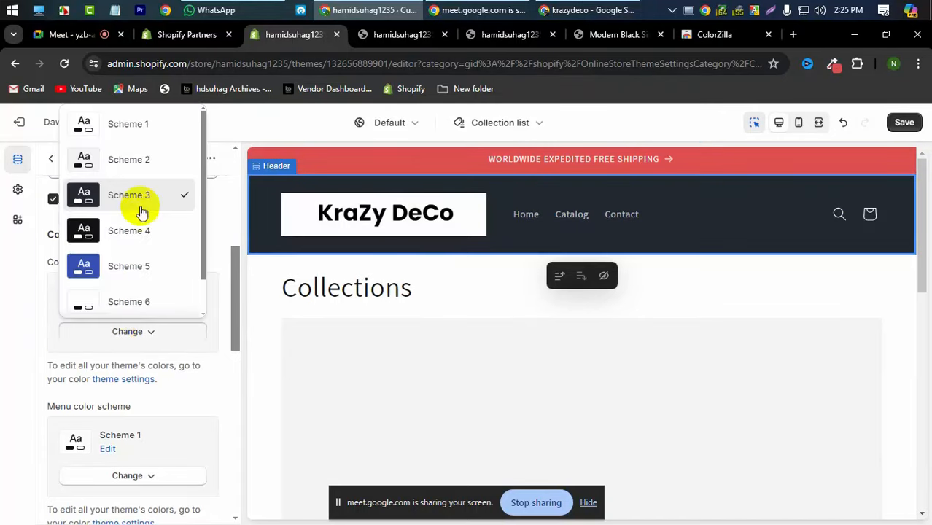
click(139, 125)
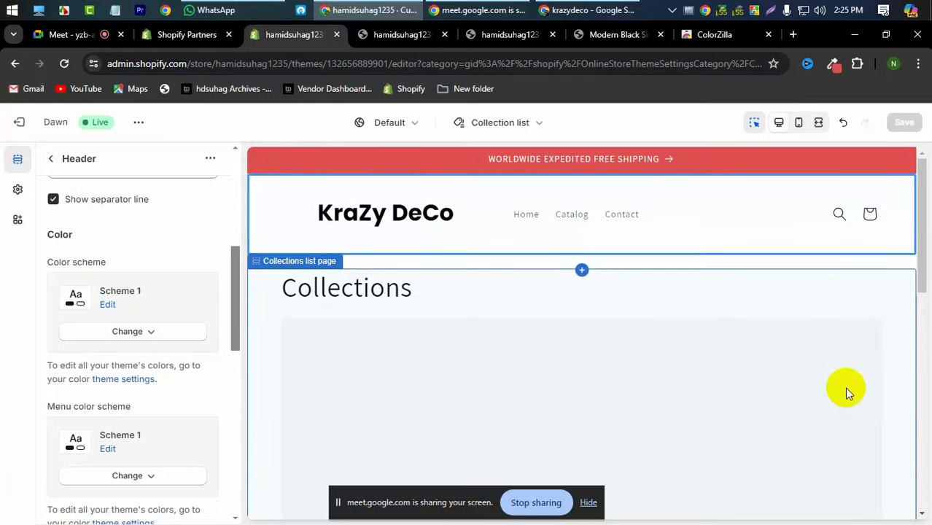
- In a new tab, search Google Images for 'transfarent logo'
click(793, 34)
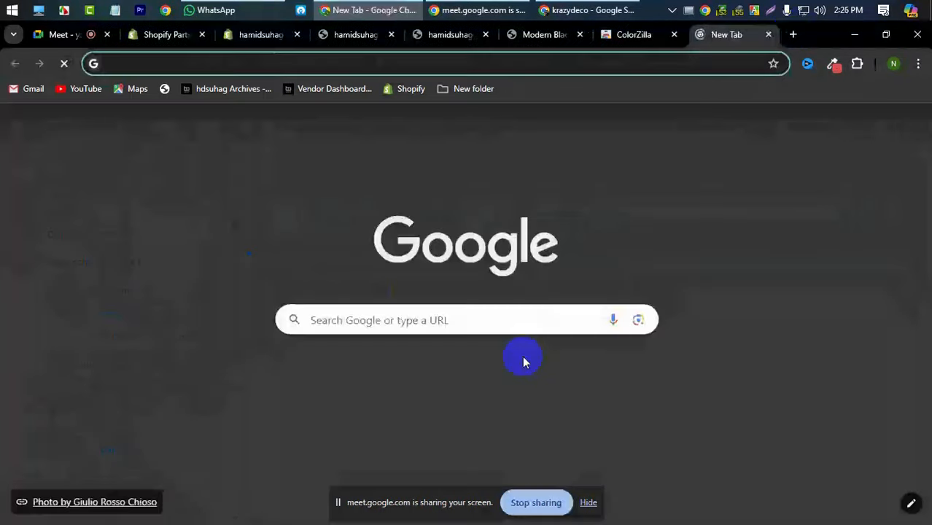
text(trt)
key(BackSpace)
key(BackSpace)
key(BackSpace)
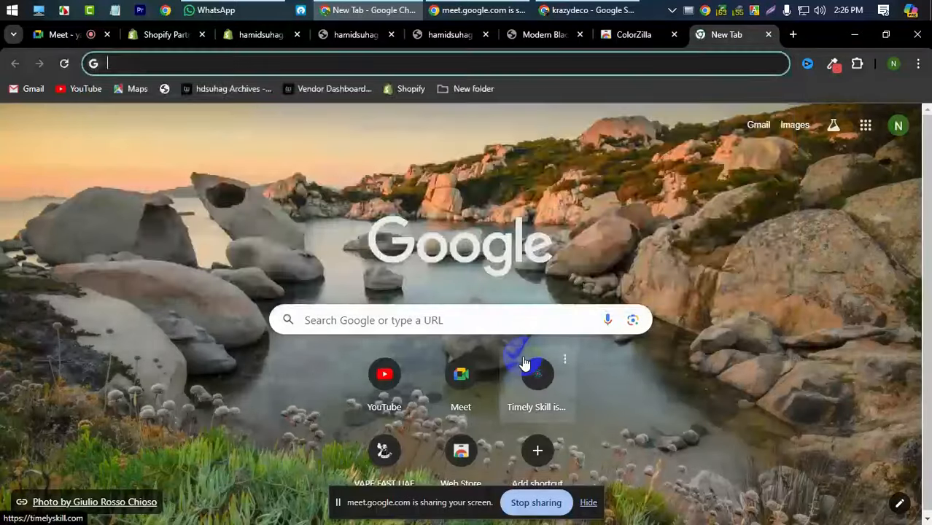
text(tran)
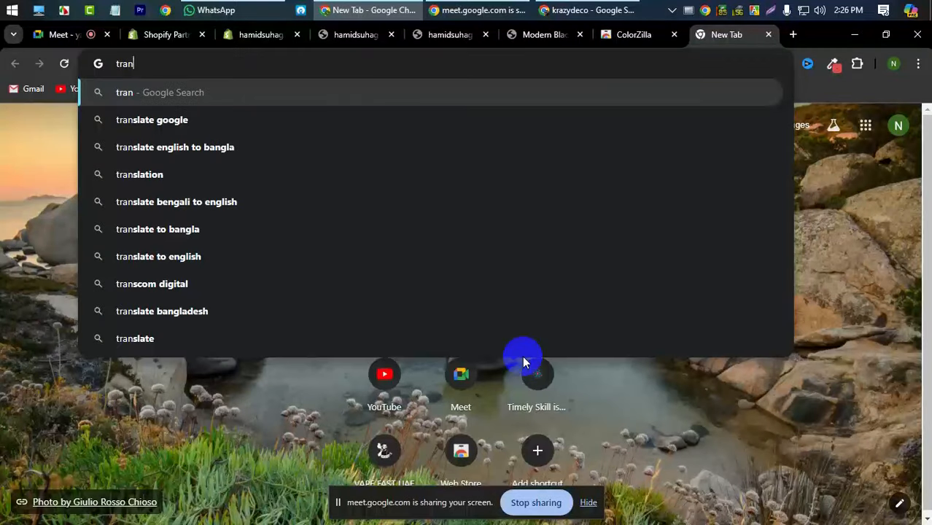
text(sfarent)
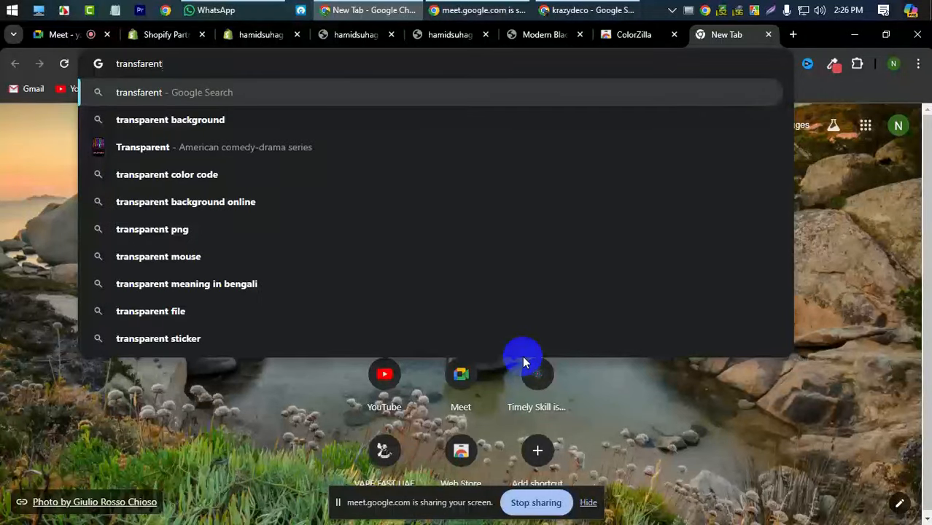
text( logo)
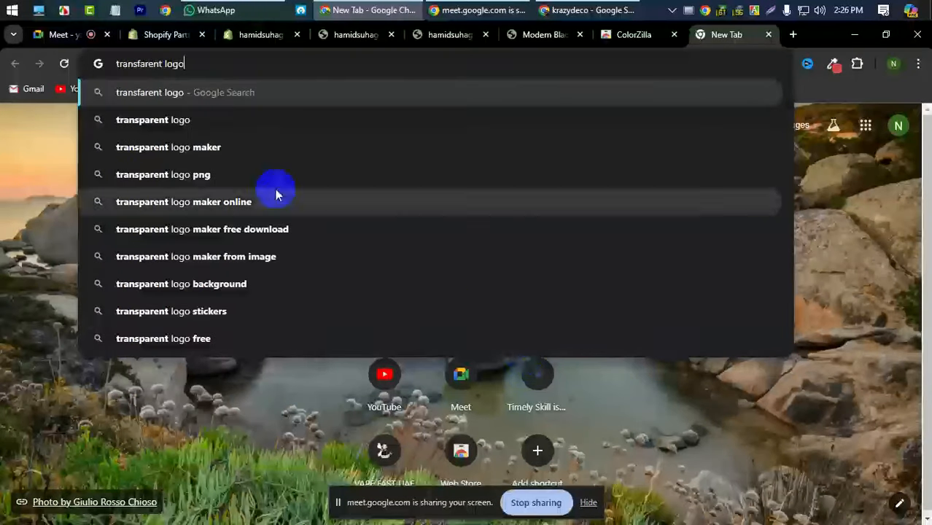
click(196, 119)
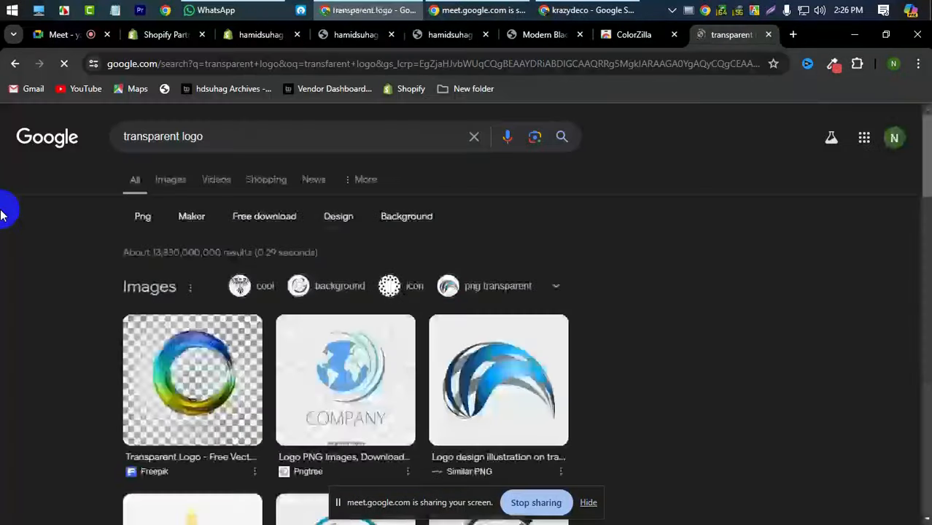
click(173, 191)
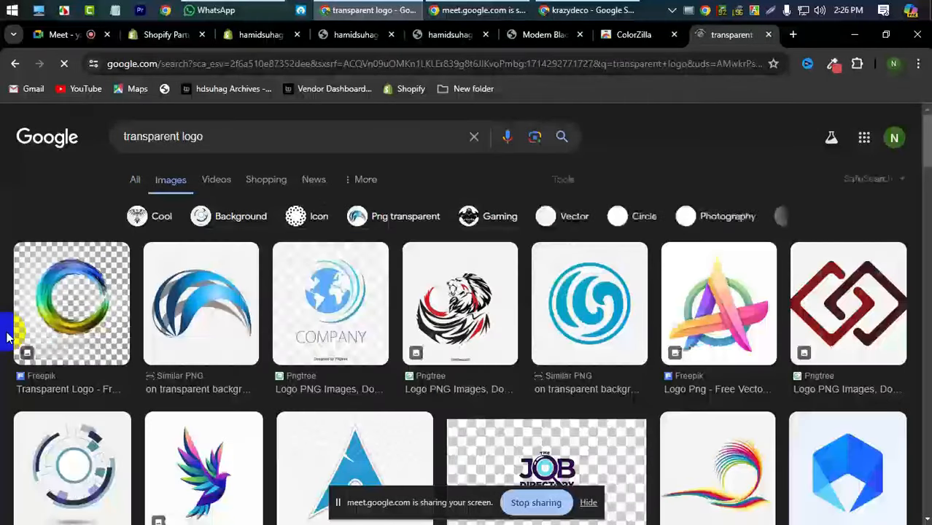
- Save the Google logo result as Google_2015_logo.svg.png into Downloads
scroll(7, 336, down, 5)
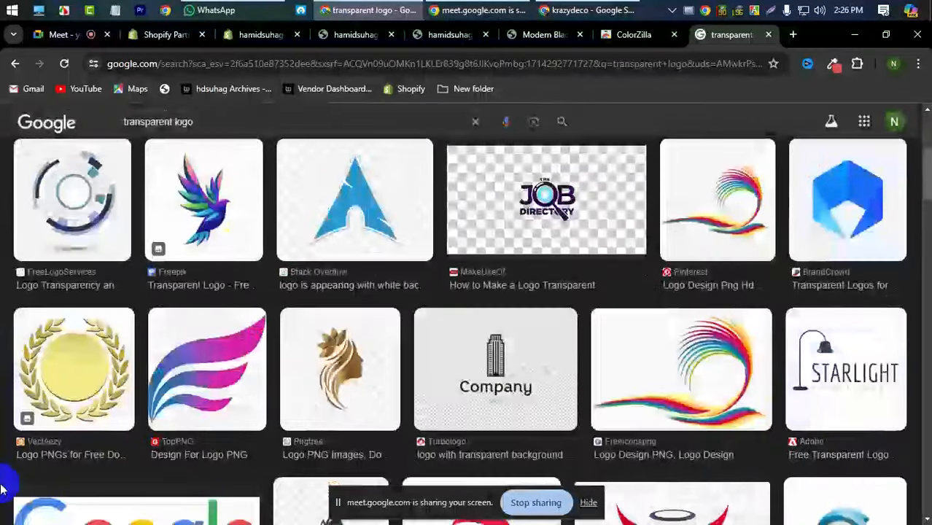
scroll(4, 488, down, 4)
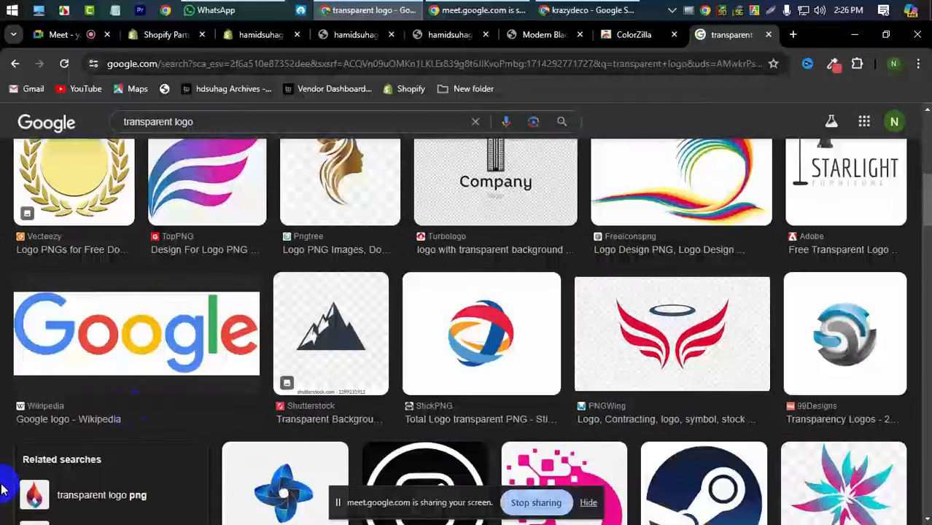
click(37, 437)
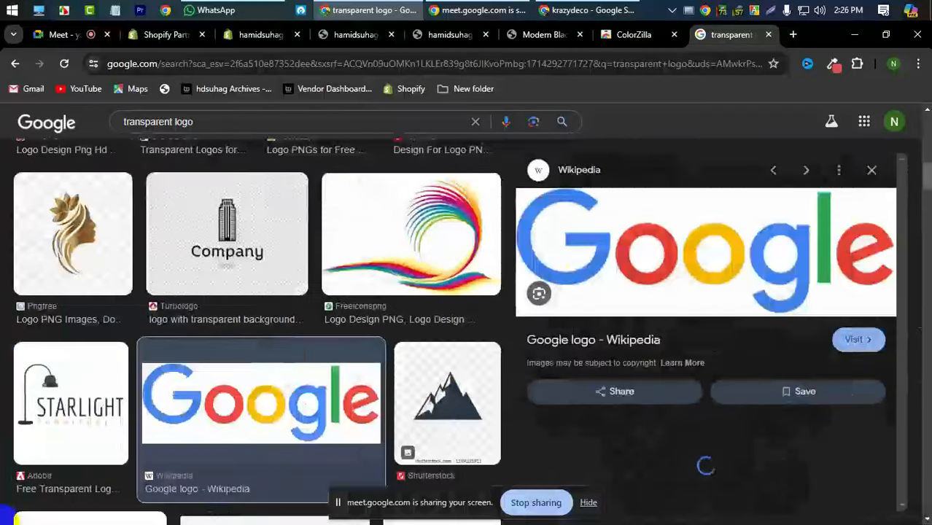
right_click(698, 255)
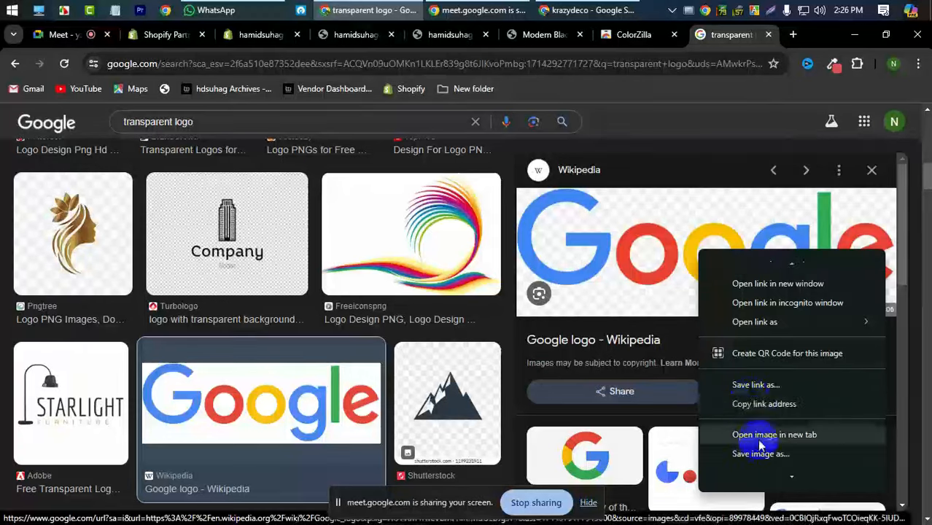
click(758, 453)
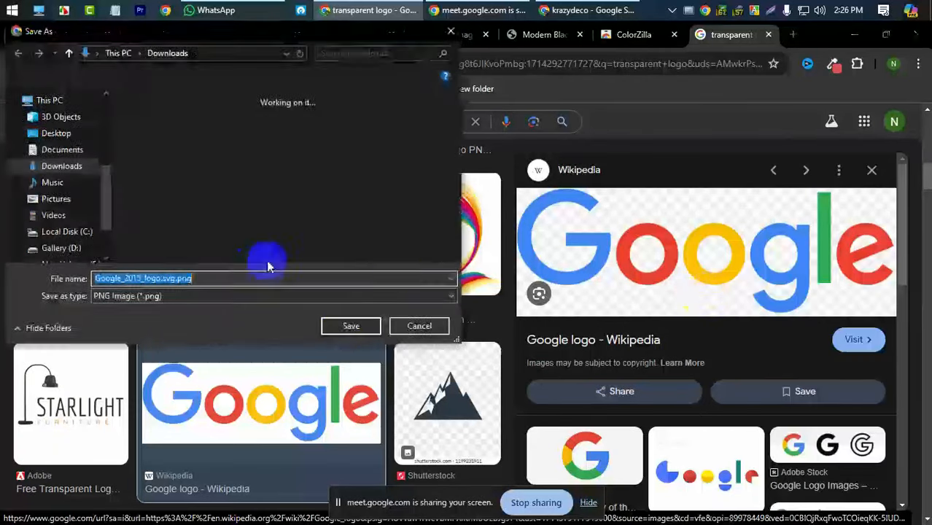
click(348, 327)
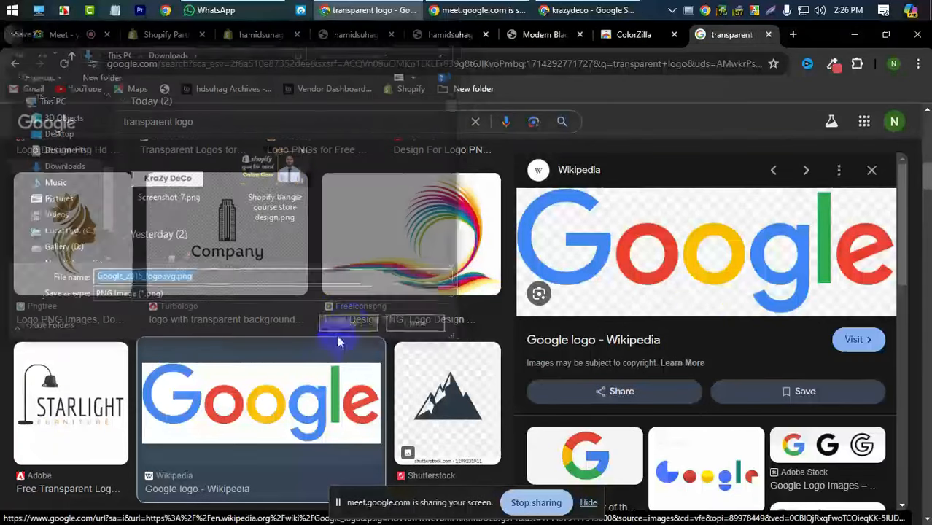
click(450, 41)
- Upload Google_2015_logo.svg.png to the file library and set it as the header logo
click(268, 35)
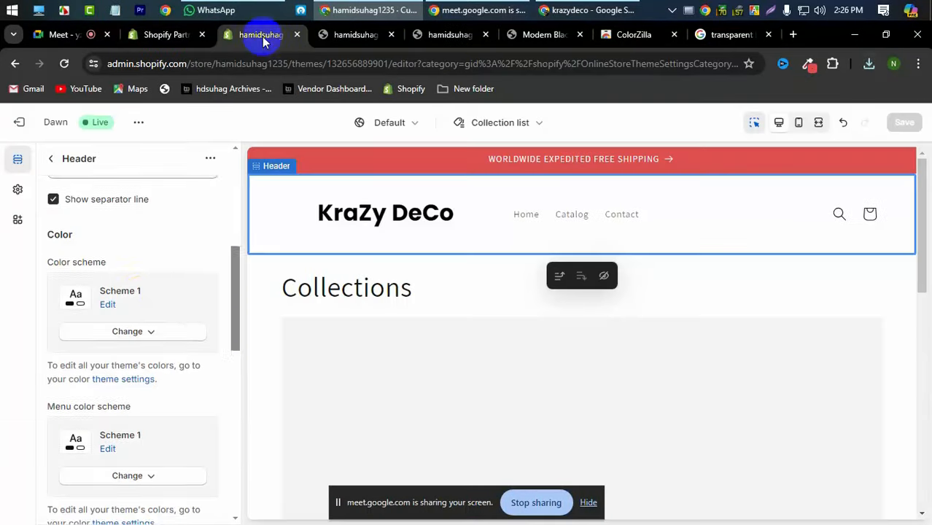
scroll(141, 292, up, 5)
scroll(142, 292, down, 10)
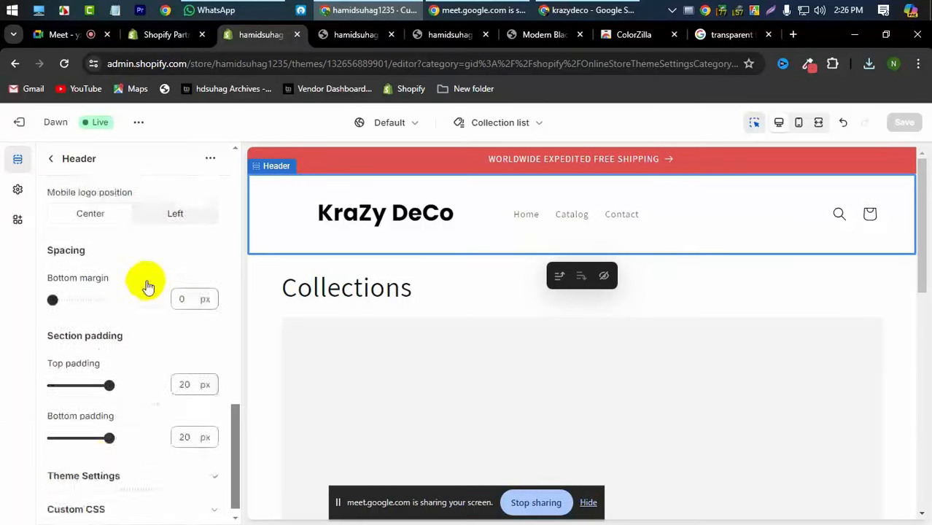
click(101, 455)
scroll(101, 342, down, 10)
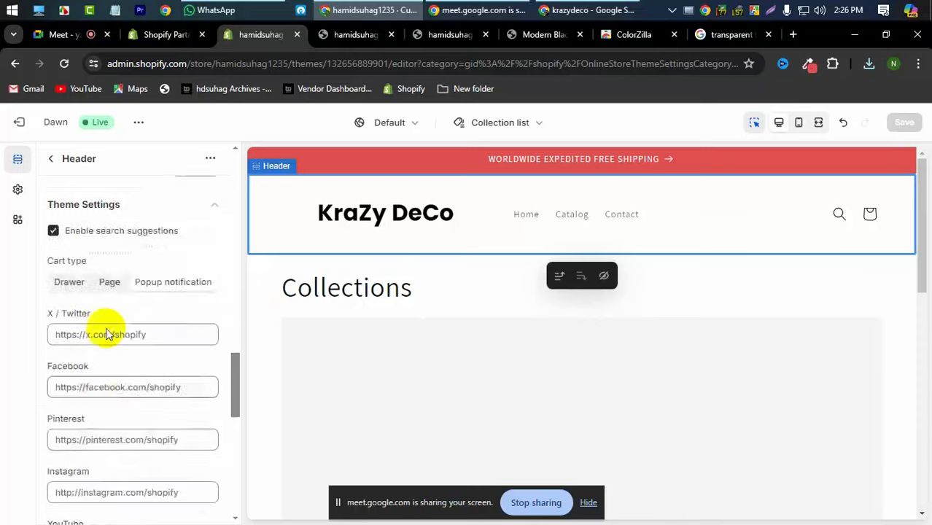
scroll(97, 363, down, 1)
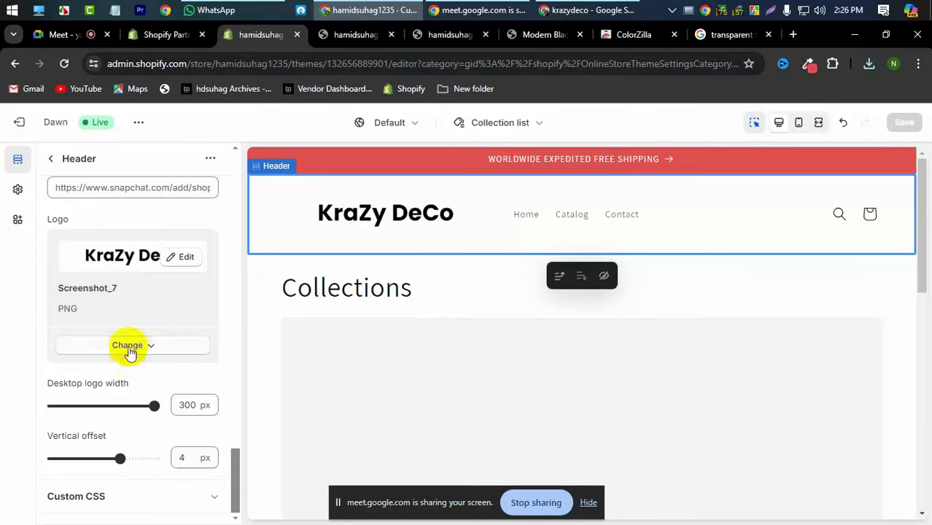
click(128, 345)
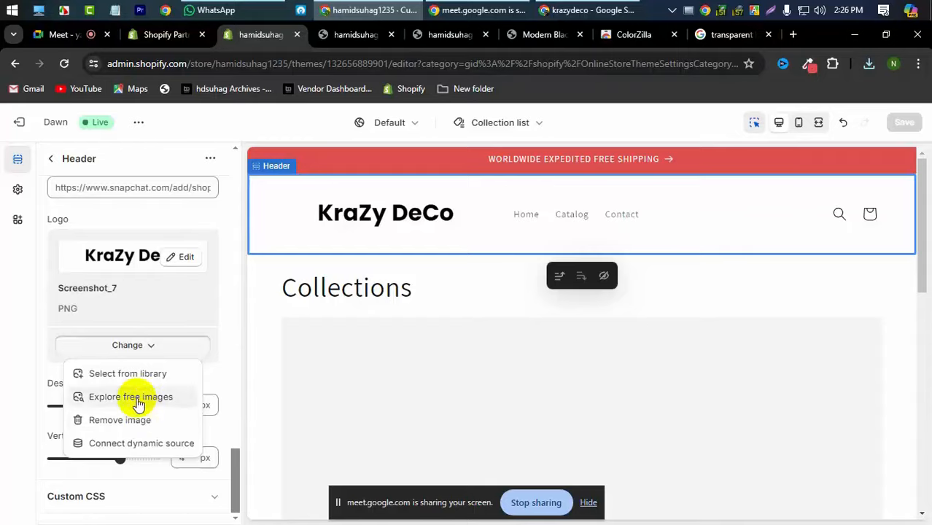
click(135, 376)
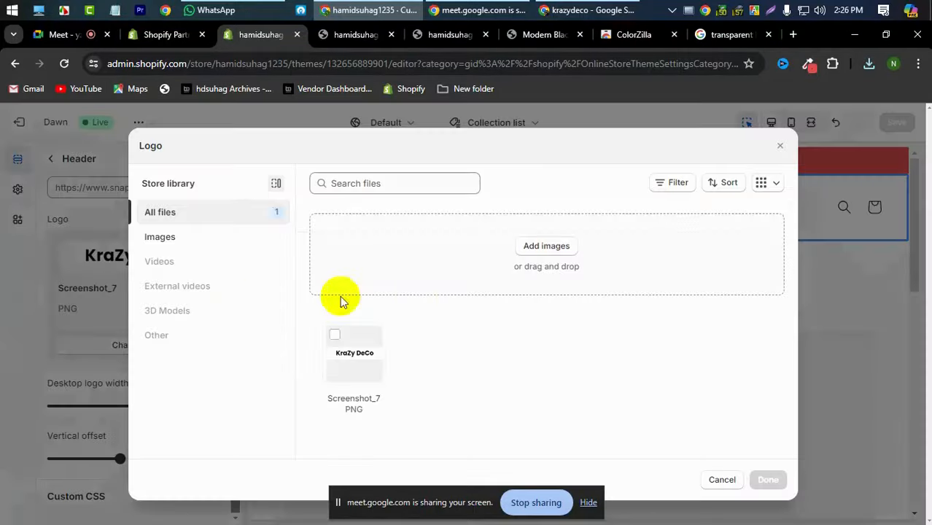
click(377, 268)
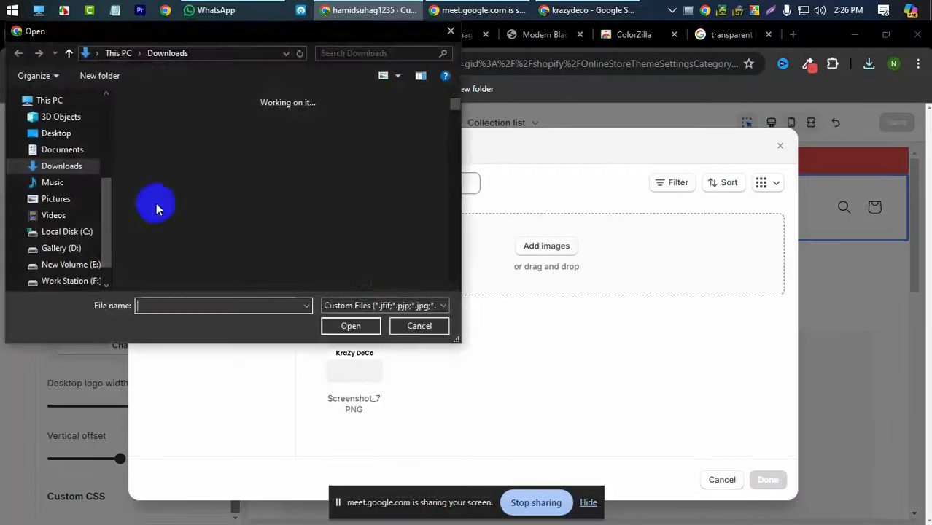
click(174, 199)
click(368, 326)
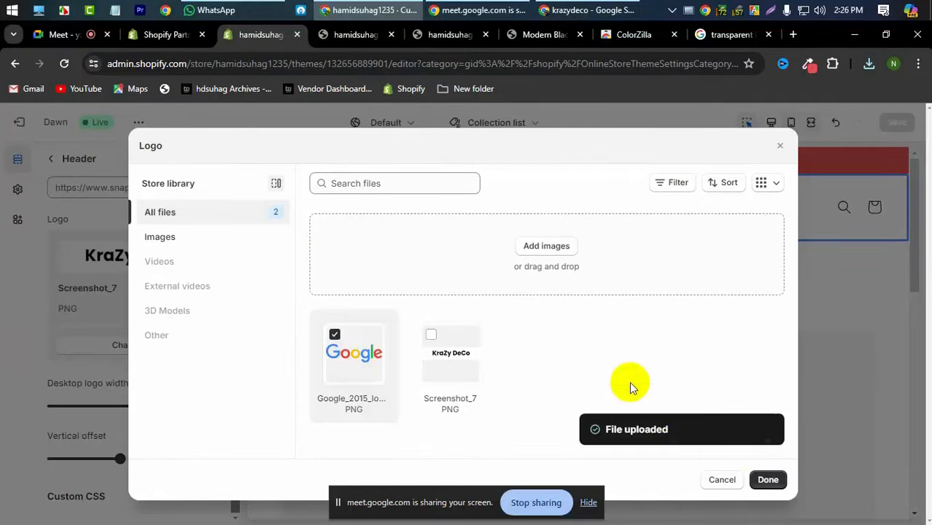
click(767, 479)
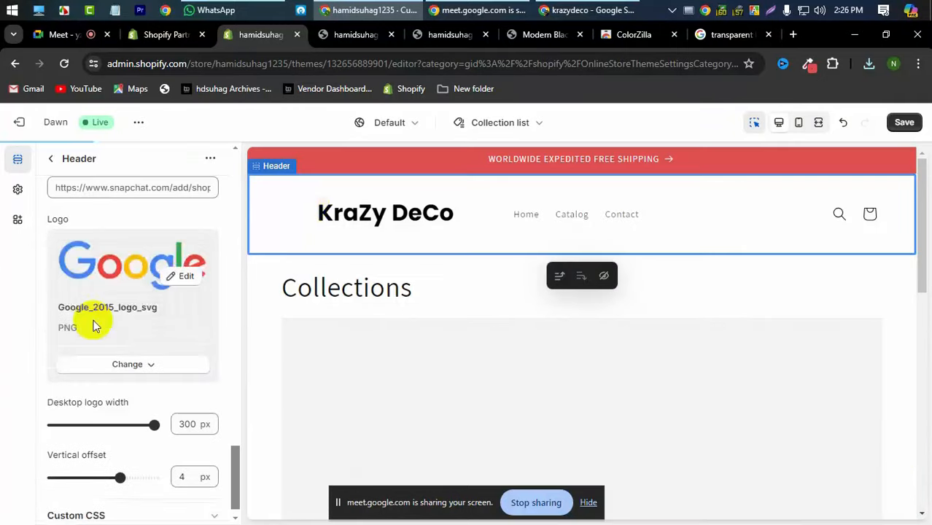
- Drag the Desktop logo width slider from 300 px down to 200 px
scroll(145, 307, up, 15)
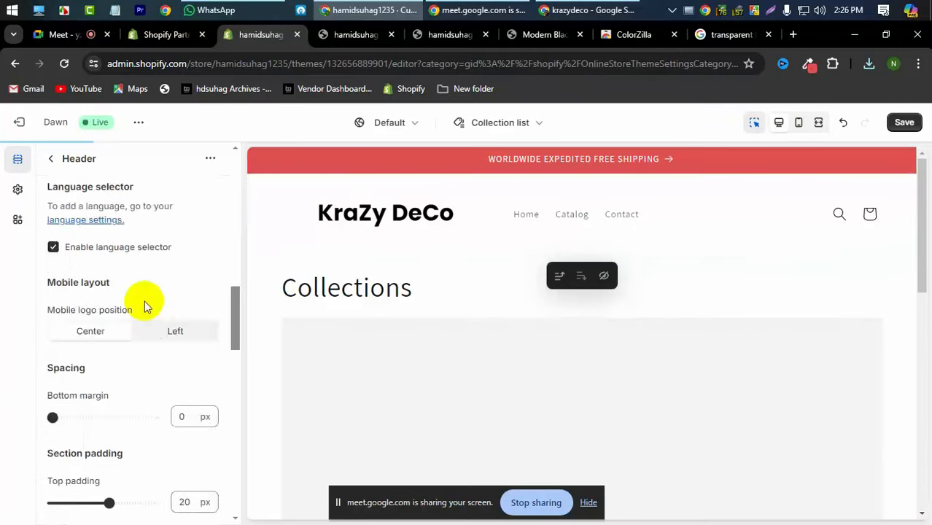
scroll(144, 300, up, 2)
scroll(145, 301, down, 5)
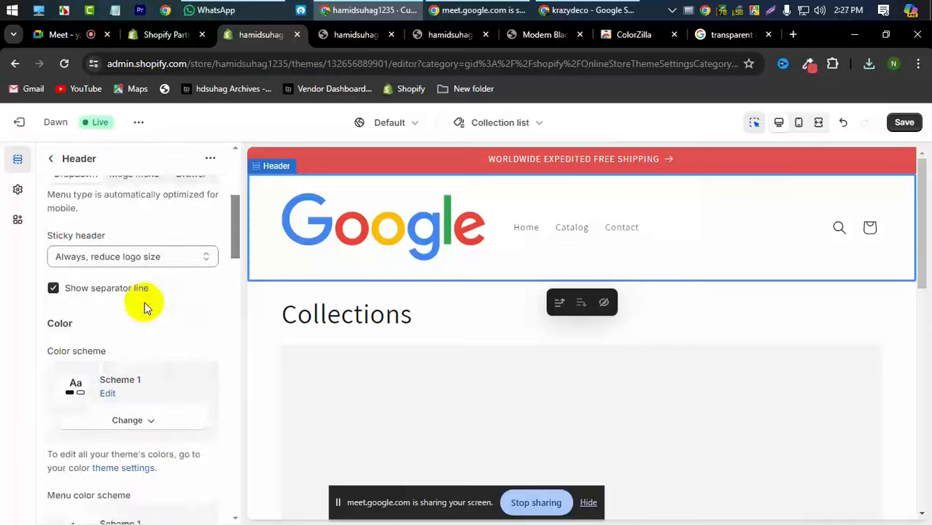
scroll(184, 438, down, 10)
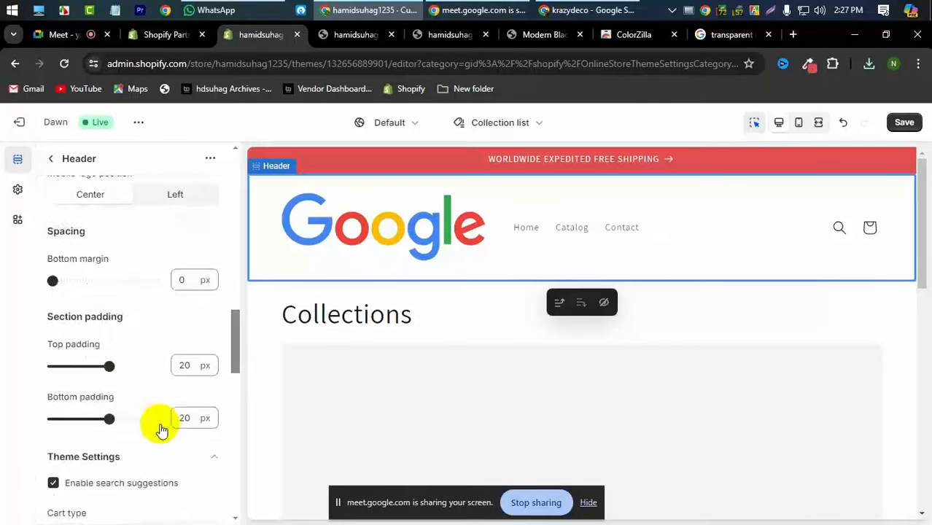
scroll(119, 384, down, 12)
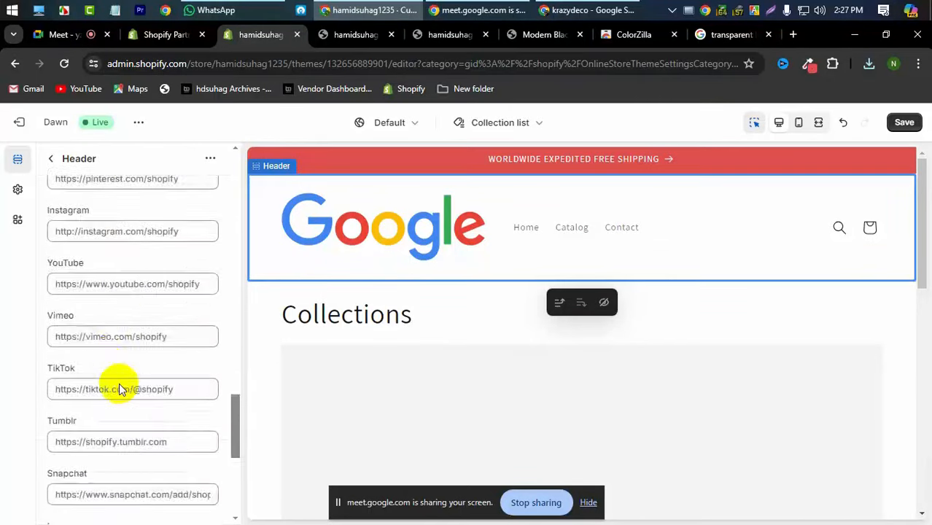
scroll(119, 383, down, 1)
drag(154, 424, 117, 425)
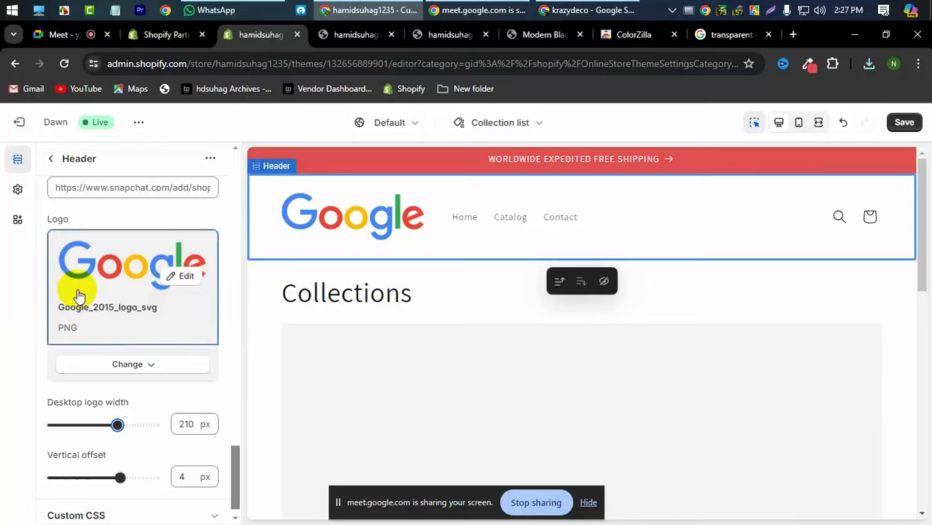
scroll(77, 291, up, 3)
scroll(77, 292, down, 3)
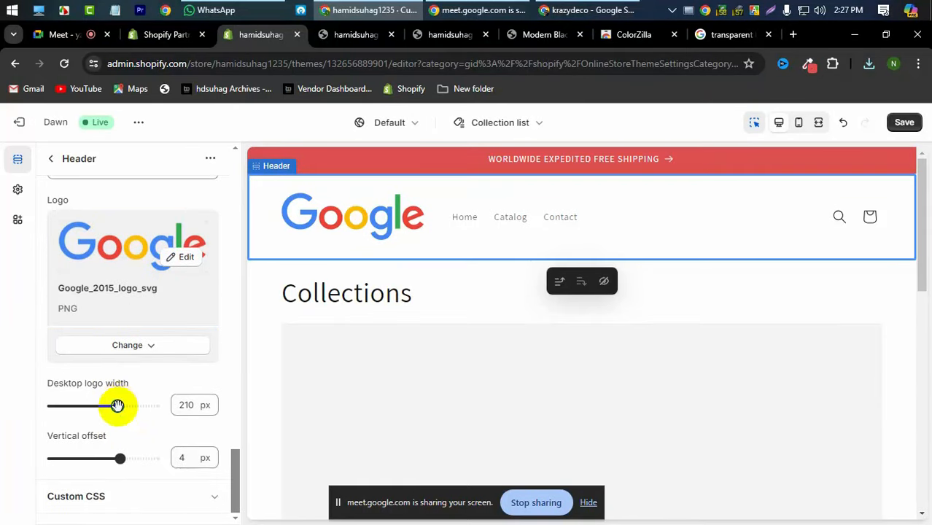
drag(117, 405, 113, 406)
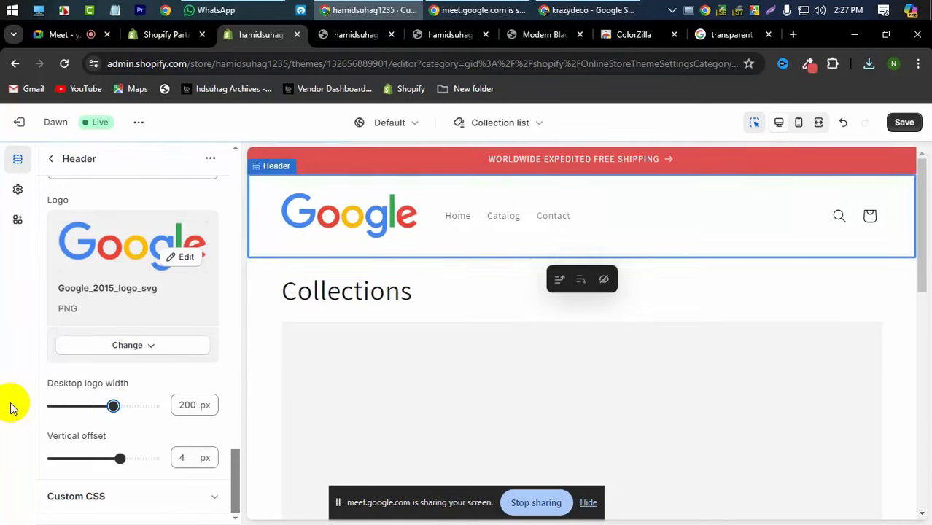
- Set the header Color scheme to Scheme 3 (background #242833), review its colours, and save
scroll(98, 386, up, 15)
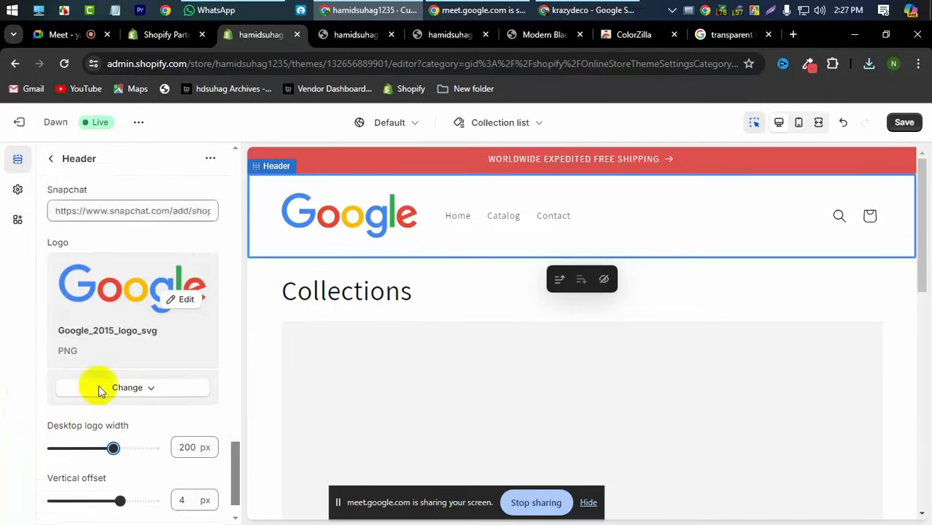
scroll(98, 391, up, 5)
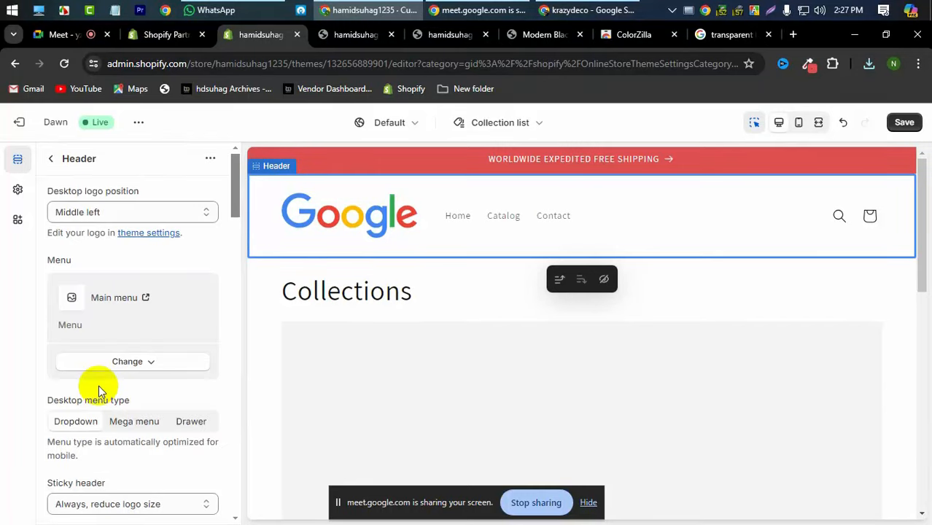
scroll(99, 390, up, 1)
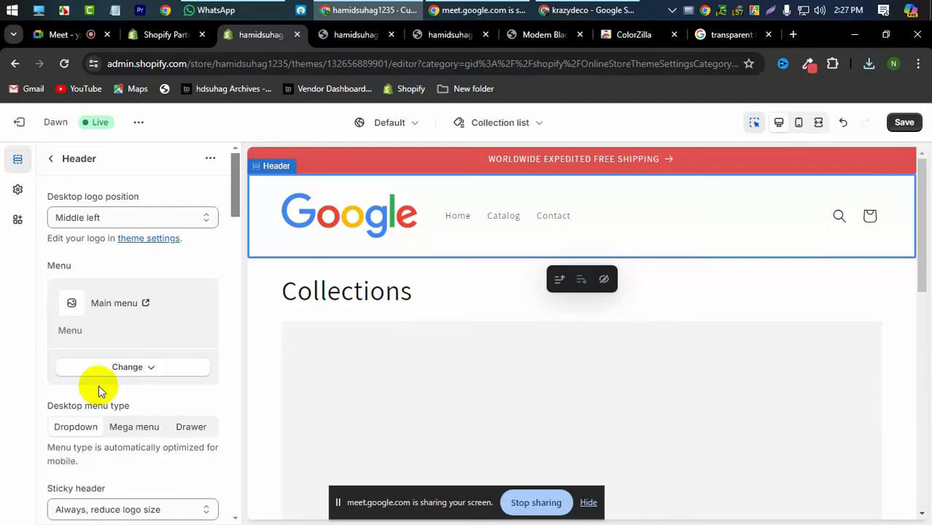
scroll(98, 385, down, 5)
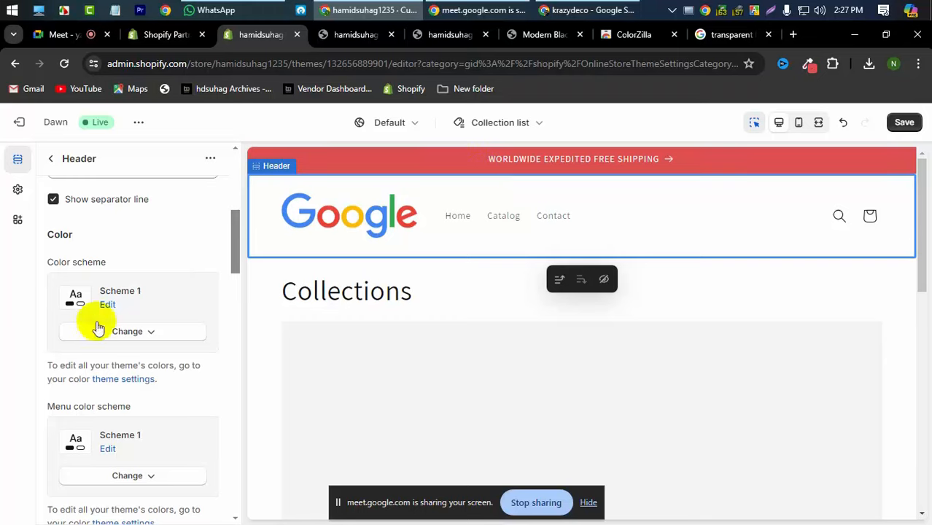
click(130, 335)
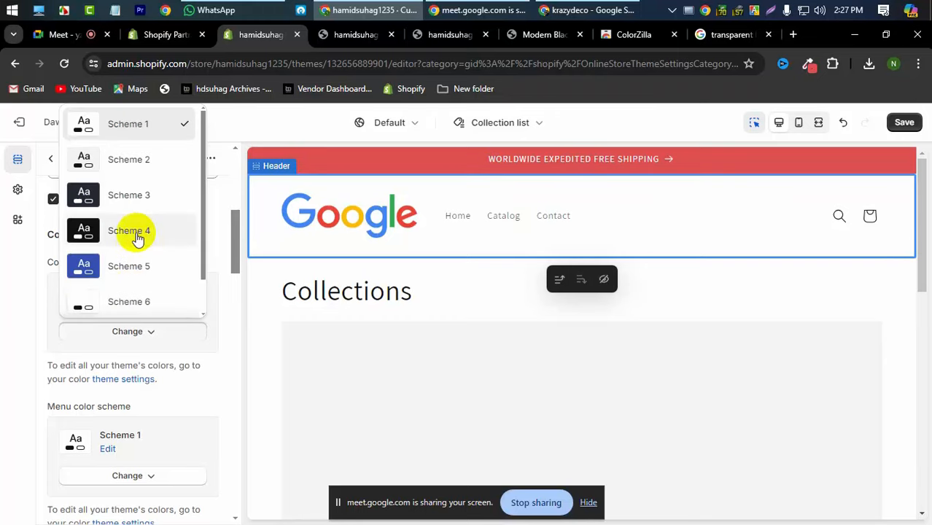
scroll(138, 238, down, 1)
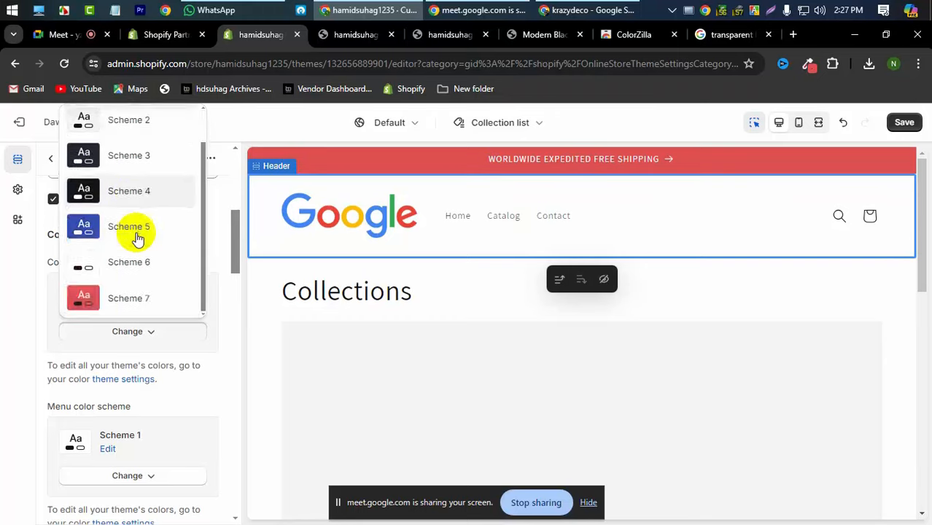
click(129, 158)
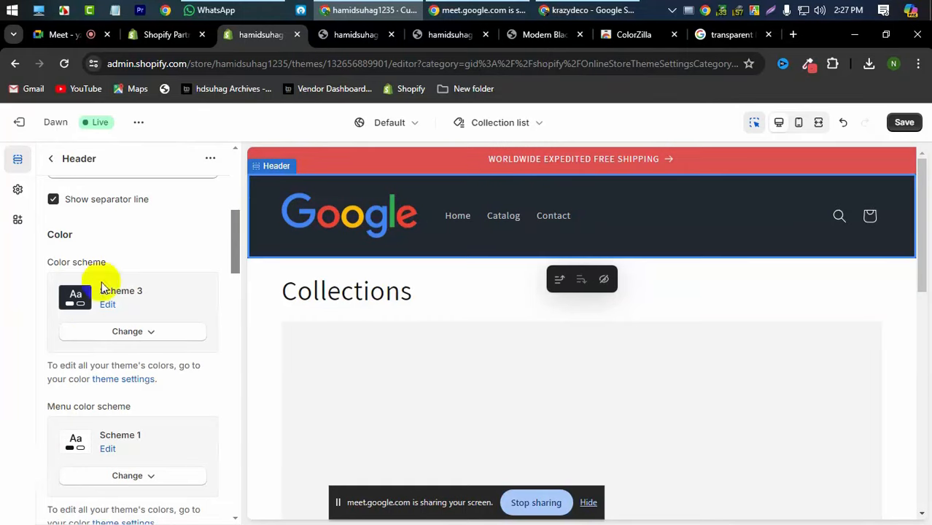
click(110, 304)
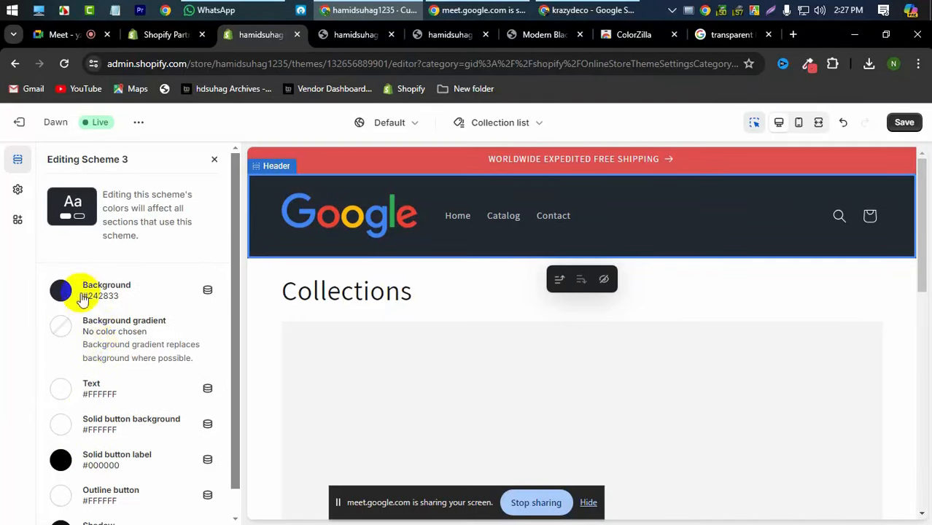
click(906, 122)
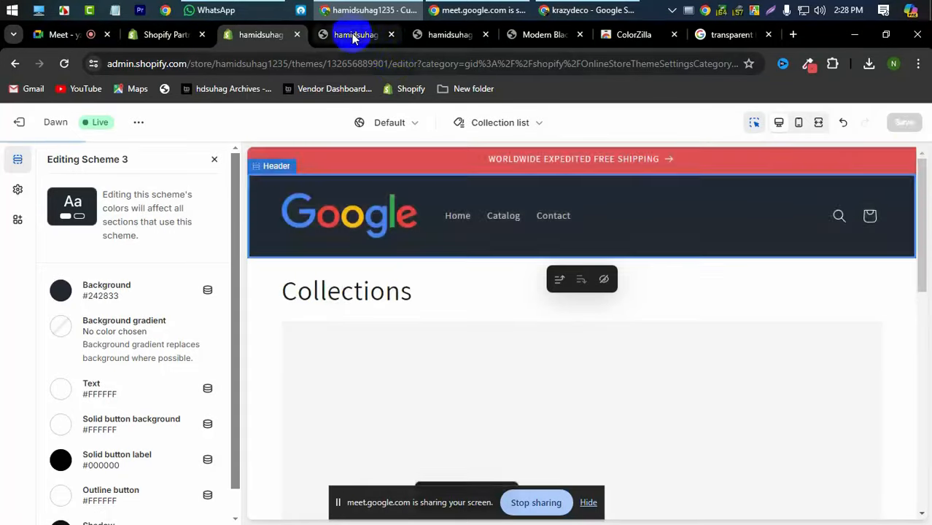
- Reload the live storefront to check the Google logo on the dark header
click(353, 37)
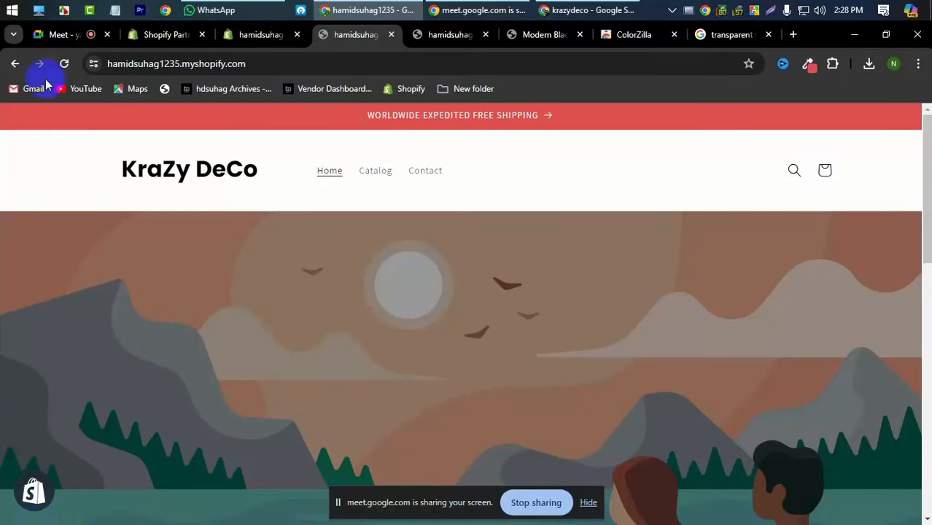
click(64, 66)
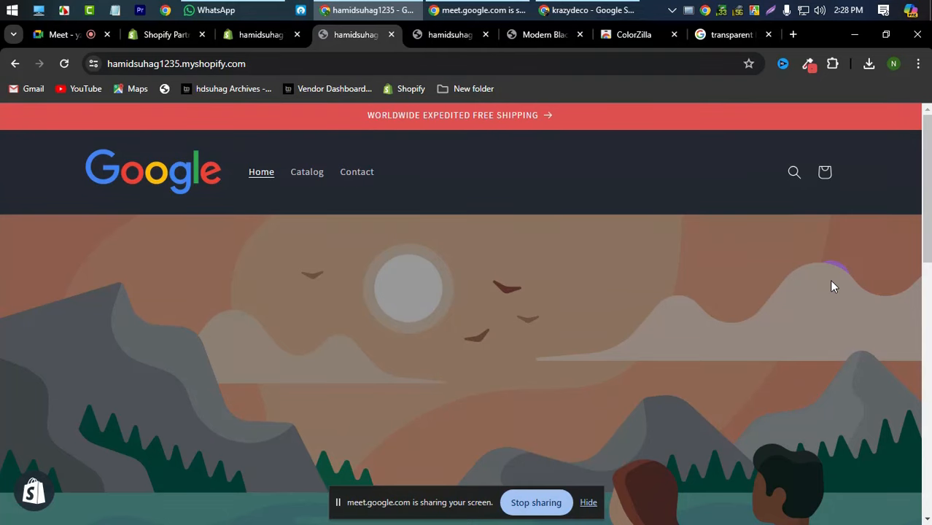
click(280, 36)
- Close the Scheme 3 colour editor and return to the template's section list
scroll(109, 337, down, 1)
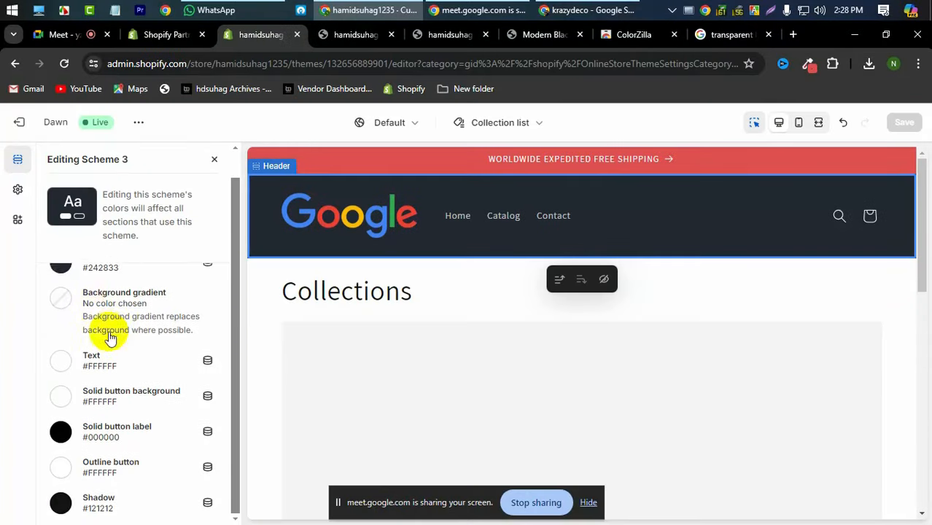
scroll(109, 337, up, 1)
click(213, 159)
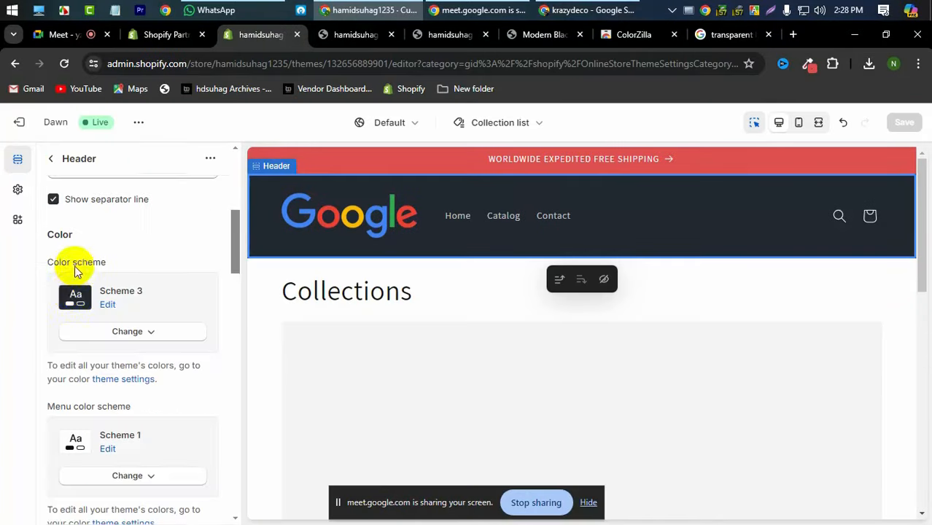
click(53, 159)
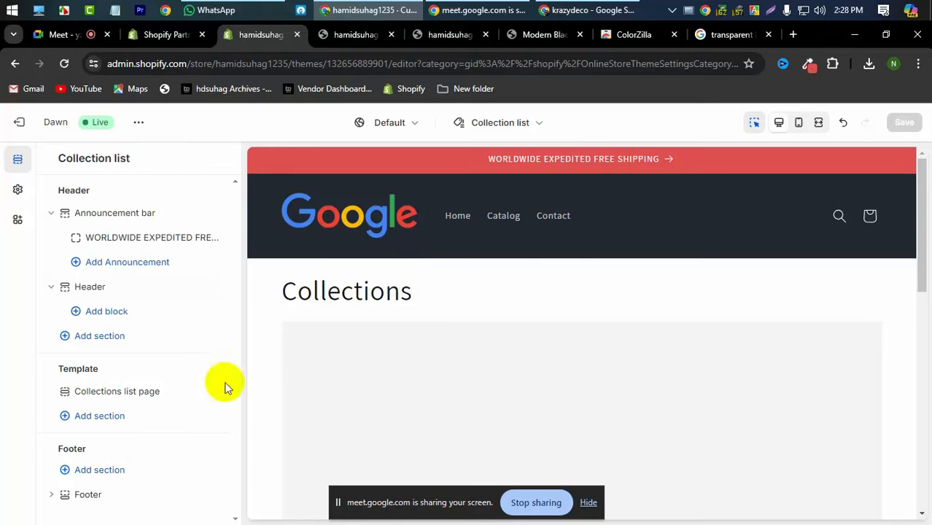
- Add an Announcement bar section under the Header, then delete it again
click(102, 336)
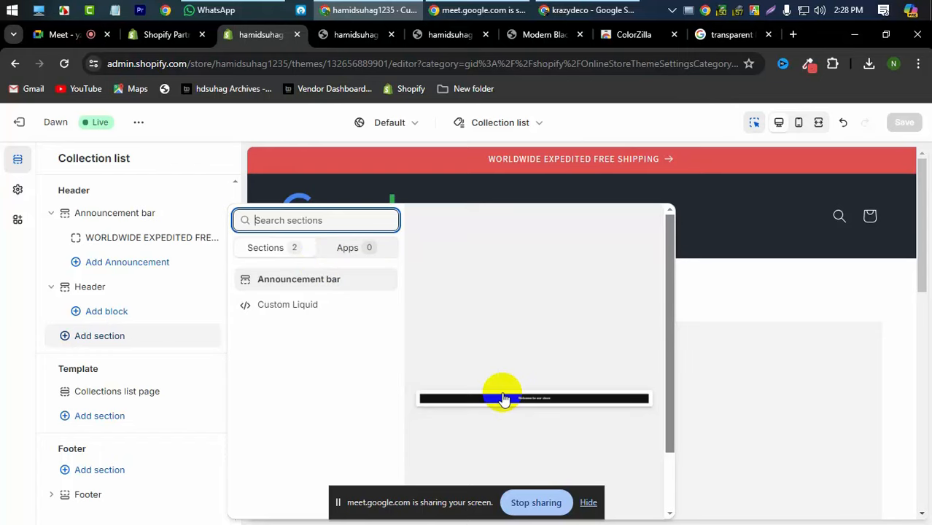
mouse_move(504, 399)
mouse_down()
mouse_move(731, 243)
mouse_move(744, 357)
mouse_move(505, 402)
mouse_up()
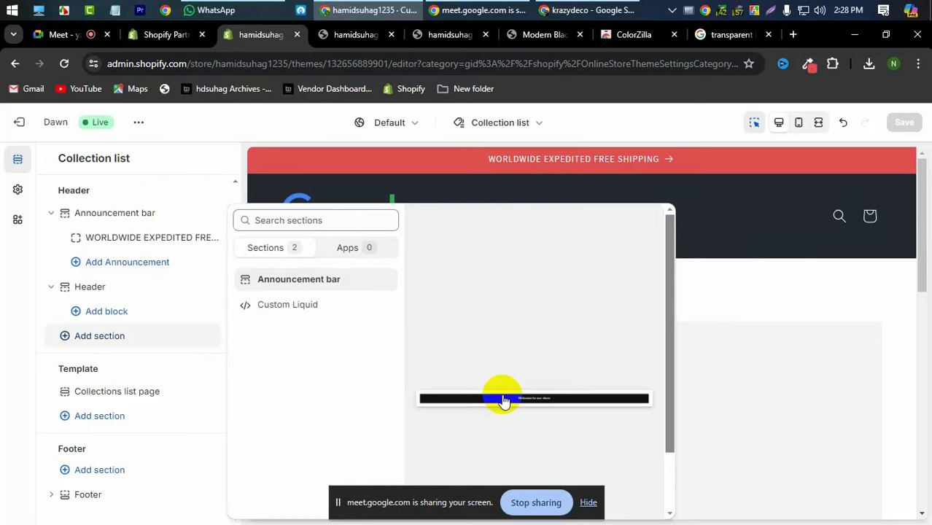
click(503, 398)
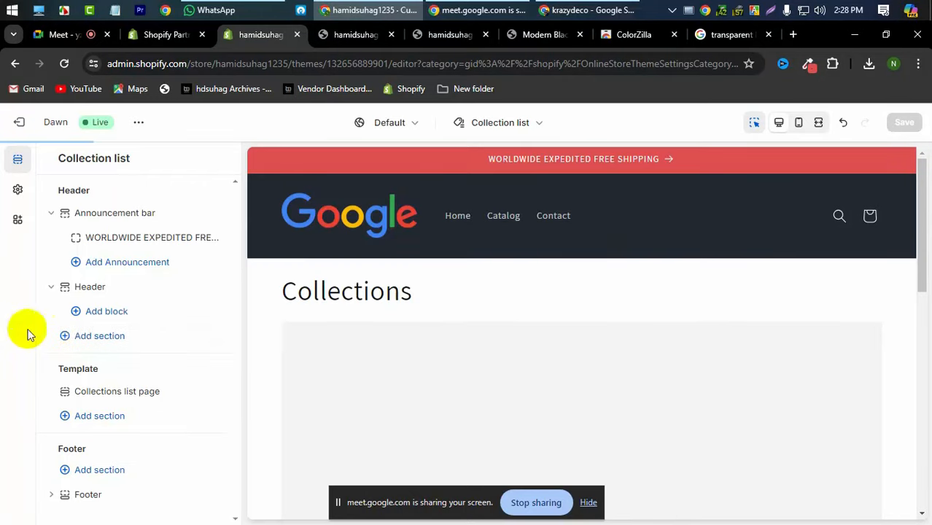
drag(152, 322, 153, 347)
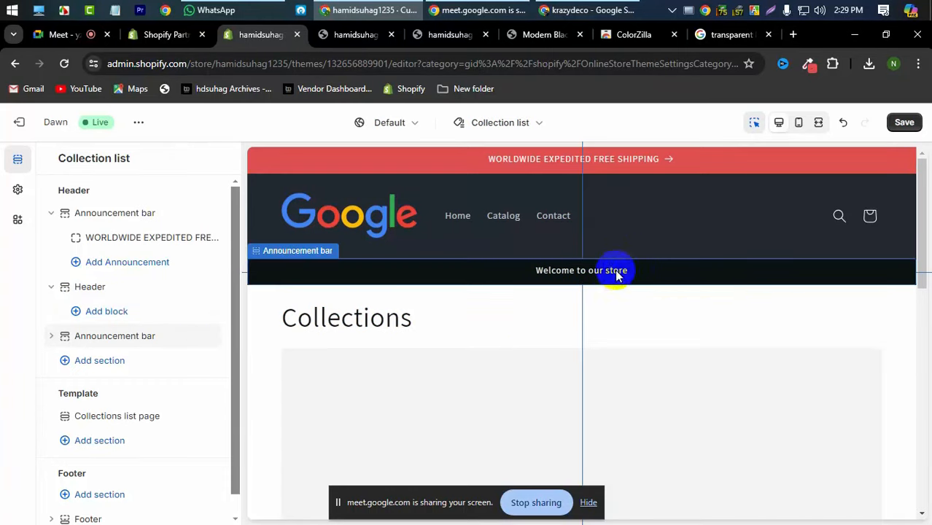
mouse_move(200, 344)
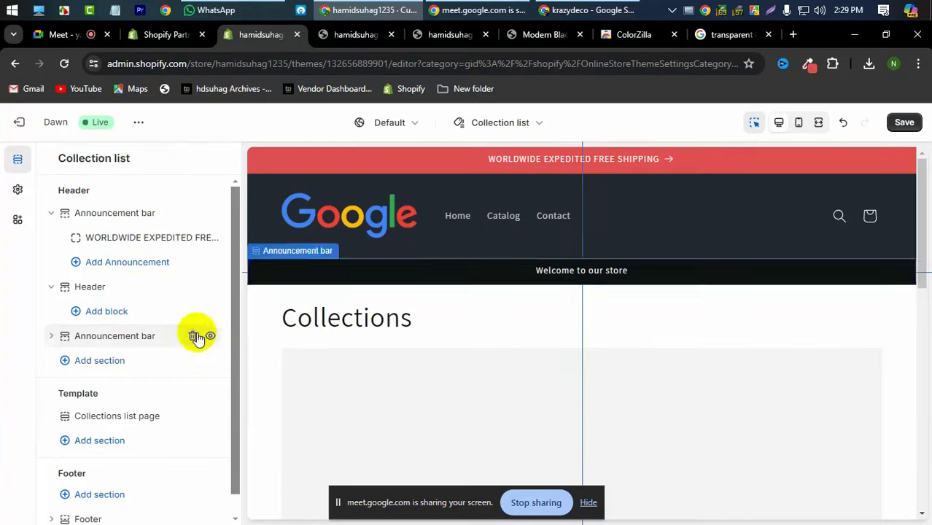
click(193, 336)
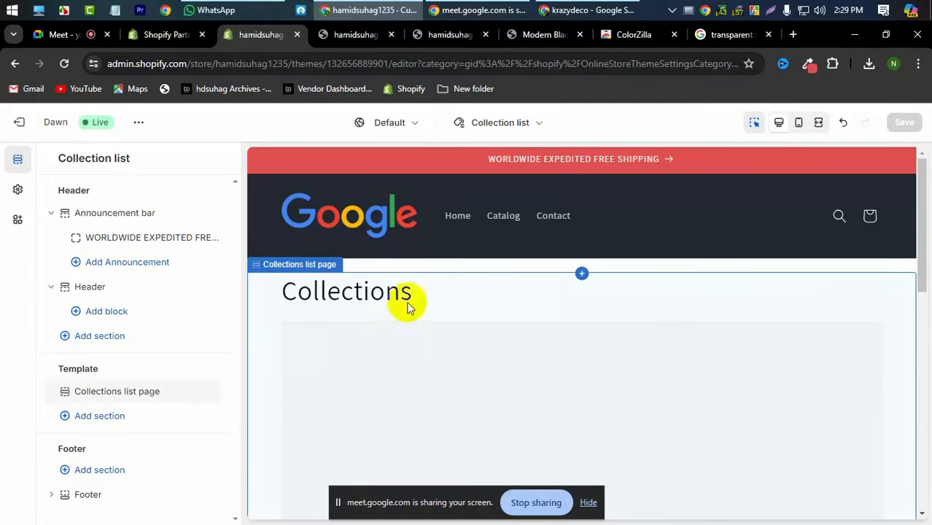
- Inspect the Collections list page settings, selecting its Collections heading text
click(517, 353)
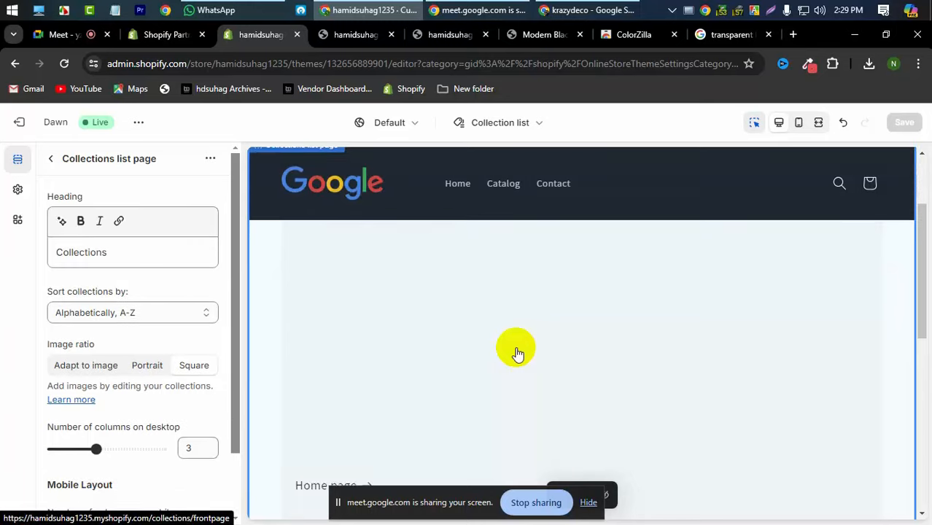
click(134, 249)
key(ctrl+a)
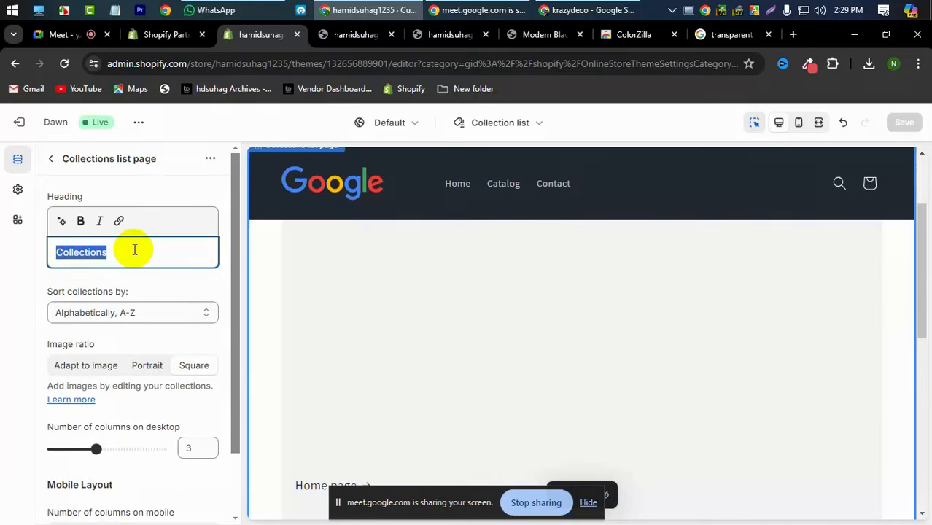
scroll(124, 277, down, 1)
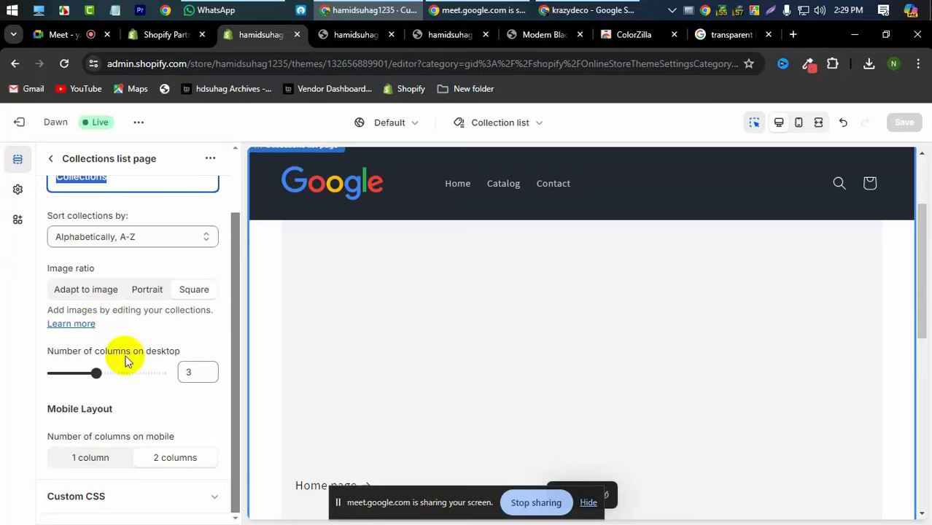
scroll(602, 372, up, 3)
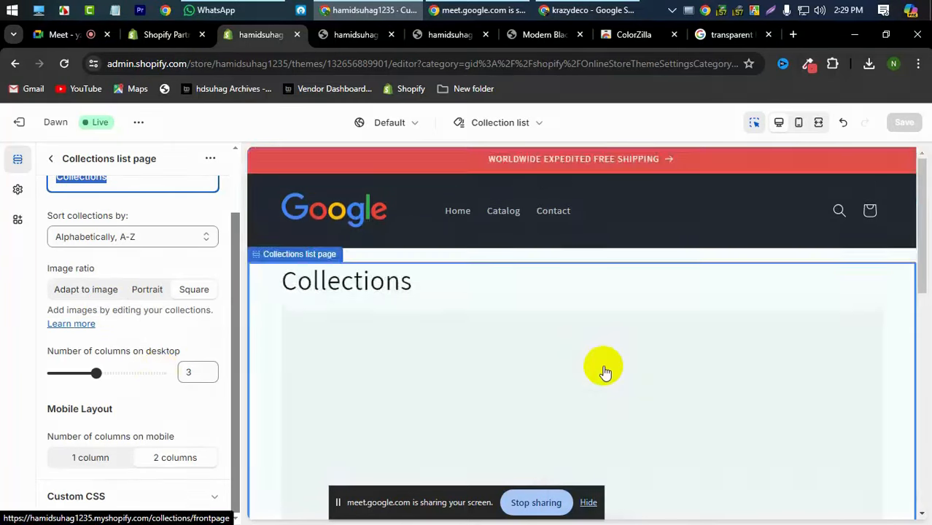
scroll(605, 372, down, 3)
scroll(604, 372, down, 3)
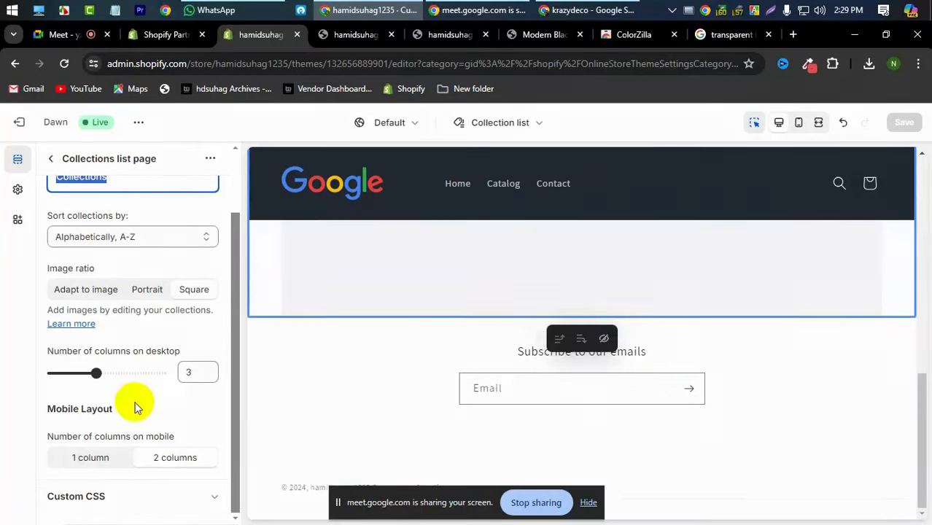
scroll(129, 336, up, 2)
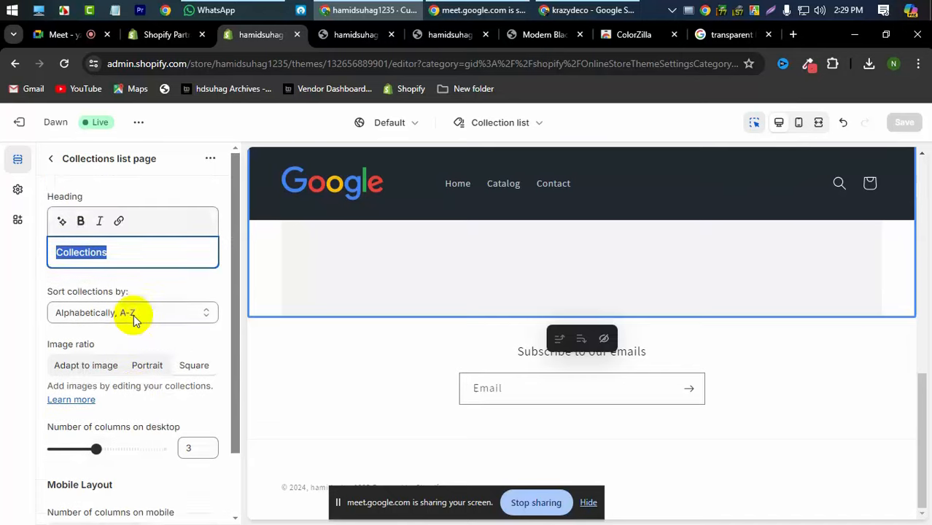
click(51, 160)
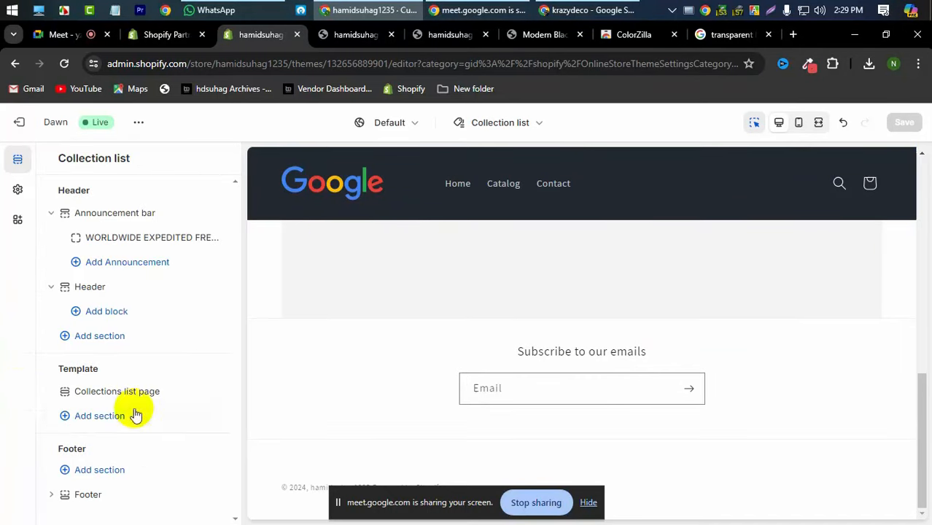
- Review the Collections list page settings again, then open and close the section picker without adding anything
click(76, 392)
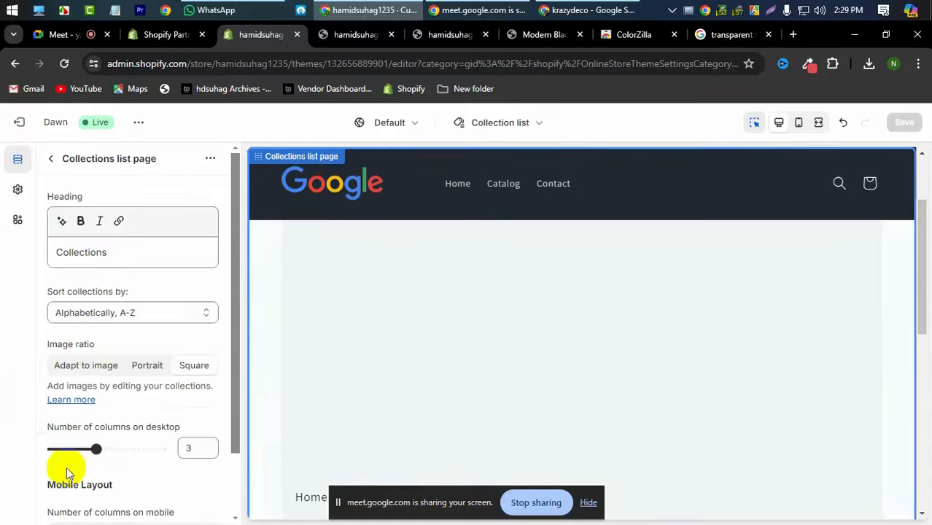
scroll(117, 350, down, 1)
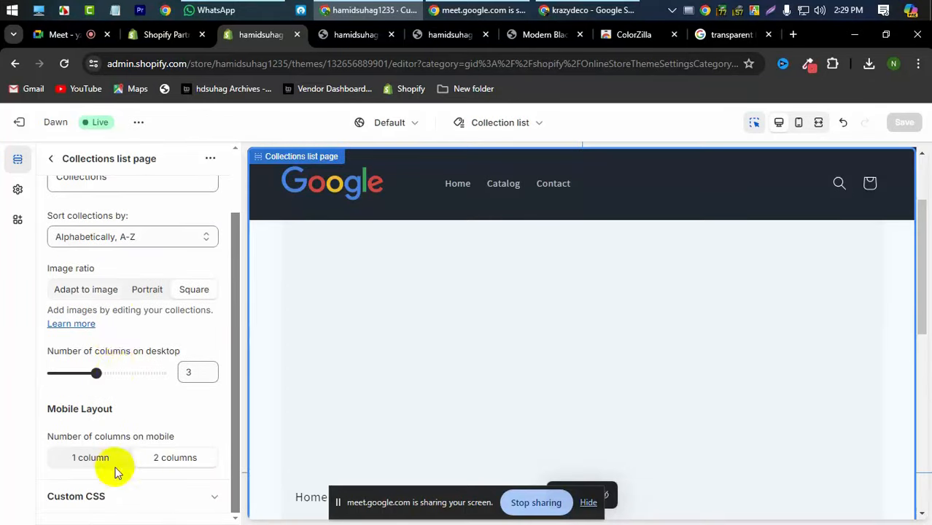
scroll(121, 321, up, 1)
scroll(124, 343, down, 1)
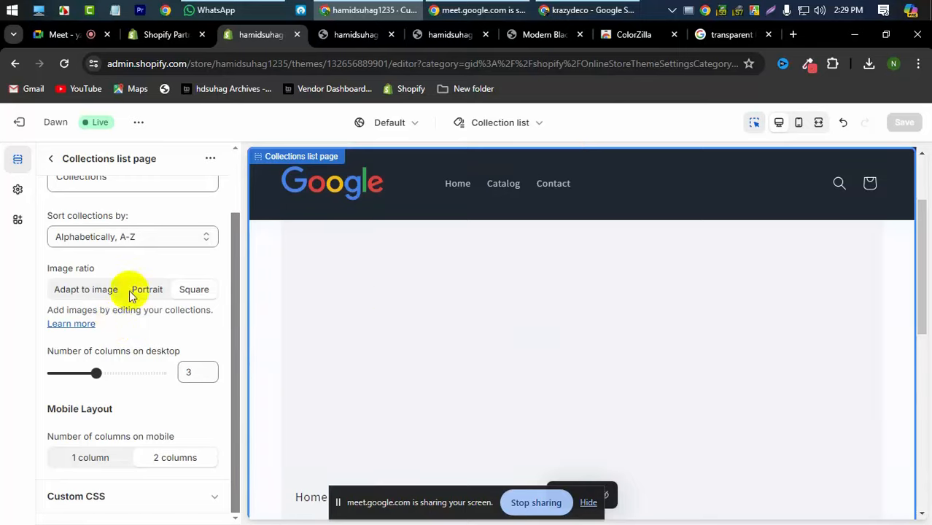
click(51, 159)
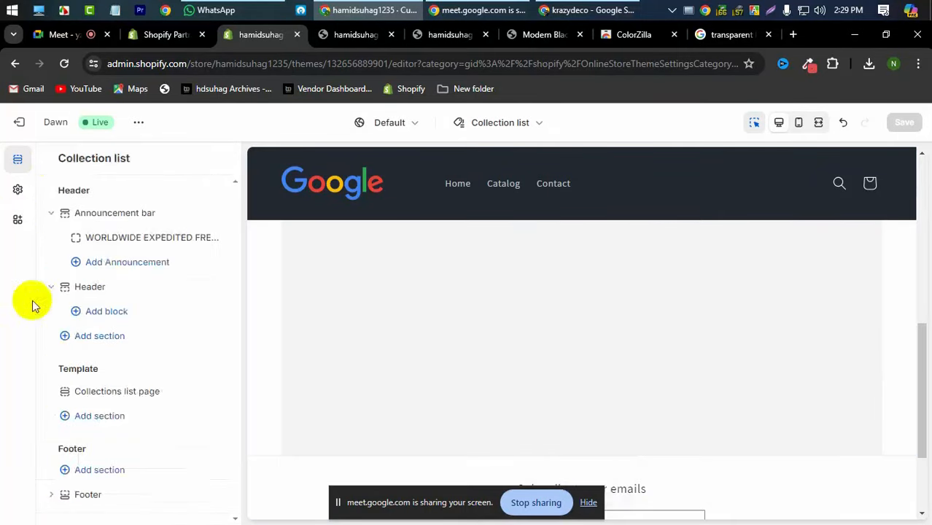
click(104, 421)
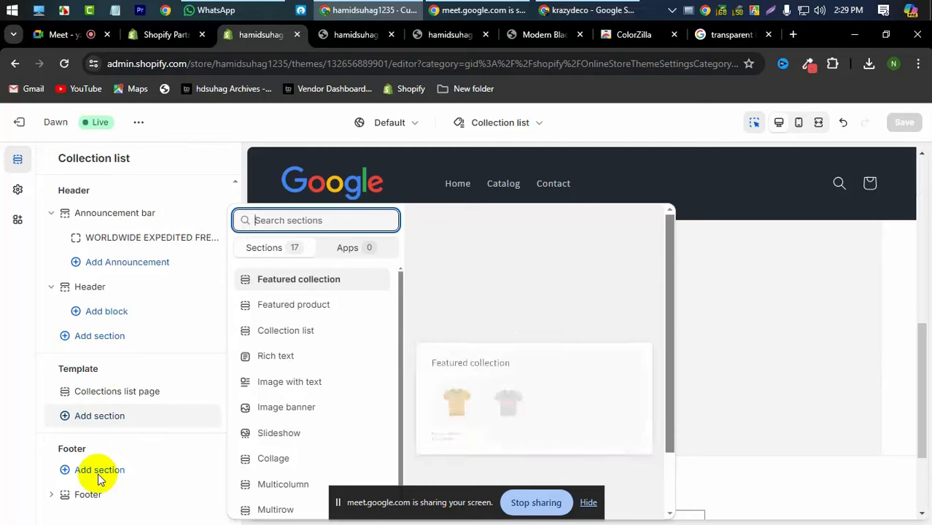
click(127, 422)
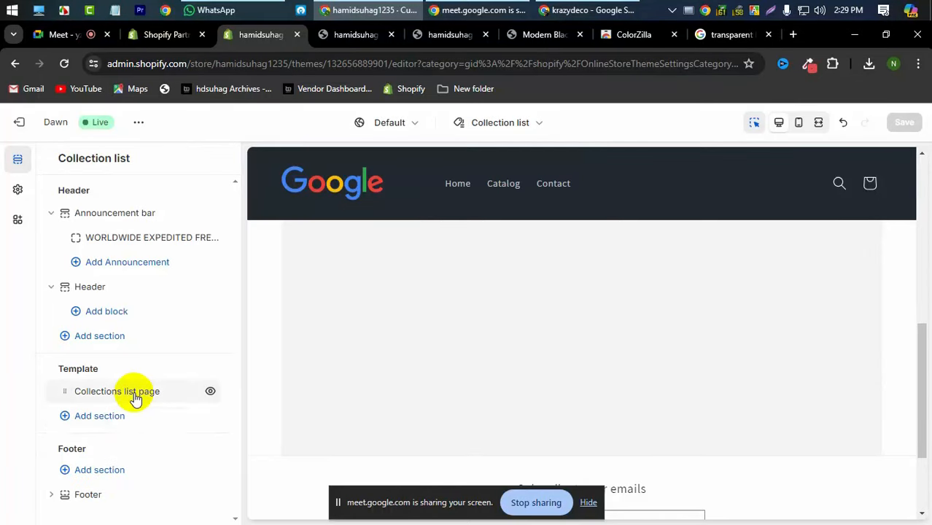
- Recheck the Collections list page settings, then hide that section with its eye icon
click(134, 392)
scroll(104, 474, down, 1)
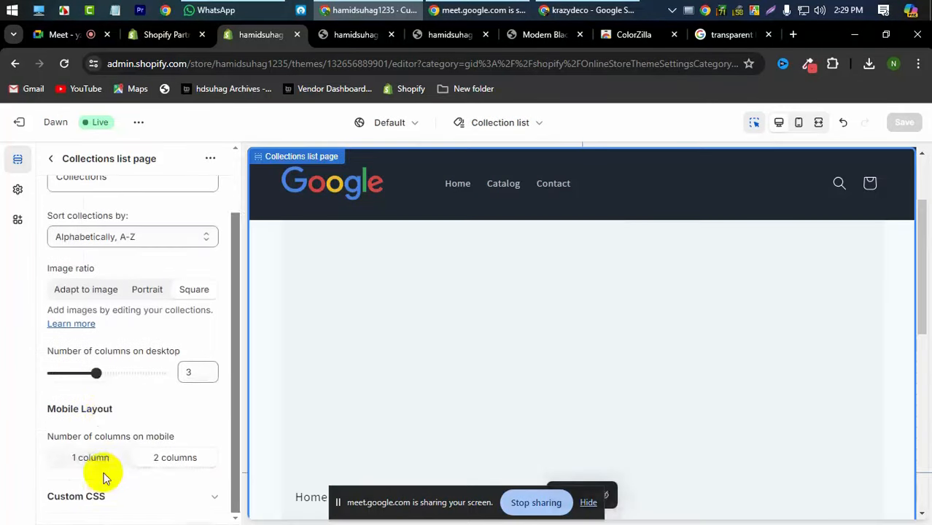
scroll(193, 403, up, 1)
scroll(141, 403, down, 1)
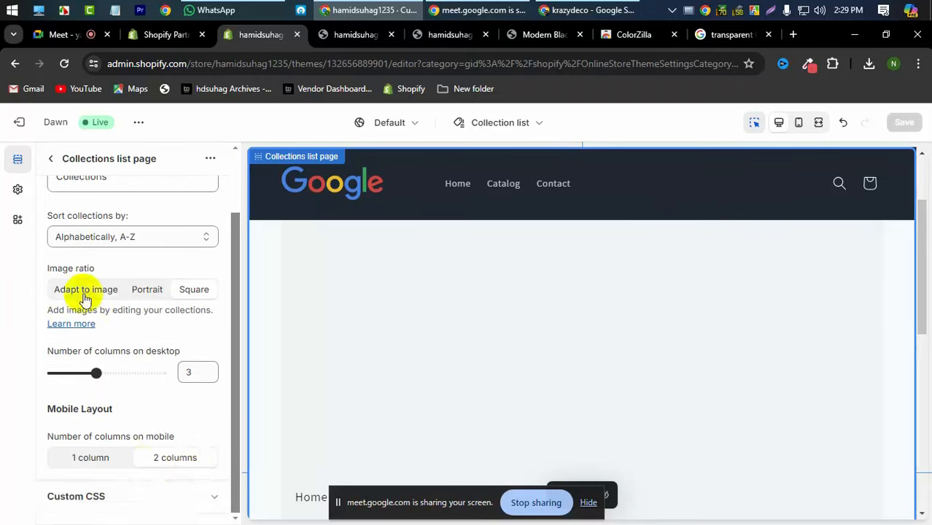
scroll(85, 299, up, 1)
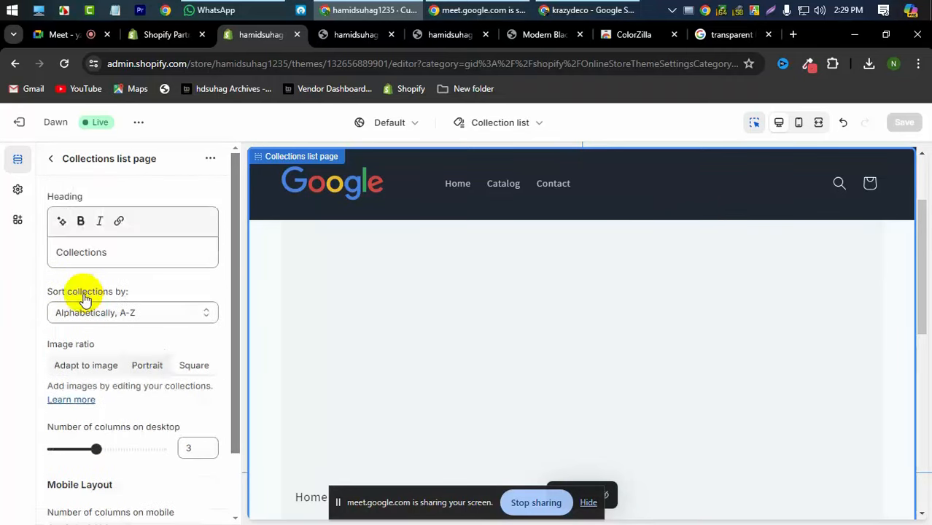
click(52, 161)
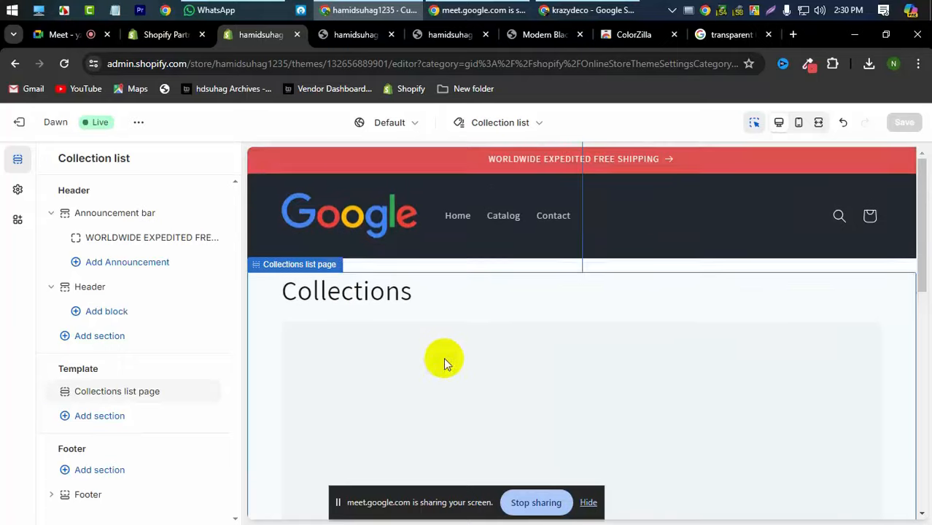
click(445, 361)
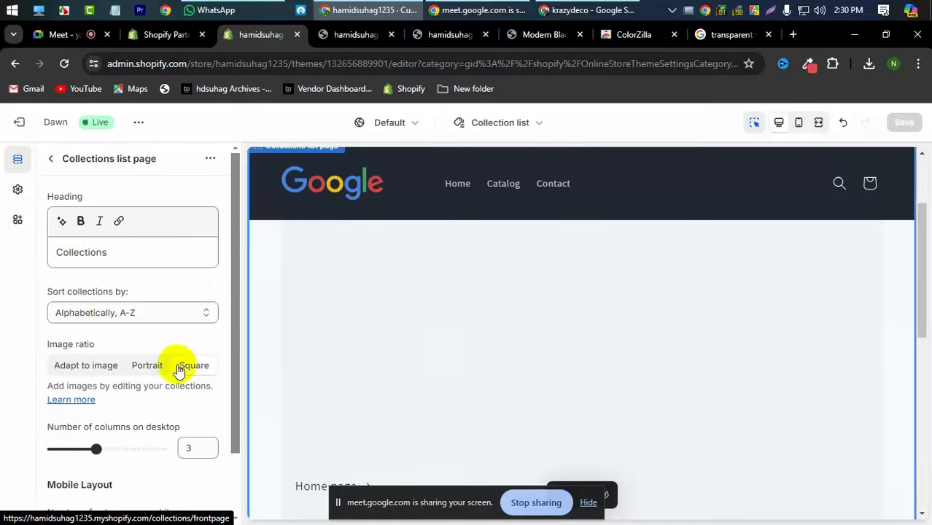
scroll(179, 371, down, 1)
scroll(175, 365, up, 1)
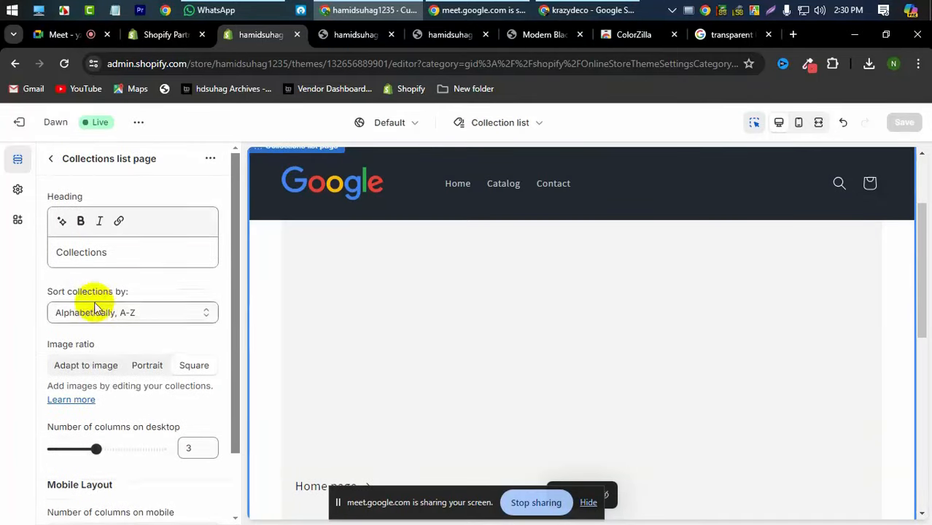
click(51, 159)
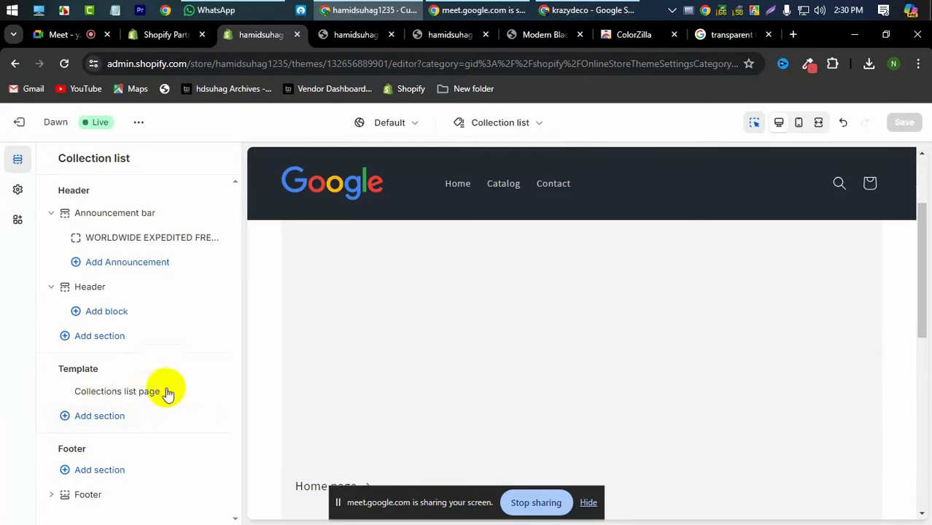
mouse_move(209, 397)
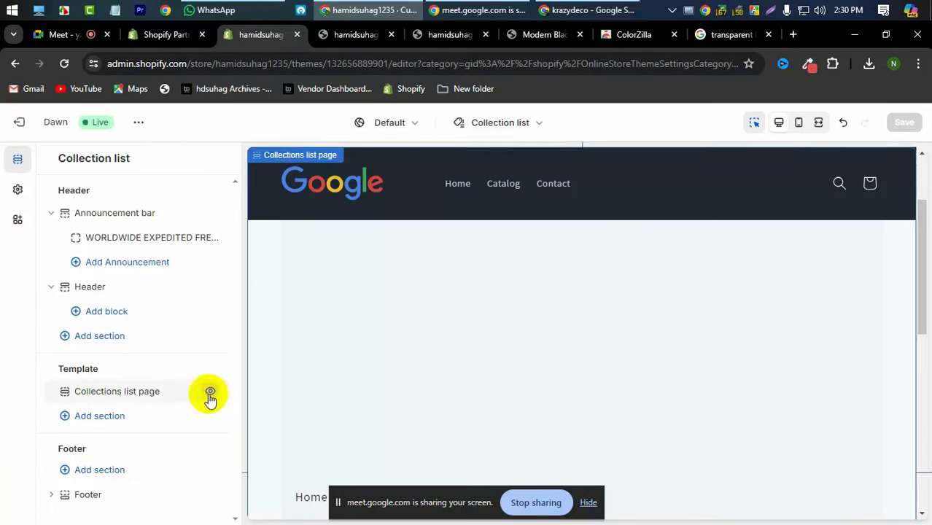
click(209, 394)
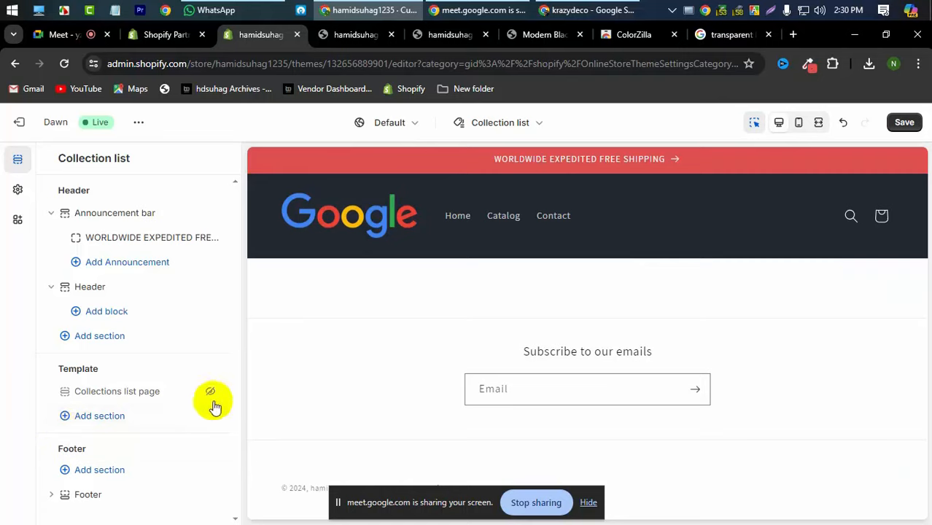
- Add a Slideshow section to the template, placing it between the Google header and footer
click(102, 417)
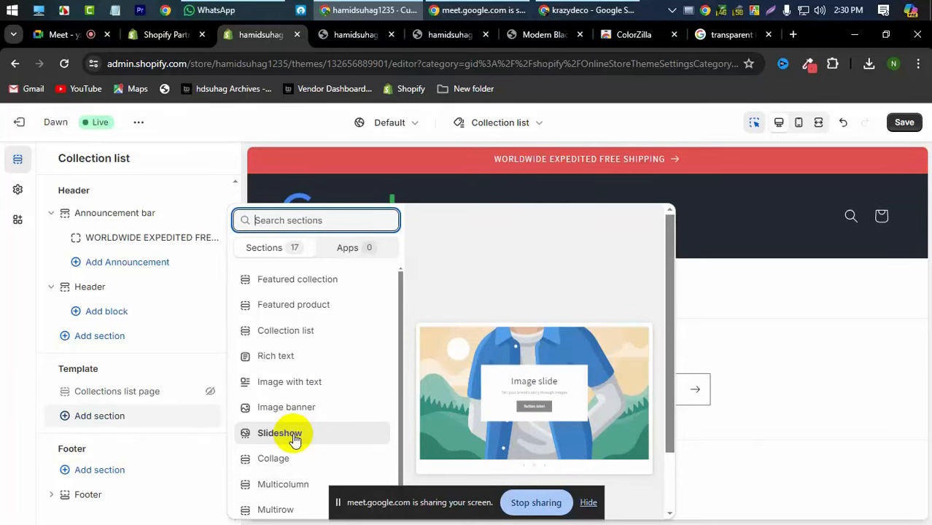
click(6, 410)
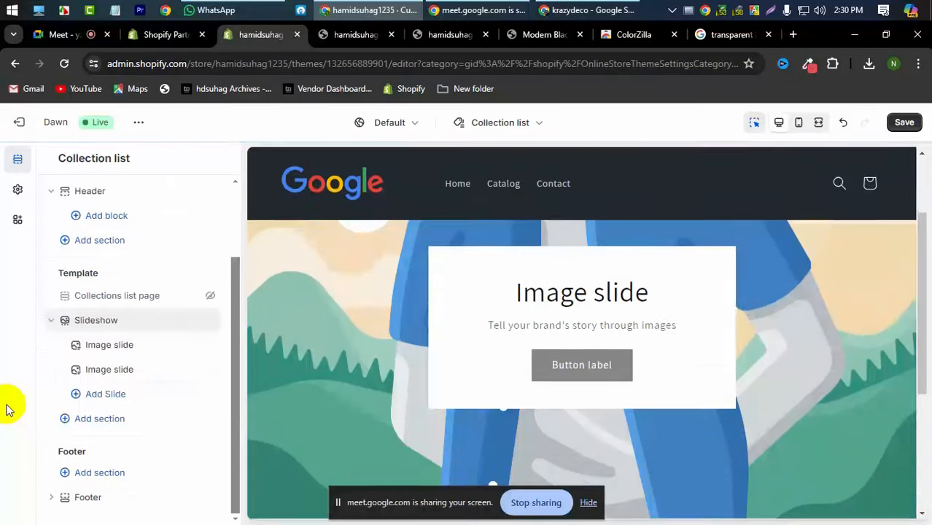
scroll(500, 304, down, 4)
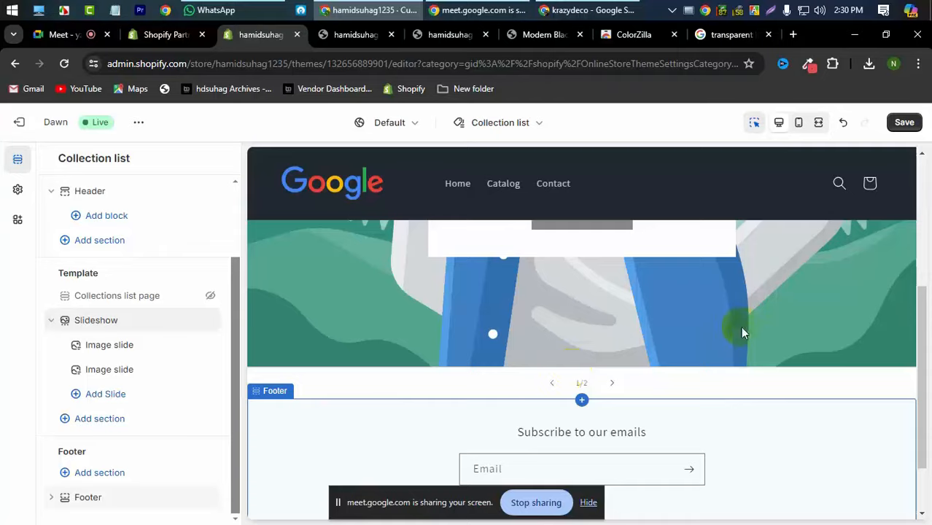
- Save the KraZy DeCo home page's sofa-and-clock banner to Downloads as a slide_show_2 WEBP file
click(572, 36)
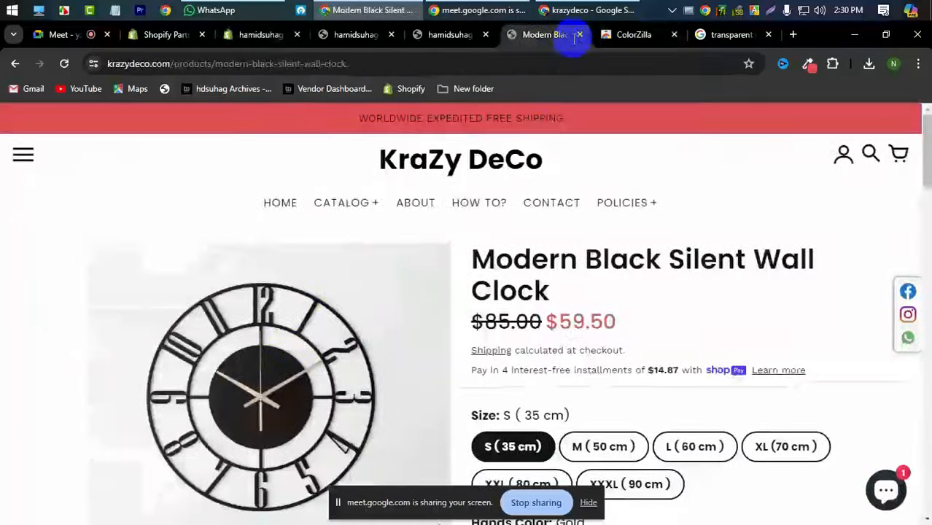
scroll(462, 354, down, 5)
scroll(478, 359, up, 5)
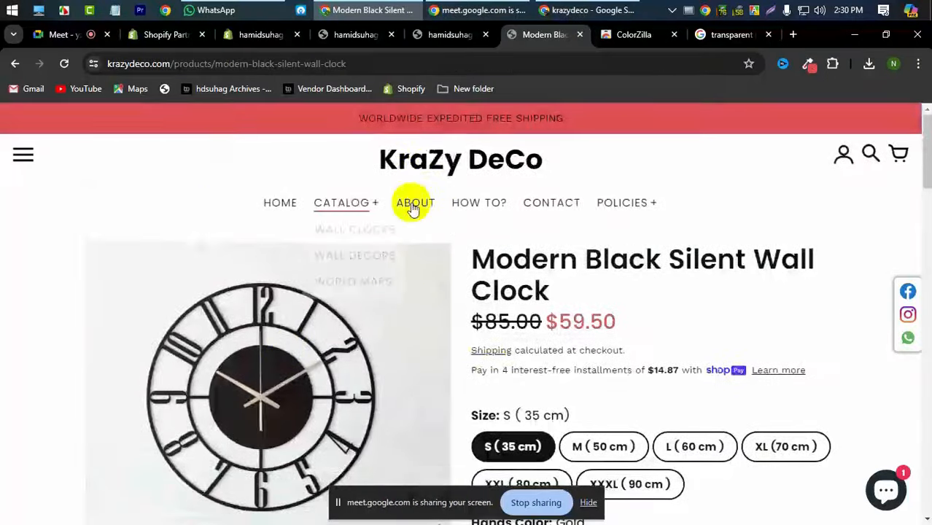
click(428, 174)
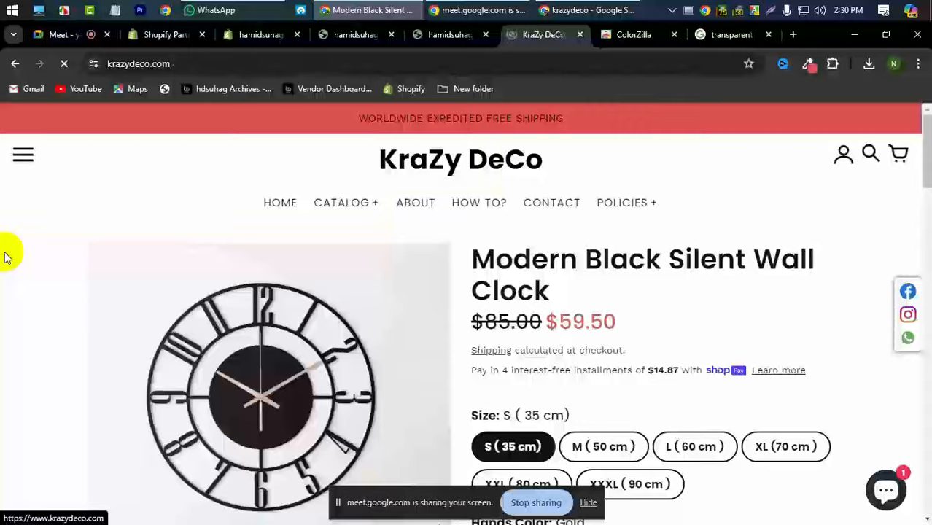
scroll(4, 262, down, 5)
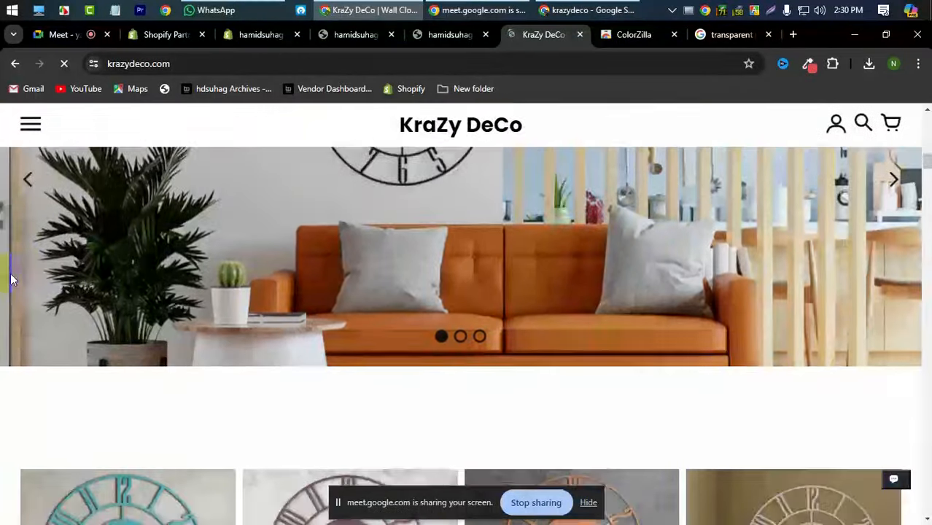
scroll(382, 301, up, 2)
right_click(440, 301)
click(486, 337)
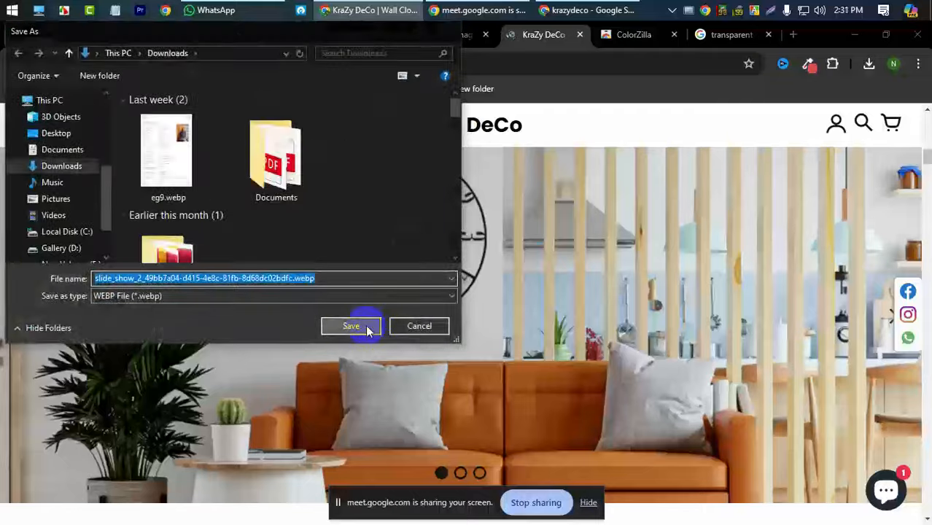
click(367, 328)
click(260, 35)
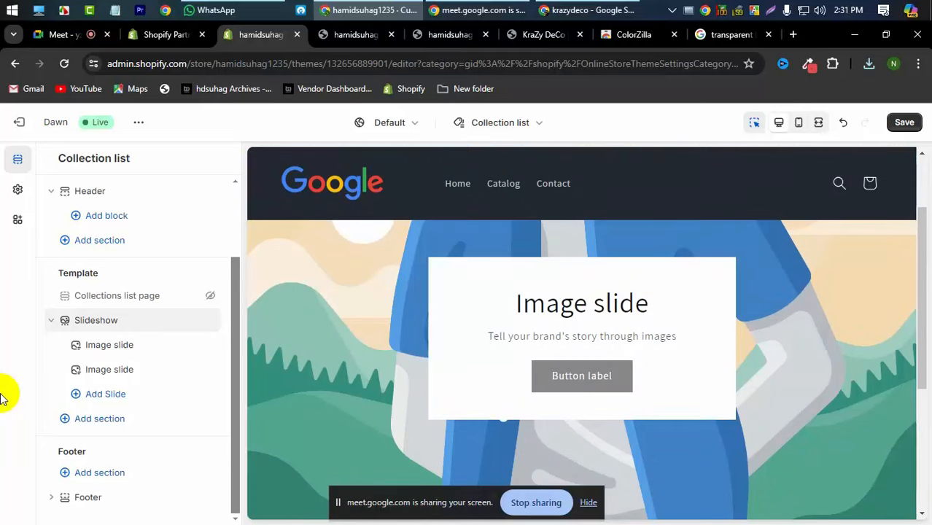
- Upload the slide_show_2 webp banner from Downloads as the first slide's image
click(83, 353)
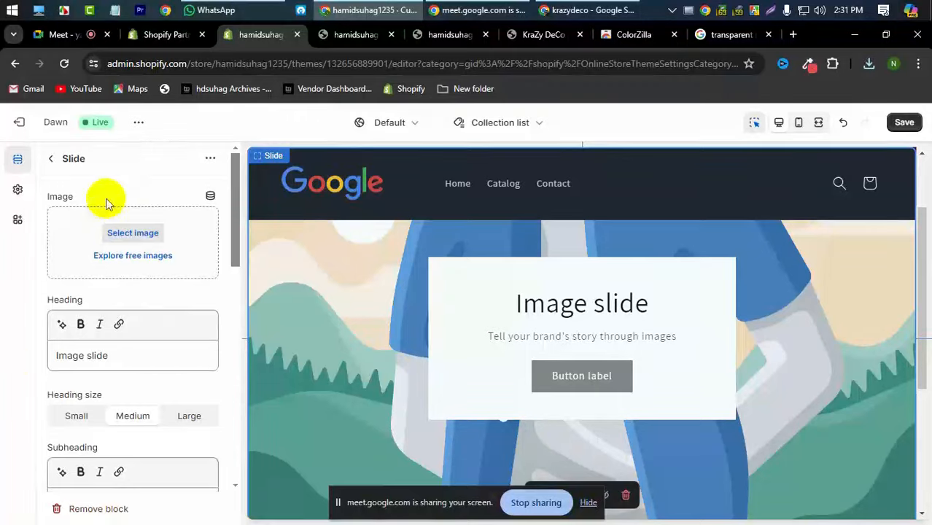
click(132, 233)
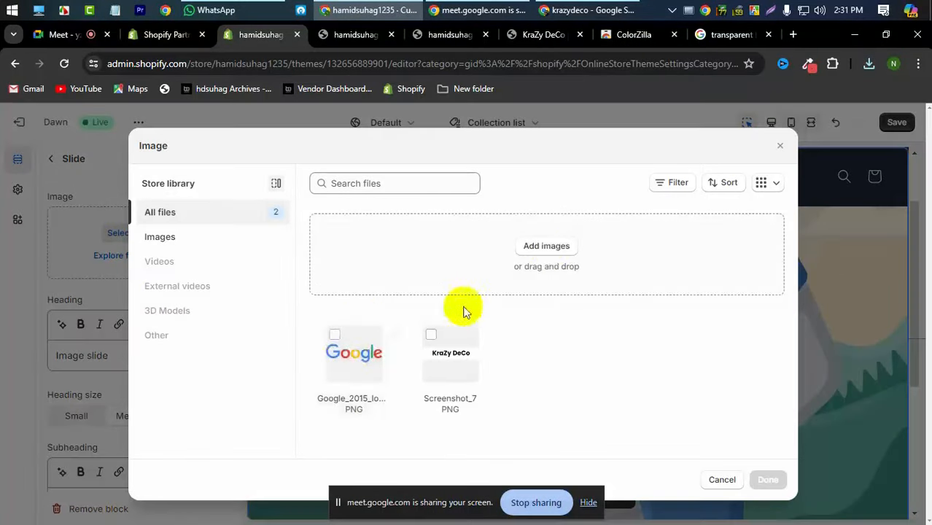
click(546, 245)
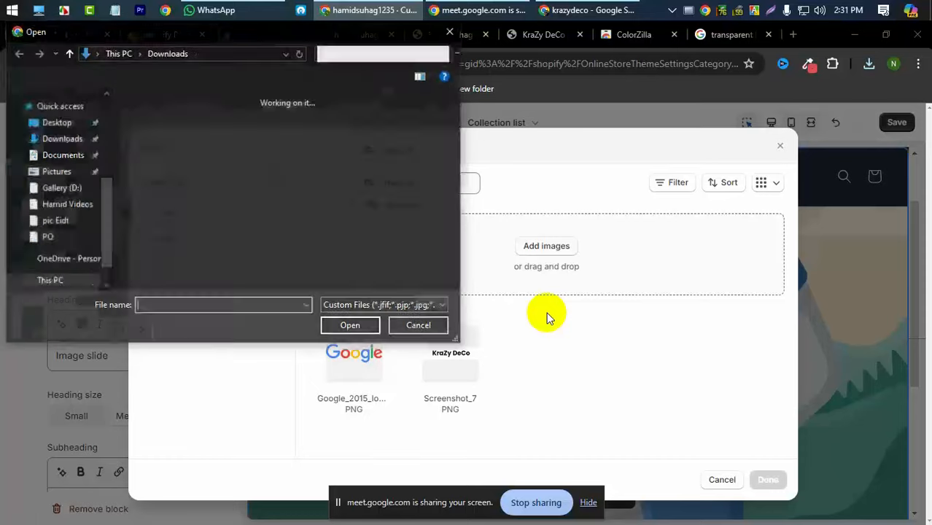
click(169, 158)
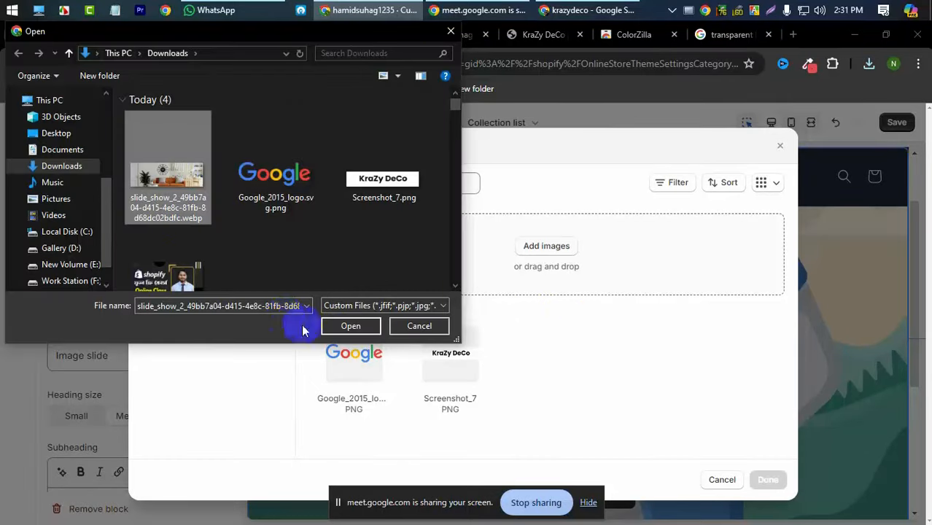
click(346, 326)
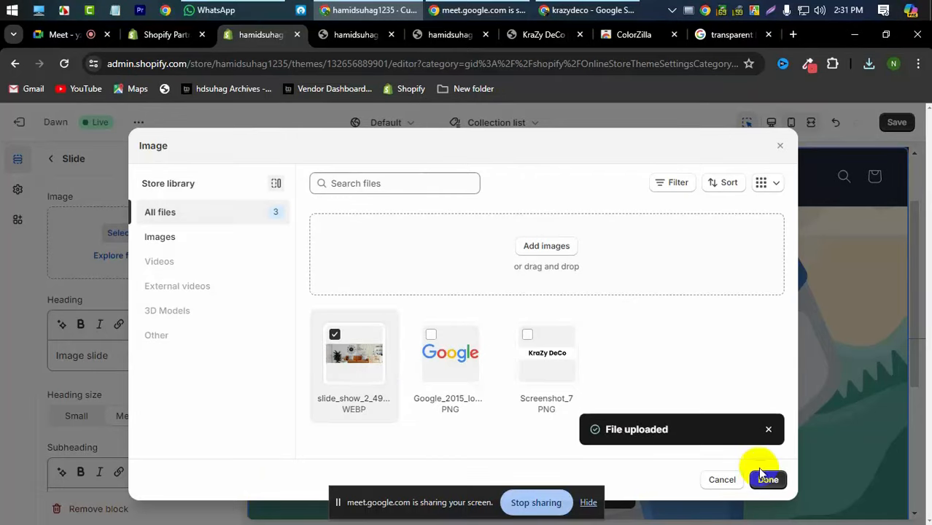
click(765, 478)
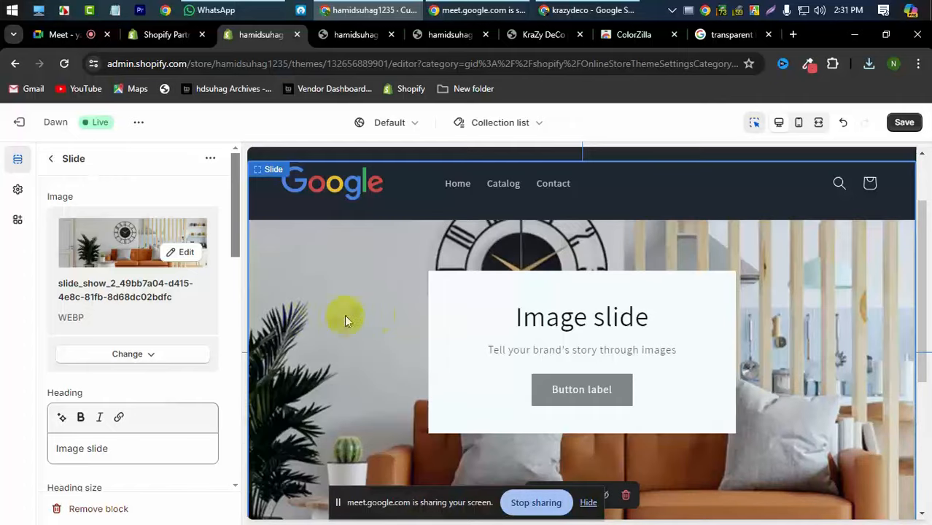
scroll(304, 316, down, 3)
scroll(301, 317, up, 2)
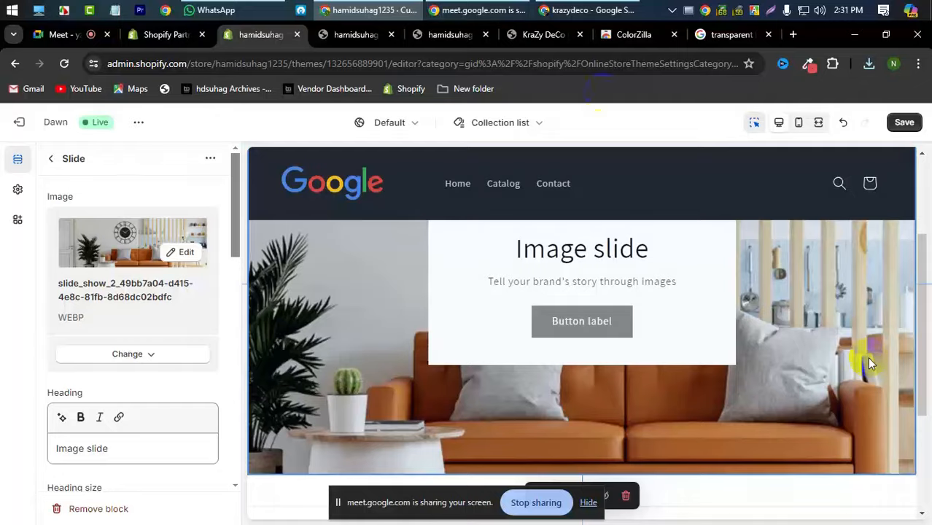
click(552, 32)
scroll(388, 244, down, 2)
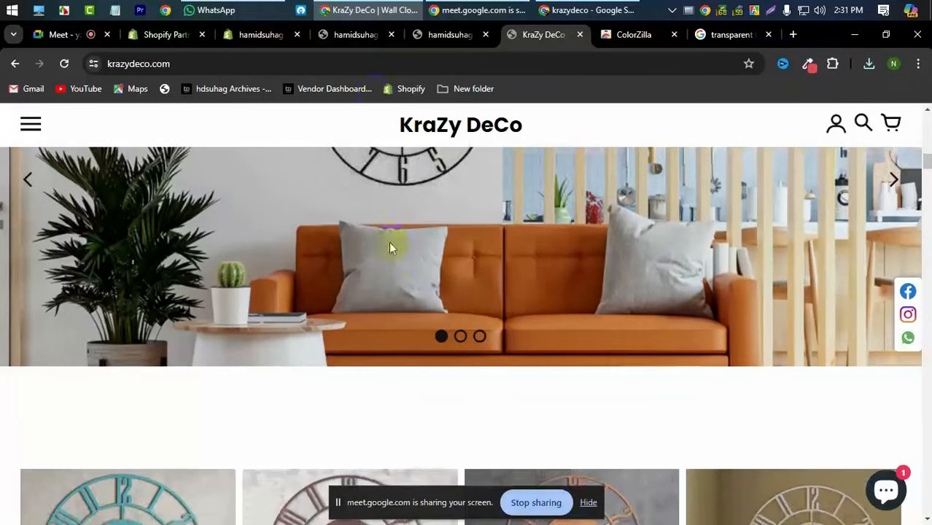
click(357, 37)
click(245, 37)
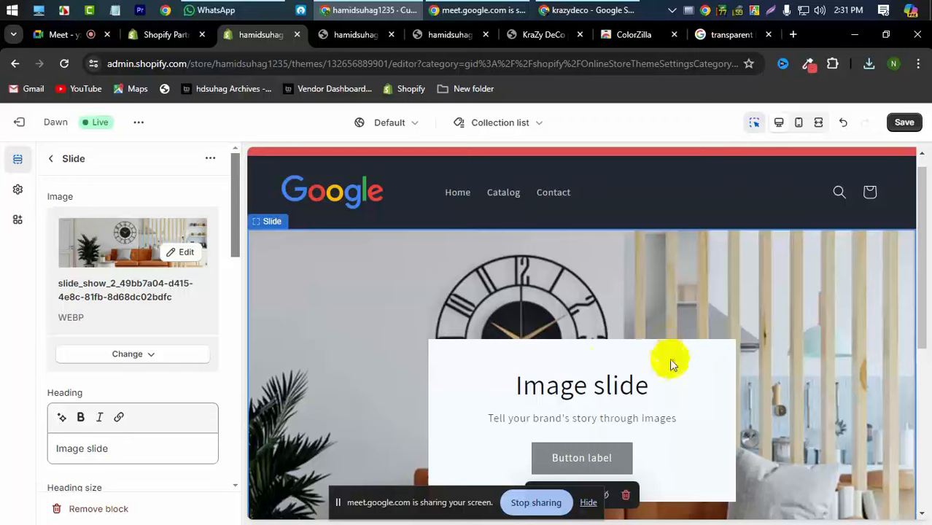
scroll(569, 347, down, 1)
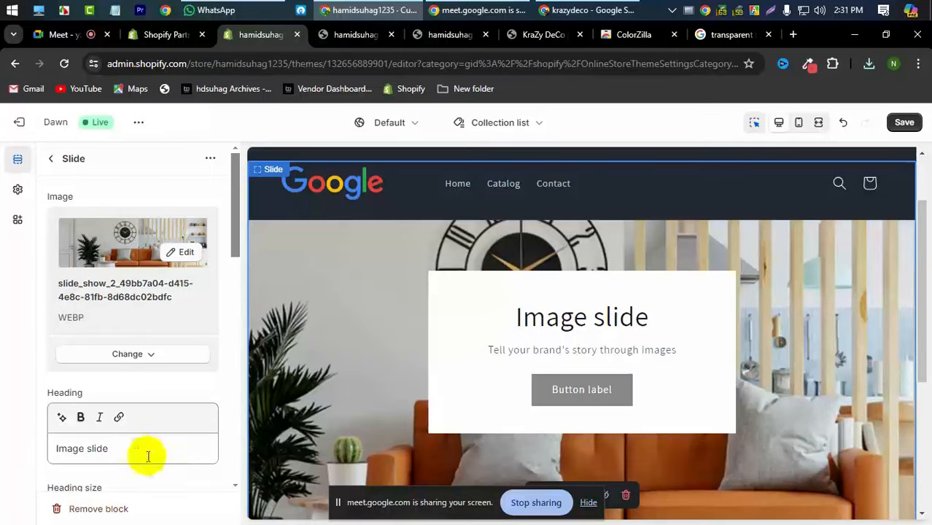
scroll(137, 449, down, 3)
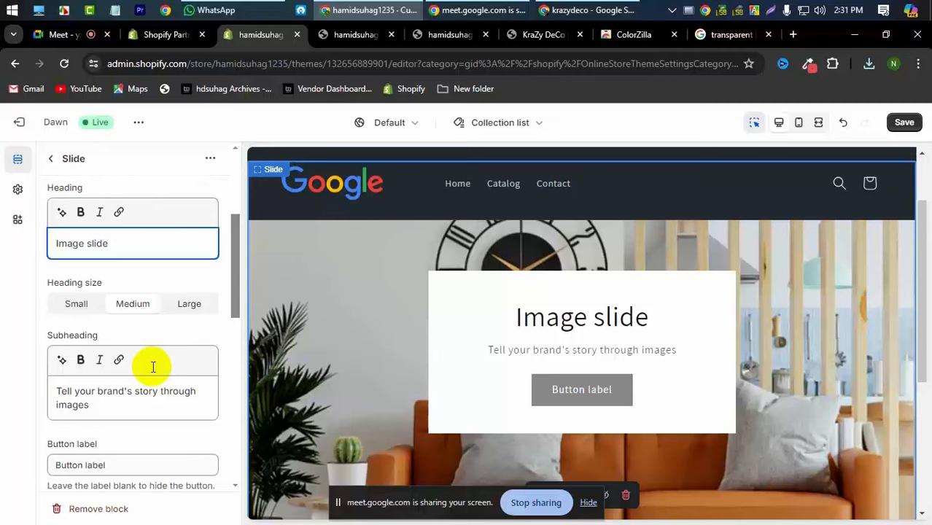
scroll(153, 366, down, 2)
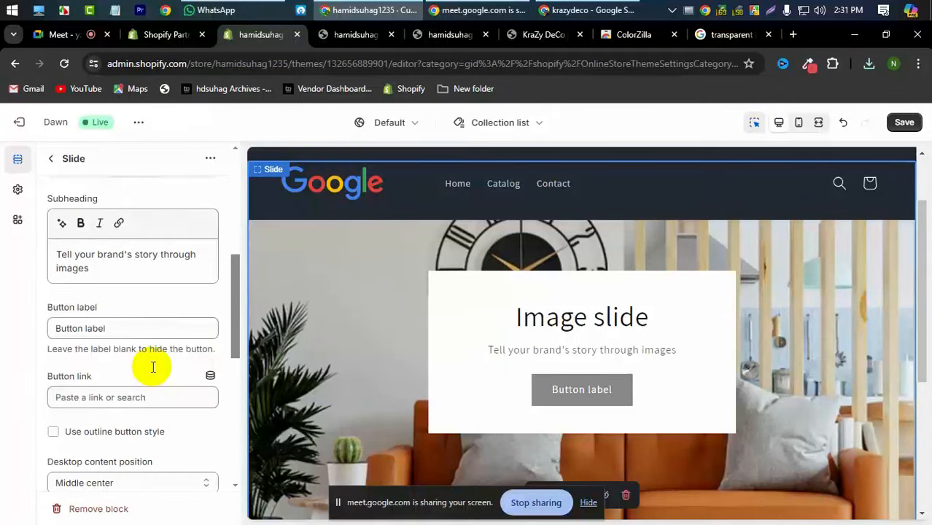
scroll(131, 354, down, 3)
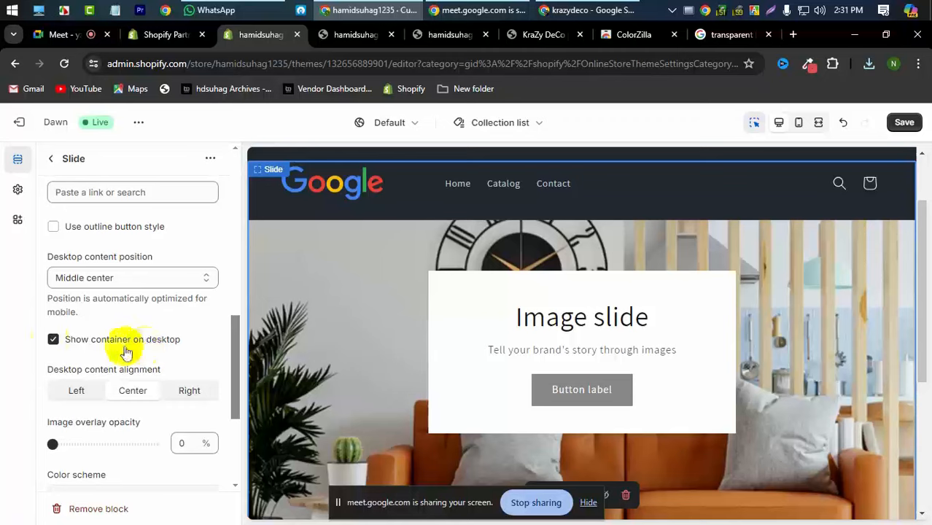
- Turn off Show container on desktop and clear the slide's heading and subheading
click(53, 340)
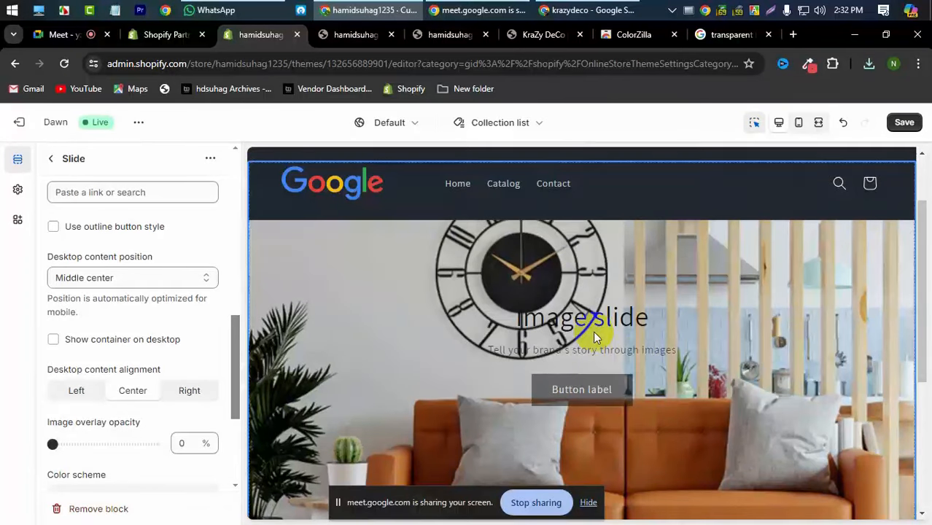
scroll(70, 362, down, 2)
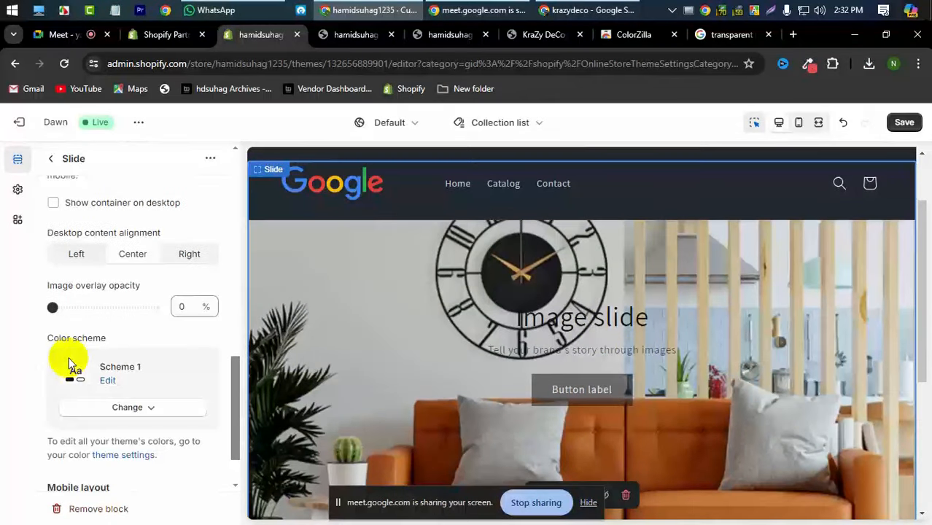
scroll(102, 361, up, 5)
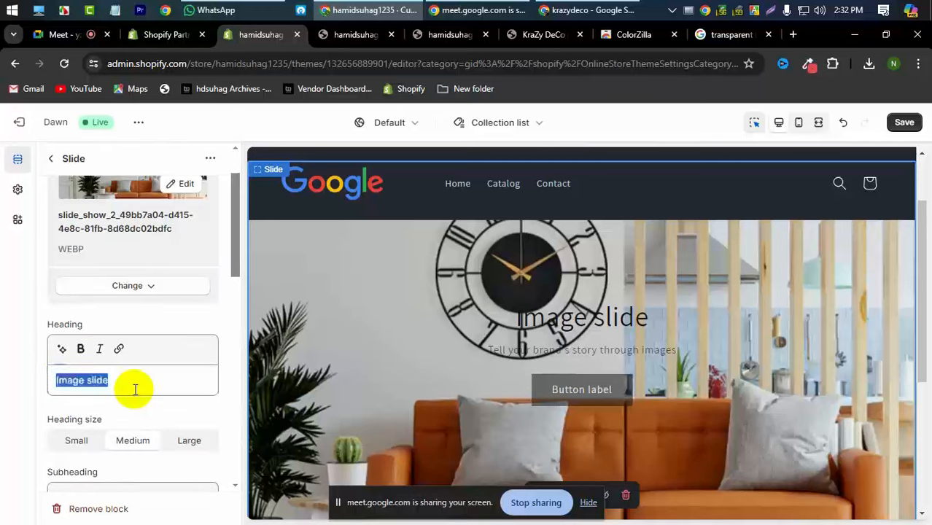
key(BackSpace)
scroll(135, 389, down, 2)
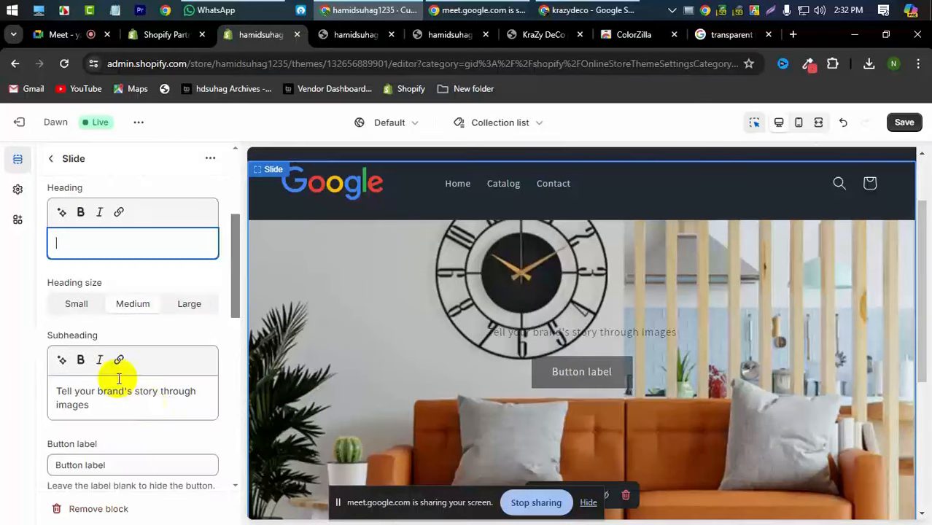
triple_click(146, 404)
key(BackSpace)
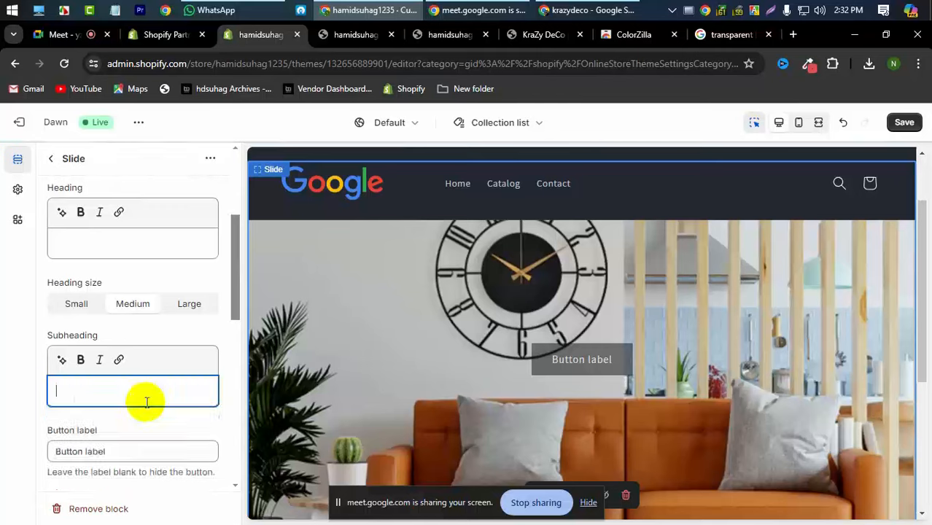
- Clear the slide's button label to hide the button, then save the template
scroll(145, 387, down, 2)
triple_click(127, 315)
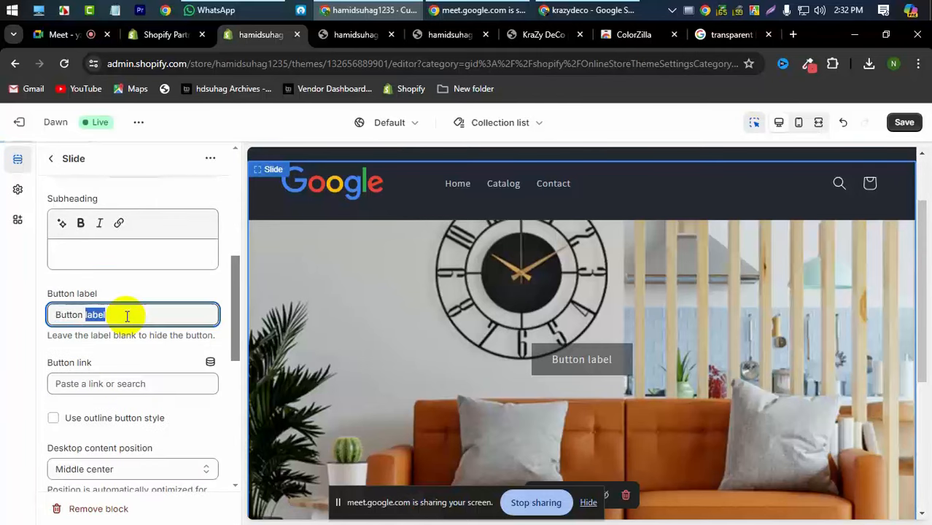
key(BackSpace)
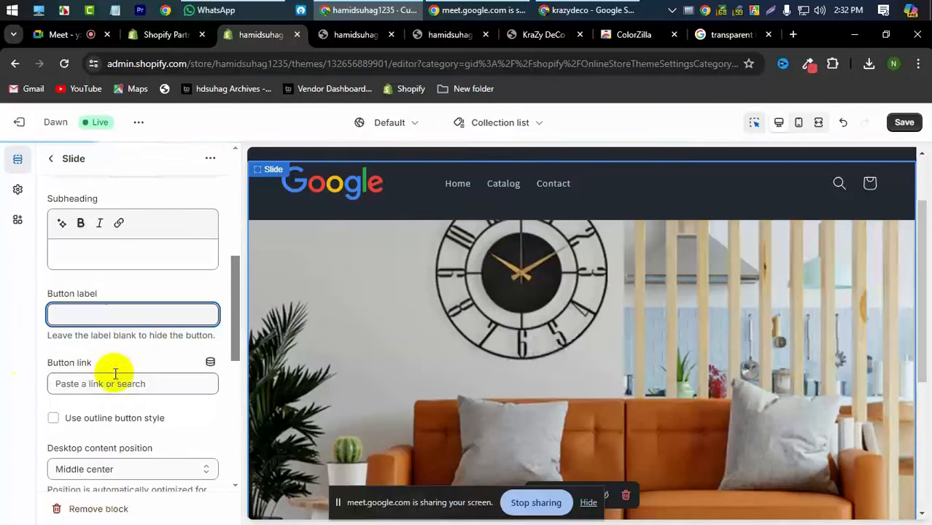
click(2, 361)
scroll(517, 343, down, 1)
scroll(516, 343, down, 5)
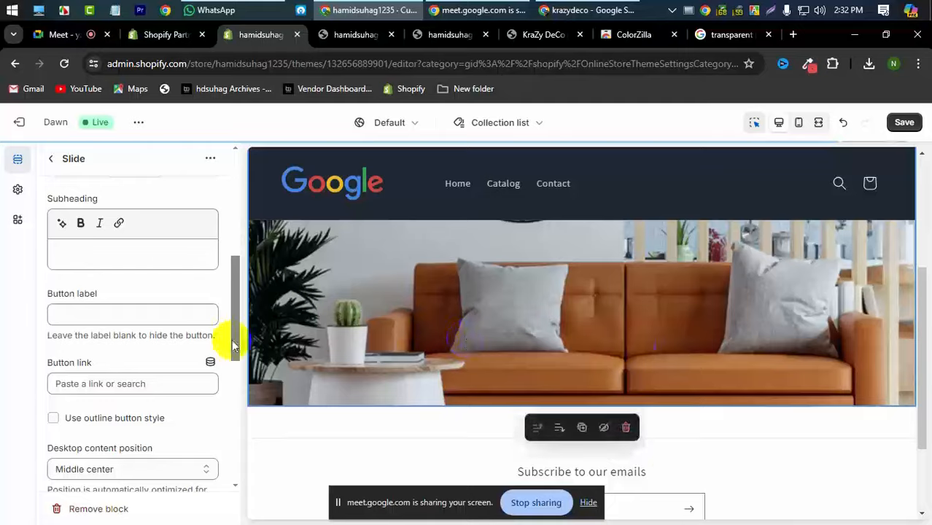
scroll(562, 394, up, 5)
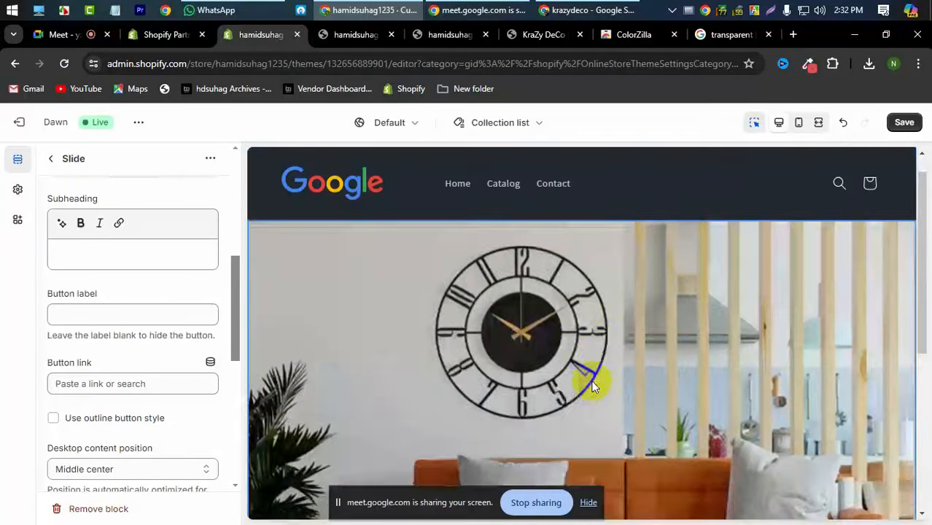
scroll(612, 371, down, 3)
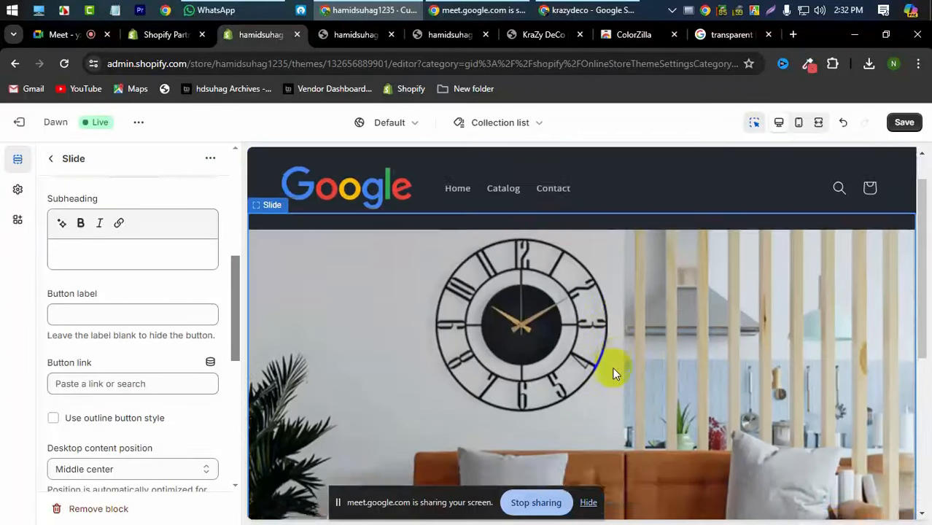
click(906, 125)
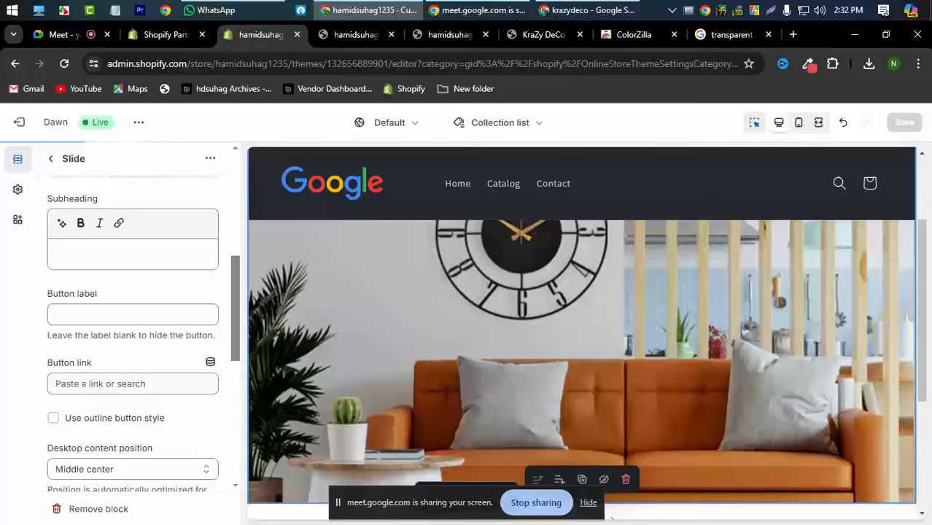
- Keep the desktop content position at Middle center and return to the Collection list sections
scroll(494, 315, down, 3)
scroll(495, 313, up, 5)
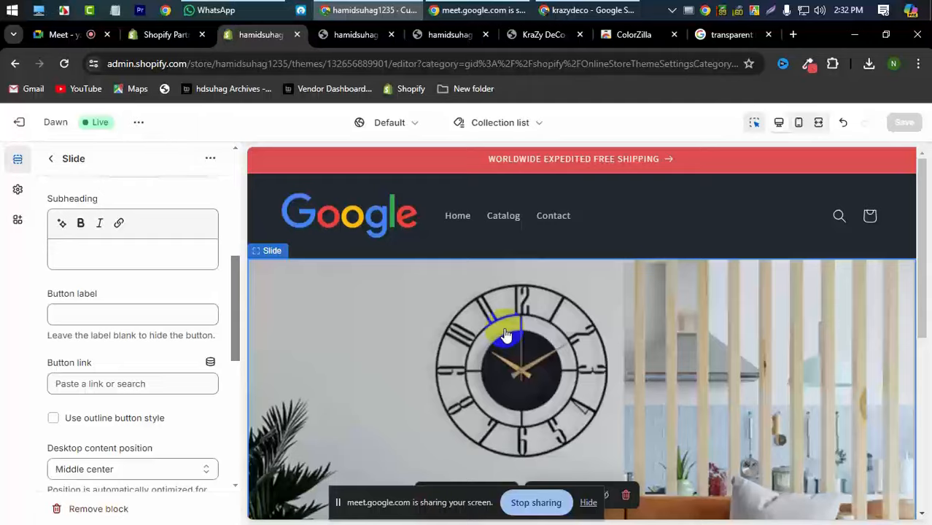
scroll(500, 329, down, 4)
scroll(500, 329, up, 5)
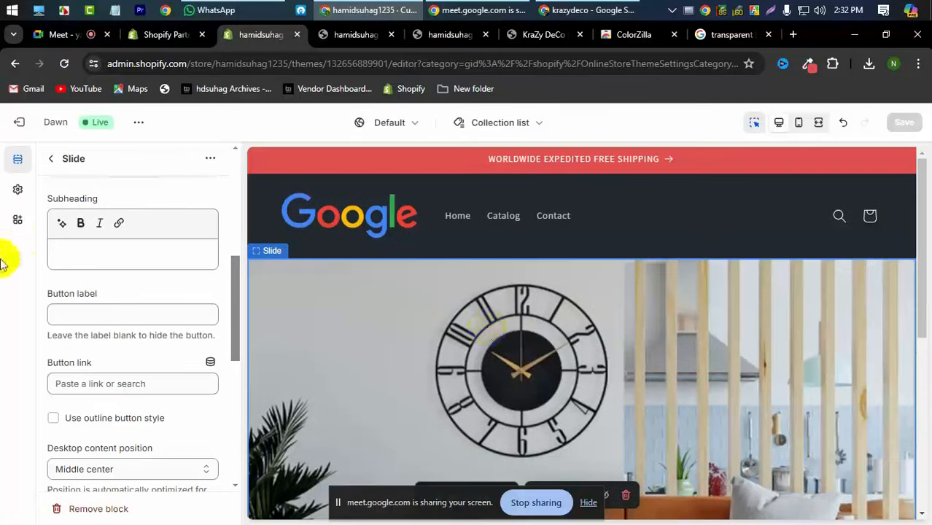
scroll(129, 333, down, 4)
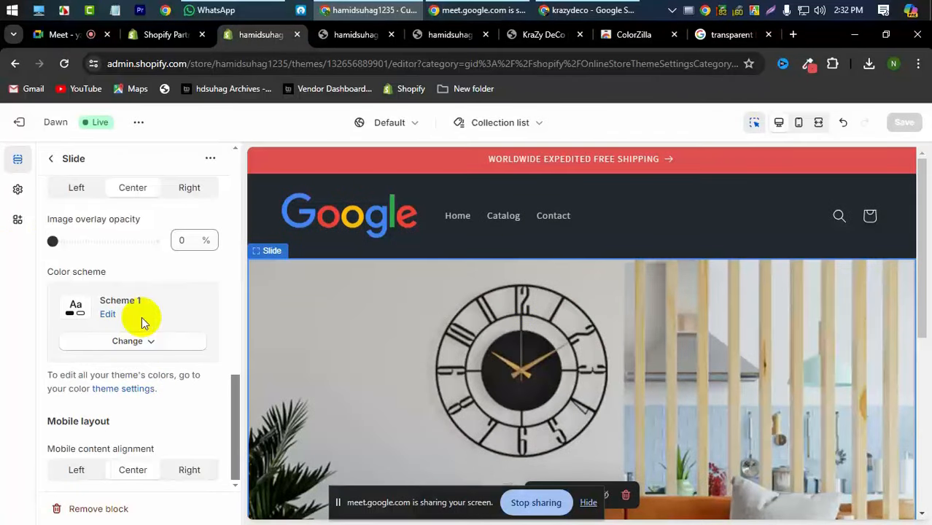
scroll(144, 322, up, 4)
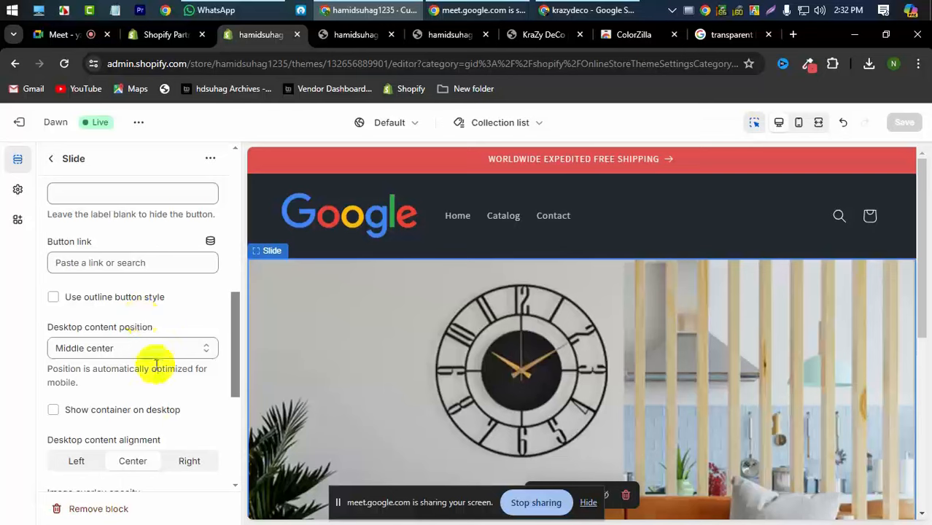
click(134, 354)
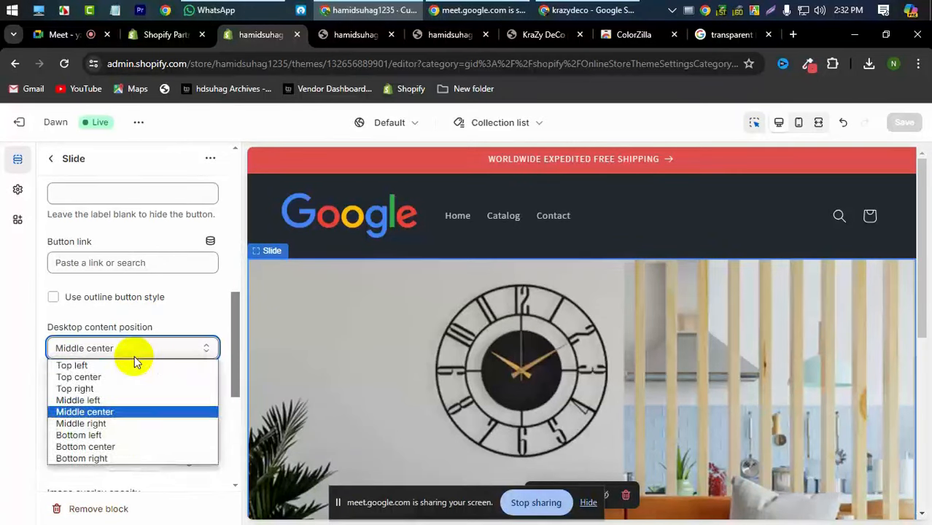
click(134, 356)
scroll(129, 358, up, 10)
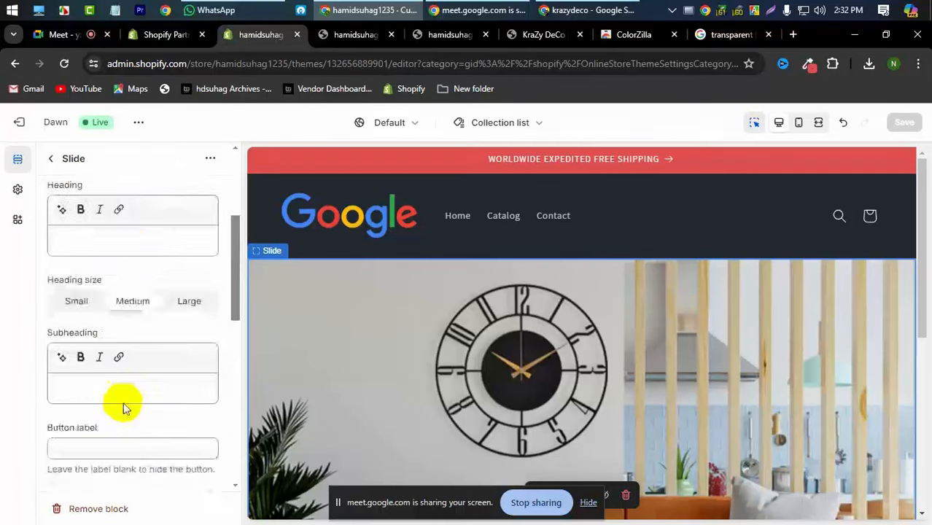
click(47, 166)
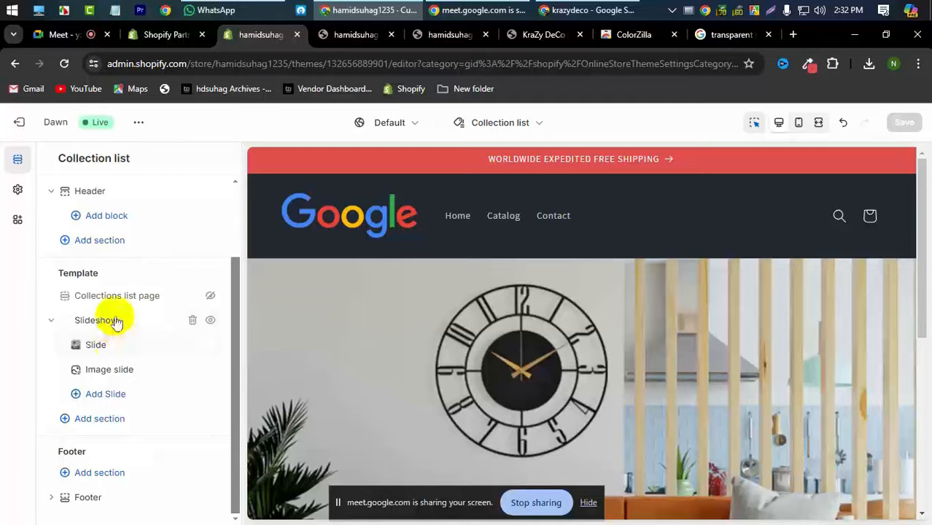
- Make the Slideshow full width with slide height 'Adapt to first image', and save
click(117, 321)
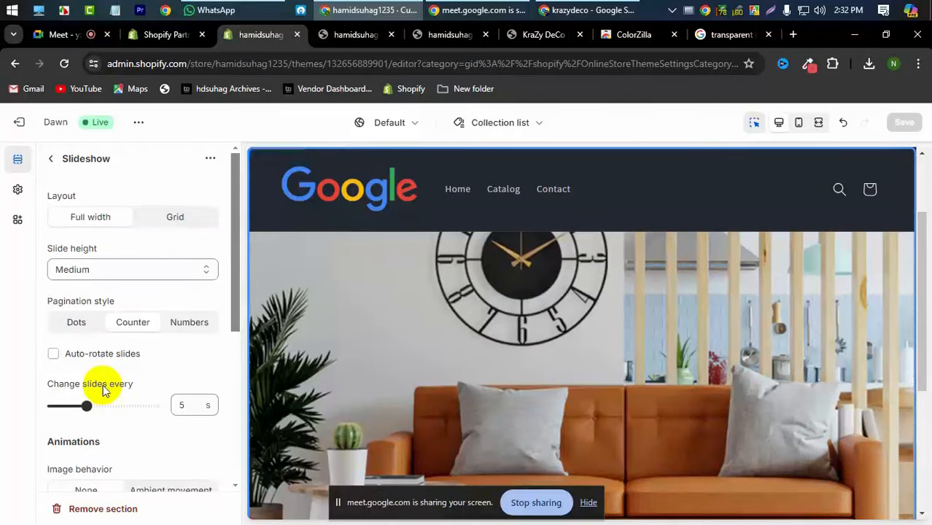
click(51, 160)
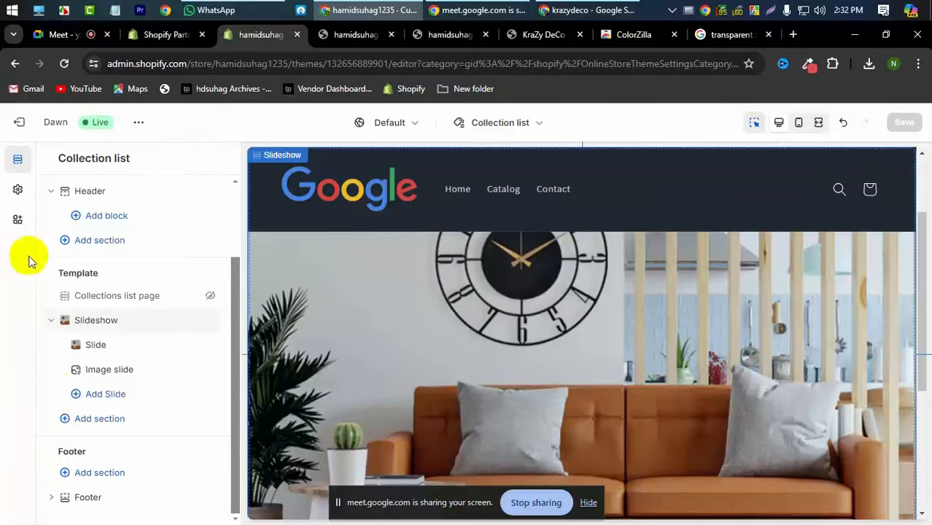
click(98, 322)
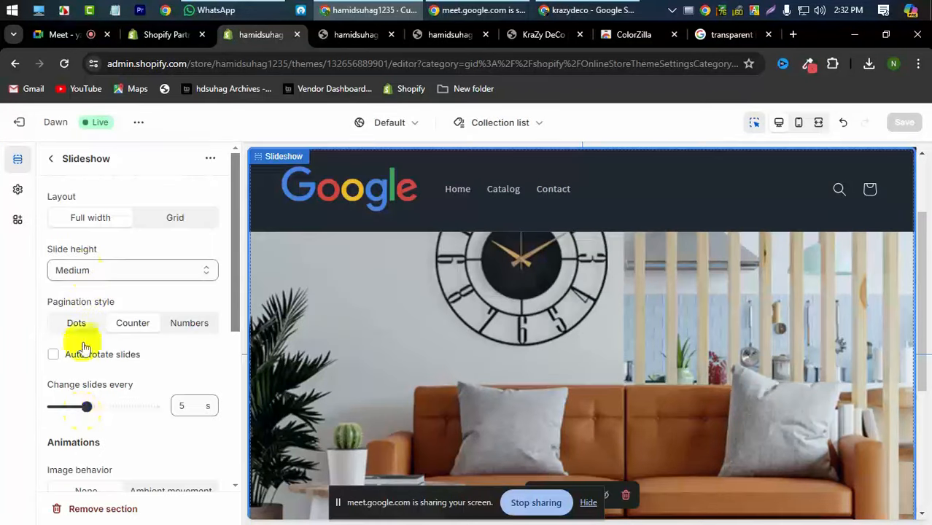
click(87, 217)
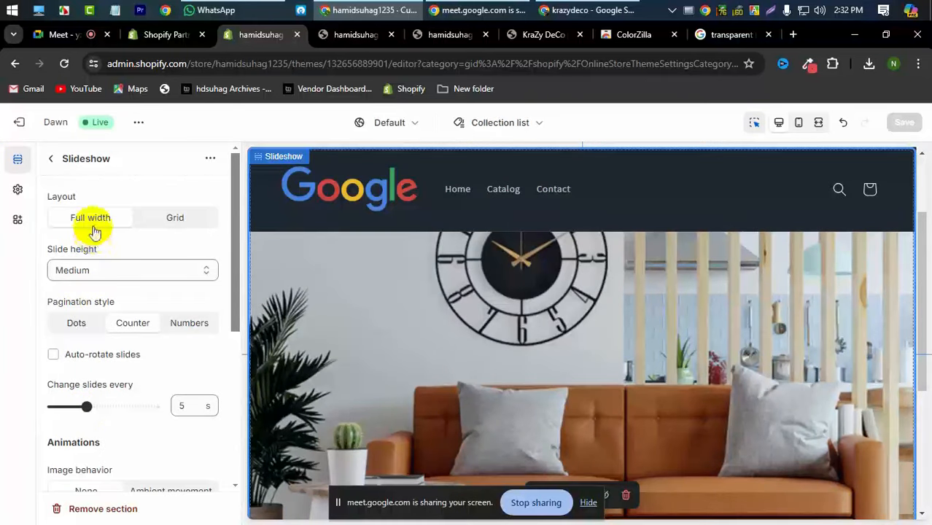
click(113, 270)
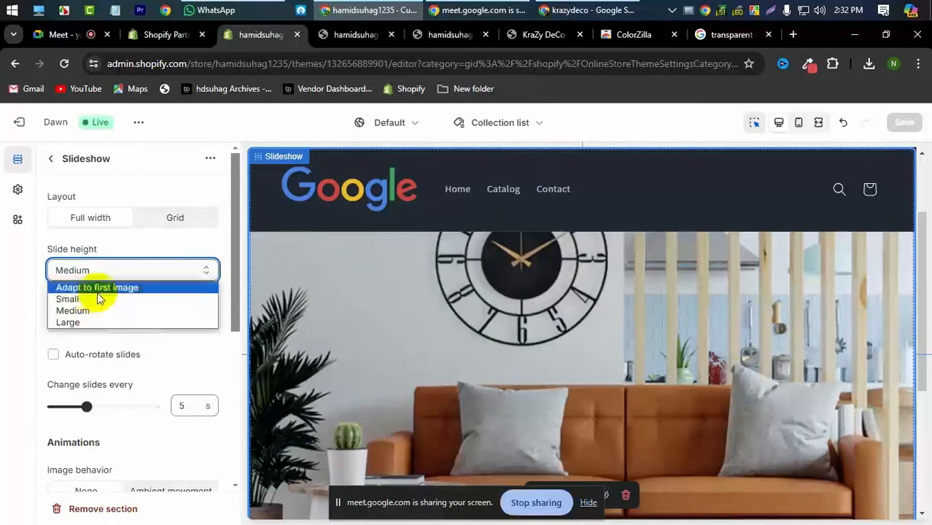
click(98, 289)
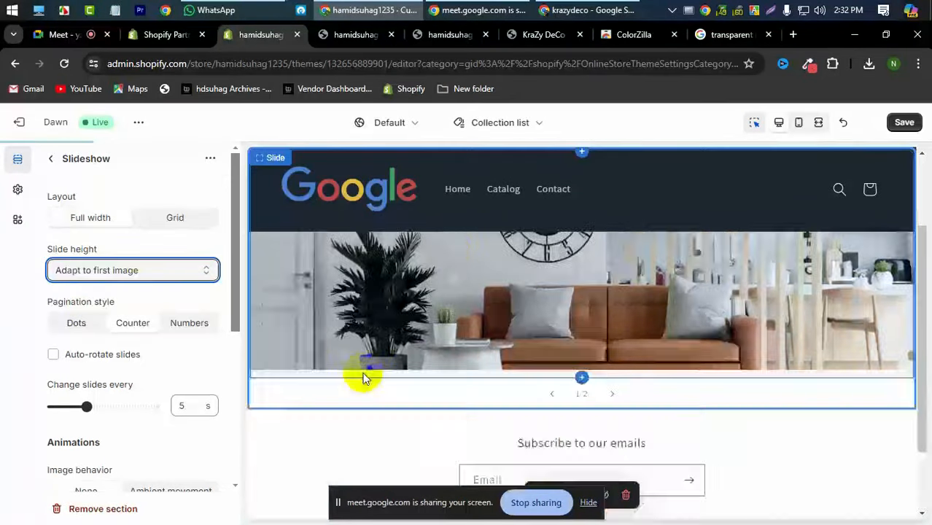
scroll(539, 323, down, 3)
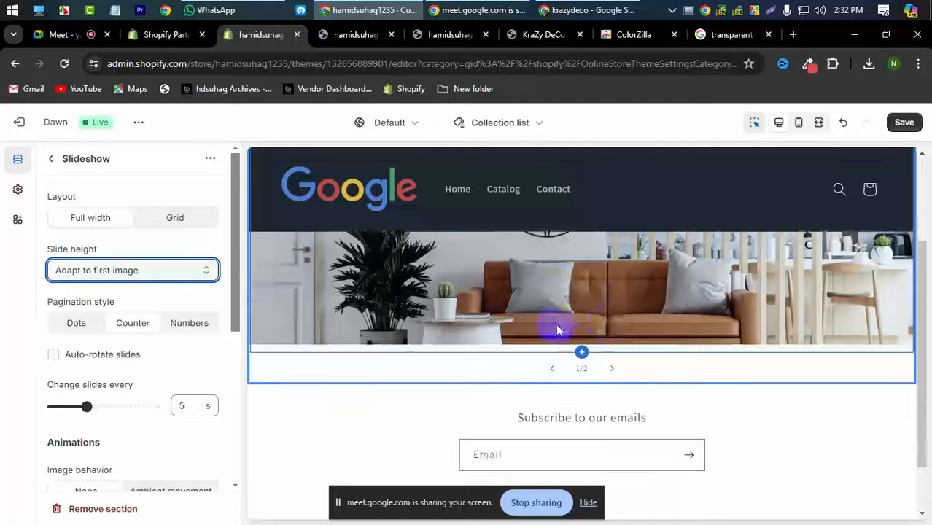
scroll(598, 322, up, 3)
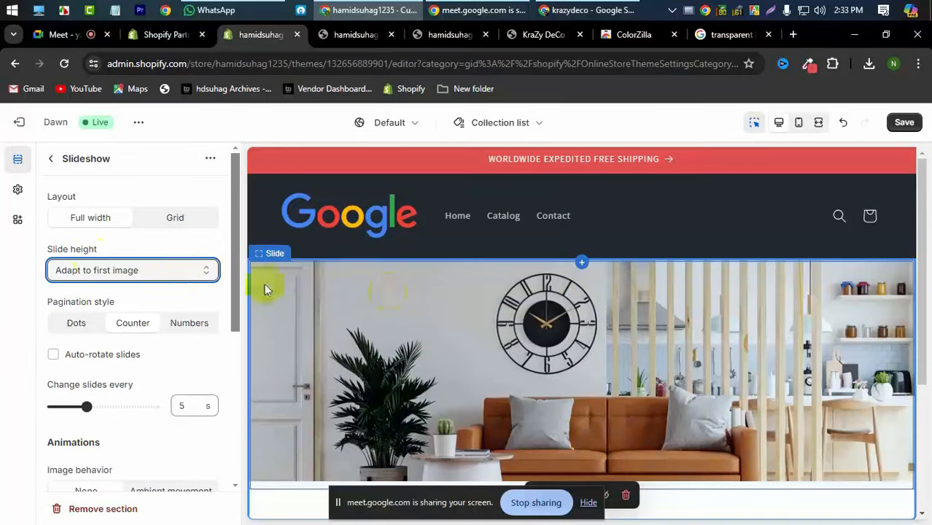
click(88, 277)
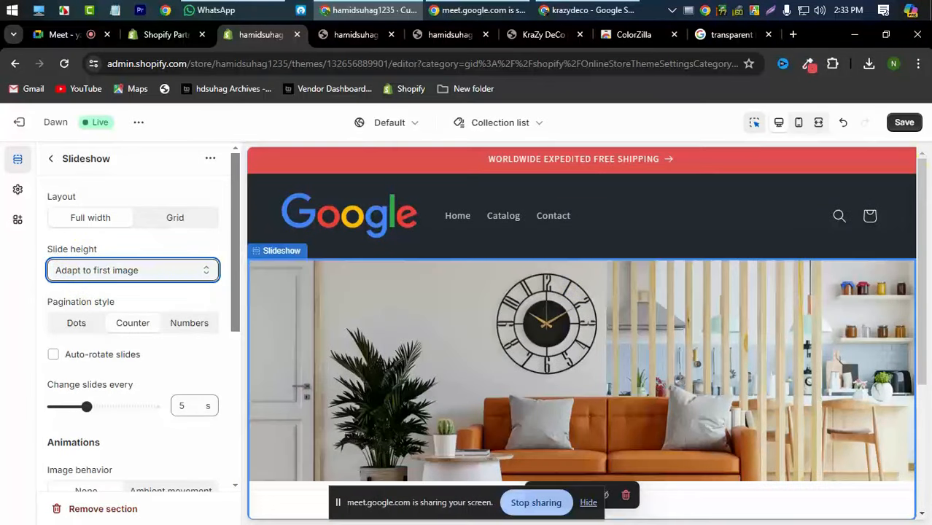
click(904, 123)
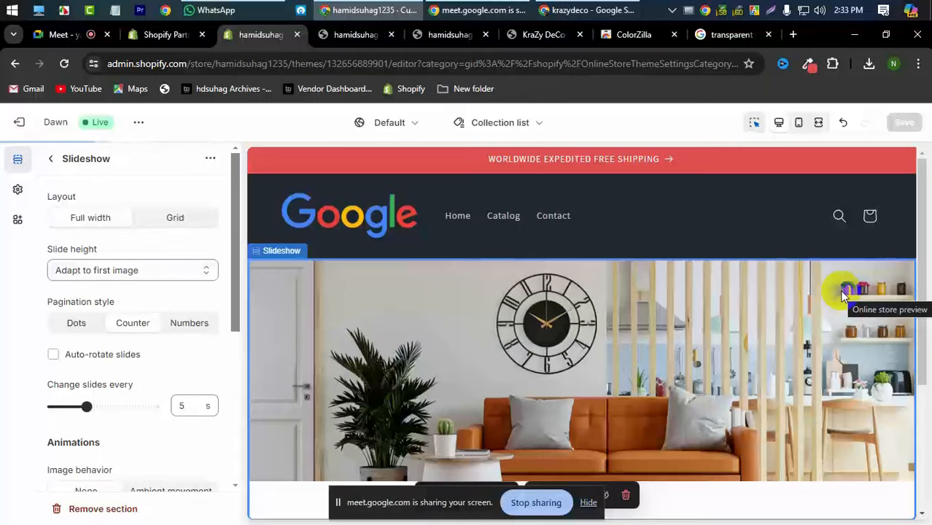
scroll(532, 396, down, 1)
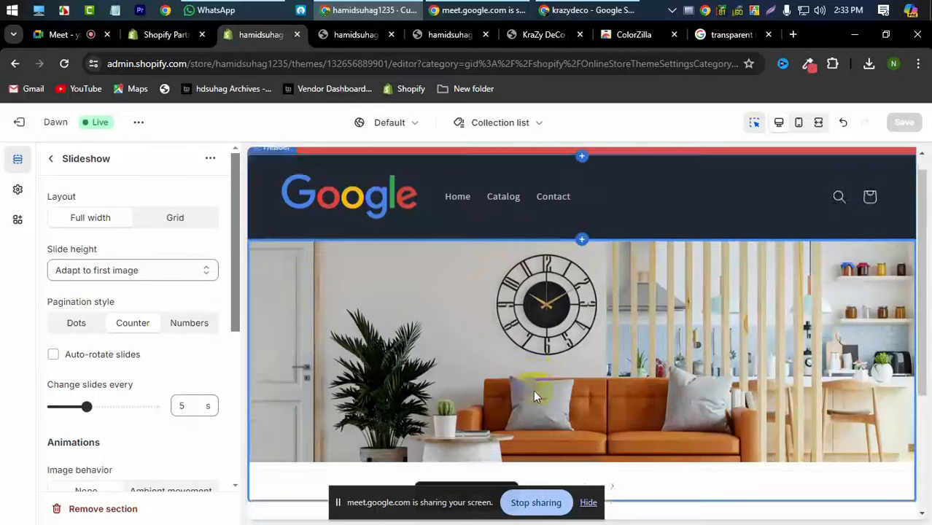
scroll(533, 390, down, 3)
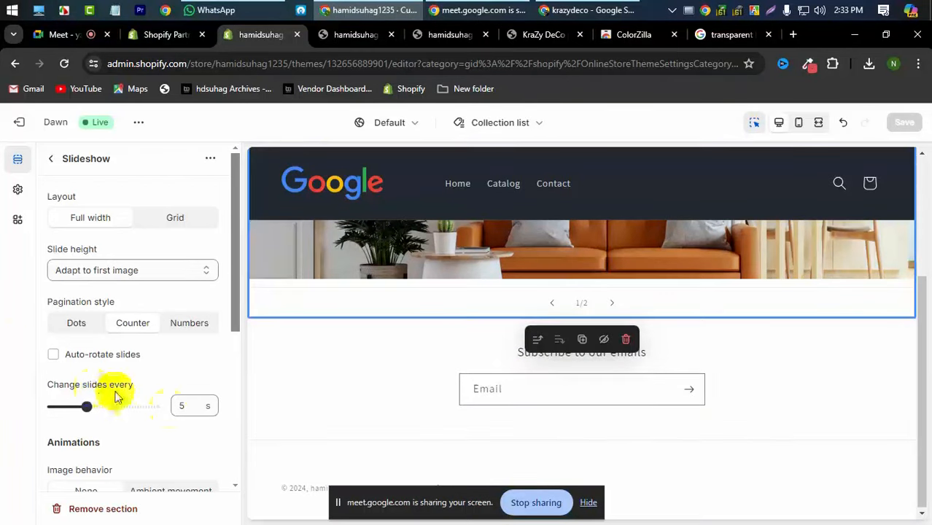
scroll(520, 380, up, 2)
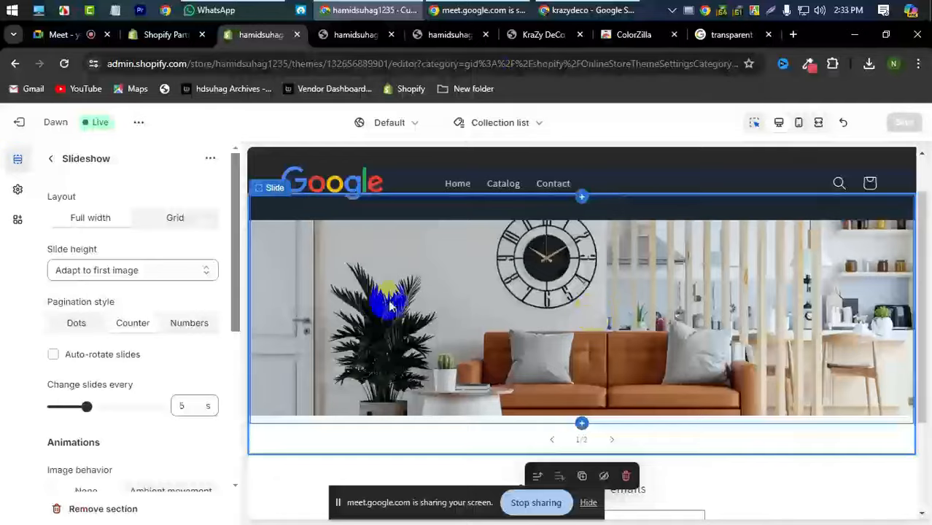
click(532, 34)
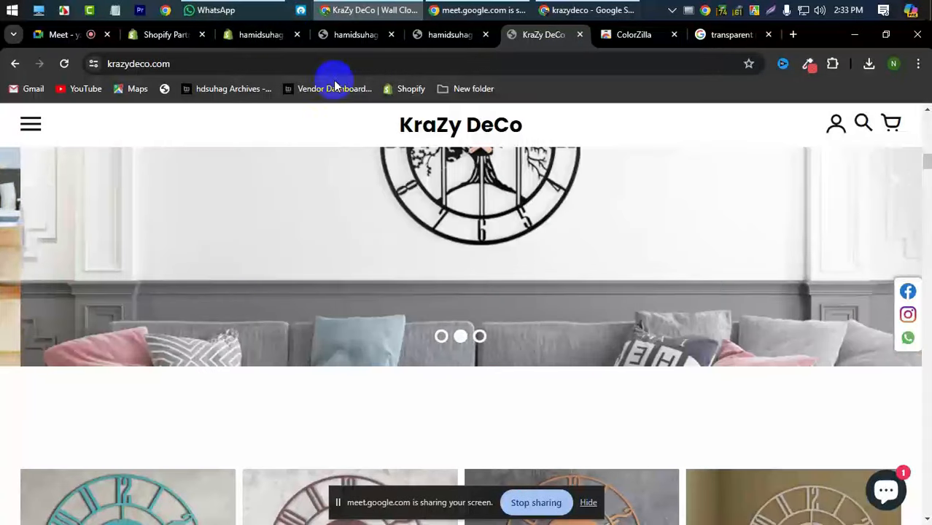
click(271, 35)
click(352, 40)
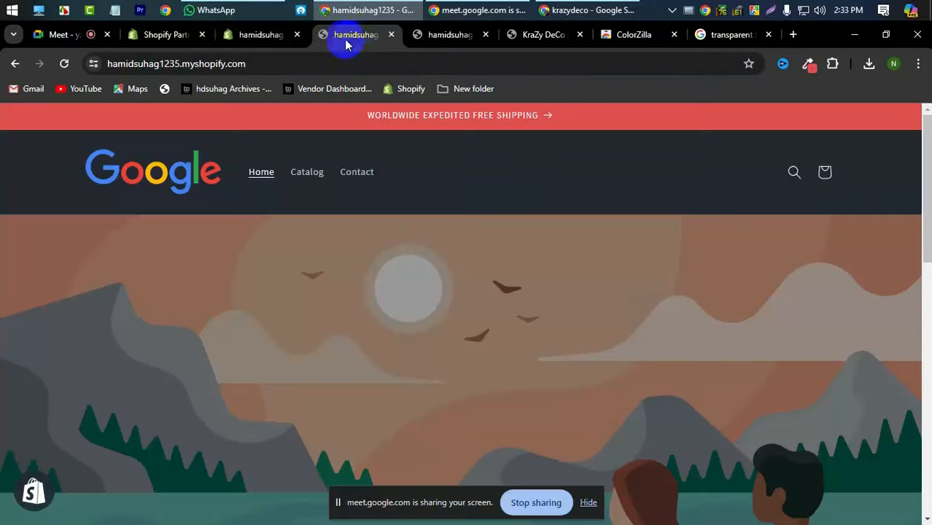
click(264, 34)
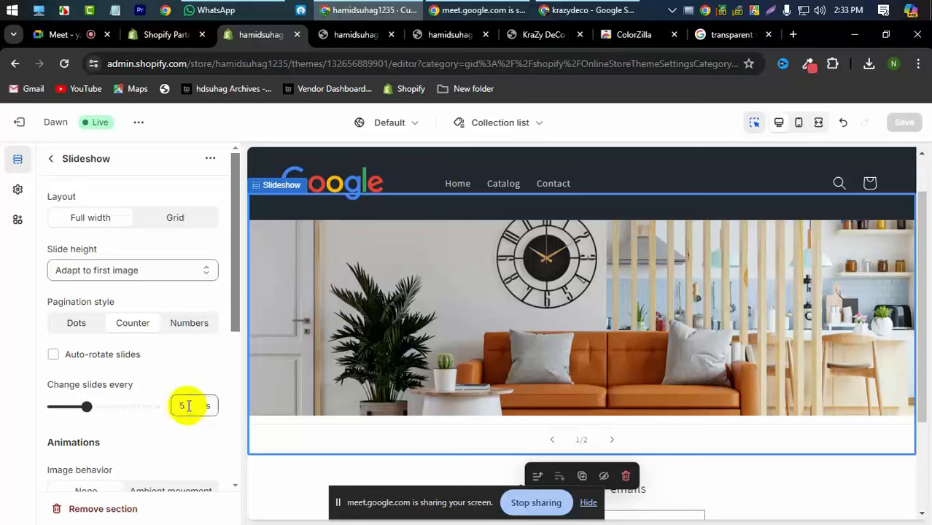
scroll(187, 406, down, 2)
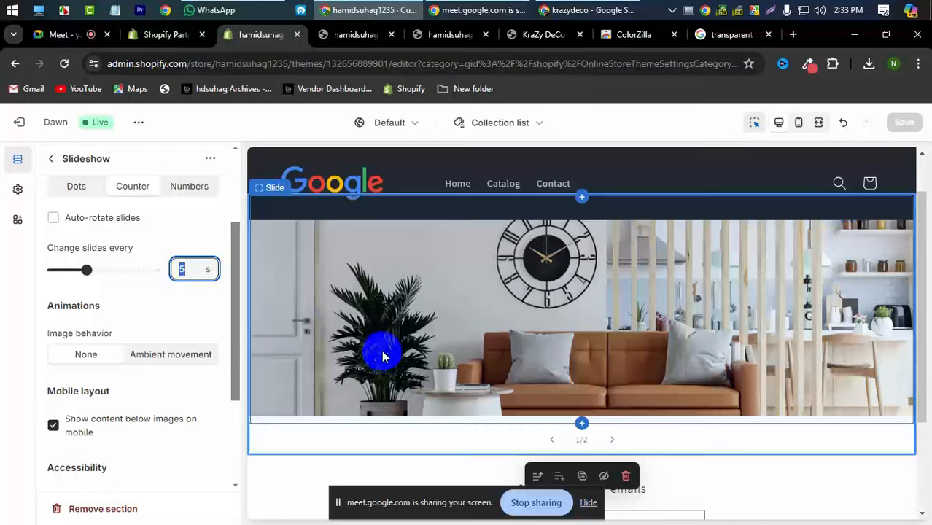
scroll(382, 350, up, 1)
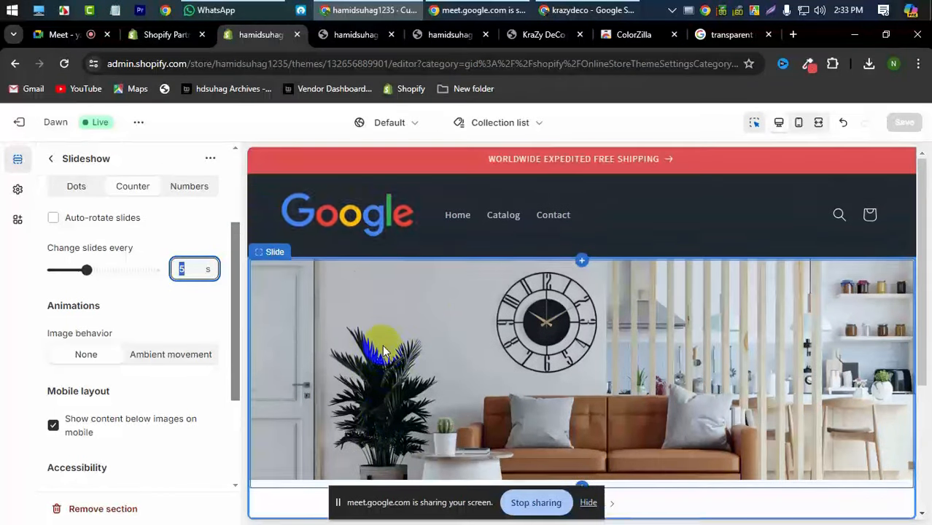
click(358, 35)
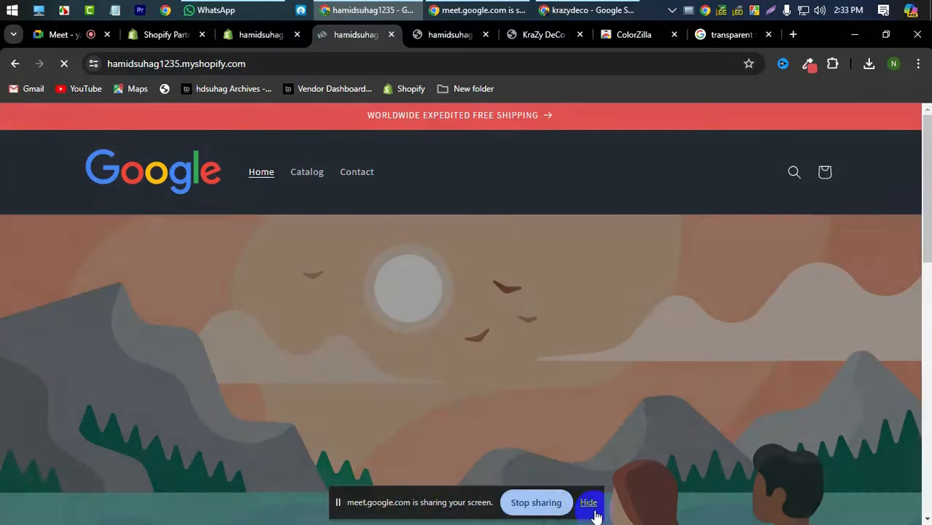
- Dismiss the screen-sharing notice and reload the storefront tab to see the latest changes
click(589, 504)
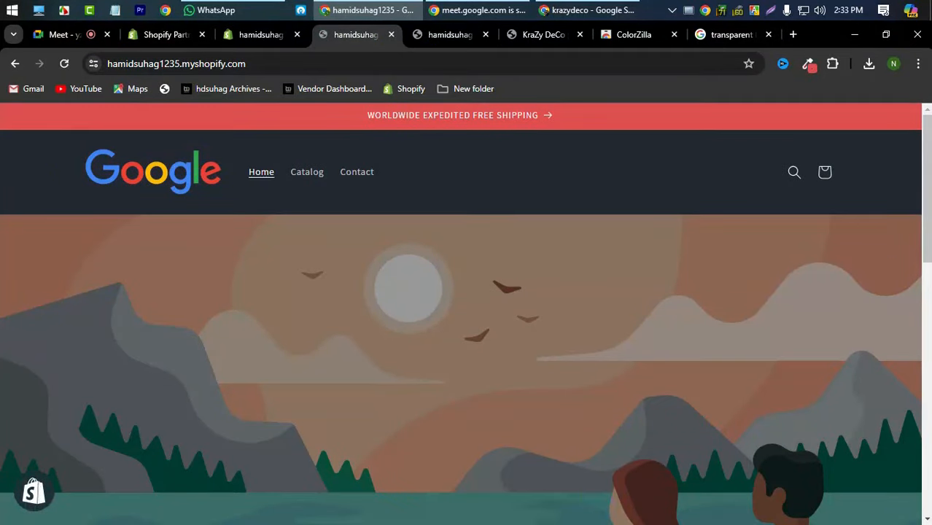
scroll(336, 326, down, 3)
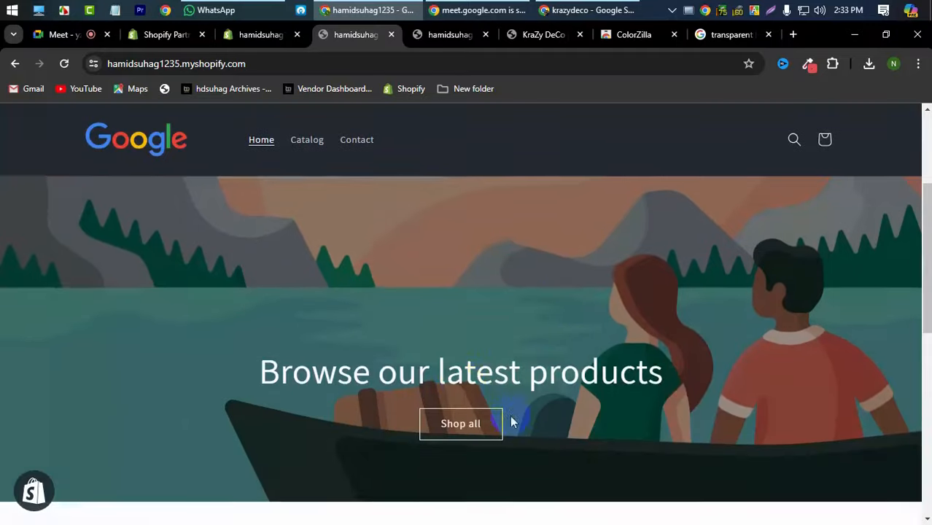
scroll(573, 300, down, 5)
click(64, 63)
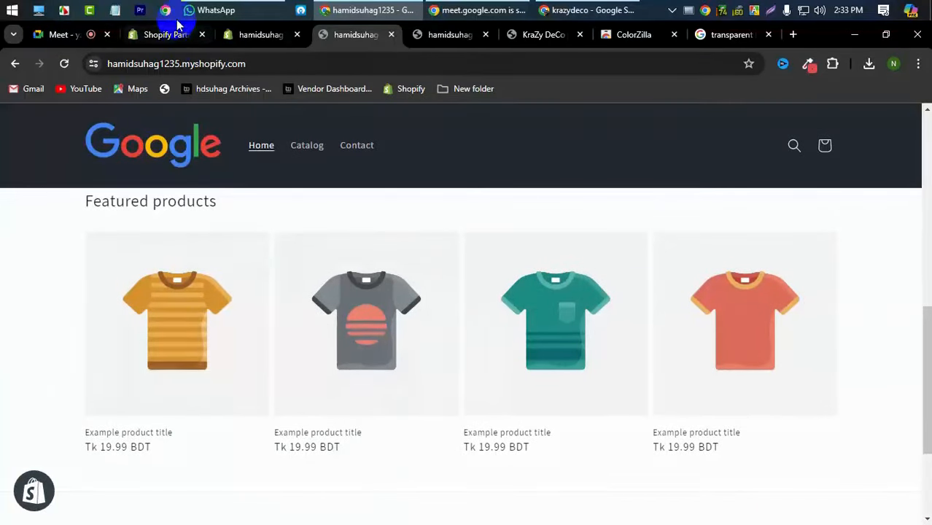
click(262, 146)
- View the live store from the theme's options menu in a new tab, then return to the editor
click(247, 36)
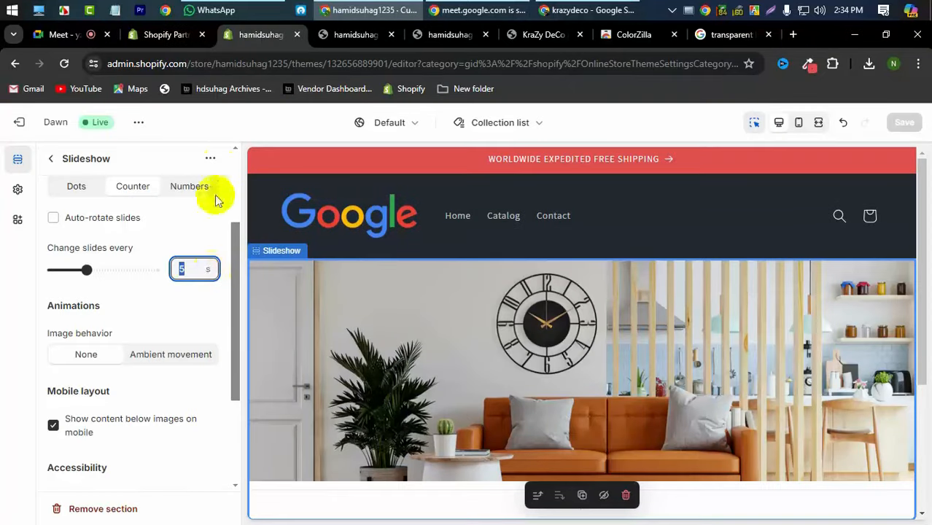
click(210, 158)
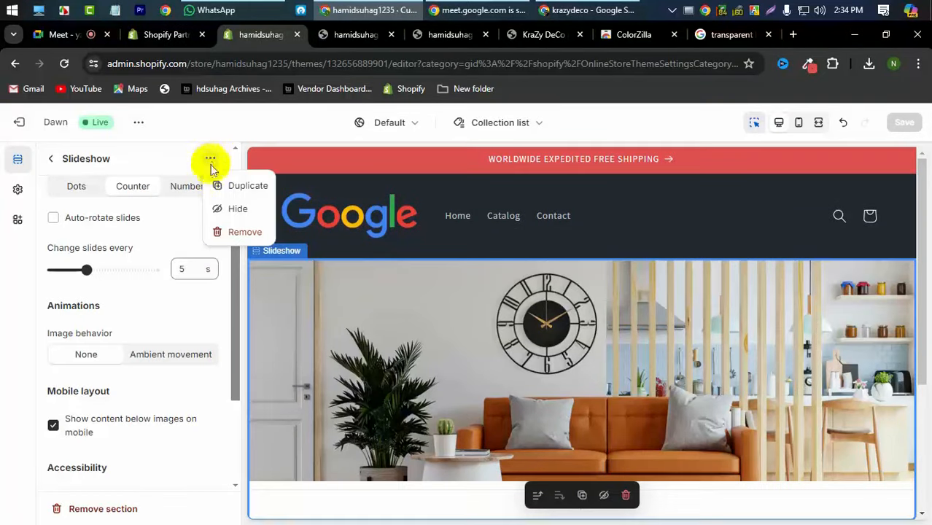
click(131, 133)
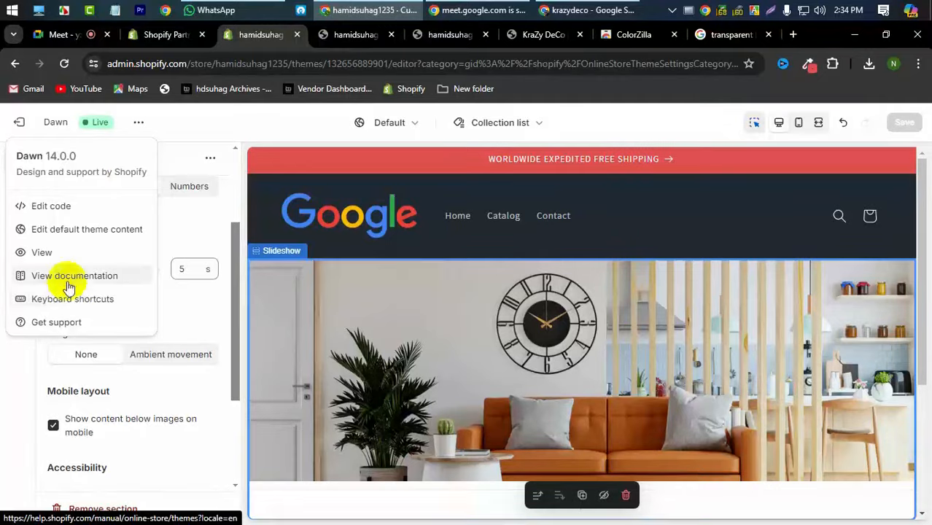
click(69, 254)
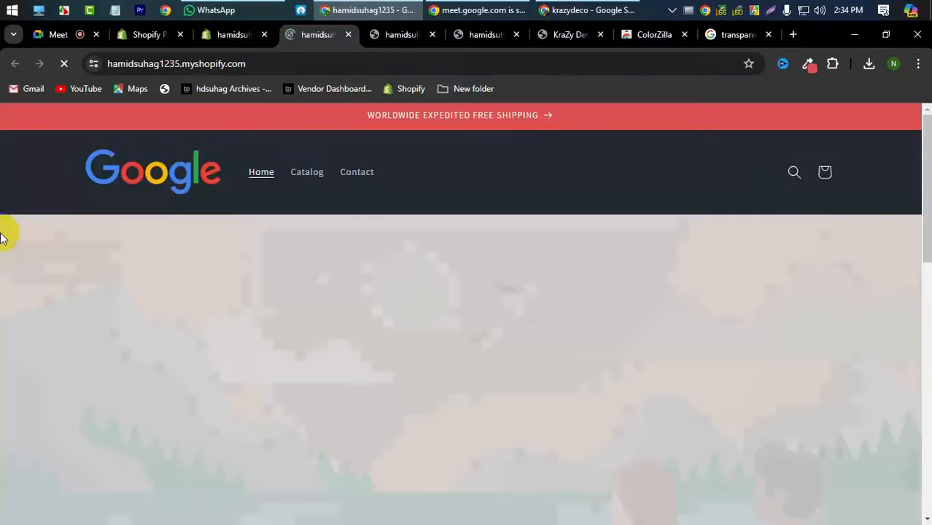
scroll(21, 284, down, 10)
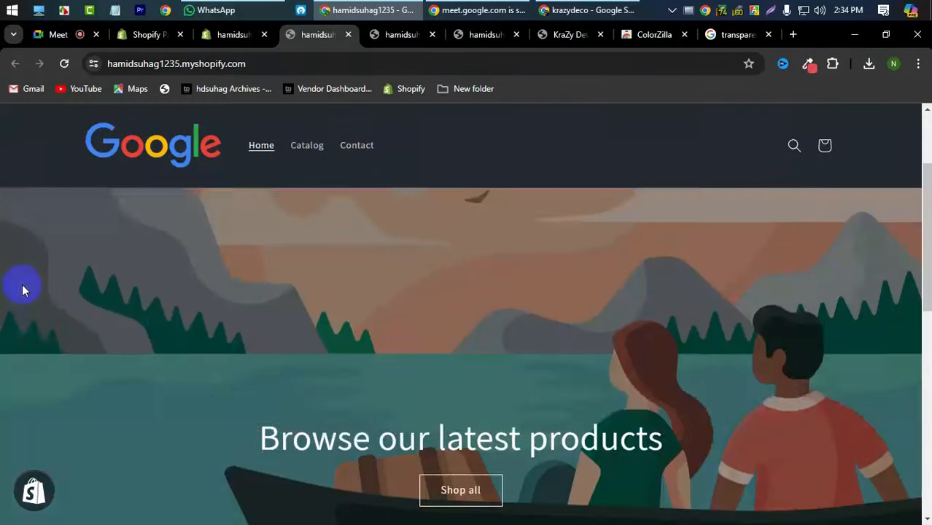
scroll(69, 265, up, 10)
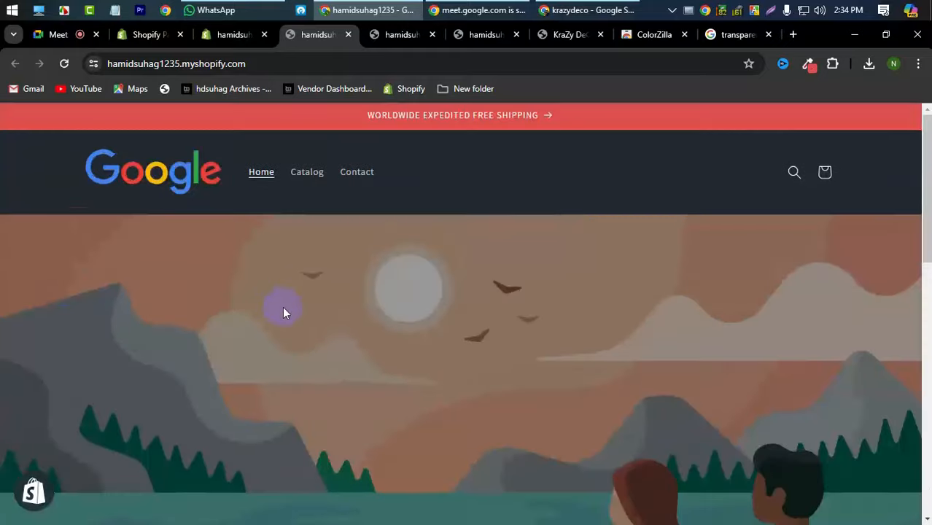
scroll(285, 307, down, 3)
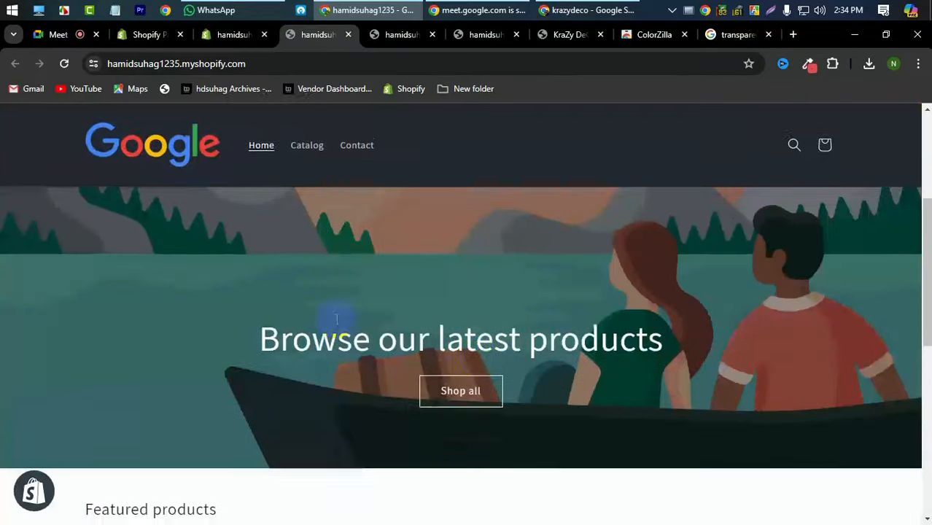
click(235, 33)
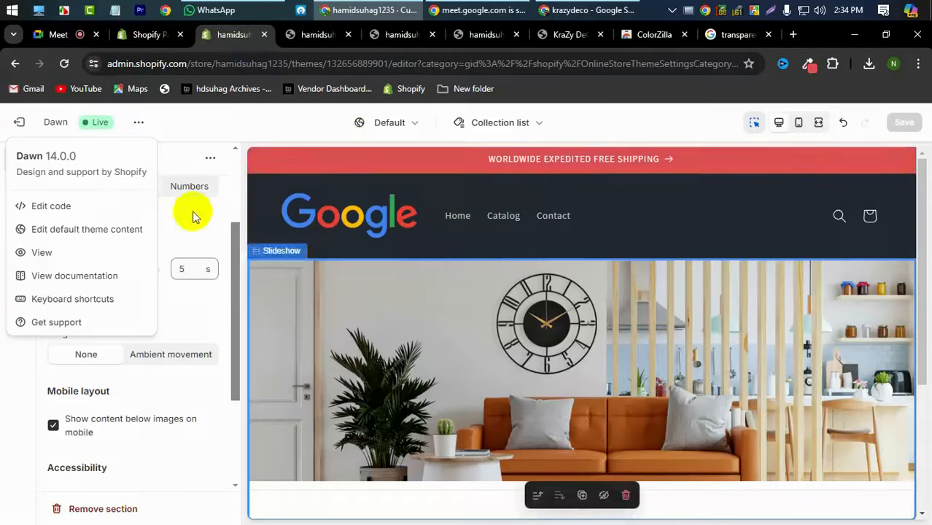